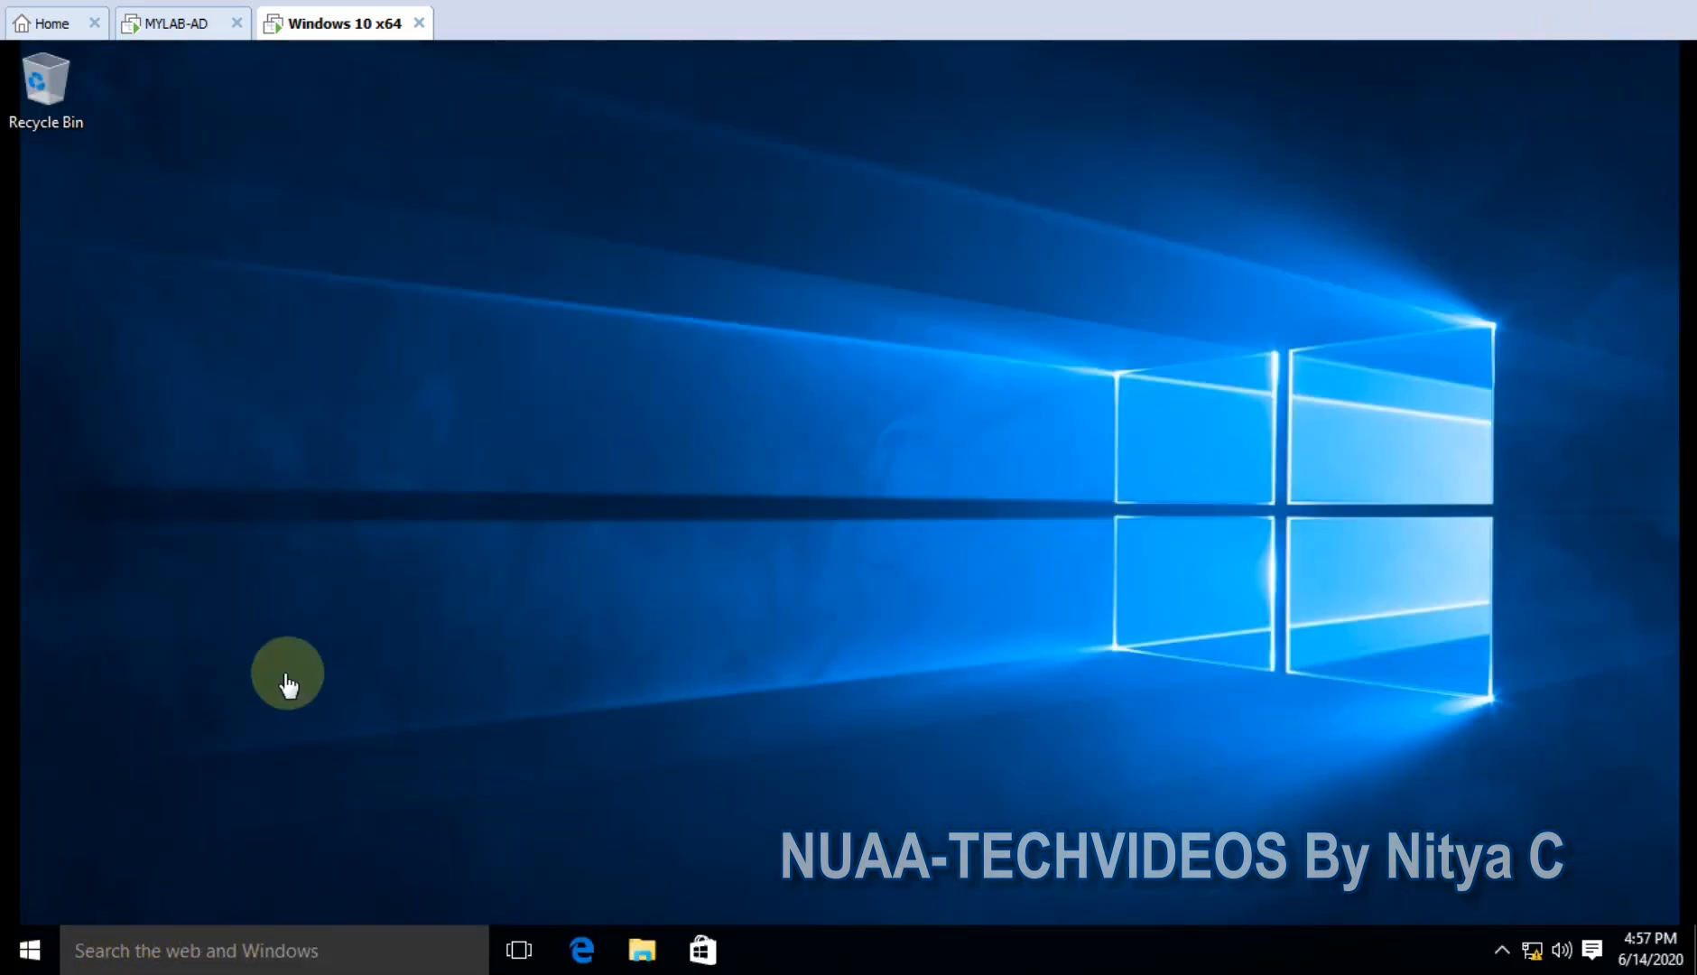
- Open Control Panel's BitLocker Drive Encryption page, showing drive C: with BitLocker off
{"action": "left_click", "coordinate": [38, 946]}
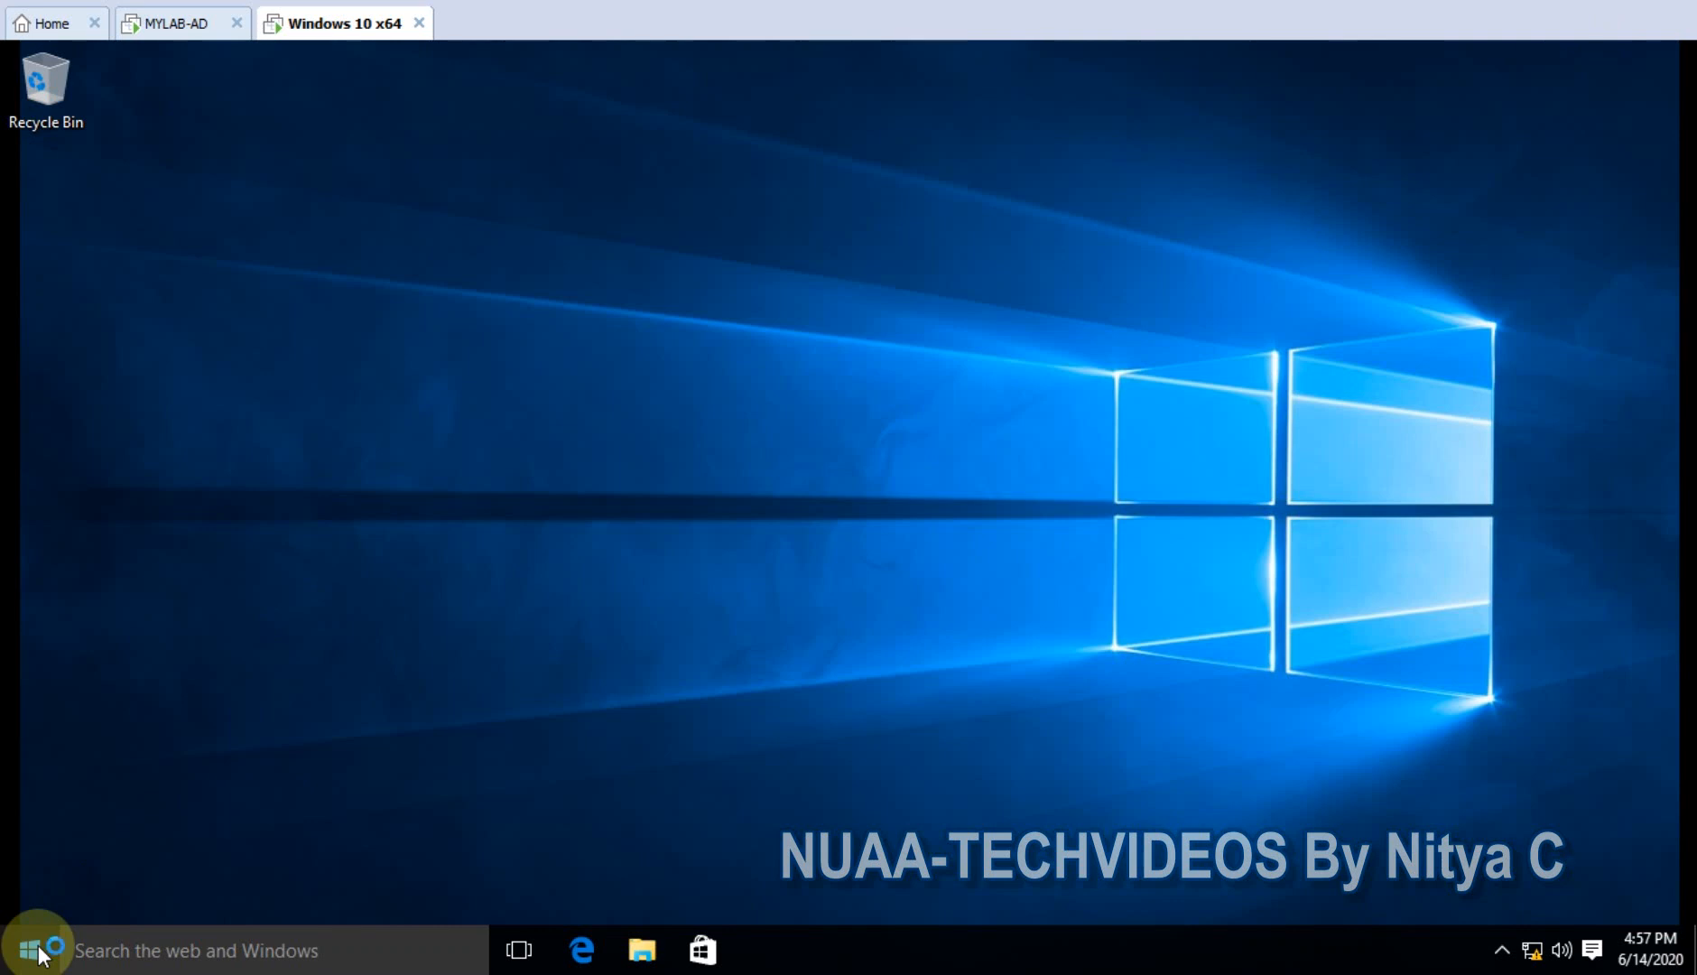
{"action": "right_click", "coordinate": [38, 950]}
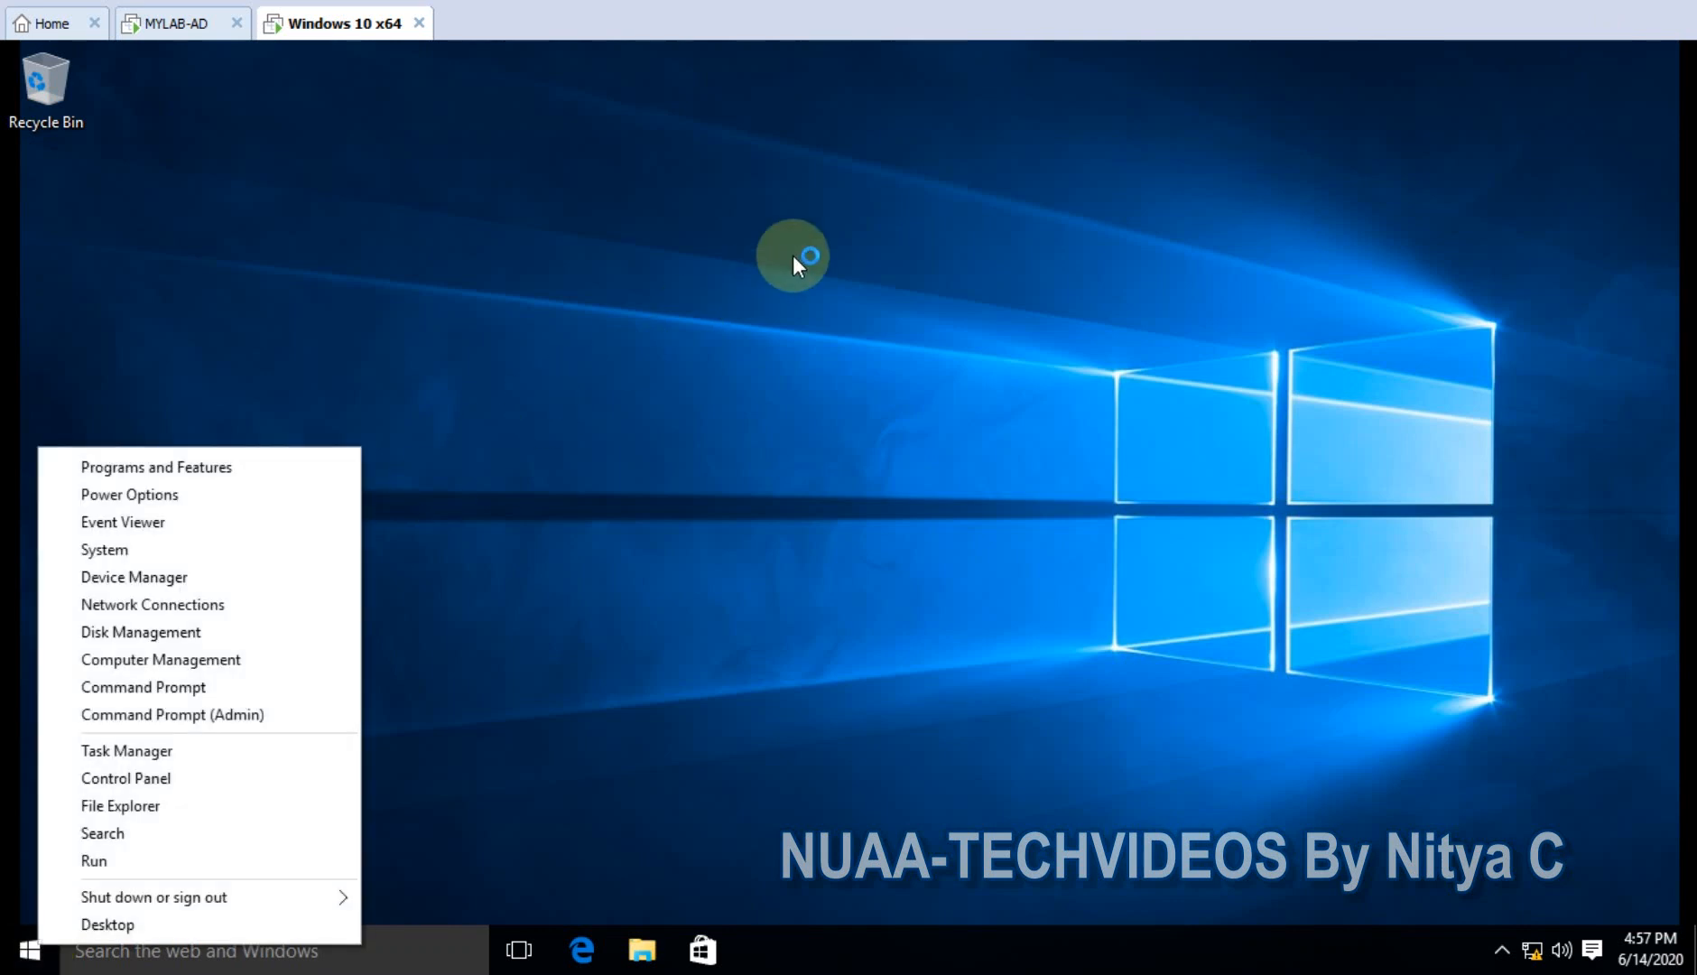
{"action": "left_click", "coordinate": [155, 778]}
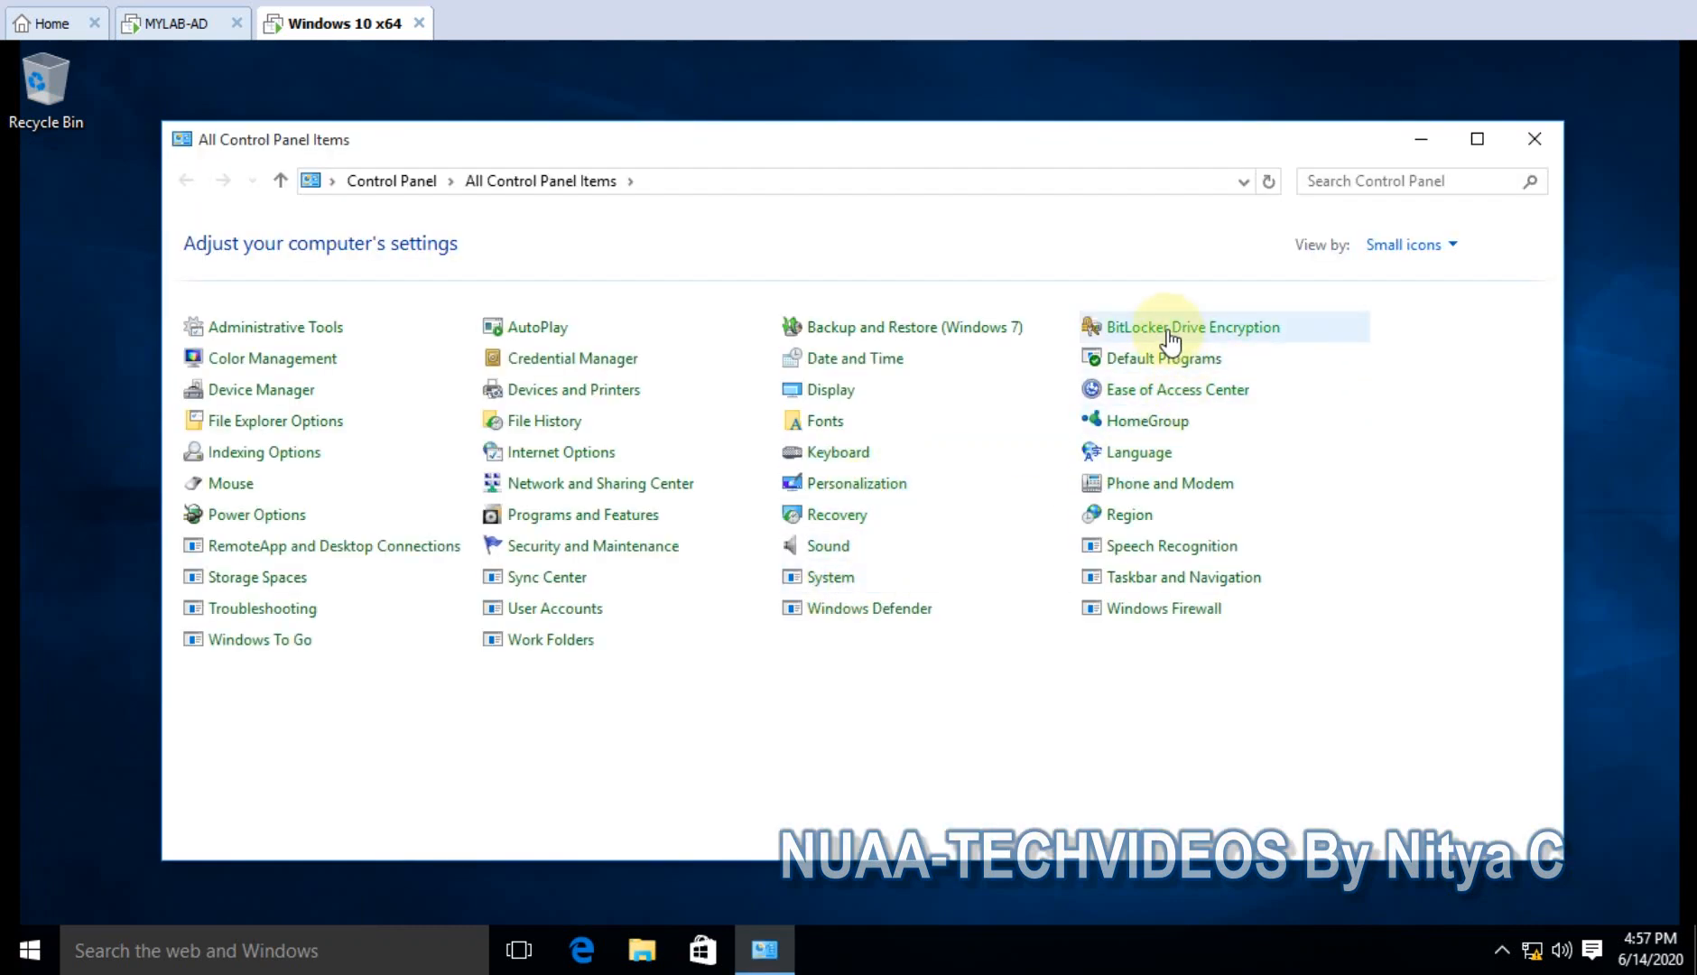
{"action": "left_click", "coordinate": [1168, 335]}
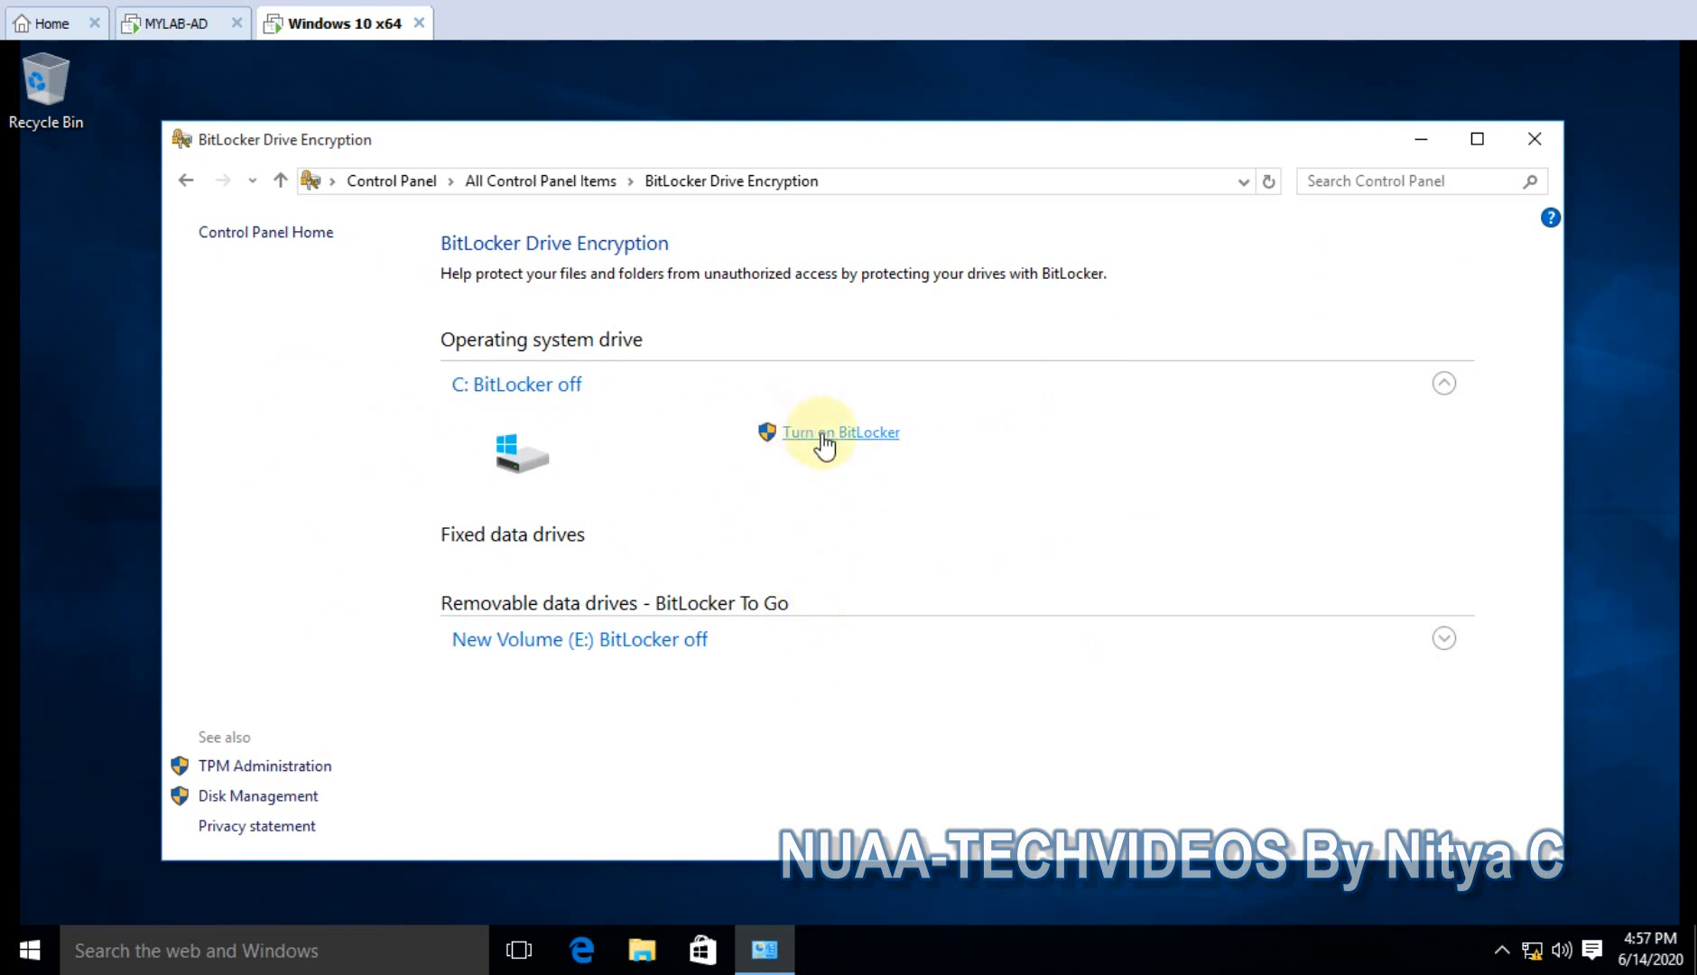
- Attempt Turn on BitLocker for C:, decline the admin prompt, and switch to the MYLAB-AD server
{"action": "left_click", "coordinate": [823, 434]}
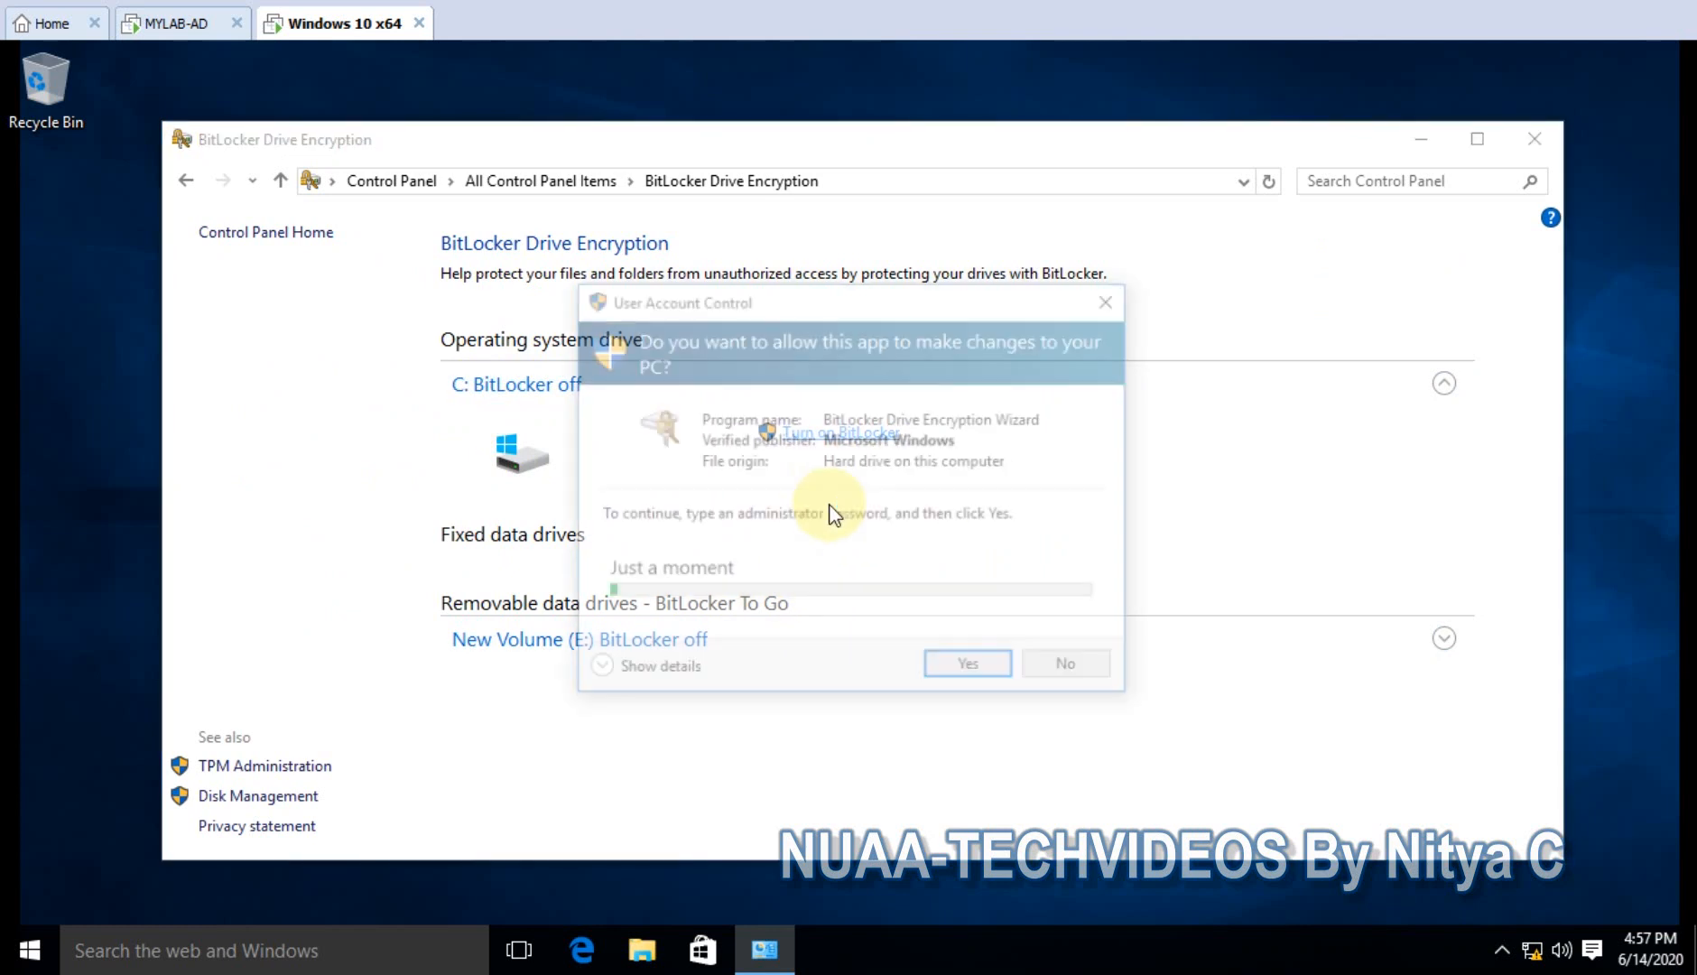
{"action": "left_click", "coordinate": [1071, 740]}
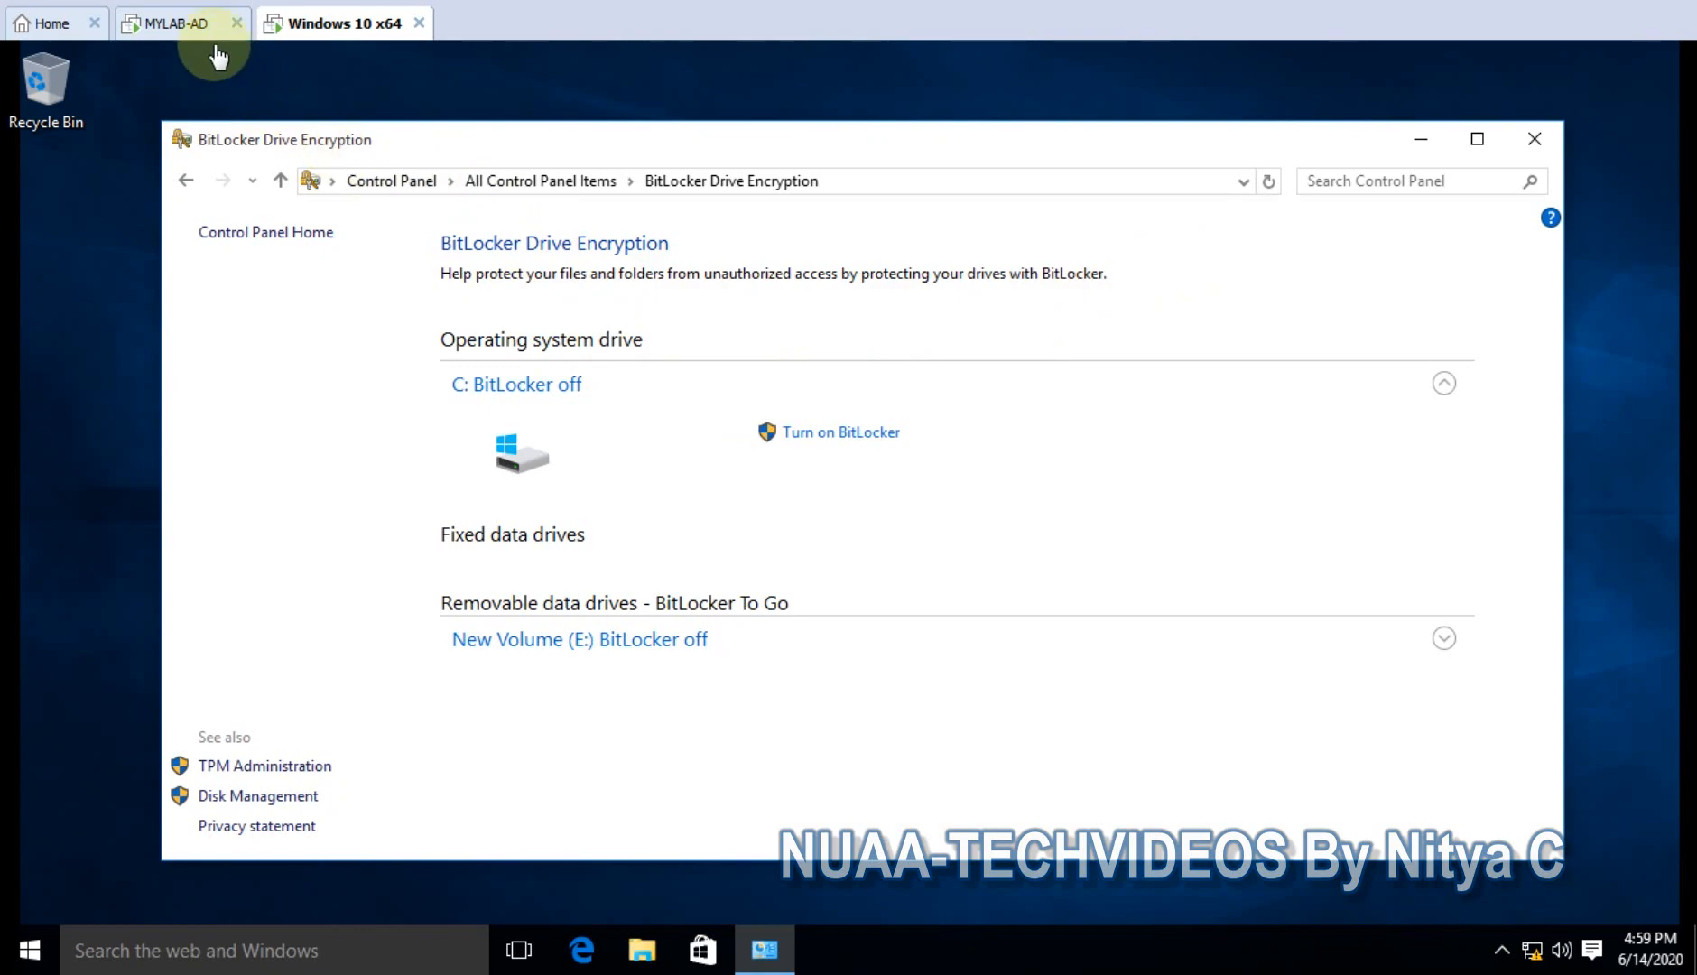
{"action": "left_click", "coordinate": [183, 27]}
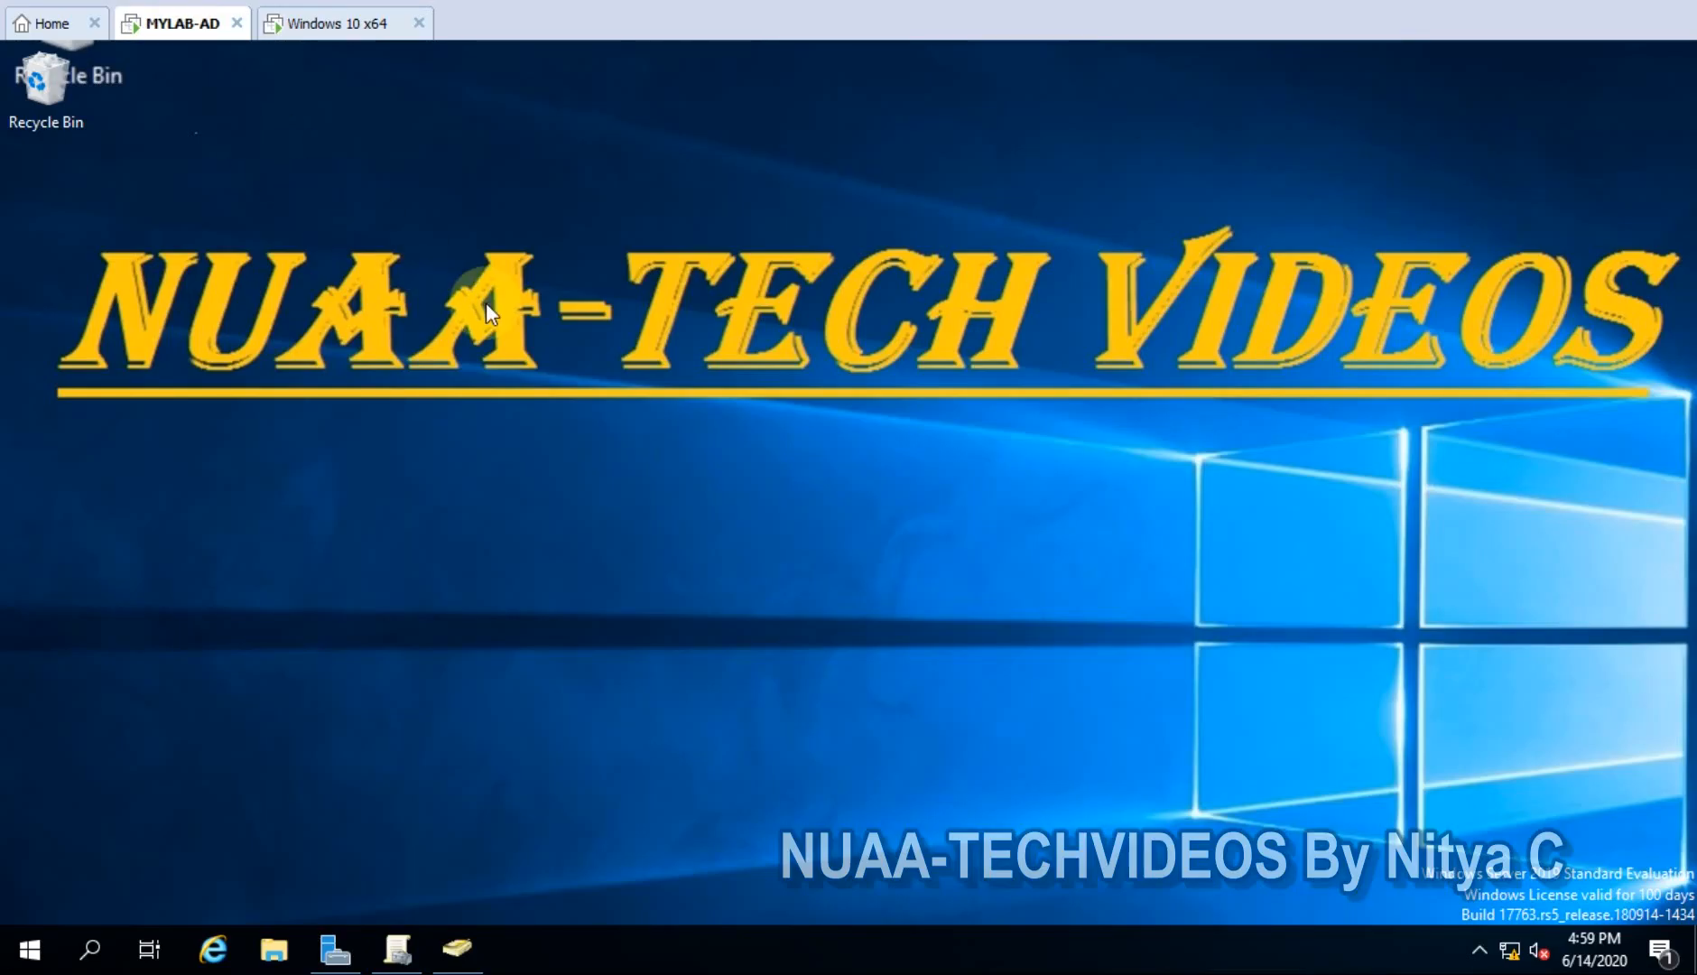
- In AD Users and Computers, confirm DESKTOP1 is in the BITLOCKER DEMO OU
{"action": "left_click", "coordinate": [458, 946]}
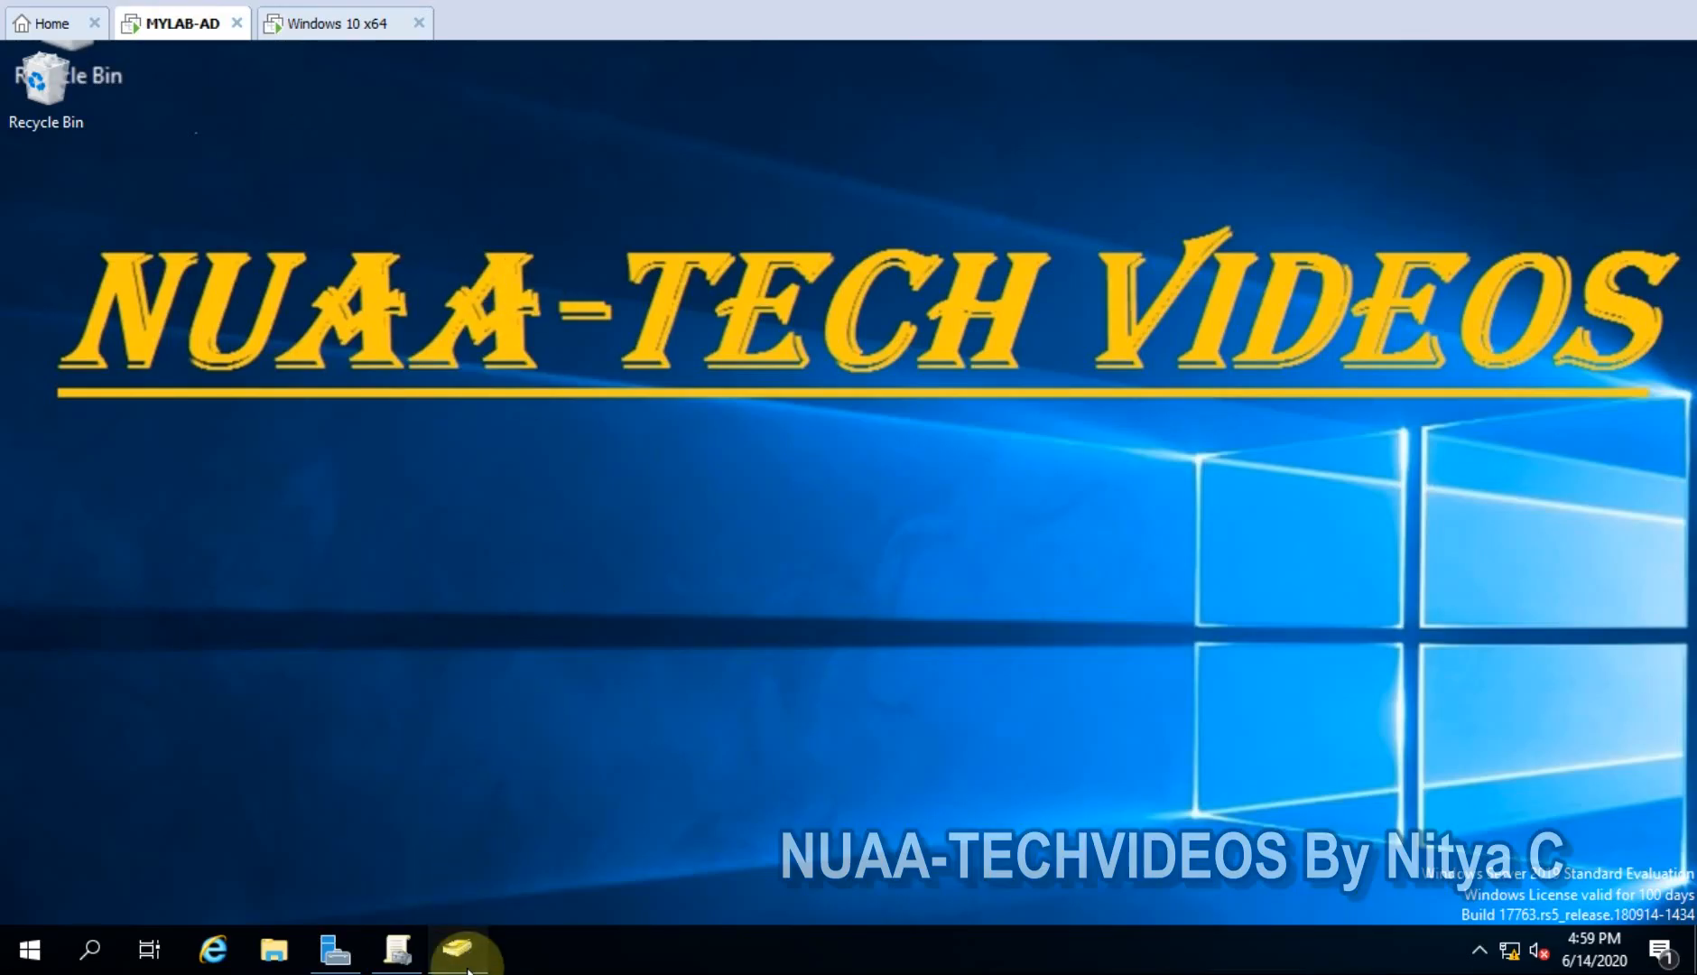
{"action": "left_click", "coordinate": [144, 238]}
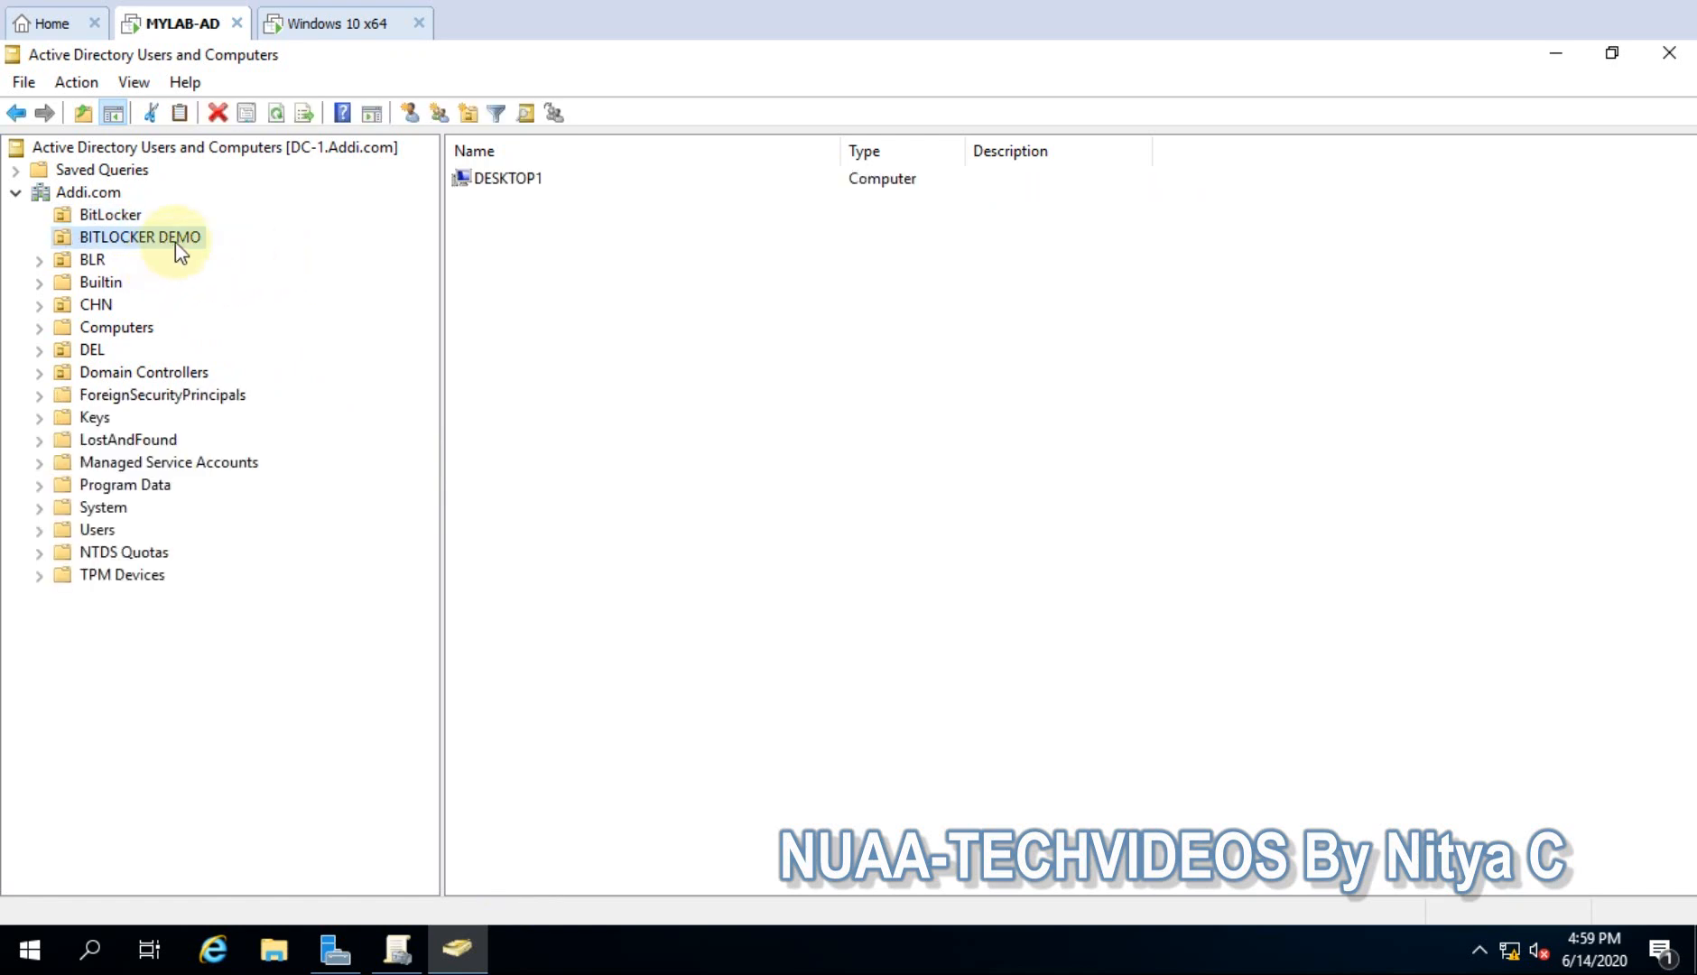
{"action": "left_click", "coordinate": [538, 179]}
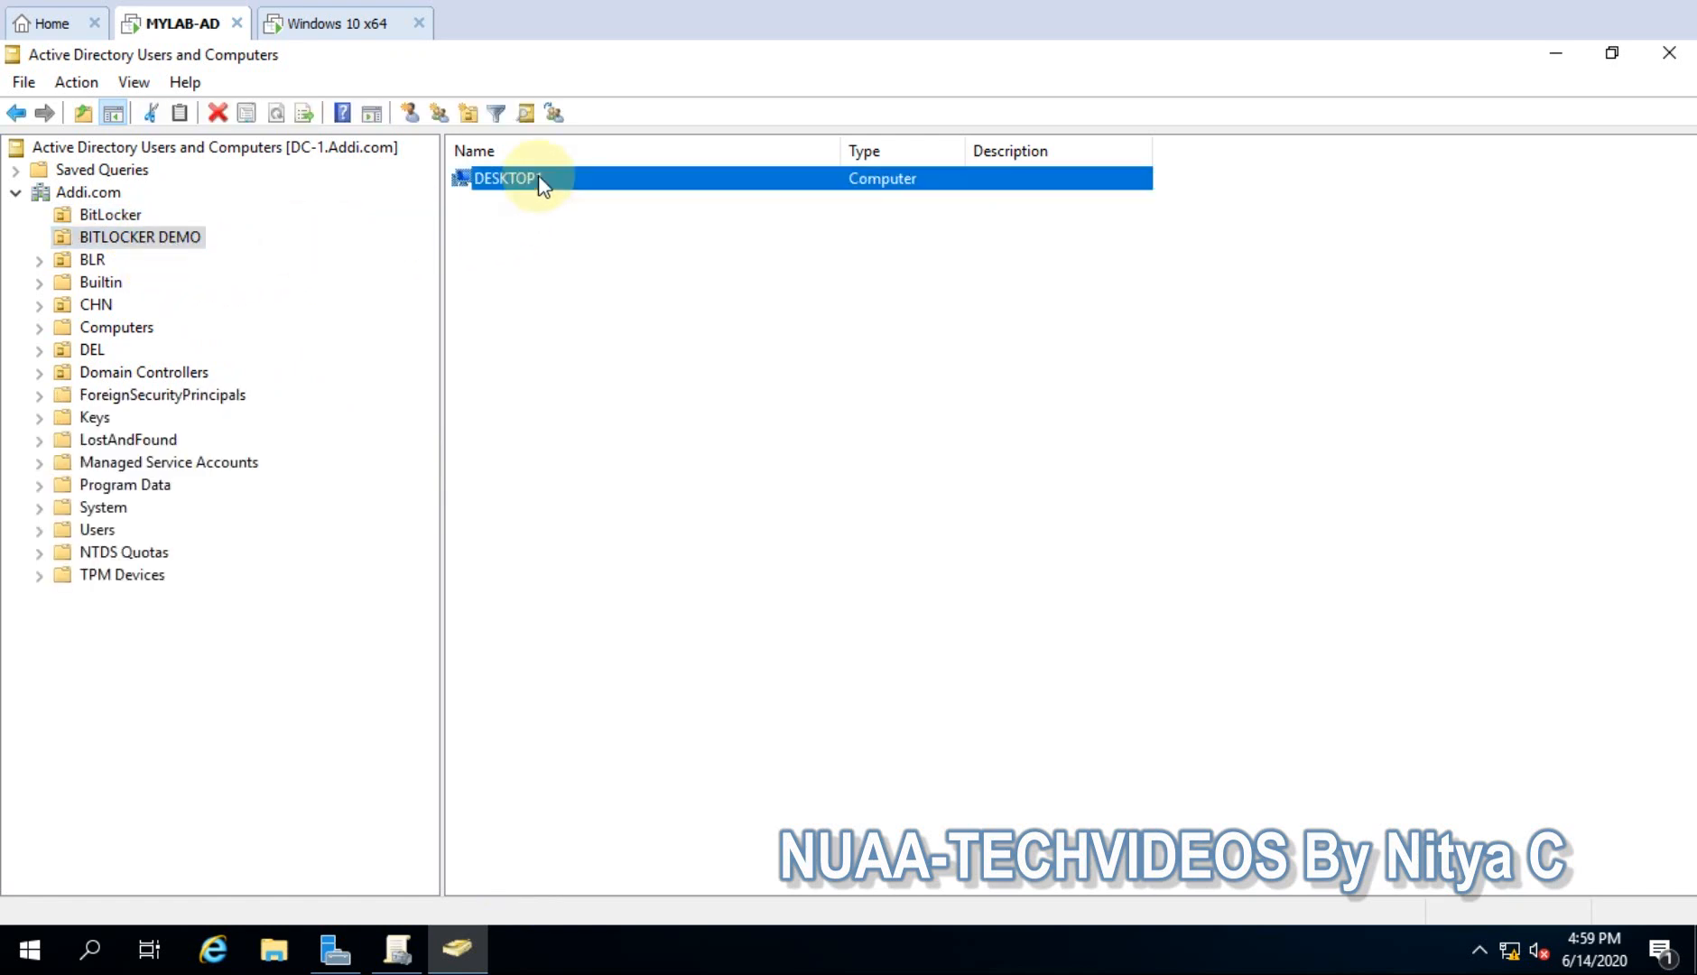
- Minimize AD Users and Computers and bring up Group Policy Management
{"action": "left_click", "coordinate": [343, 27]}
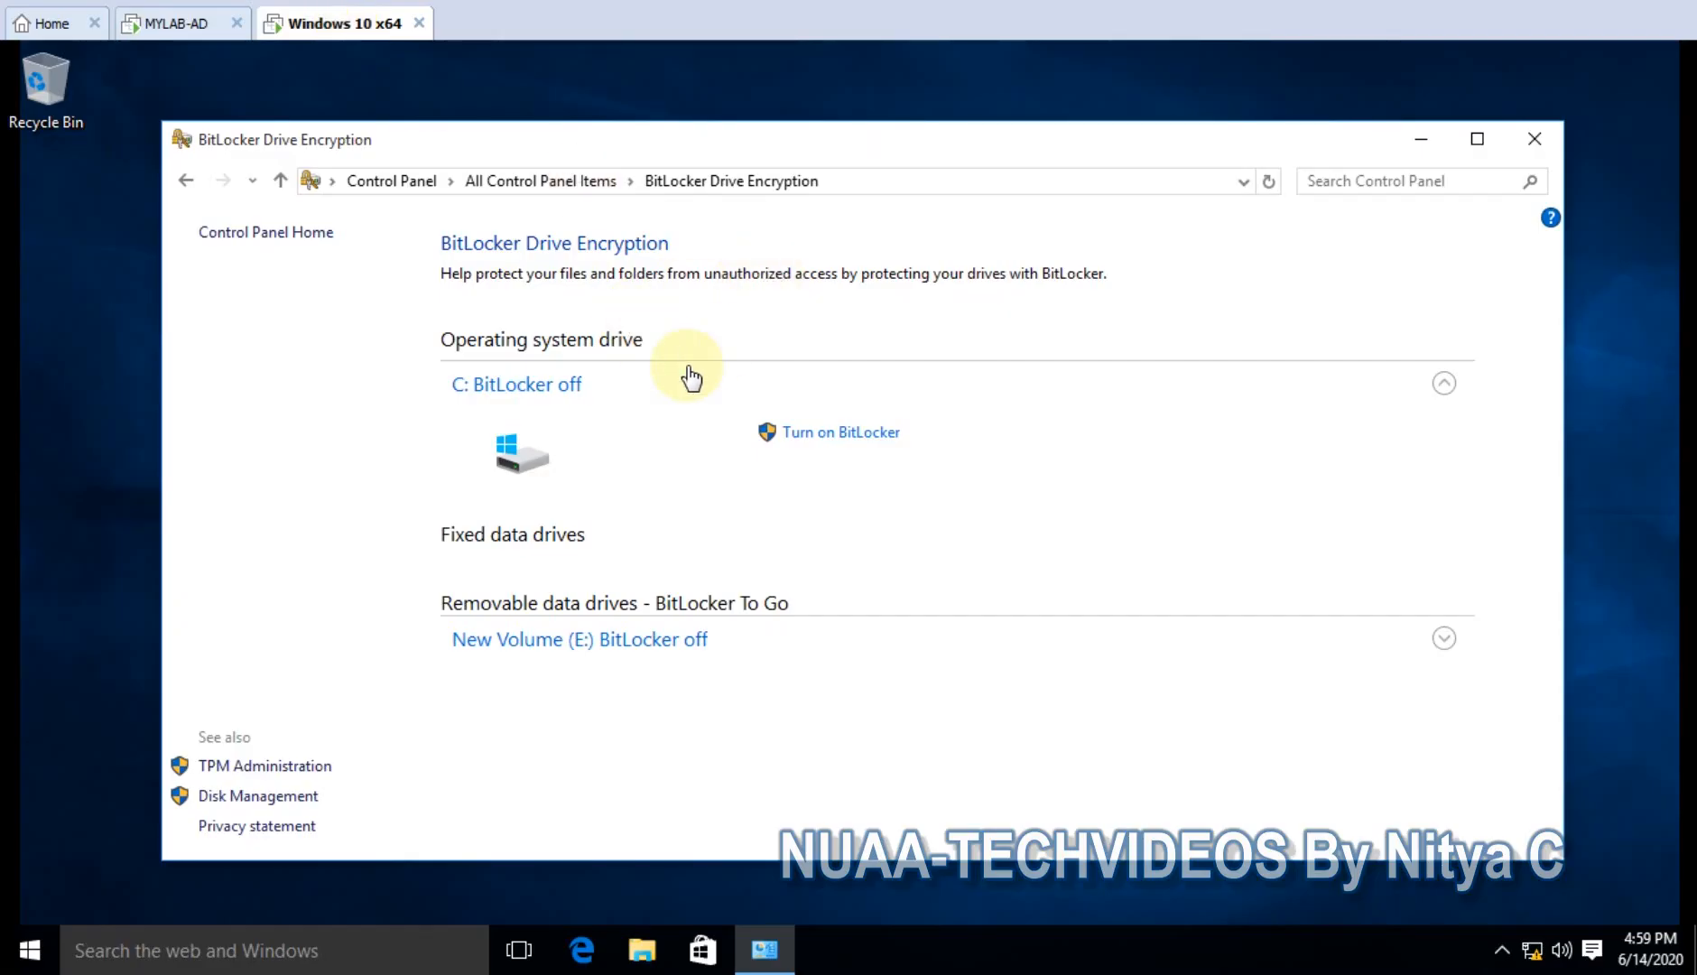
{"action": "left_click", "coordinate": [178, 27]}
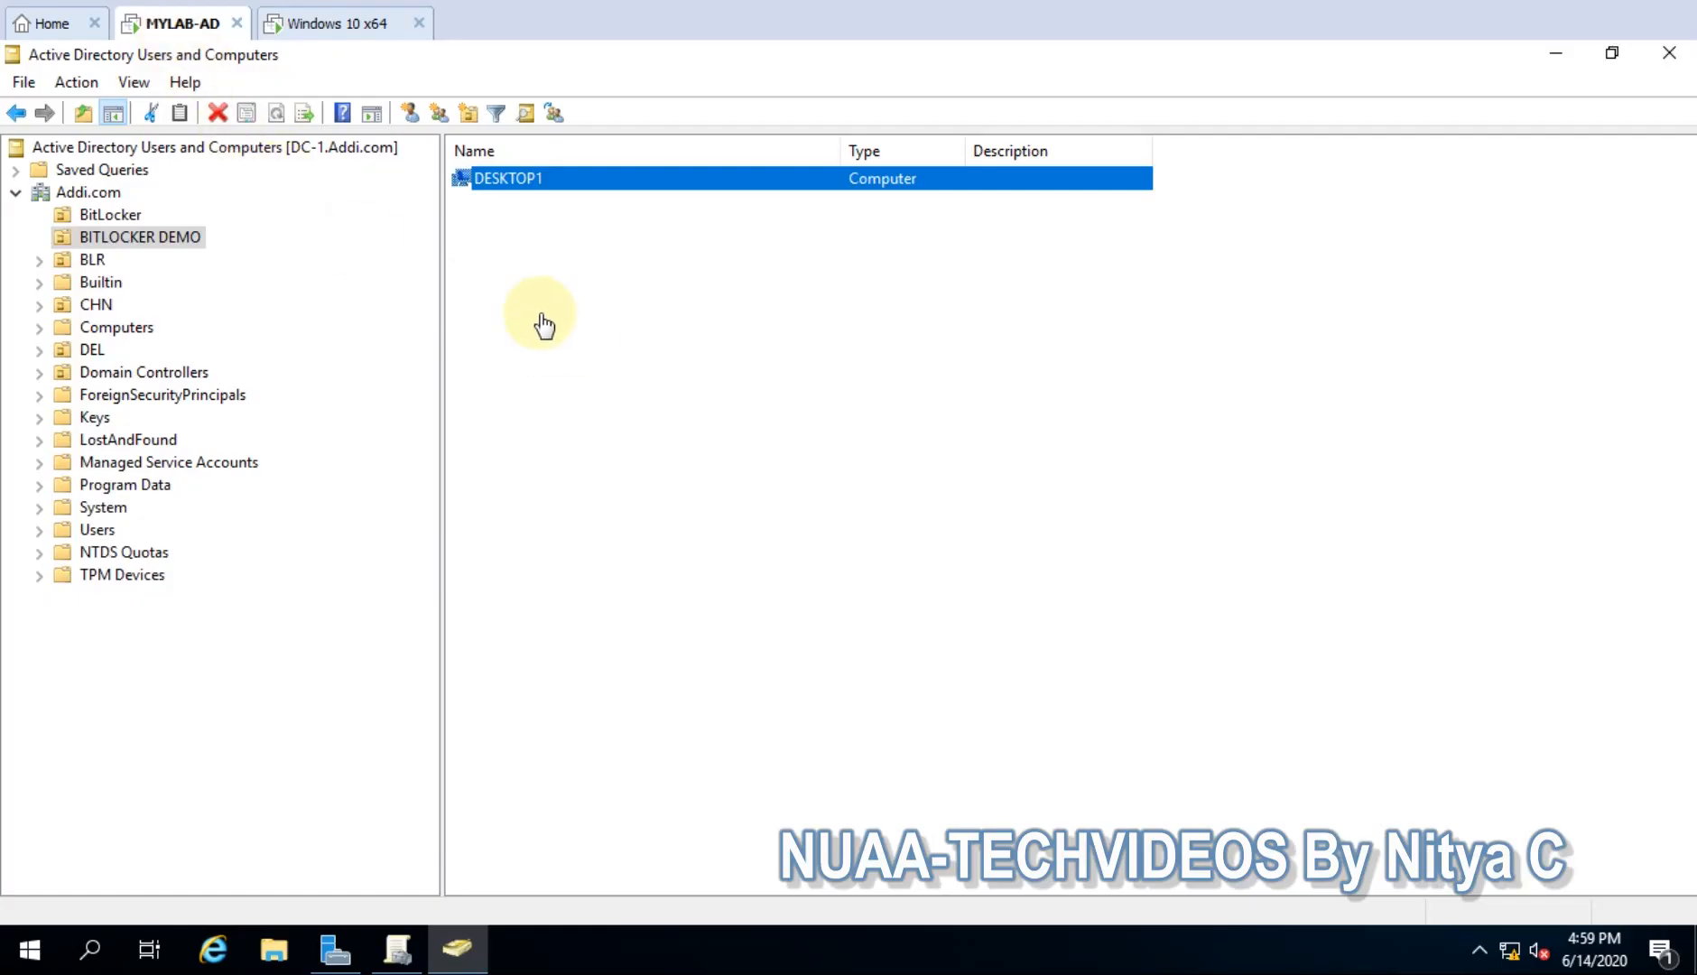
{"action": "left_click", "coordinate": [1549, 56]}
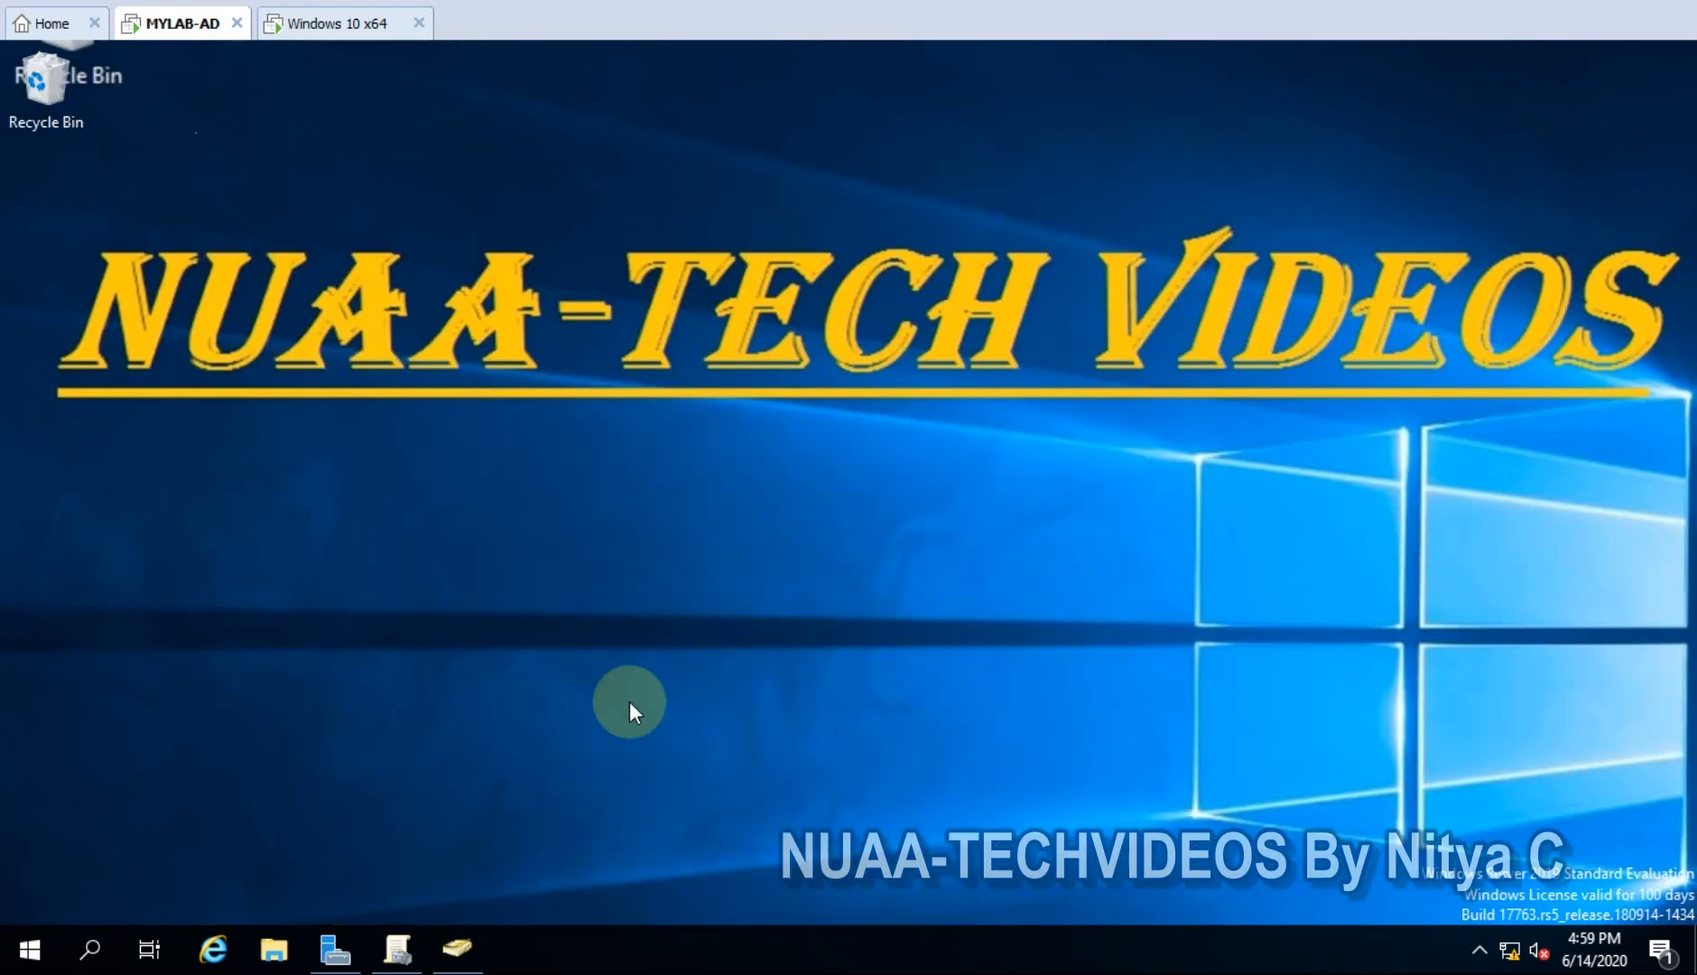
{"action": "left_click", "coordinate": [393, 947]}
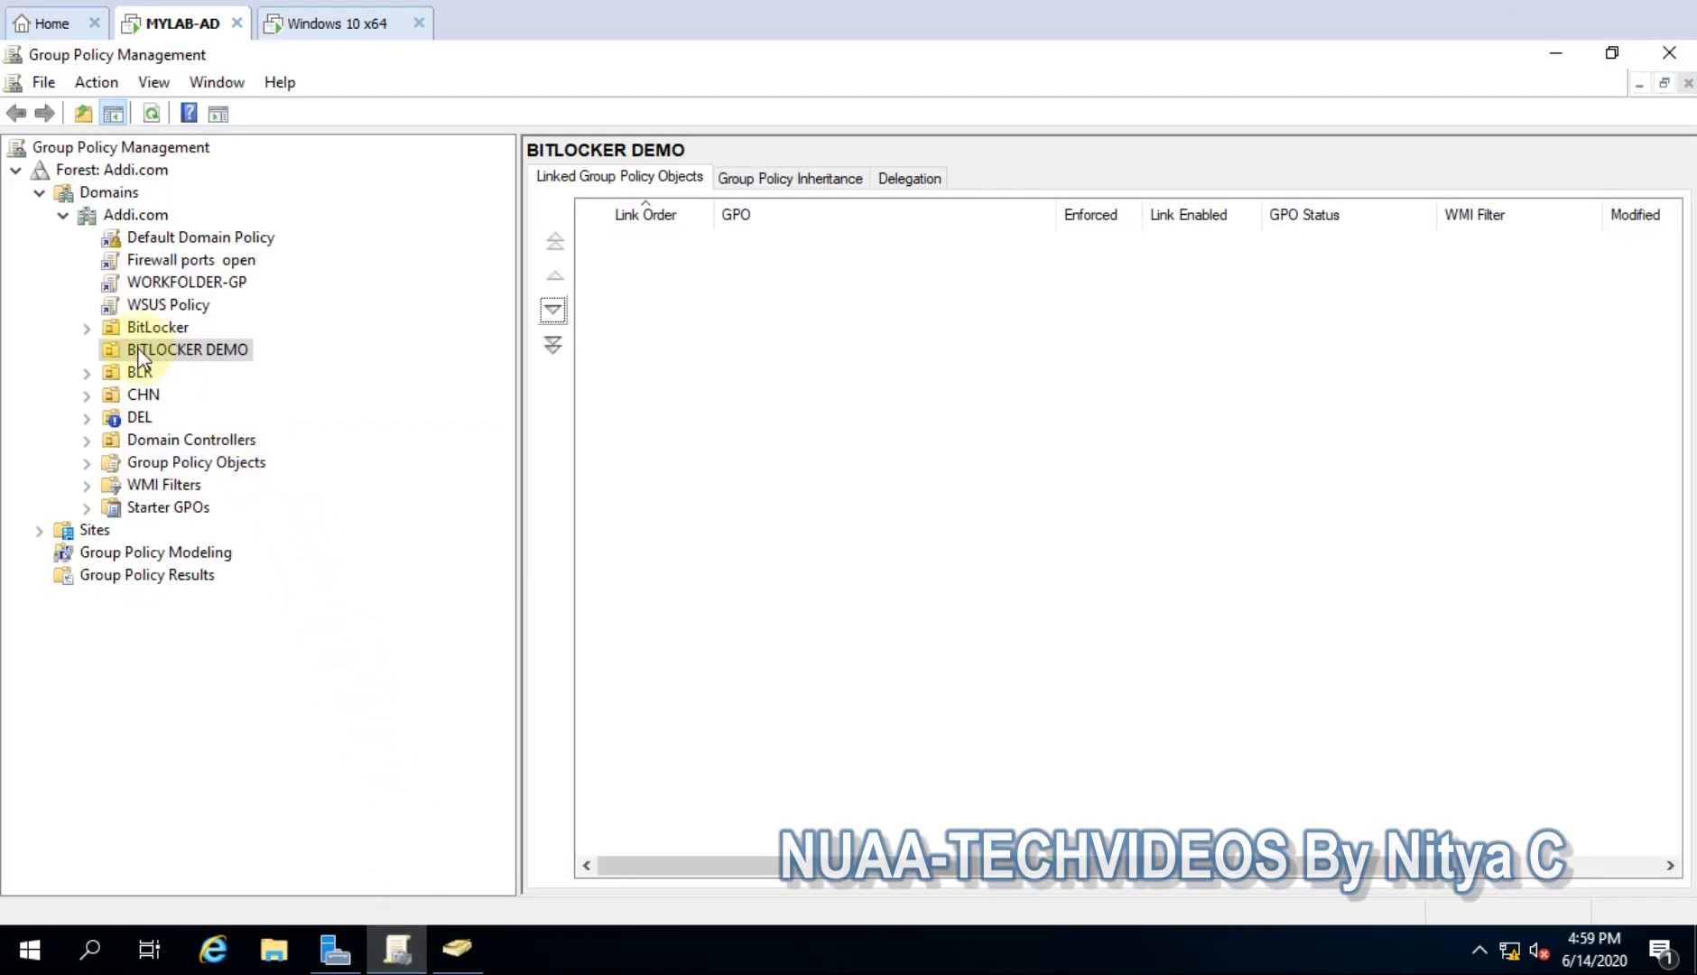
- Create a GPO named DemoBitlocker1 linked to BITLOCKER DEMO, renaming it after a duplicate-name warning
{"action": "left_click", "coordinate": [214, 362]}
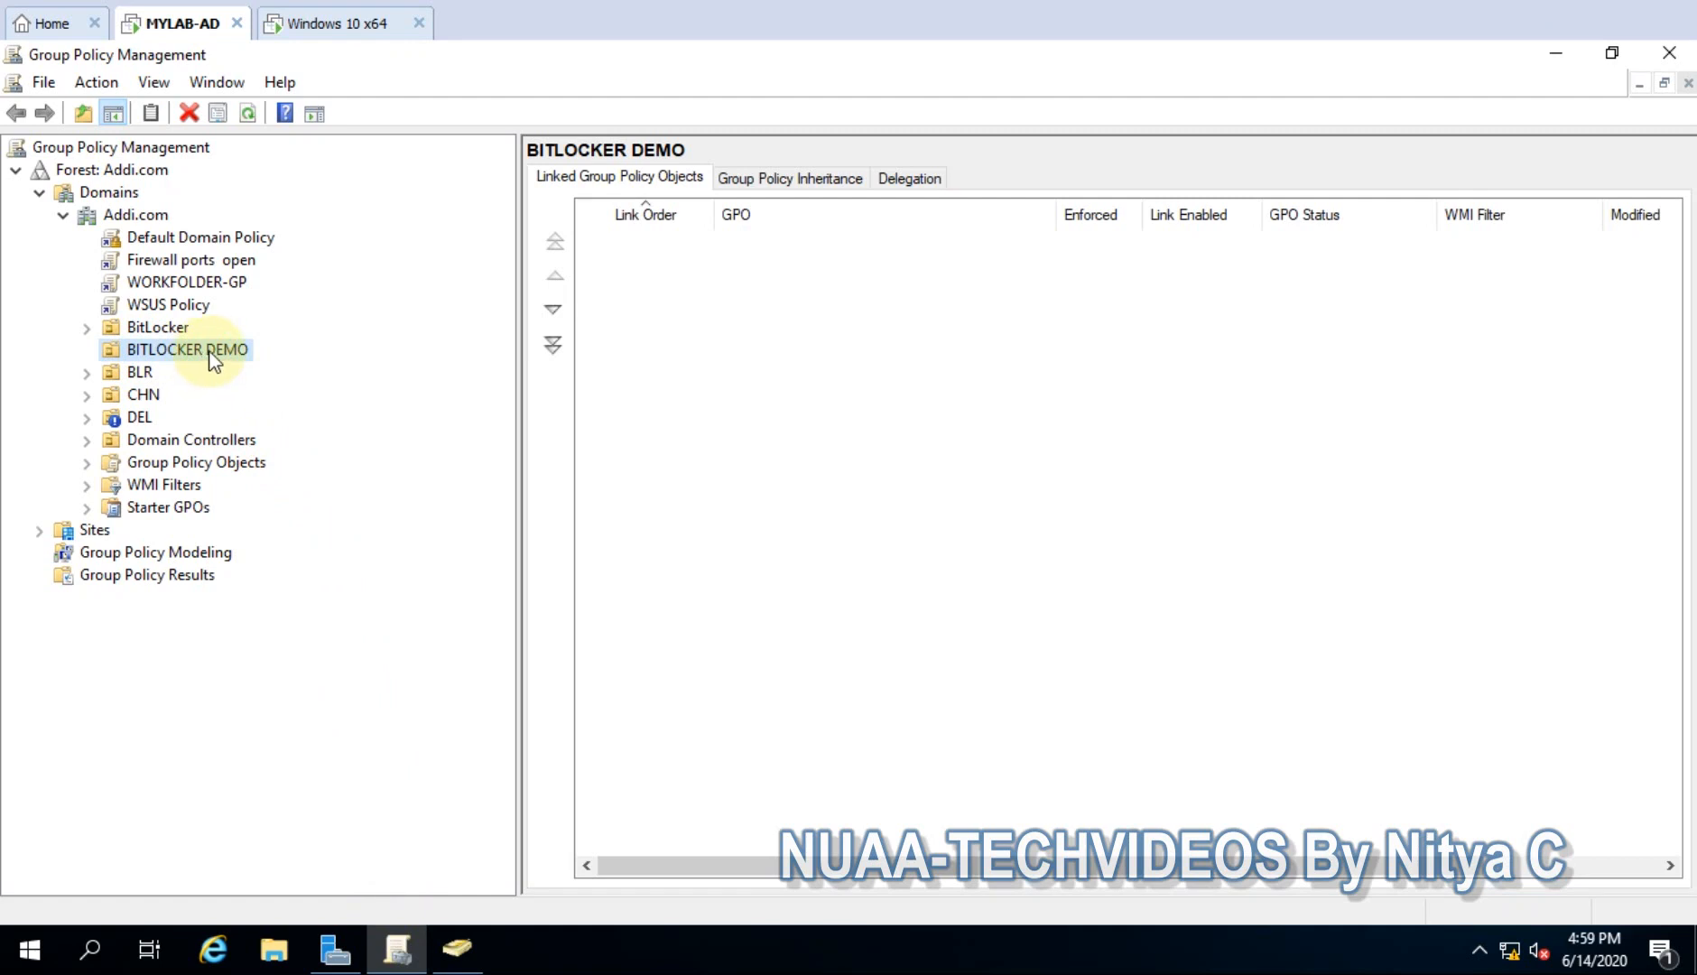
{"action": "right_click", "coordinate": [212, 356]}
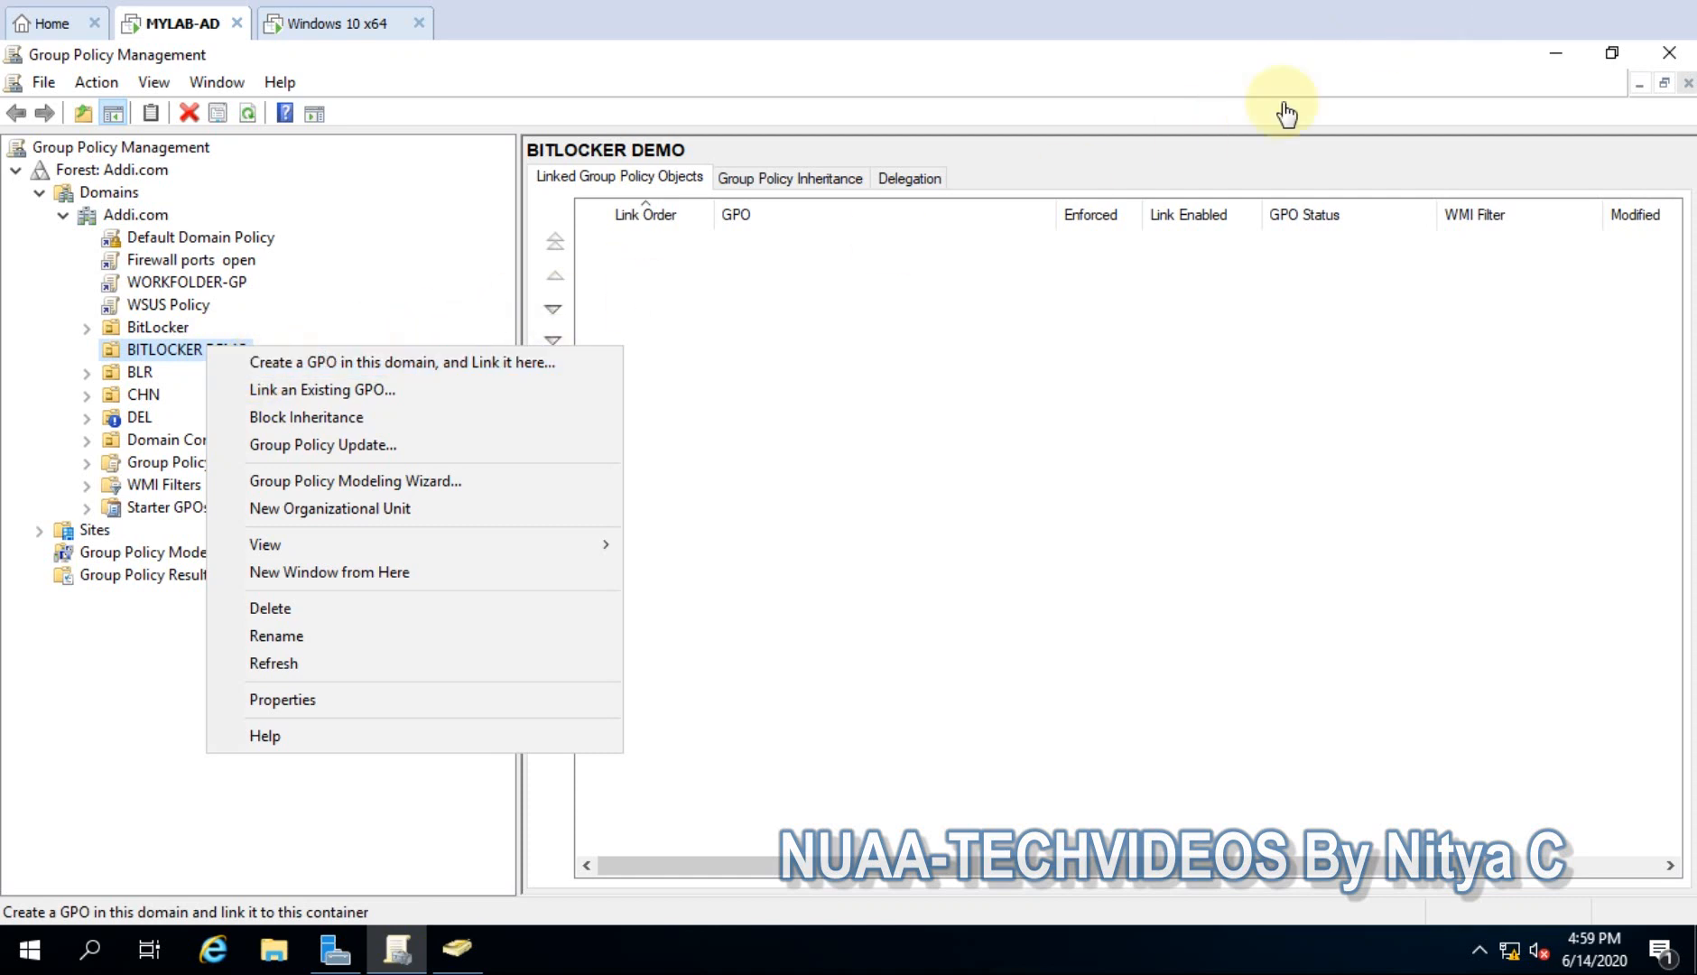
{"action": "left_click", "coordinate": [311, 362]}
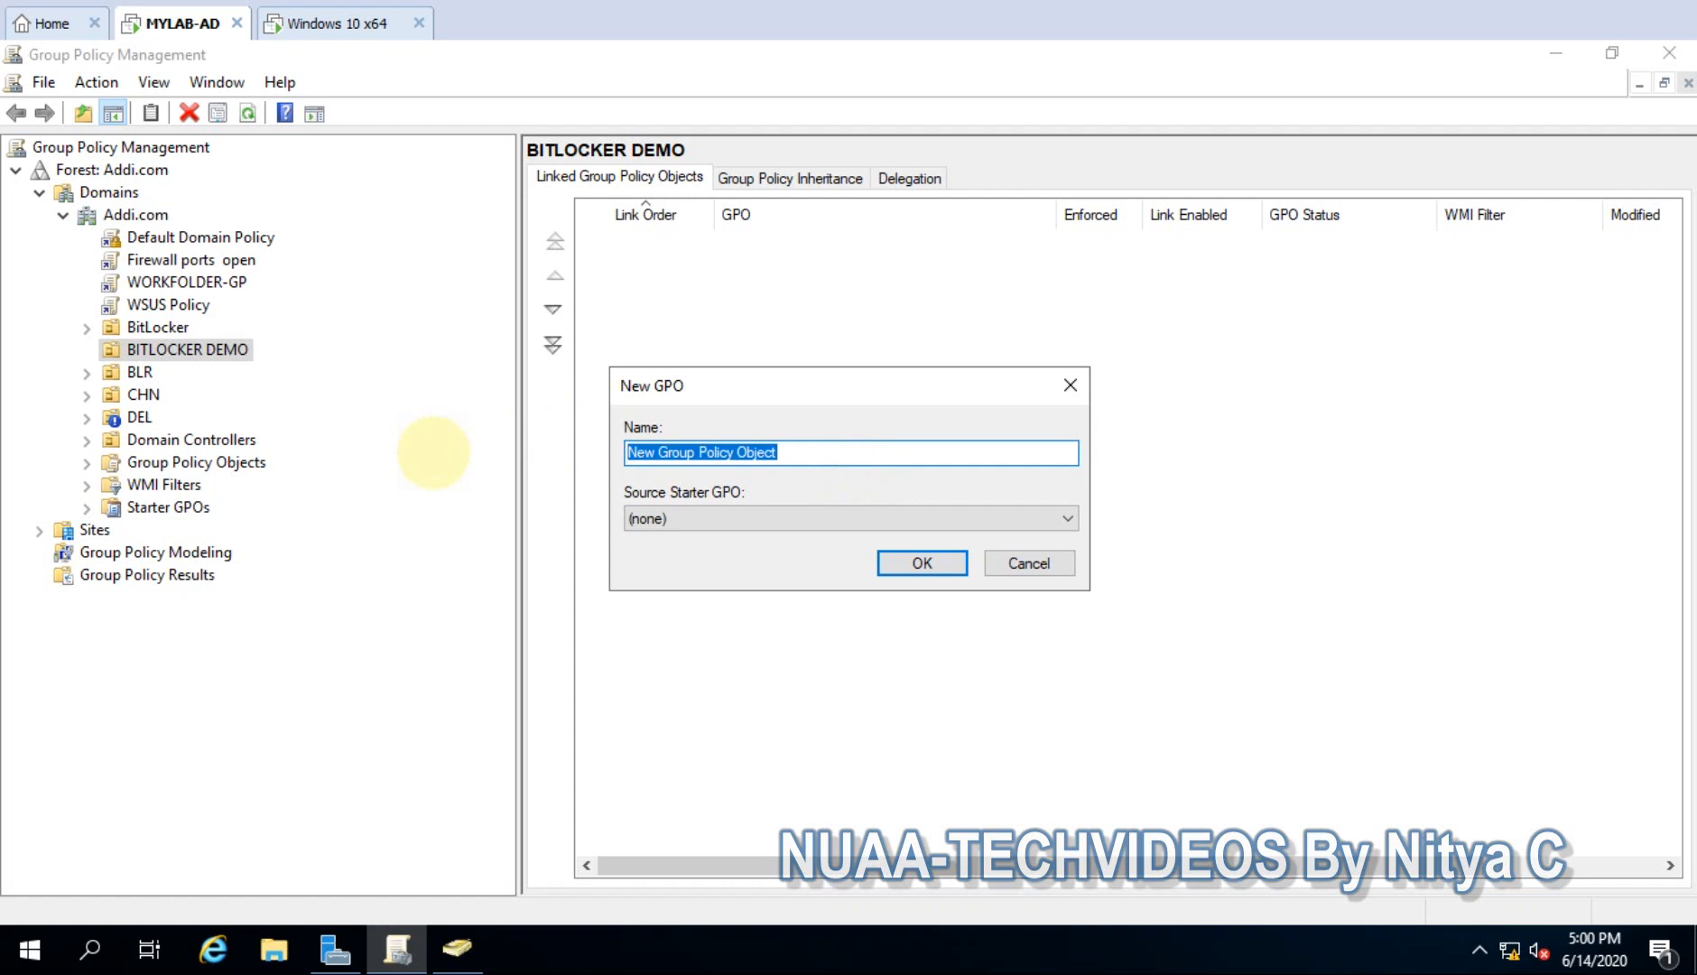
{"action": "type", "text": "Demot"}
{"action": "key", "text": "BackSpace"}
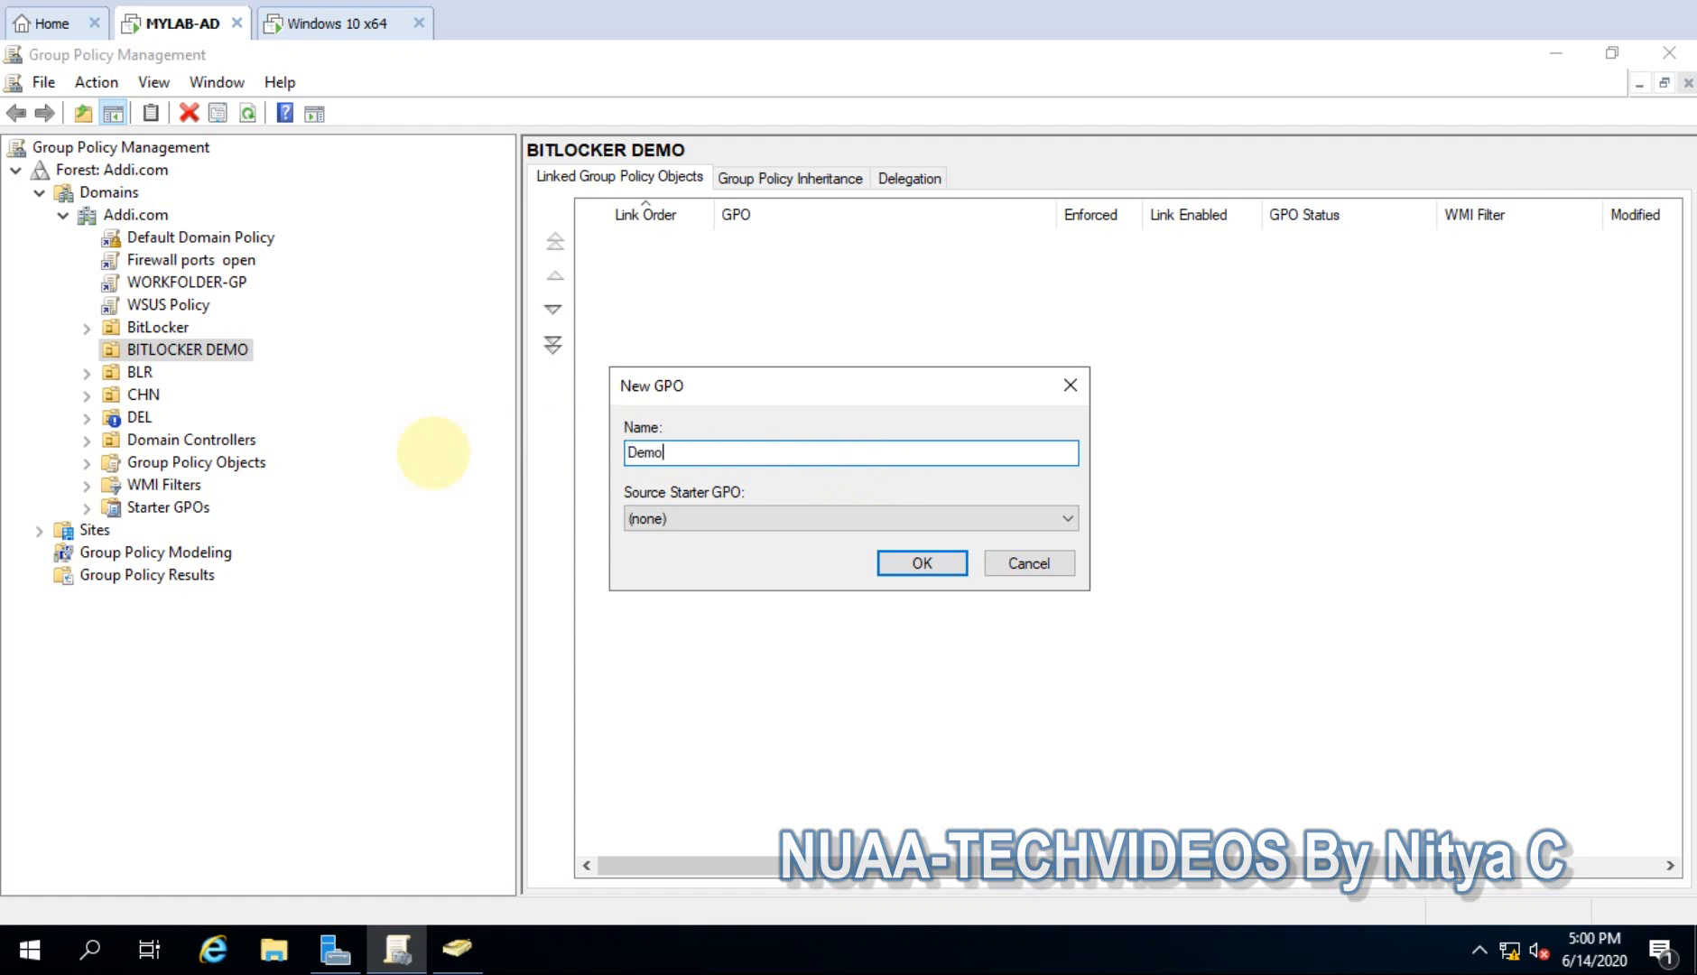
{"action": "type", "text": "Bitlocker"}
{"action": "left_click", "coordinate": [930, 559]}
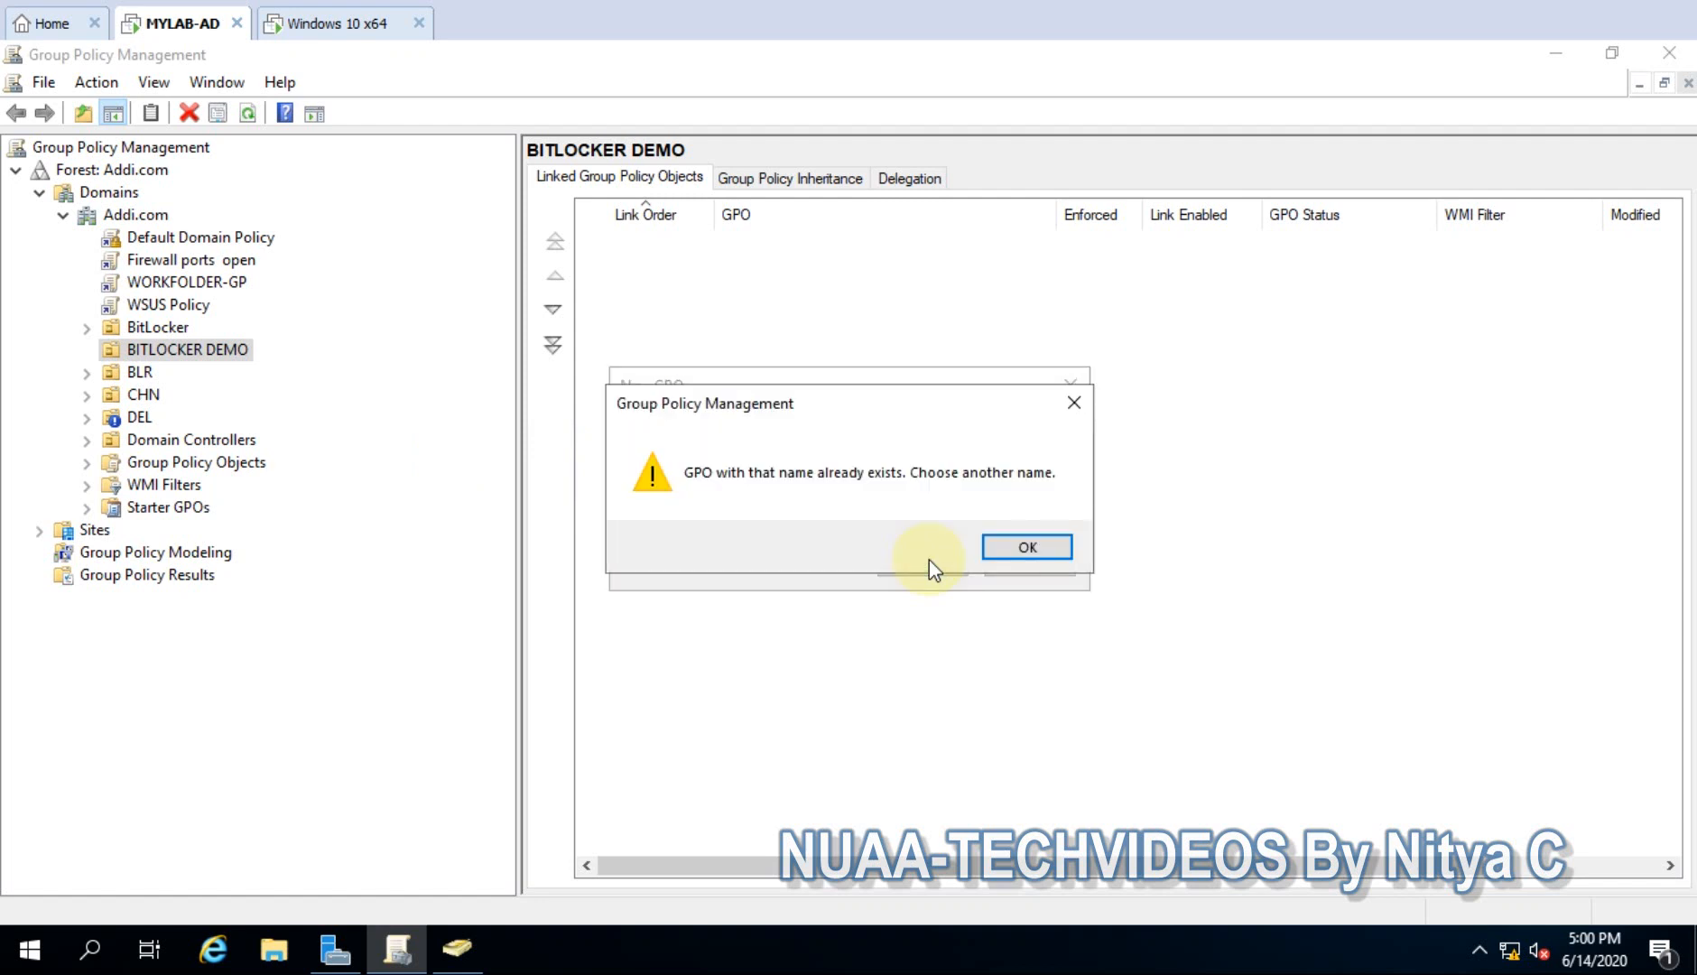
{"action": "left_click", "coordinate": [1008, 547]}
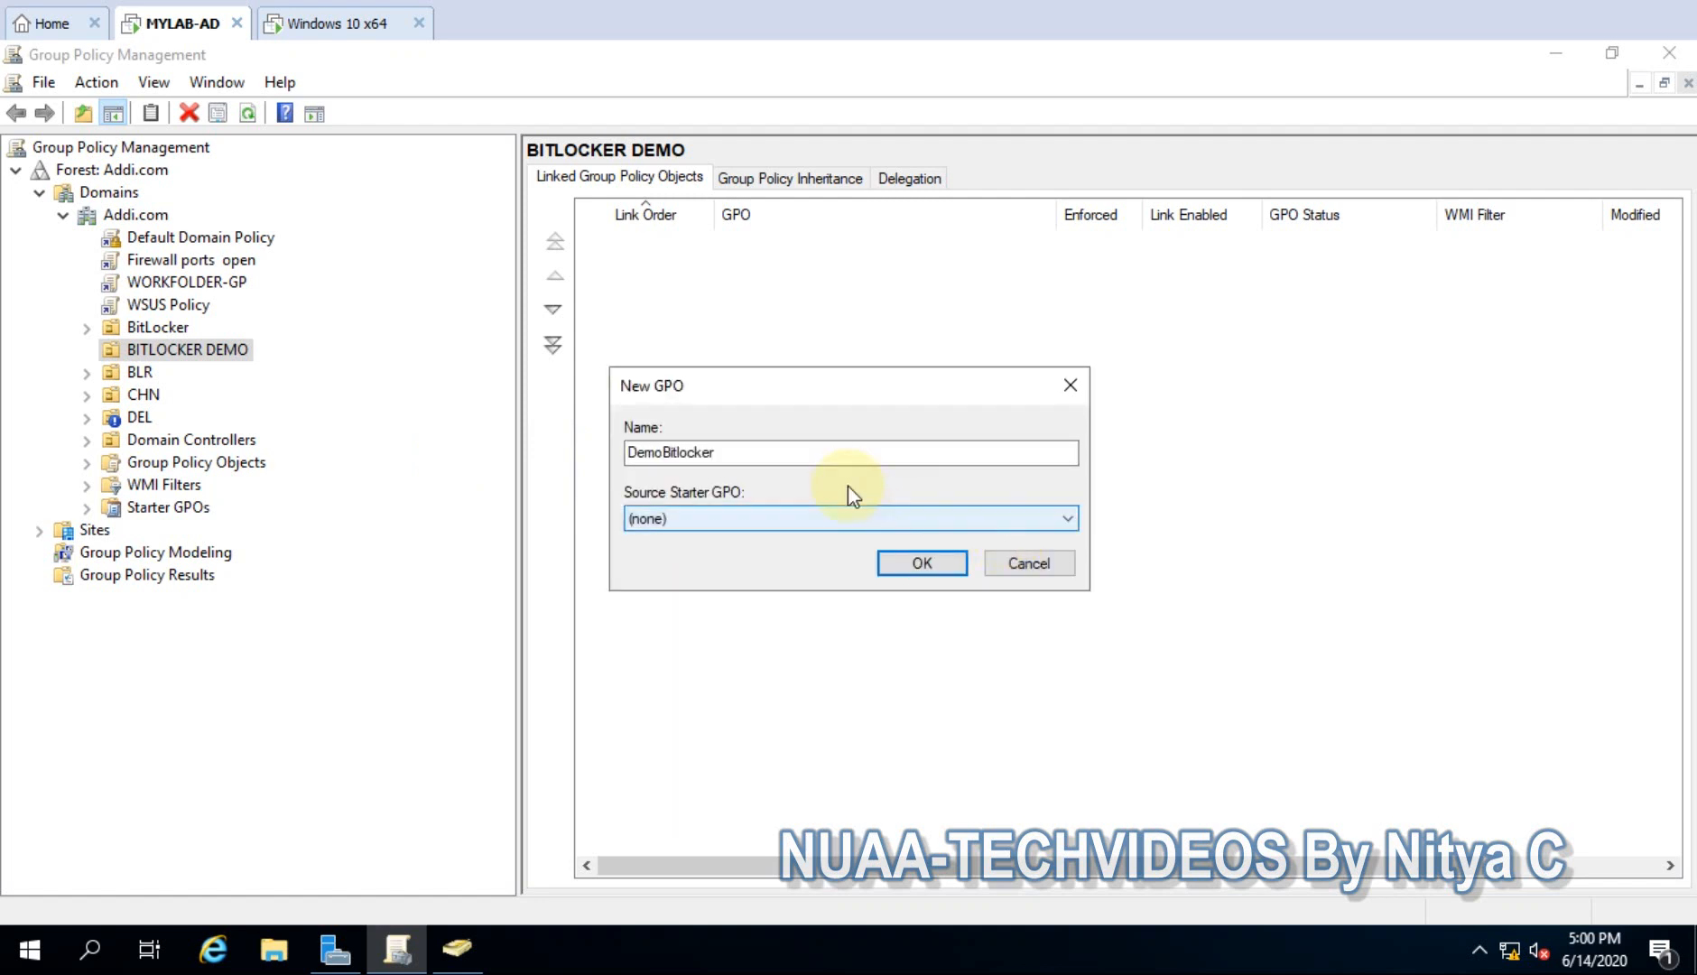
{"action": "left_click", "coordinate": [741, 451]}
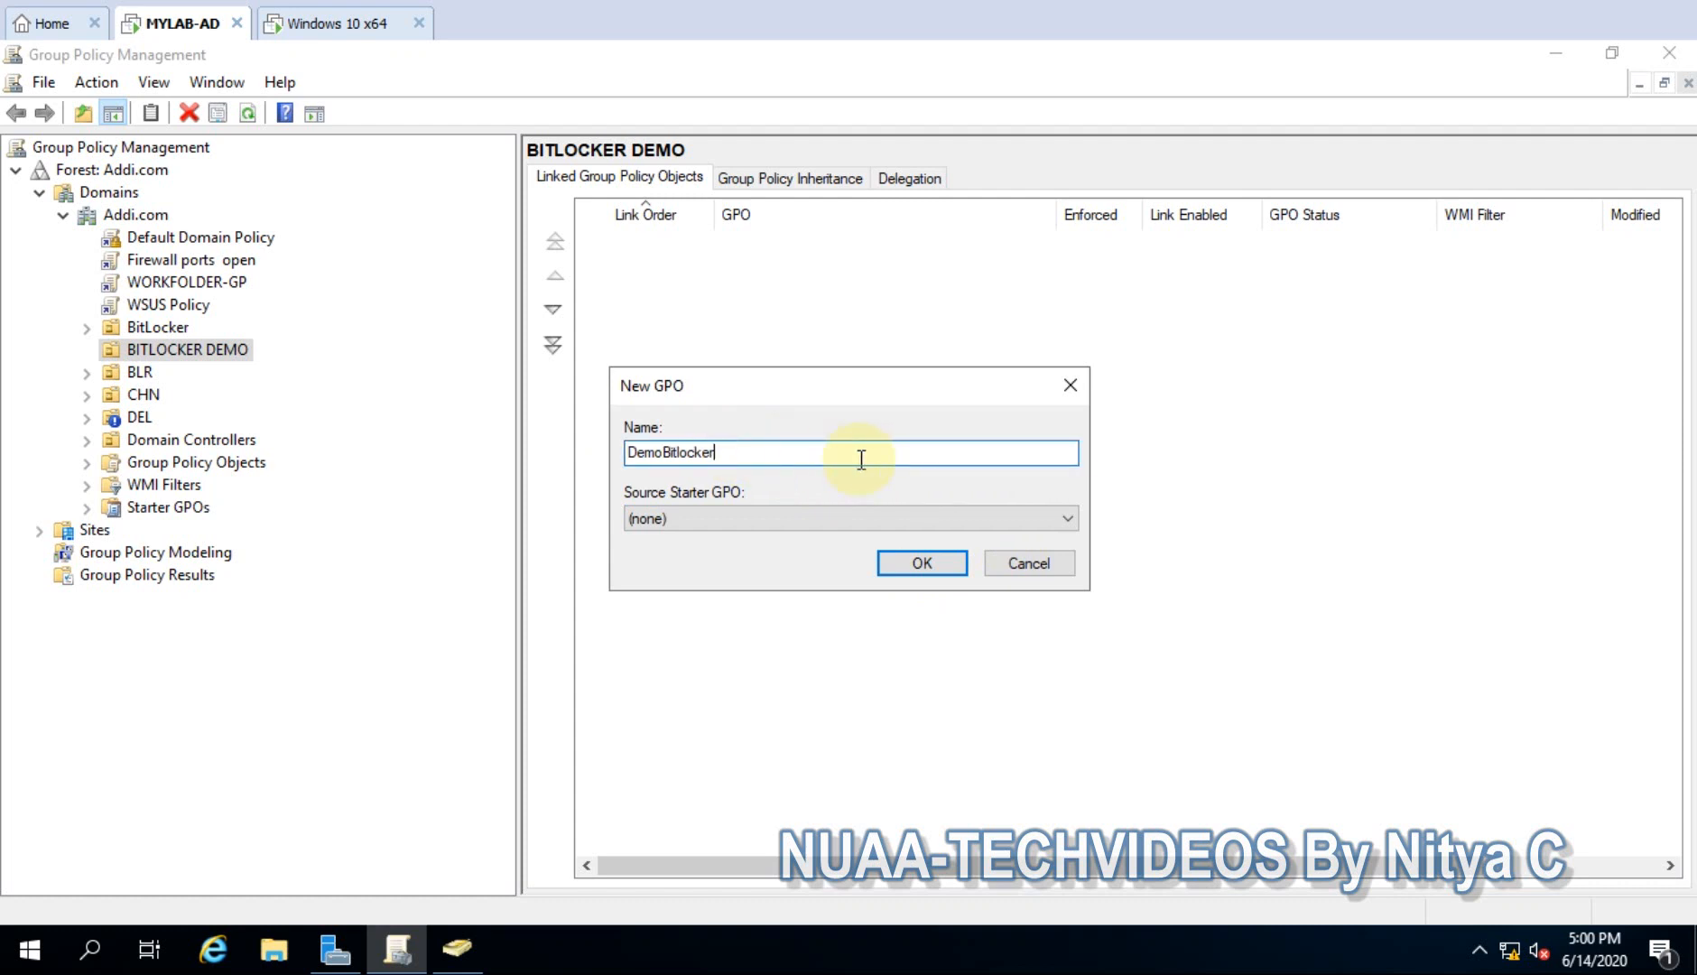
{"action": "type", "text": "1"}
{"action": "left_click", "coordinate": [925, 561]}
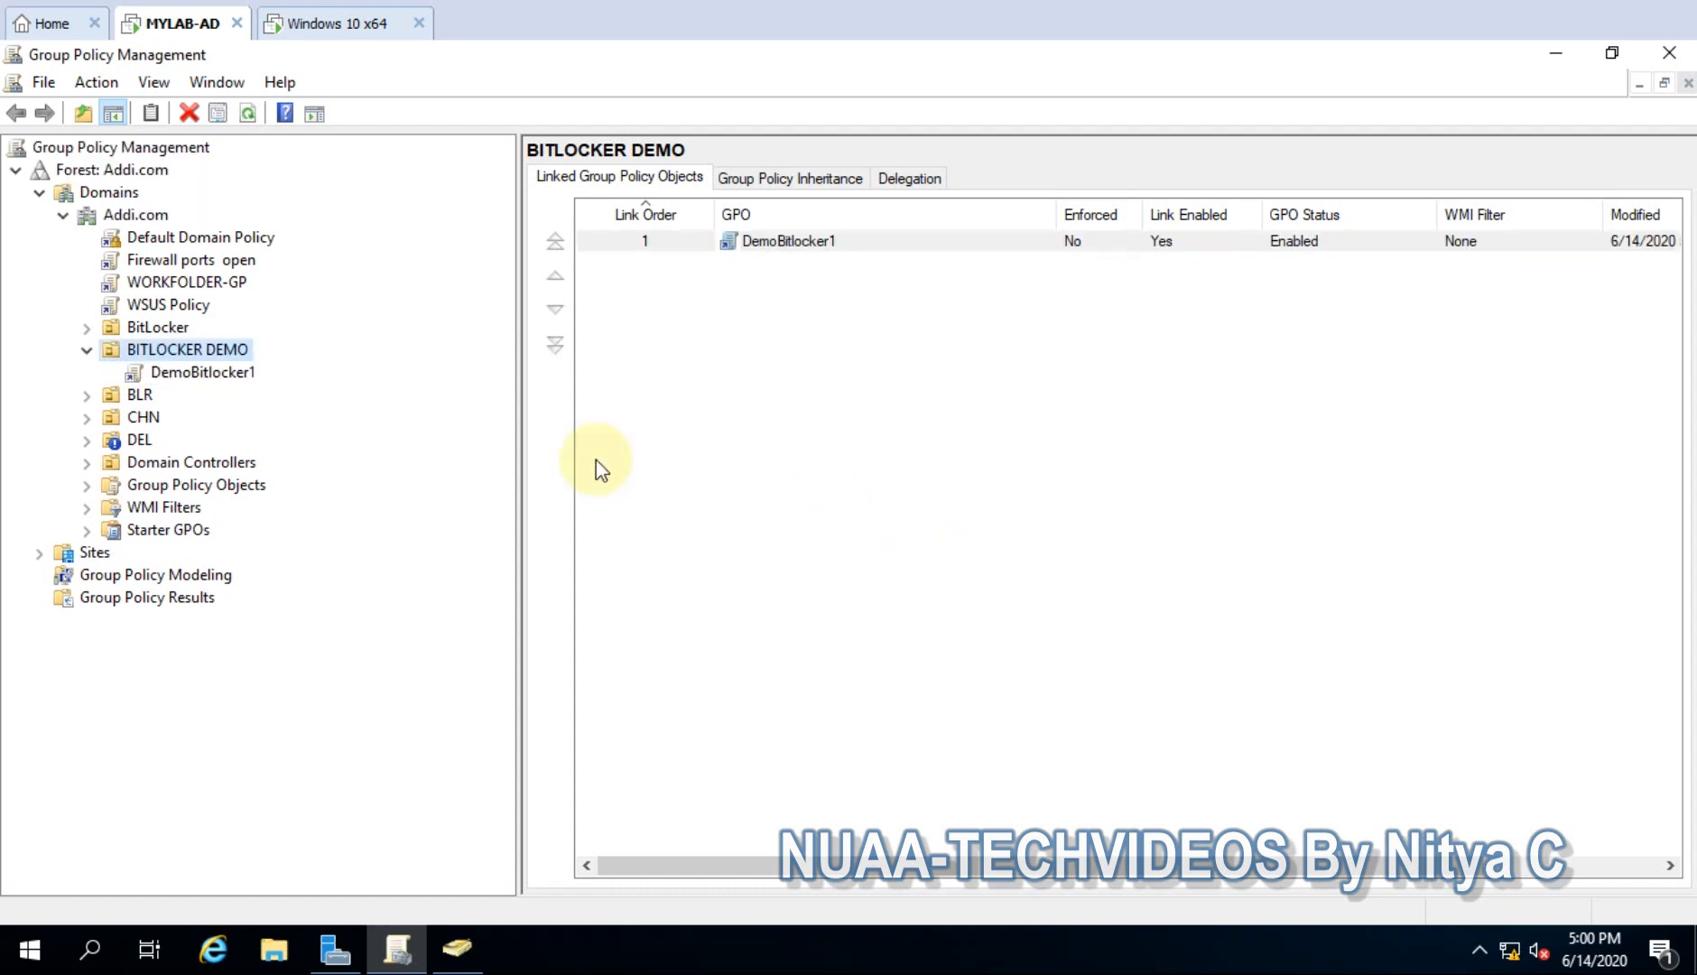
- Open the DemoBitlocker1 GPO in the Group Policy Management Editor
{"action": "left_click", "coordinate": [221, 370]}
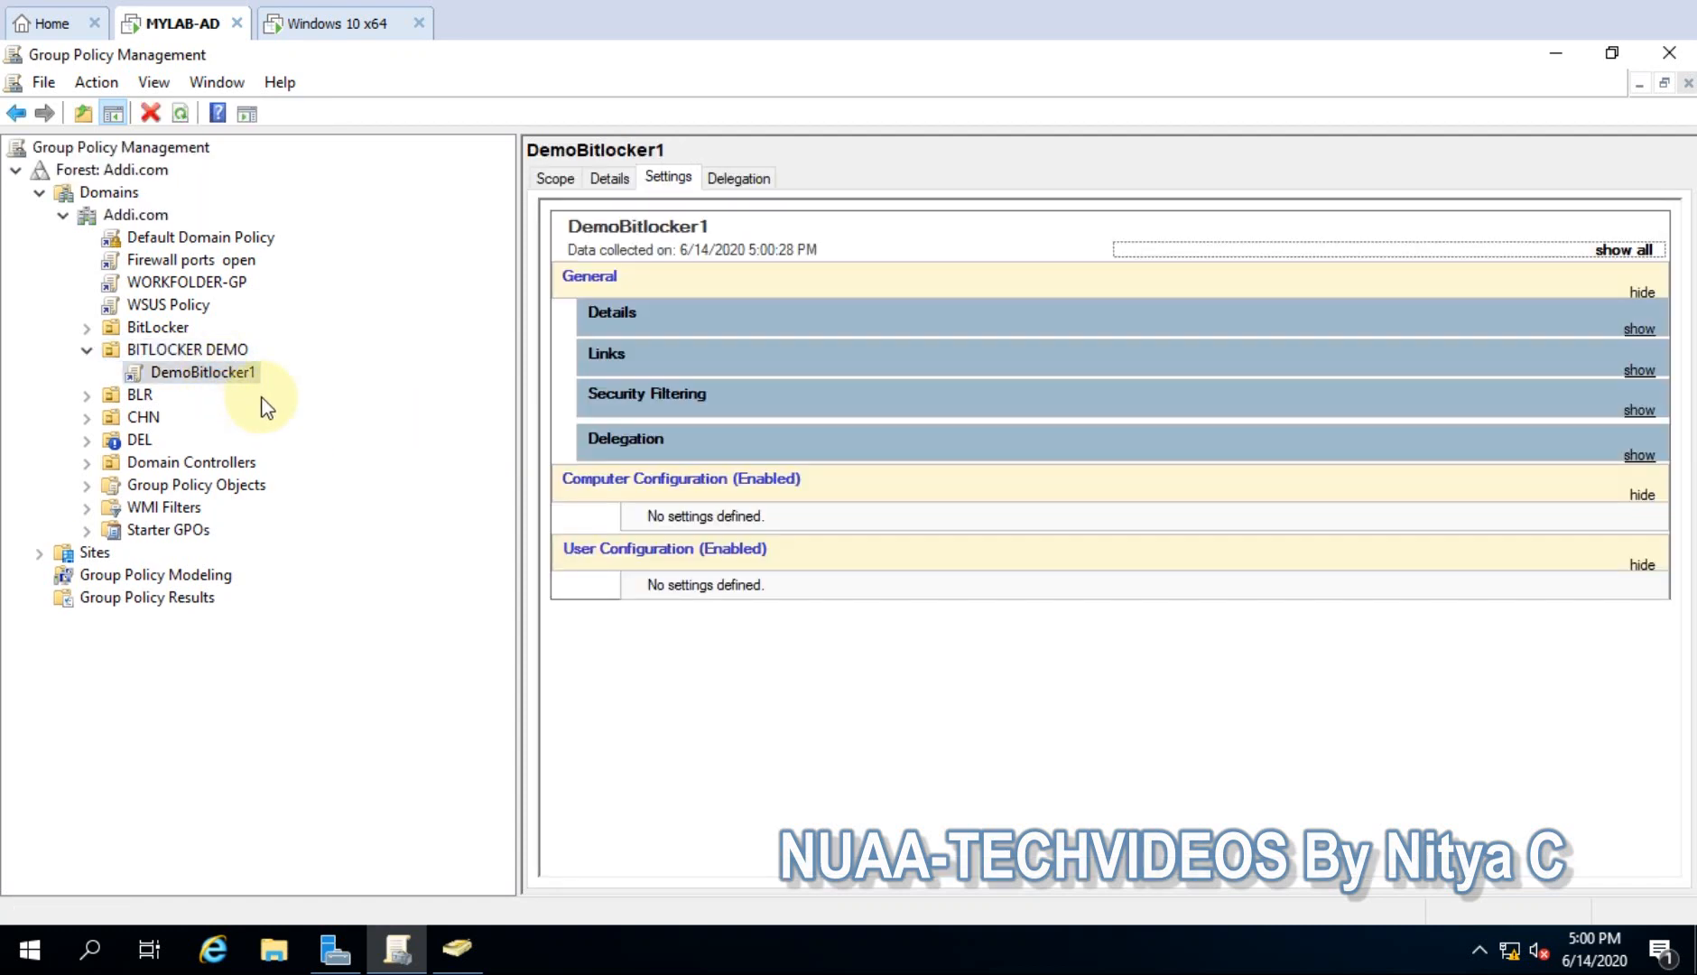
{"action": "right_click", "coordinate": [208, 372]}
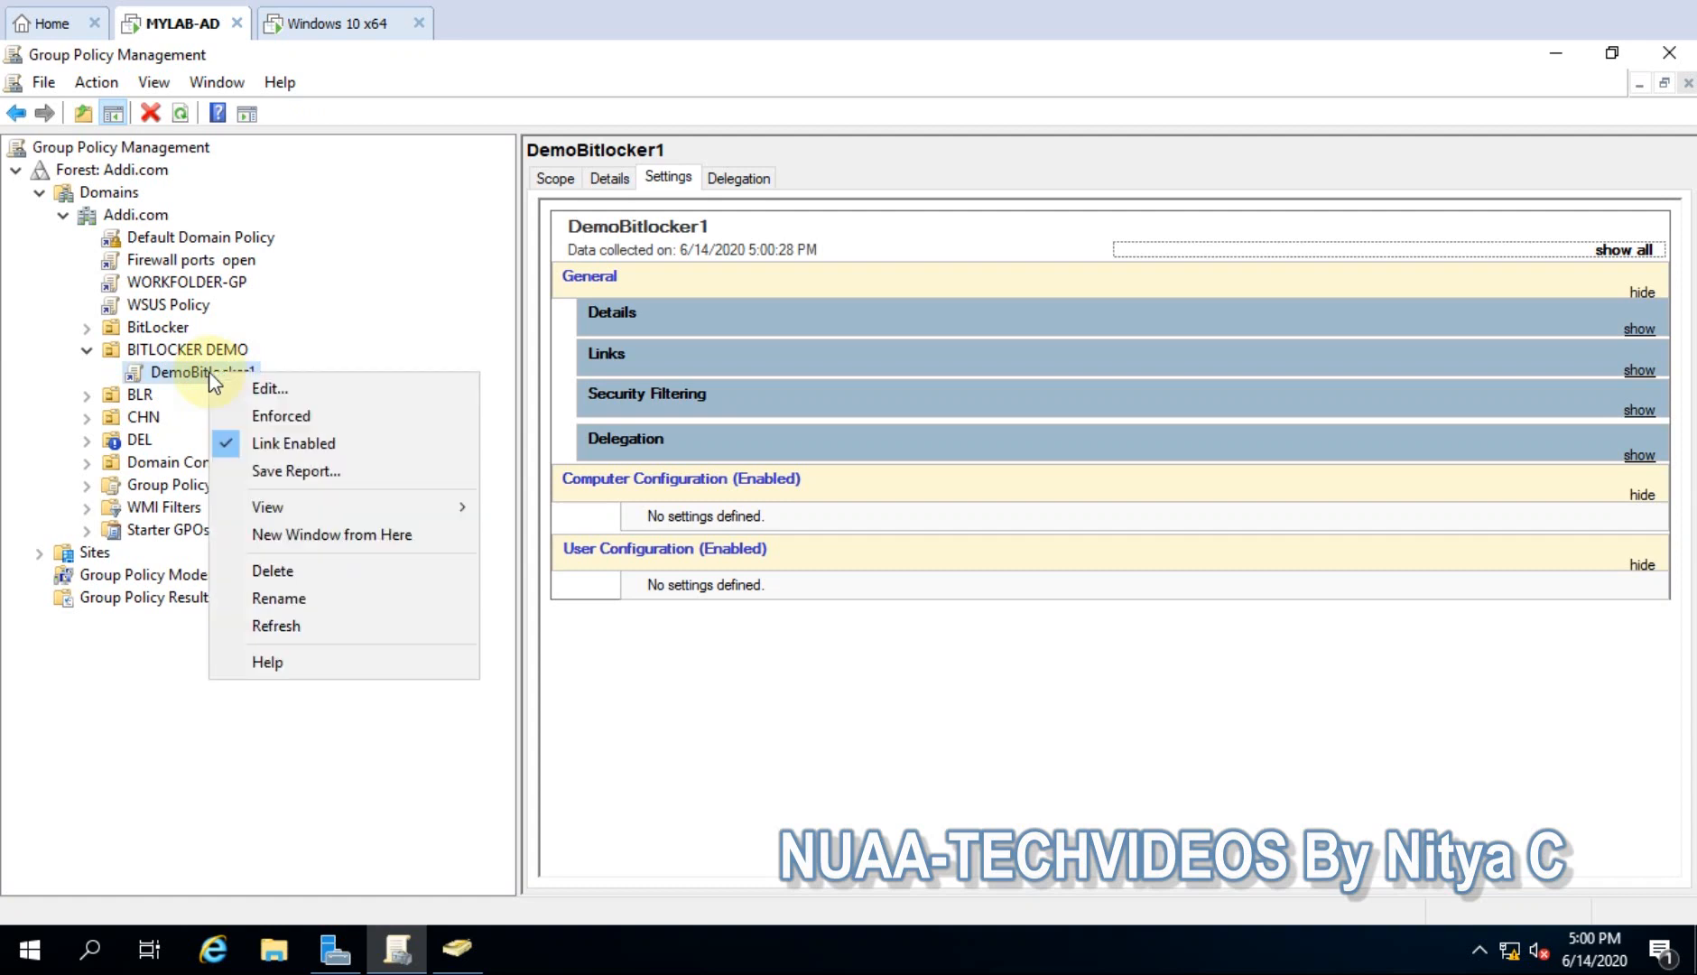
{"action": "left_click", "coordinate": [261, 390]}
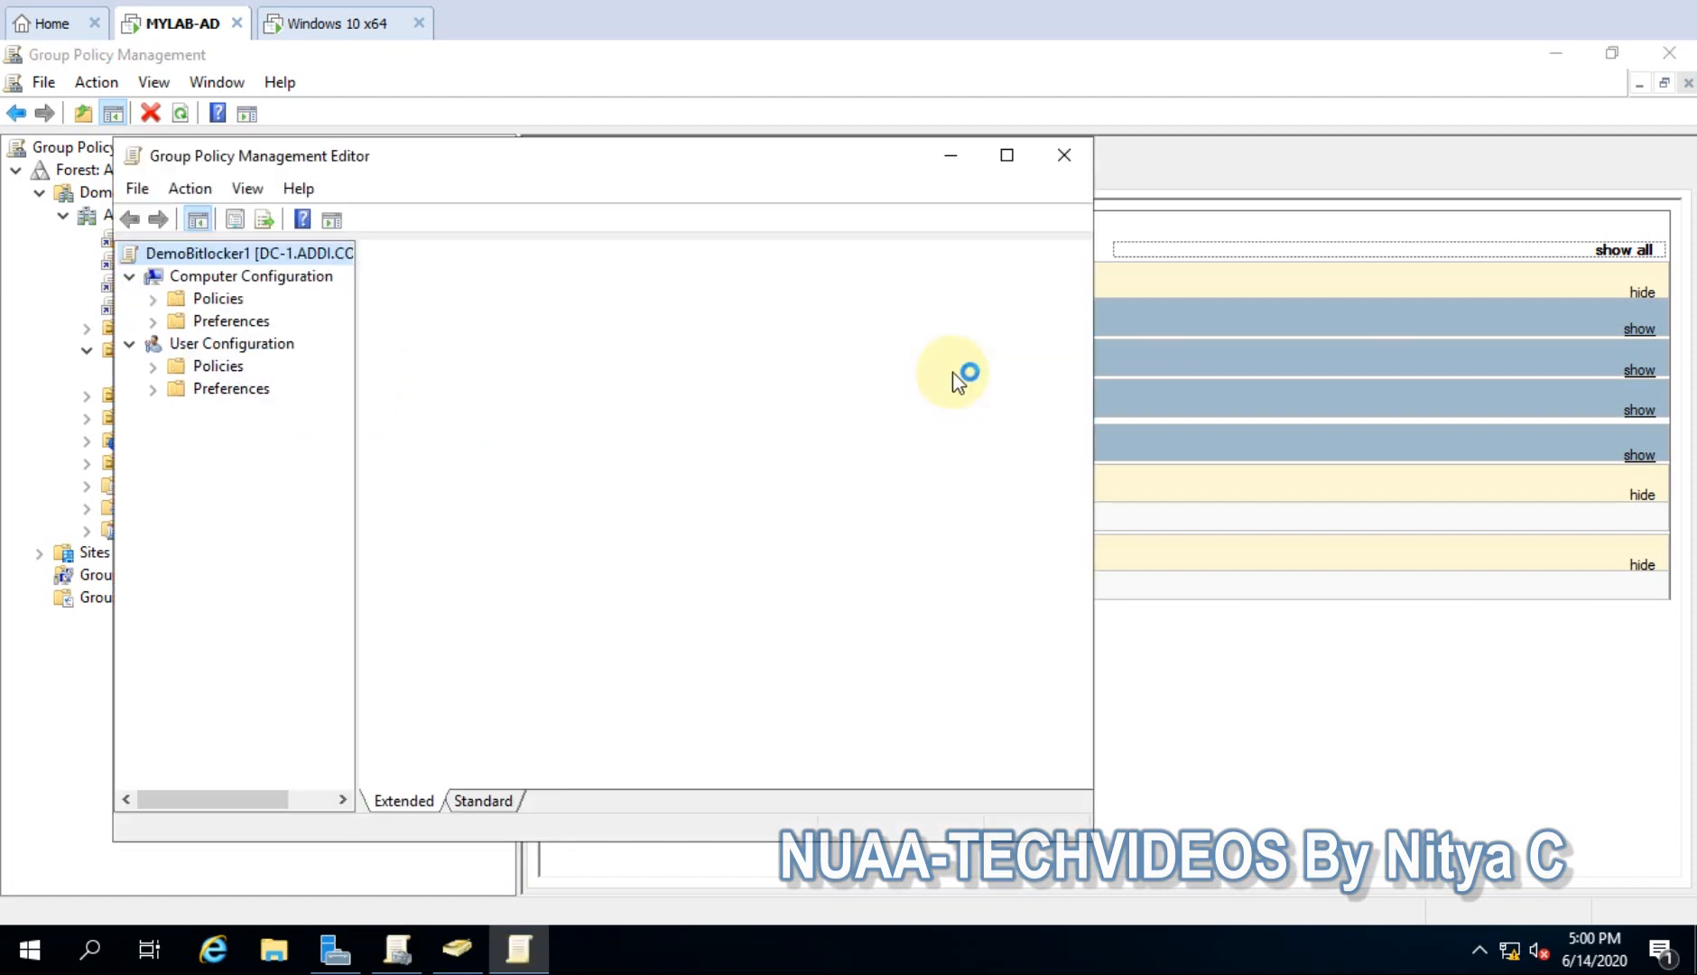
- Navigate to Computer Configuration > Administrative Templates > Windows Components > BitLocker Drive Encryption
{"action": "left_click", "coordinate": [1007, 156]}
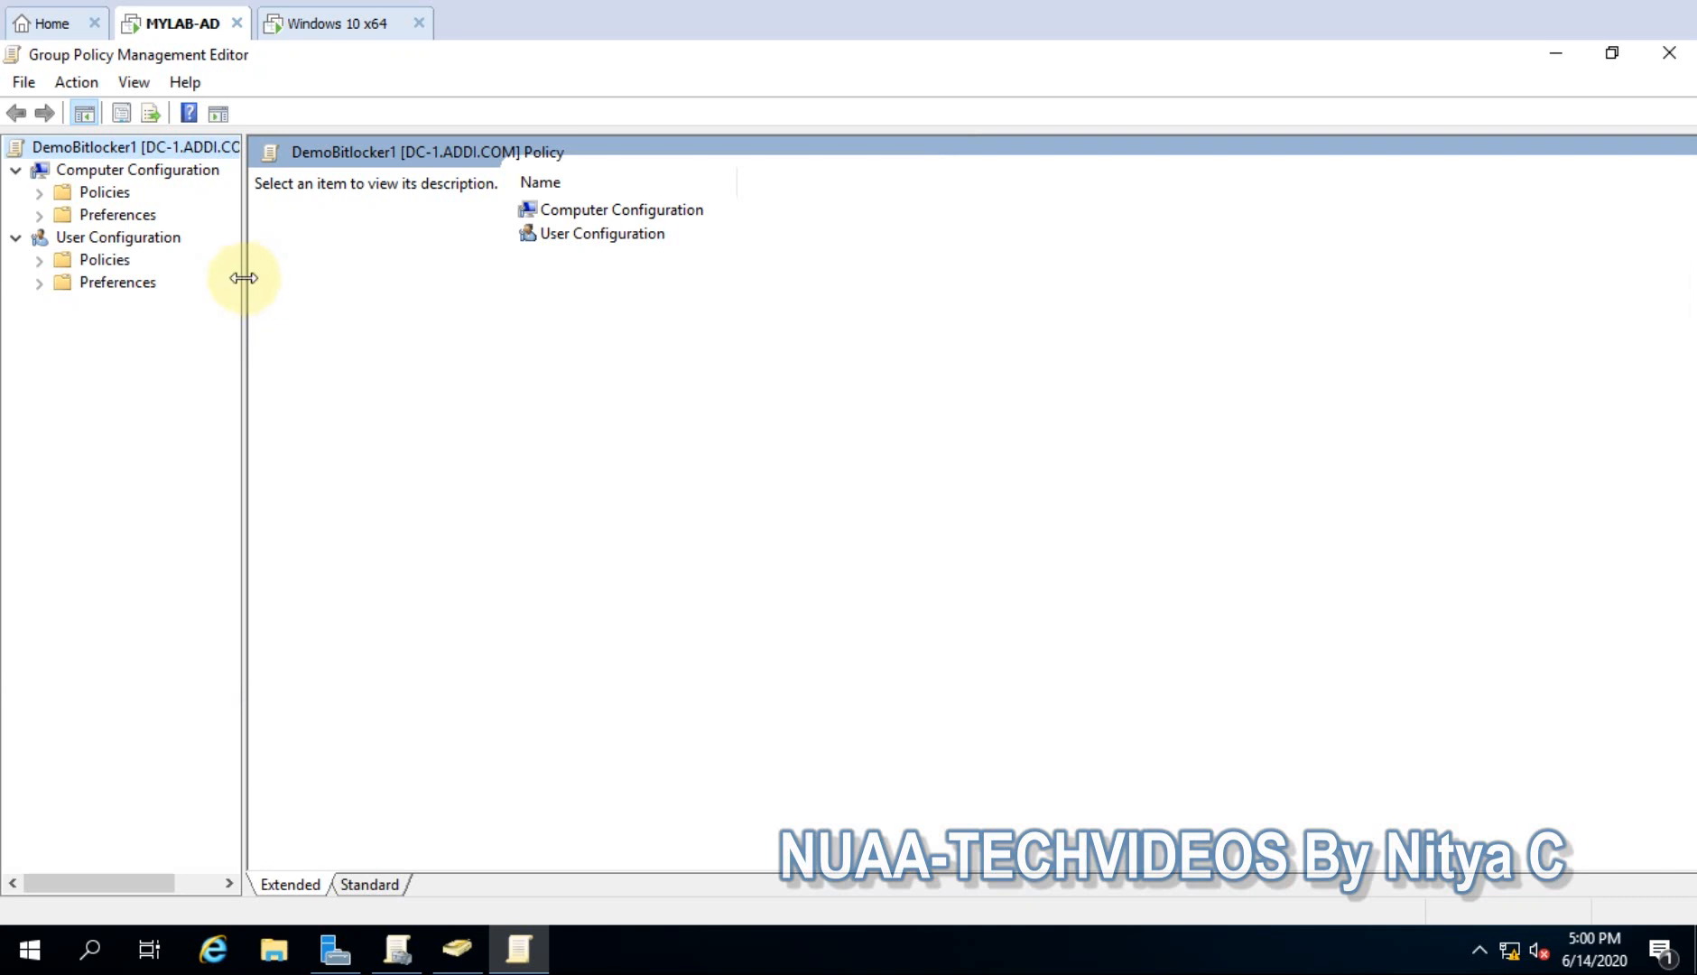
{"action": "left_click_drag", "start_coordinate": [244, 281], "coordinate": [424, 291]}
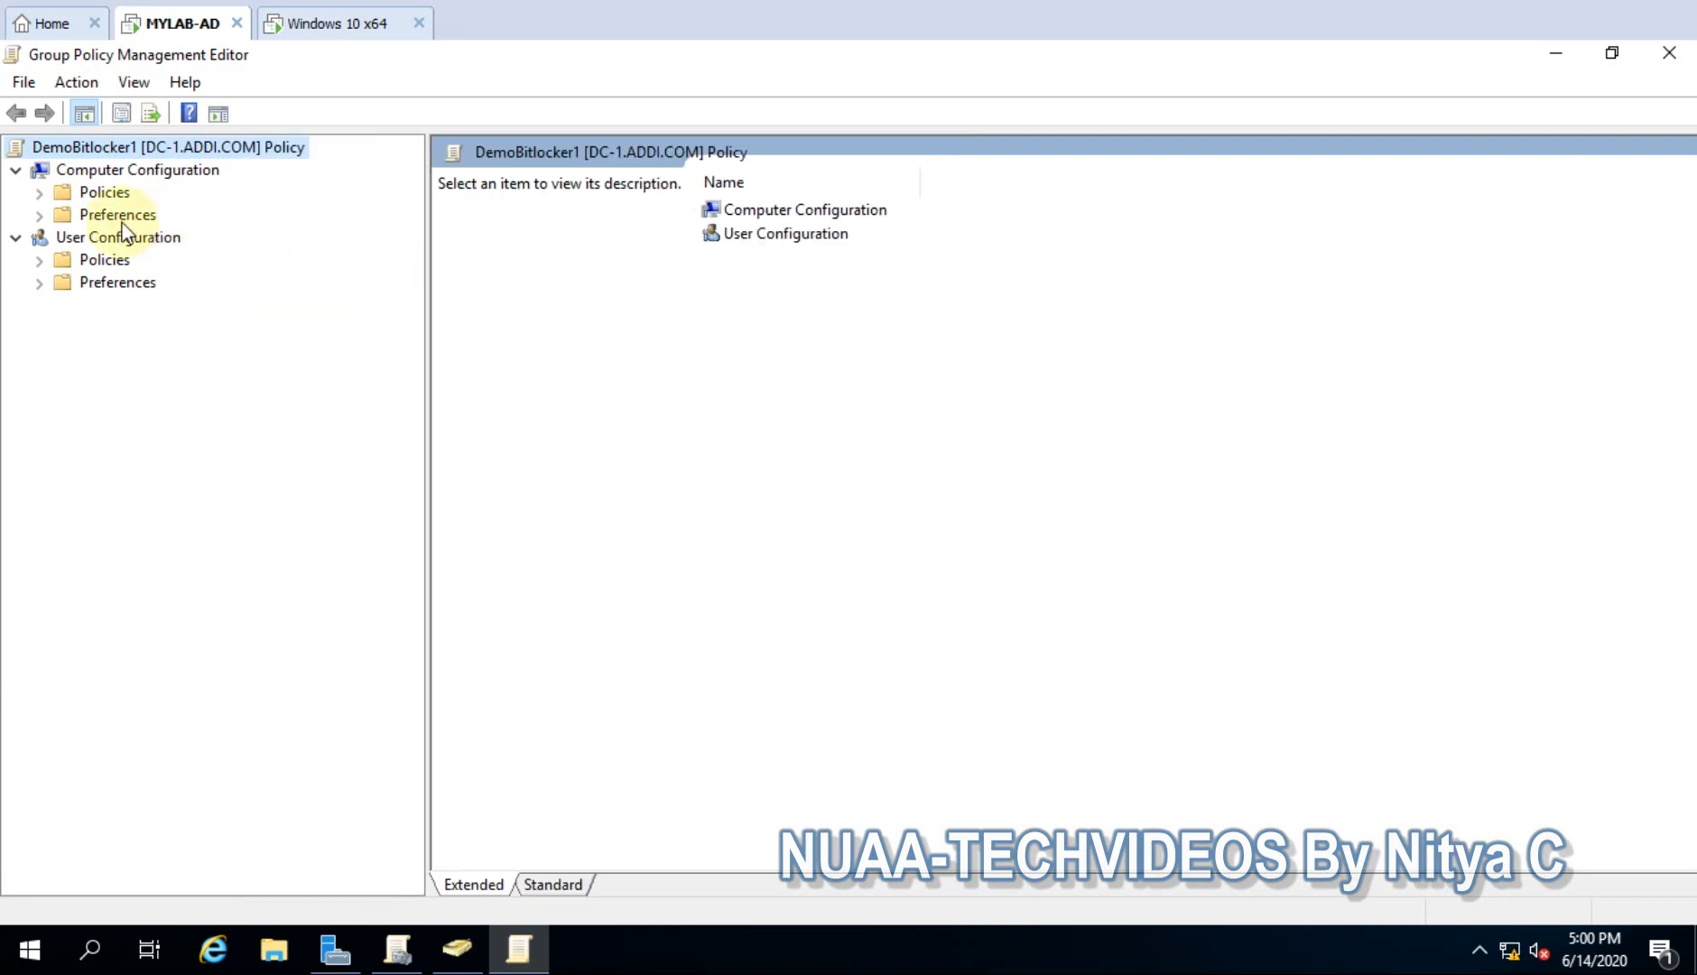
{"action": "left_click", "coordinate": [39, 195]}
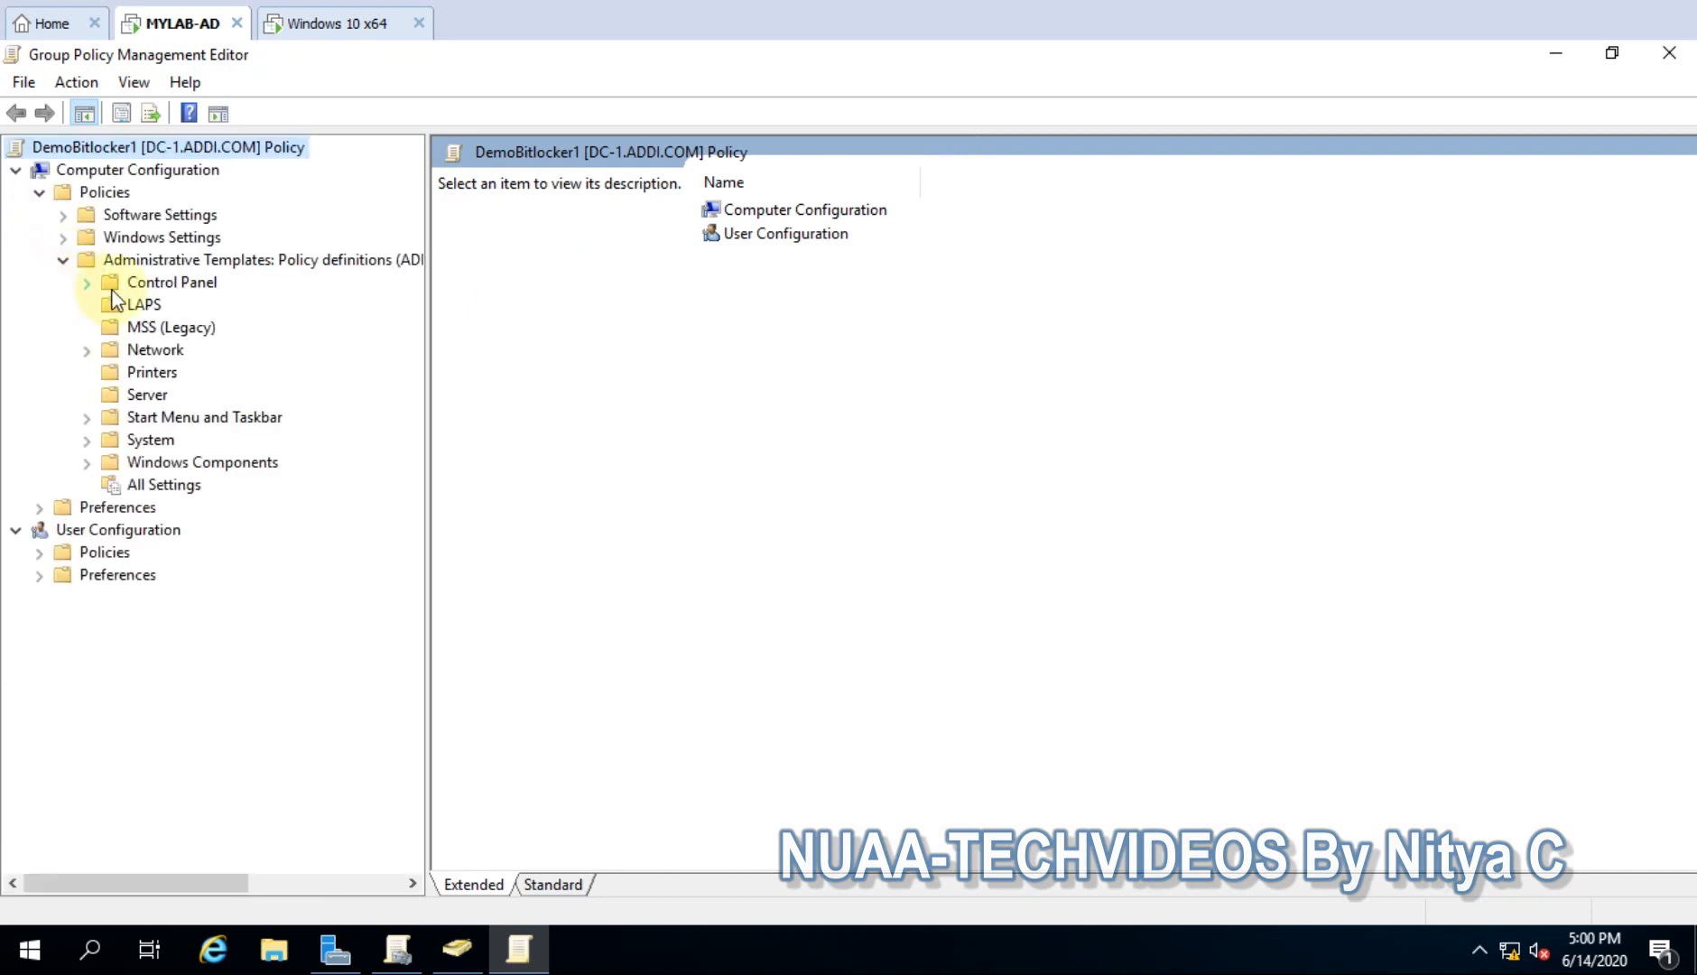
{"action": "left_click", "coordinate": [87, 464]}
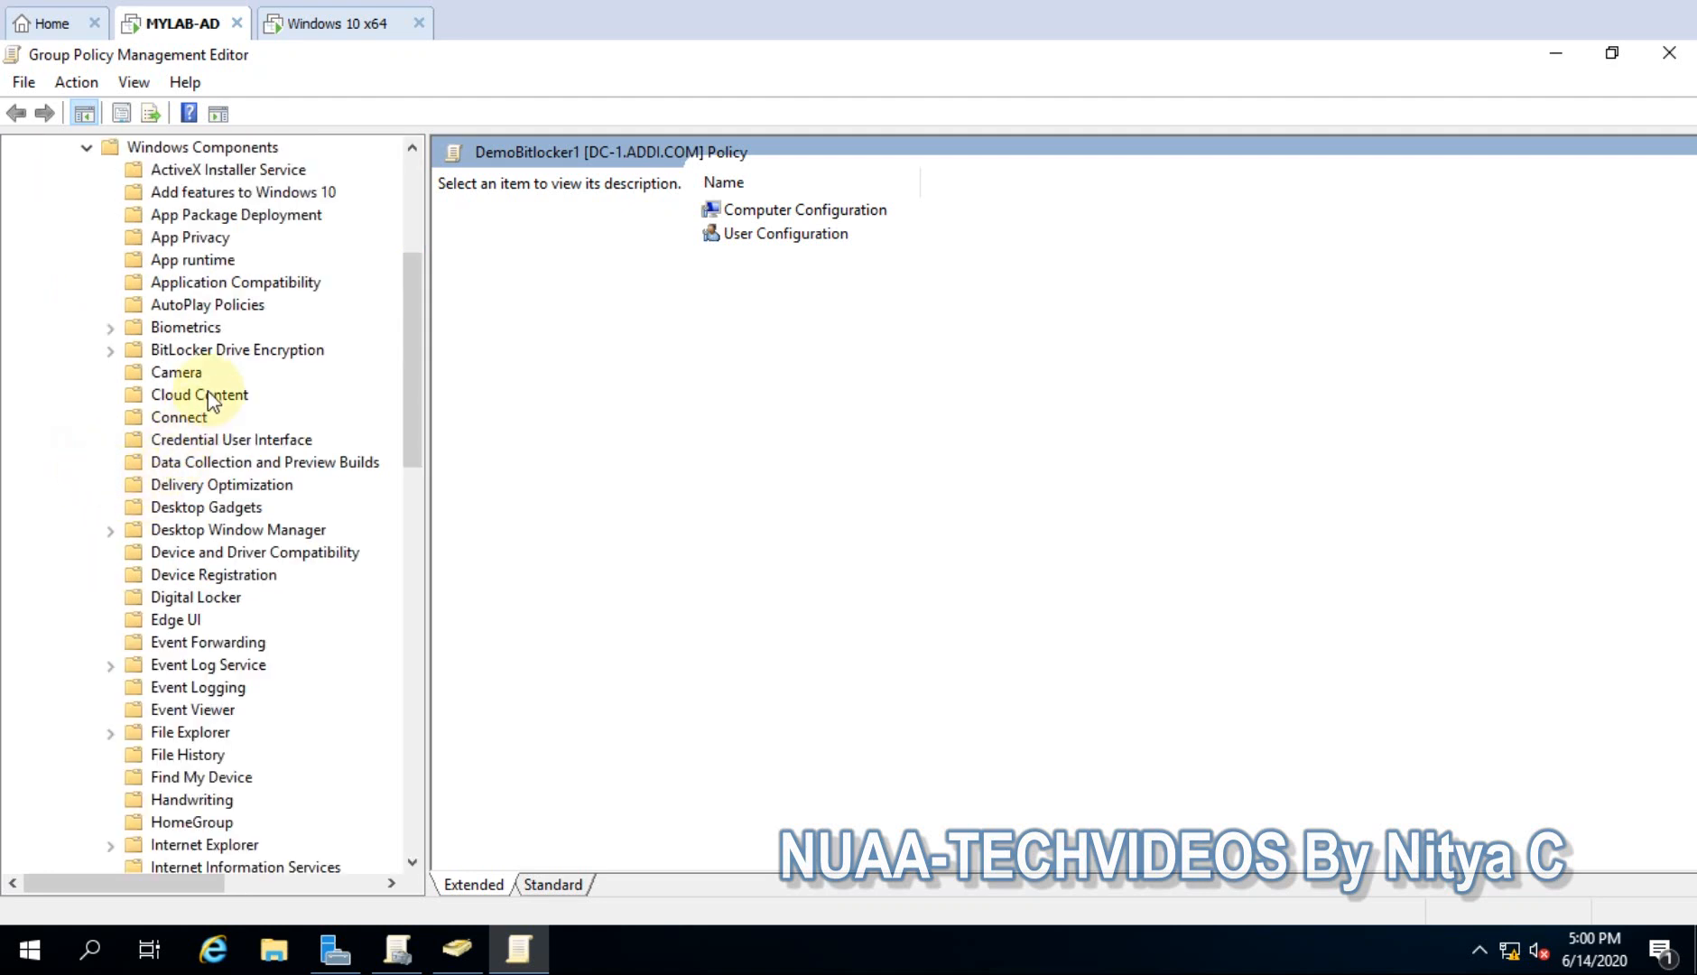
{"action": "left_click", "coordinate": [196, 352]}
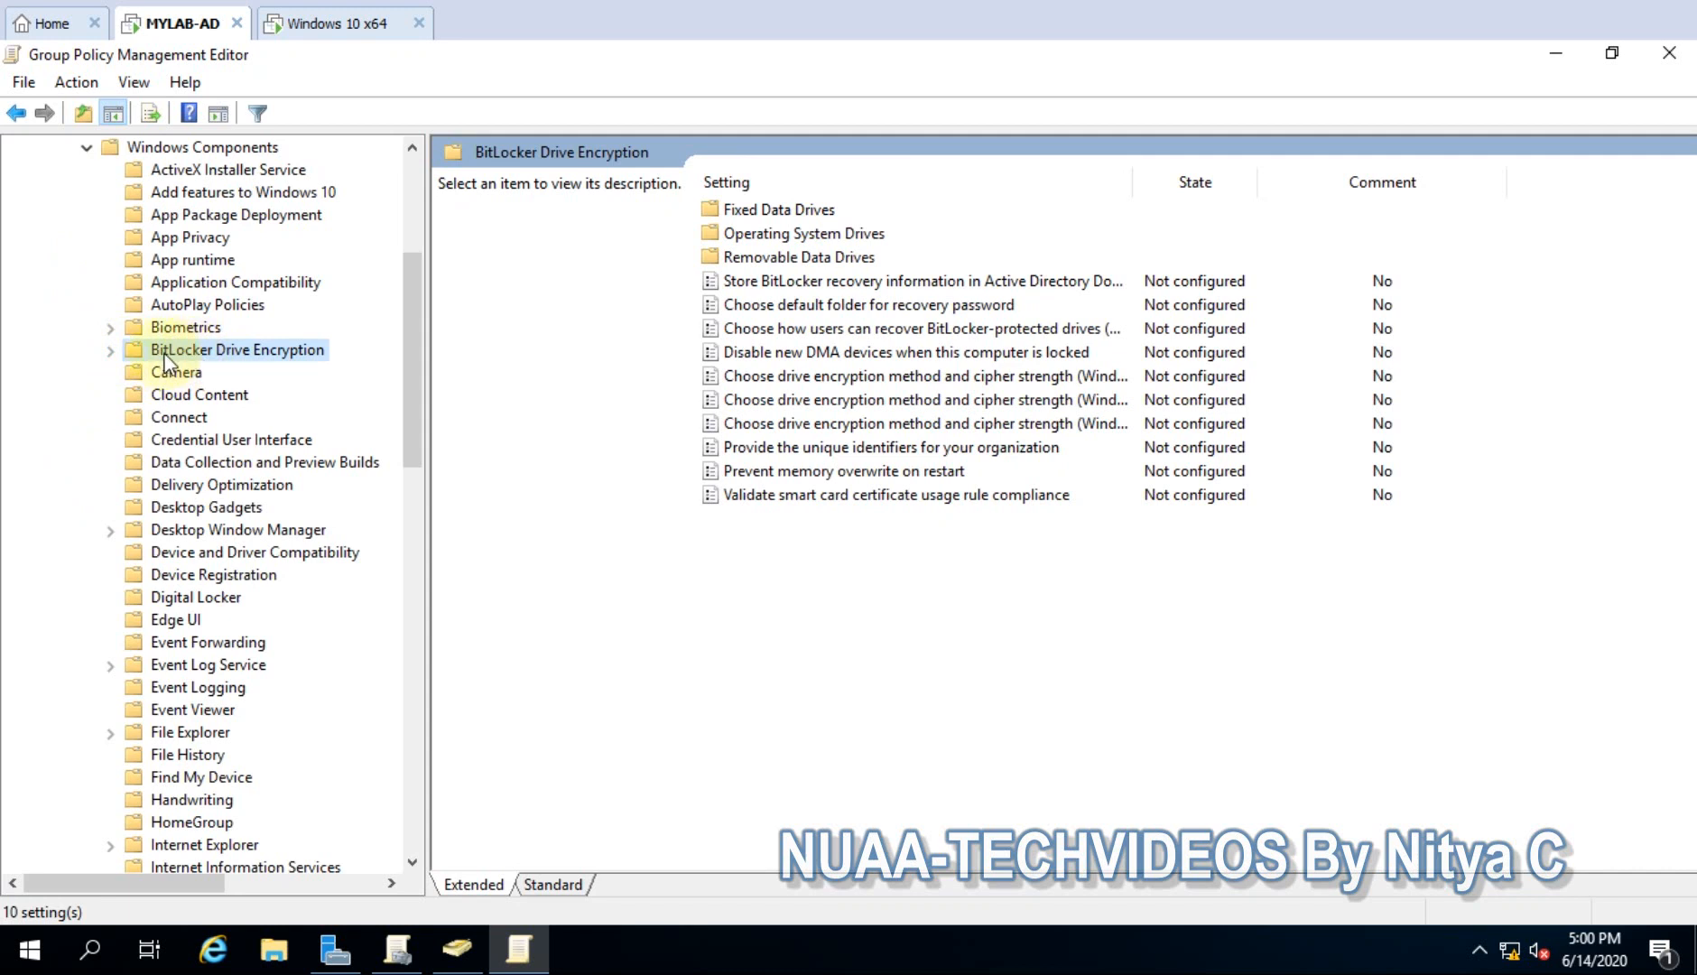
- Expand BitLocker Drive Encryption and open 'Store BitLocker recovery information in Active Directory Domain Services'
{"action": "left_click", "coordinate": [109, 350]}
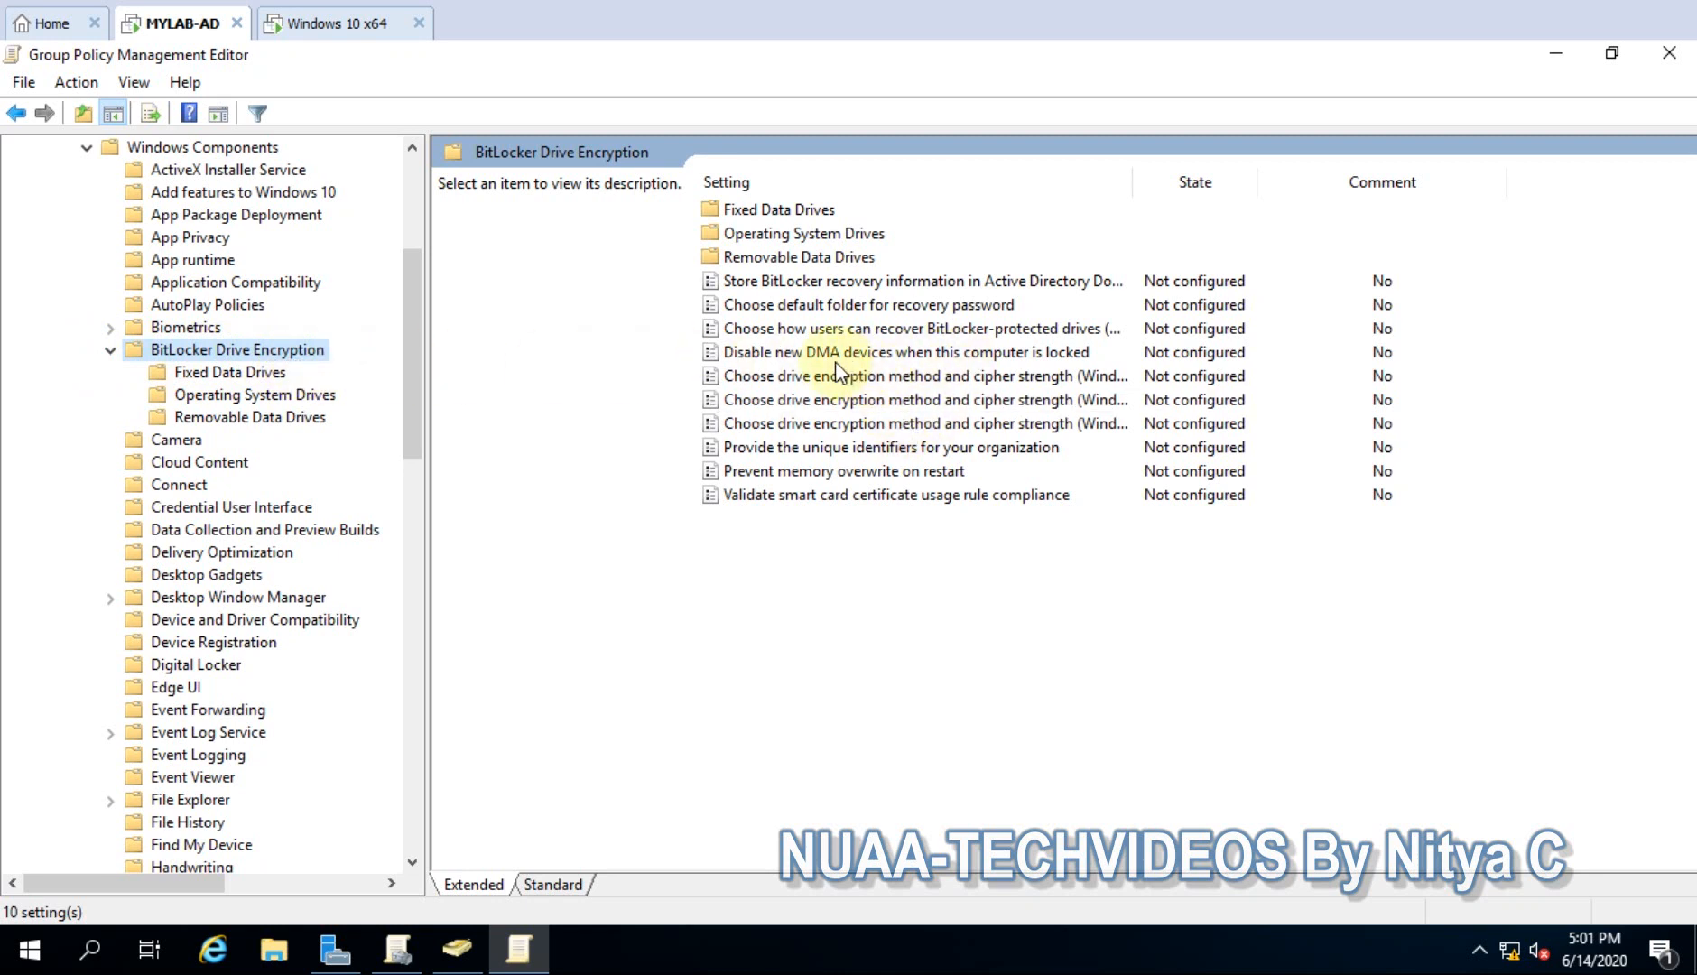
{"action": "left_click", "coordinate": [804, 281]}
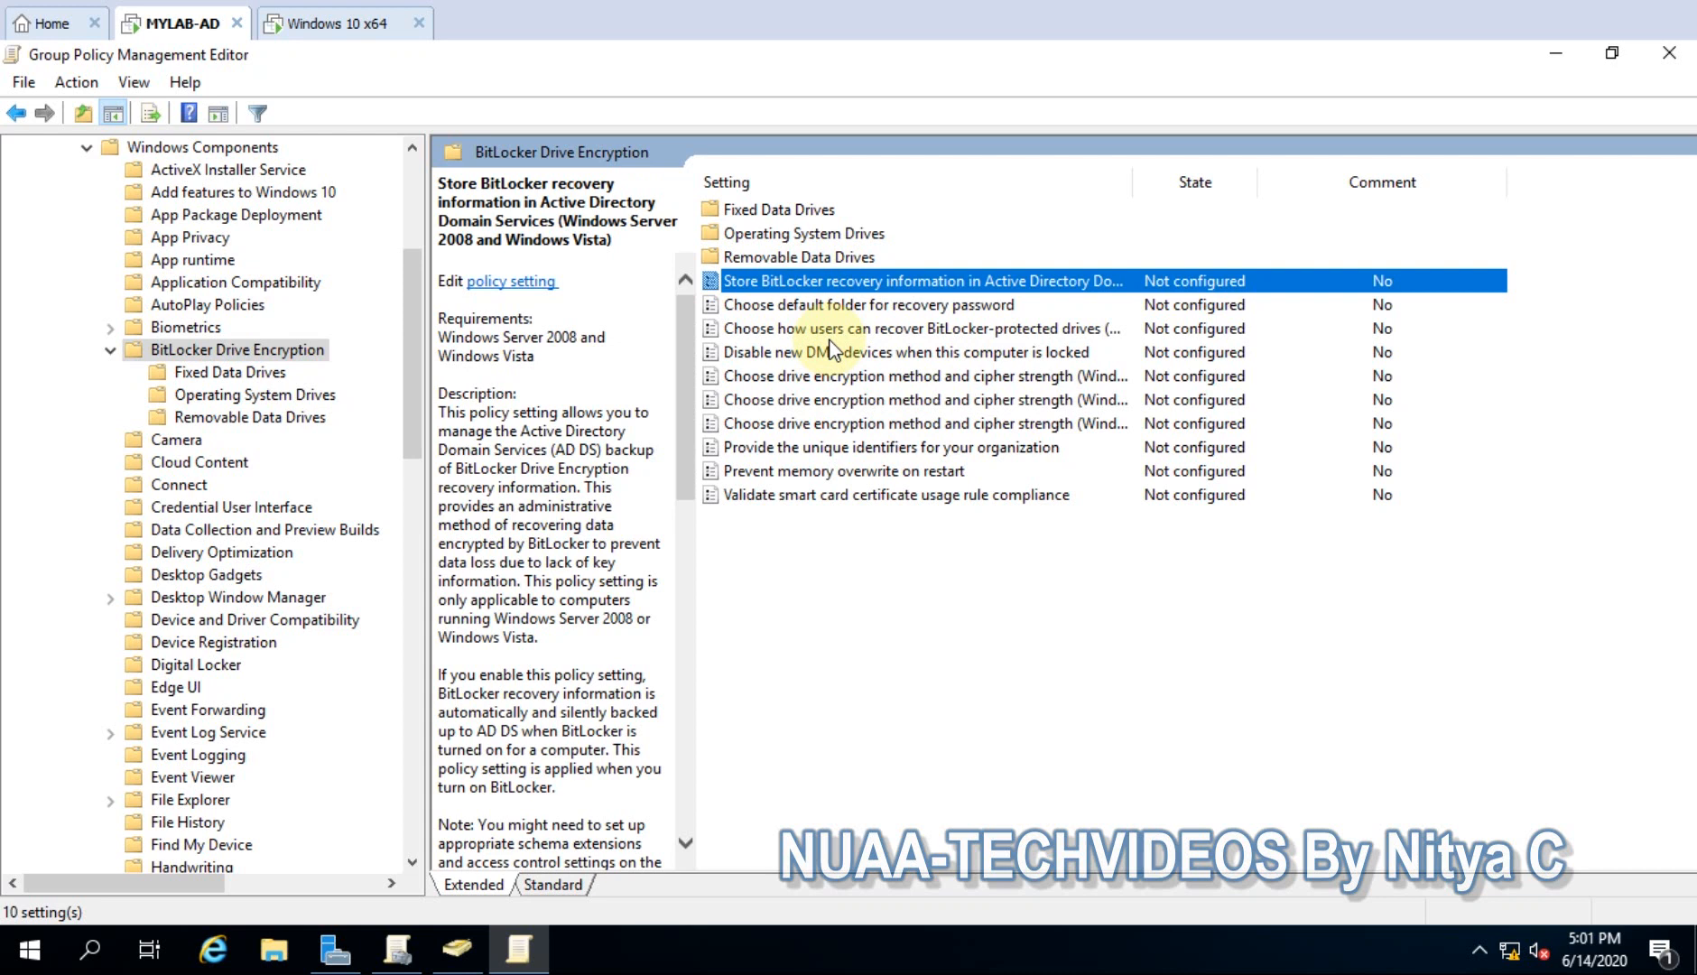
{"action": "double_click", "coordinate": [884, 278]}
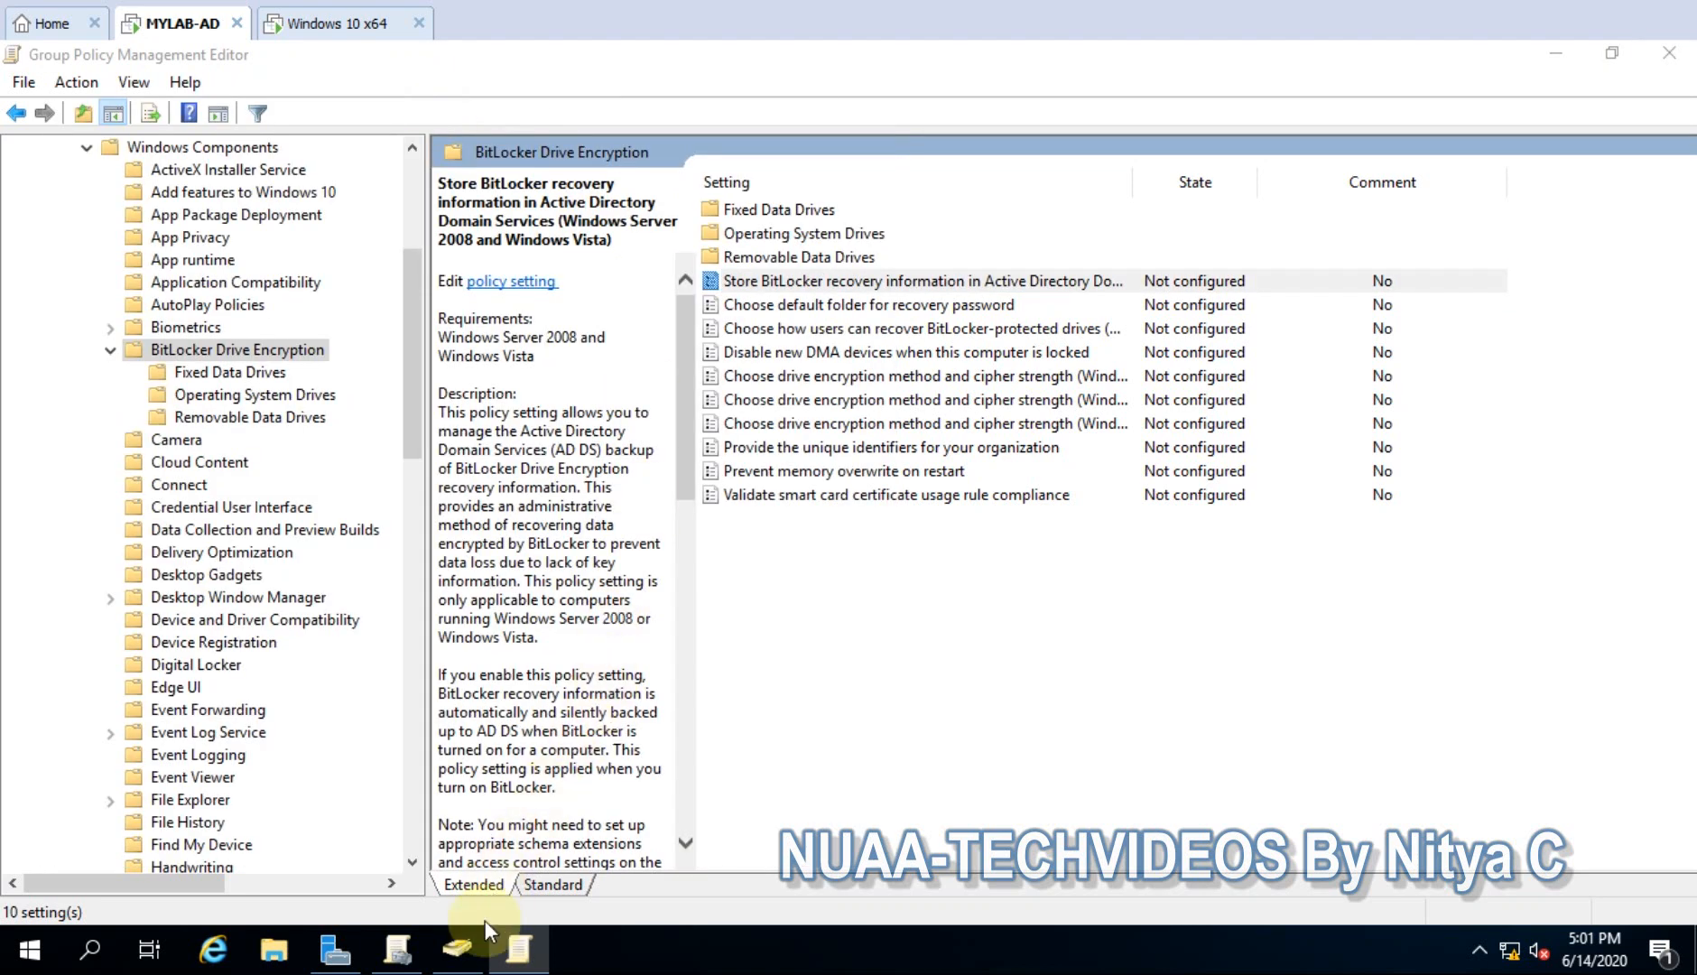
- Enable storing recovery information in AD DS, requiring backup of recovery passwords and key packages
{"action": "double_click", "coordinate": [815, 279]}
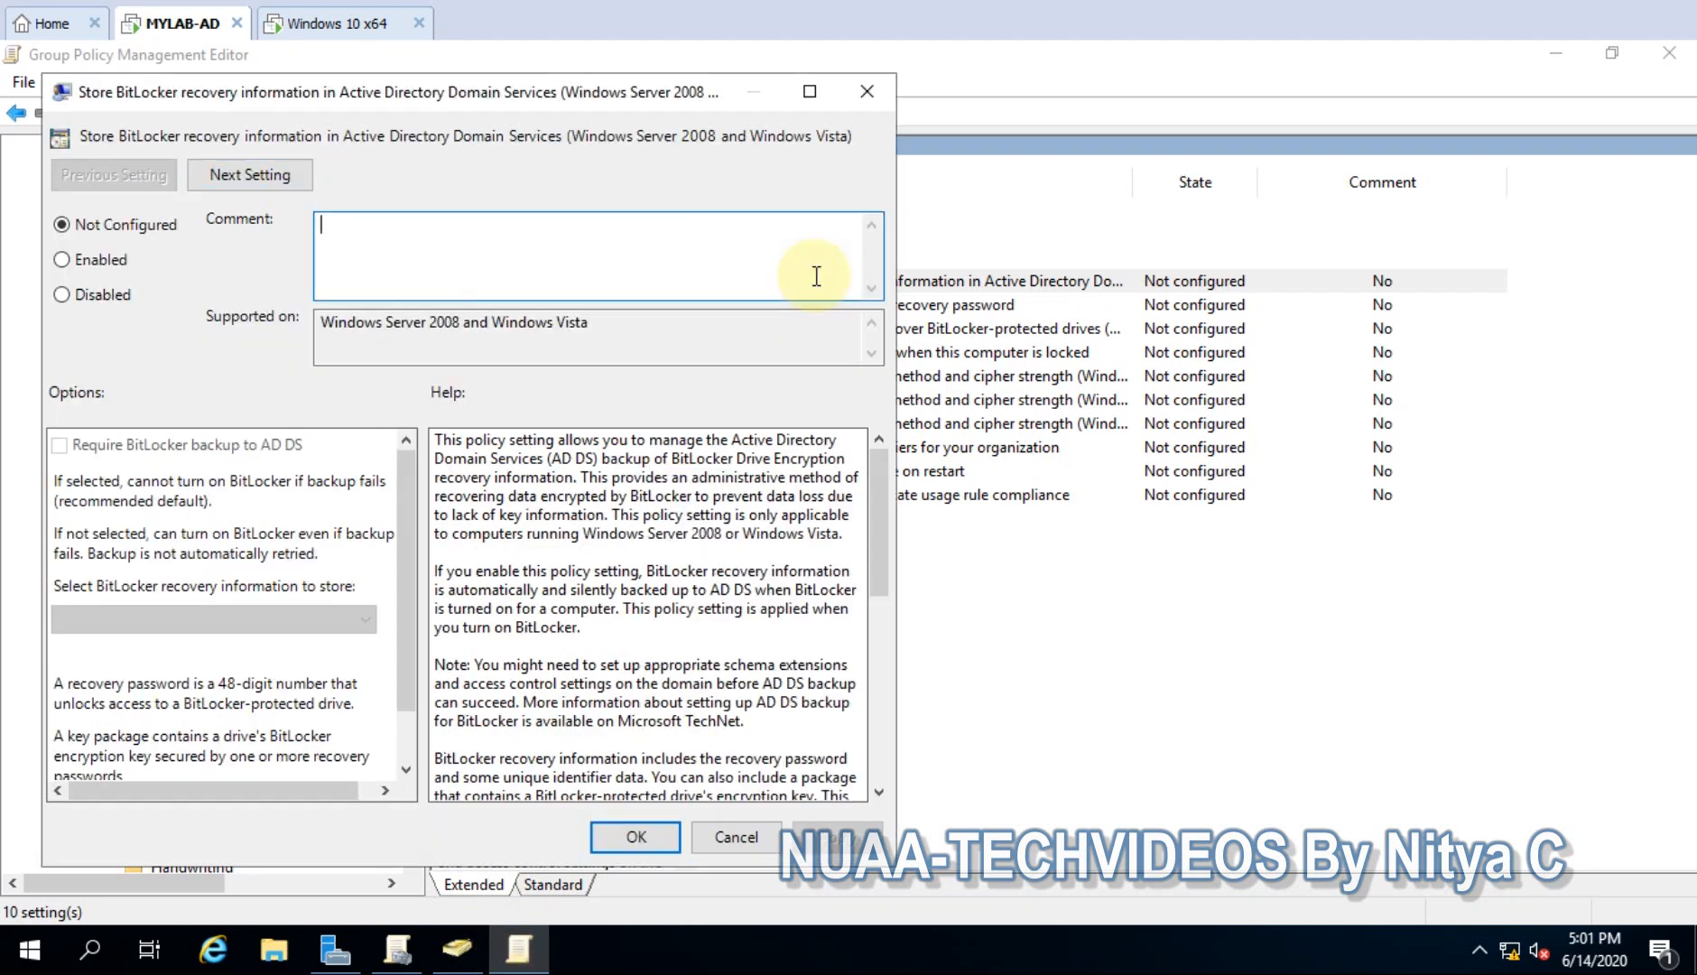
{"action": "left_click_drag", "start_coordinate": [590, 99], "coordinate": [821, 99]}
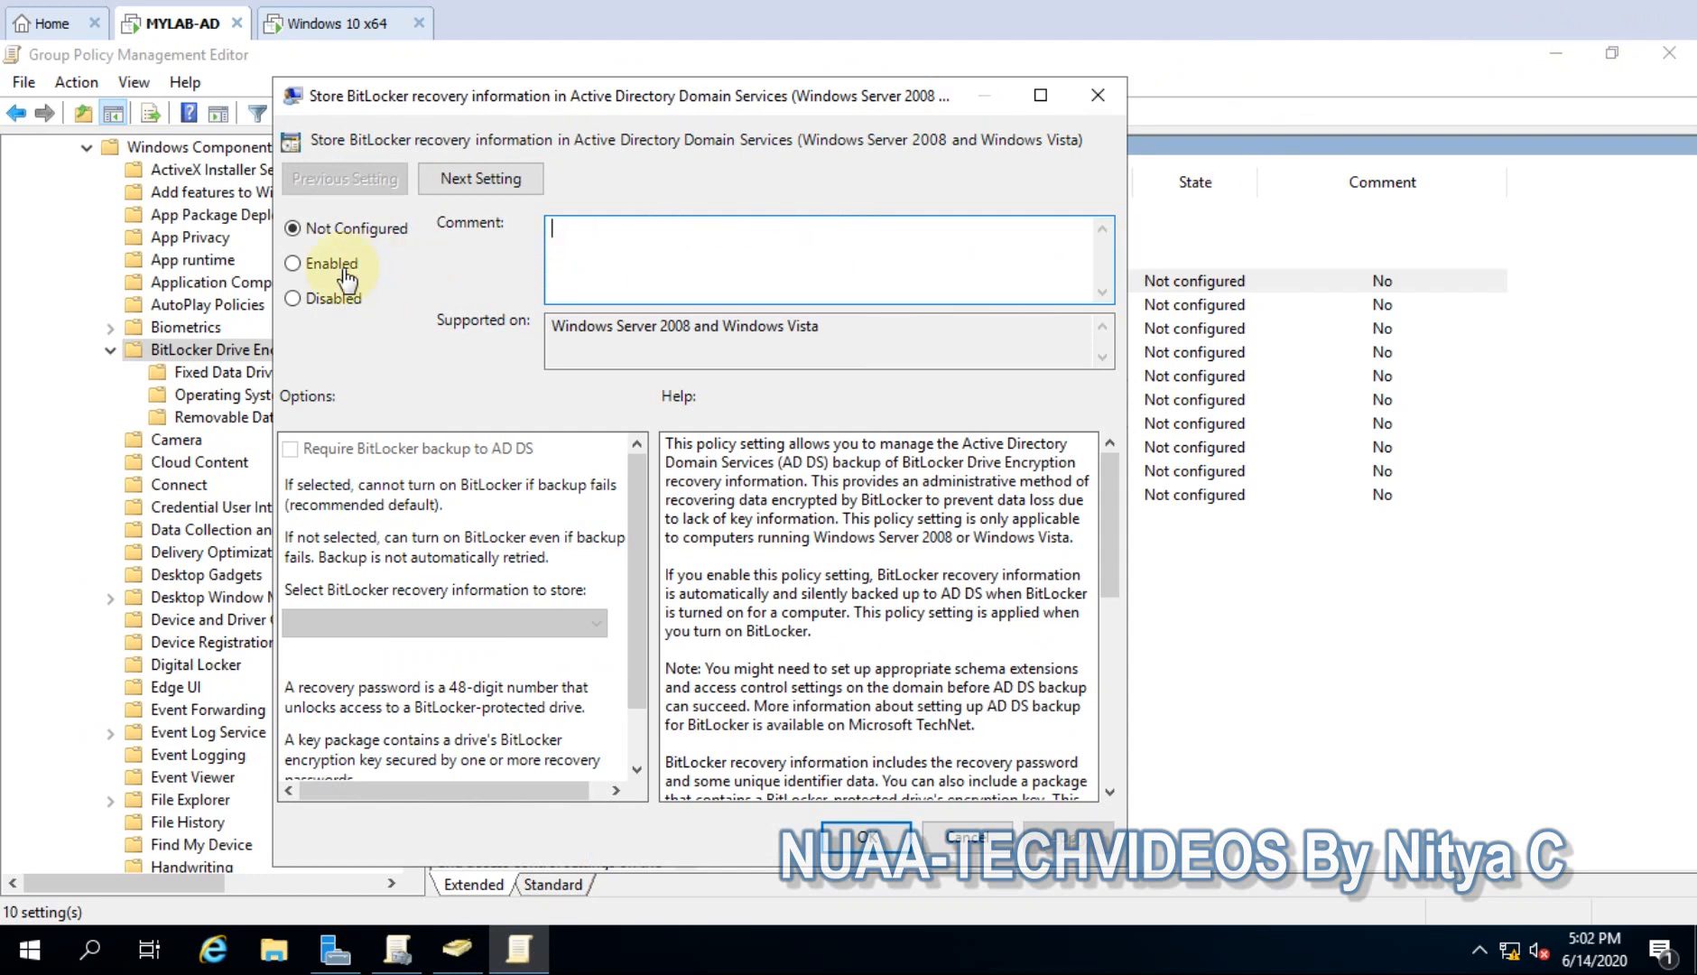
{"action": "left_click", "coordinate": [306, 264]}
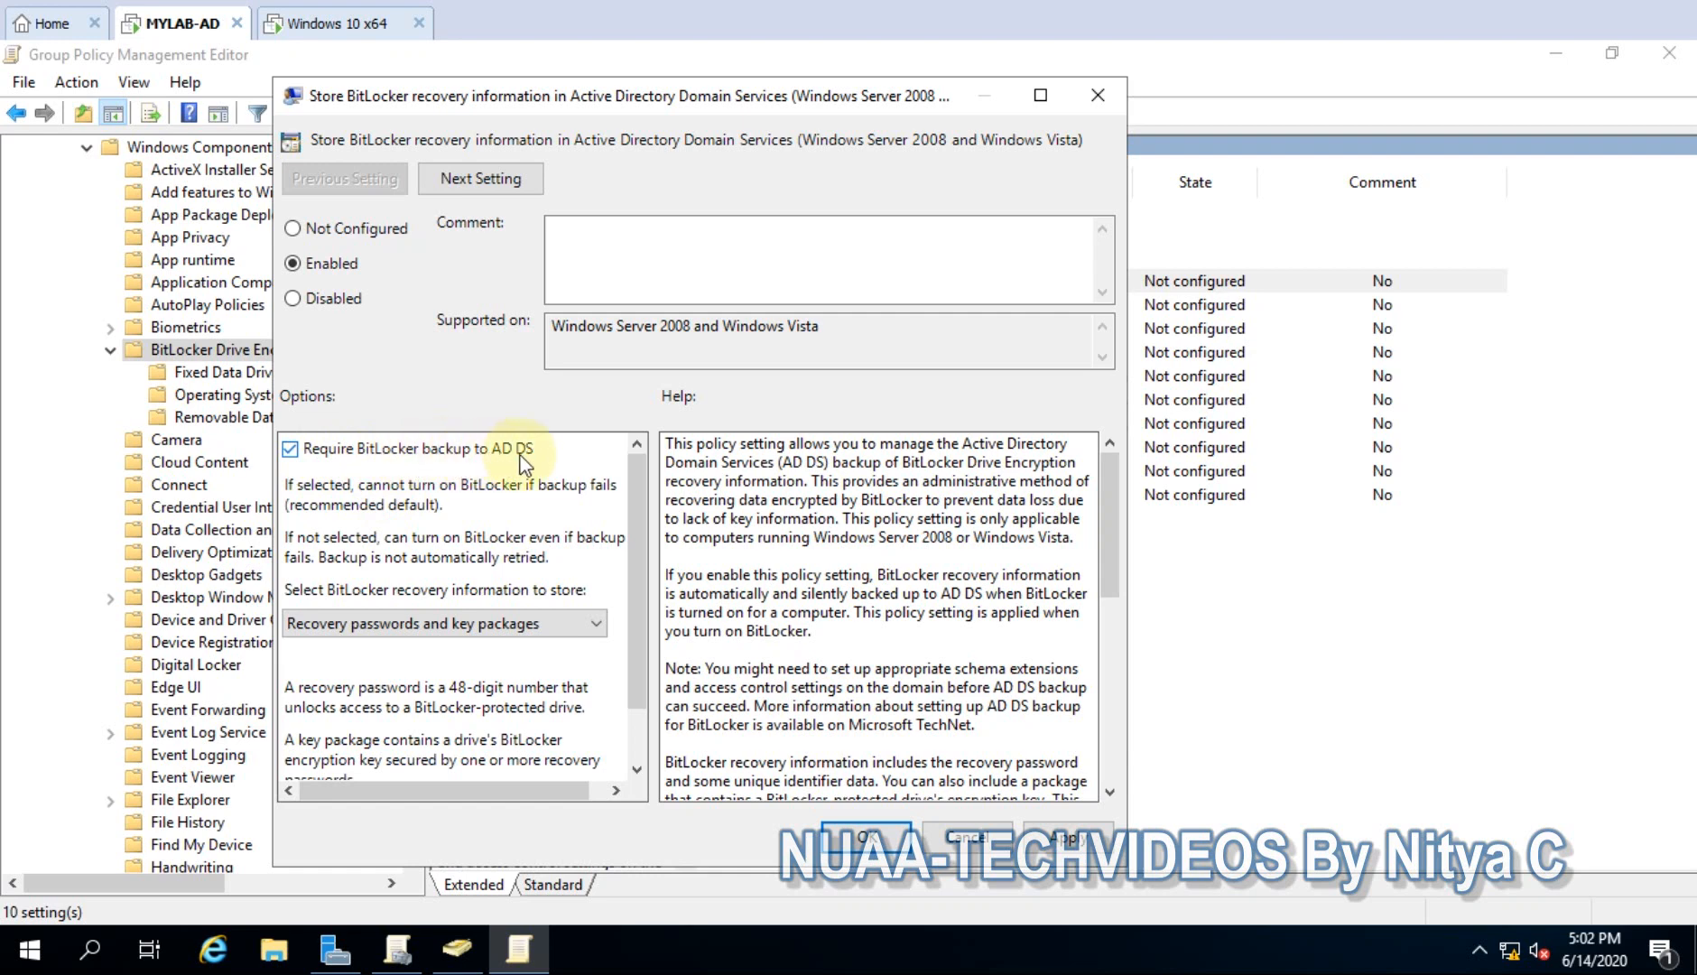
{"action": "left_click_drag", "start_coordinate": [633, 528], "coordinate": [654, 623]}
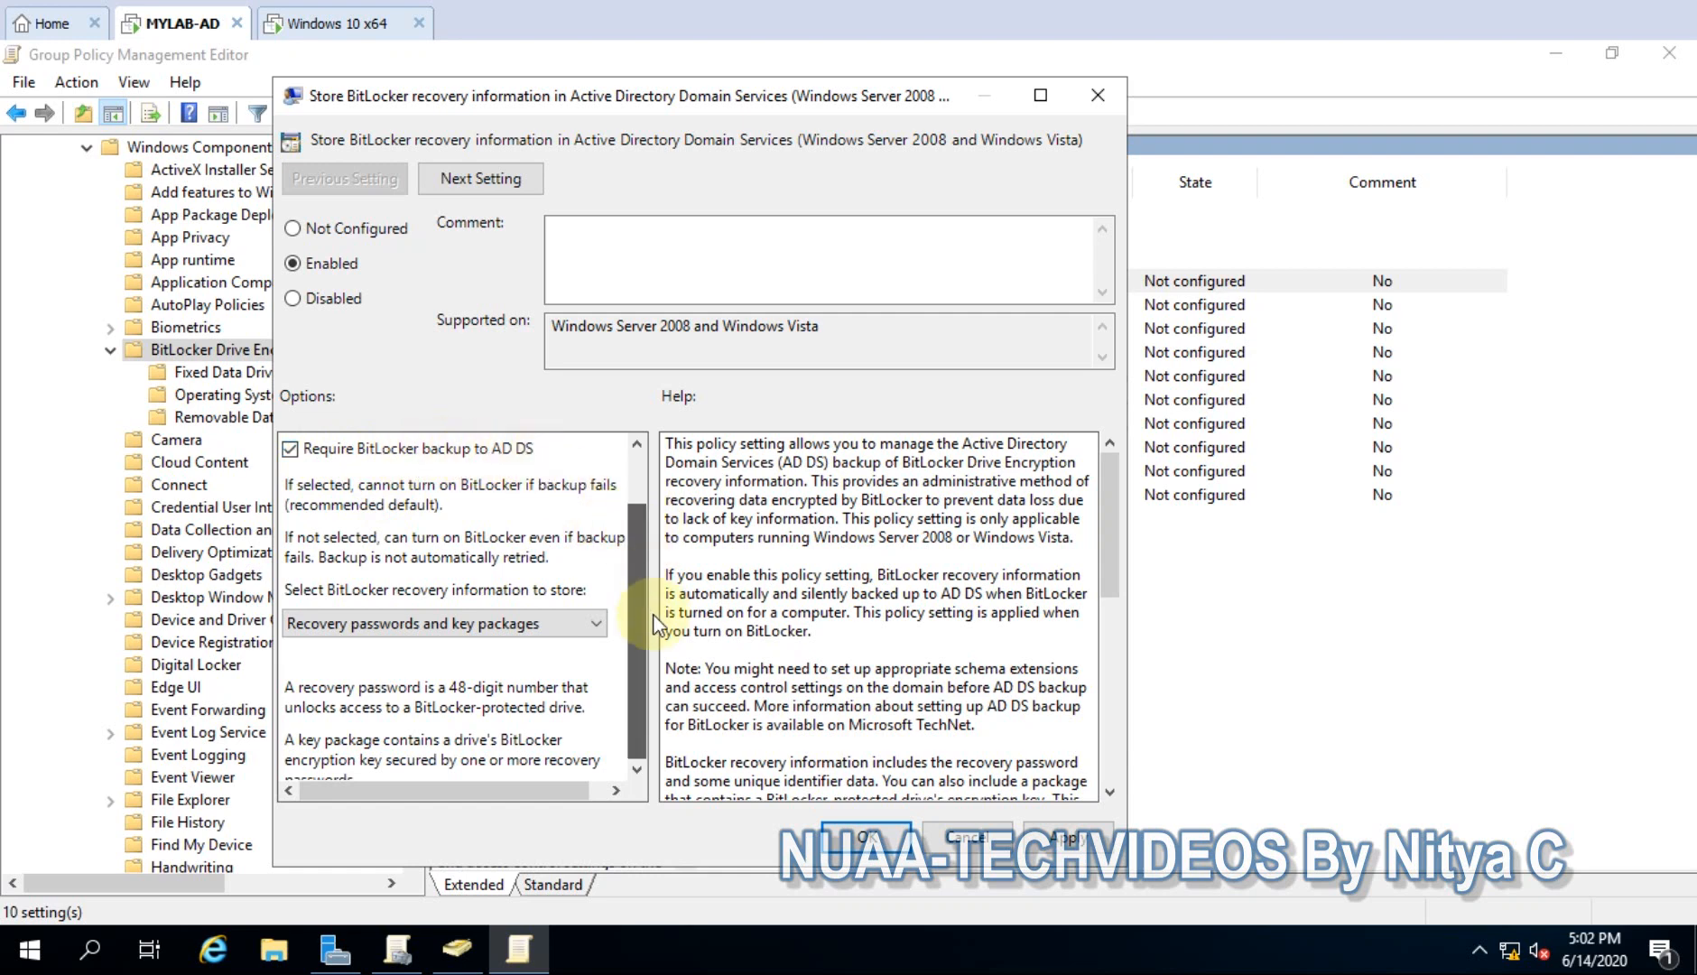
{"action": "left_click", "coordinate": [466, 557]}
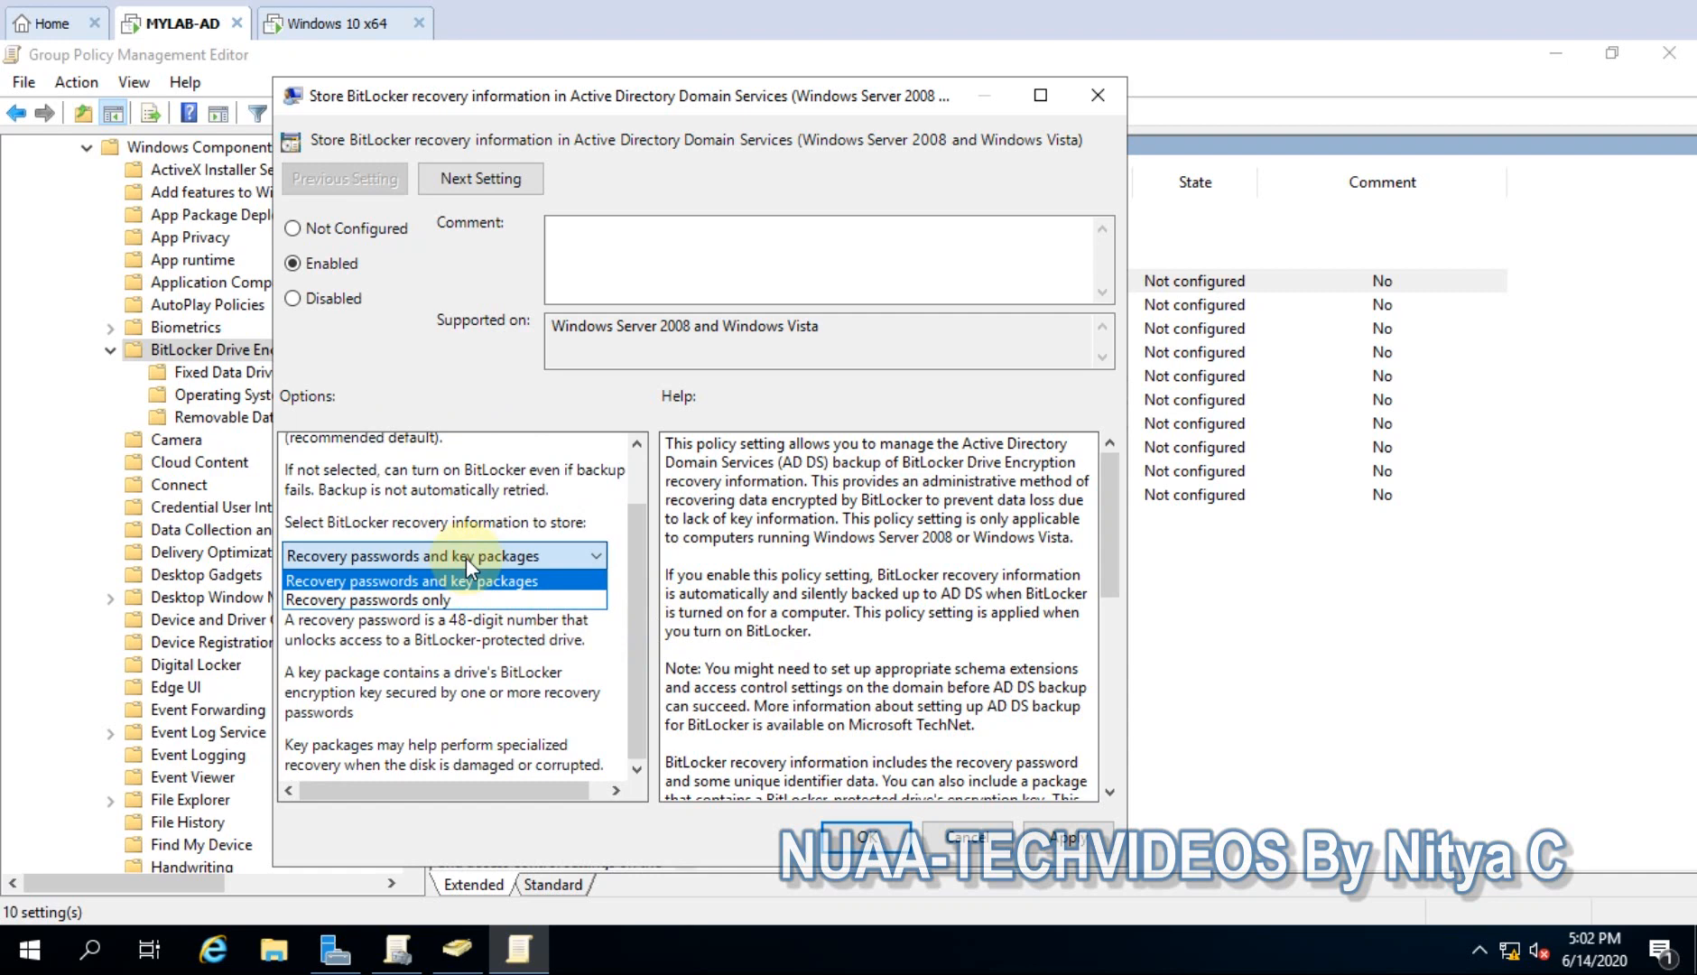
{"action": "left_click", "coordinate": [465, 557]}
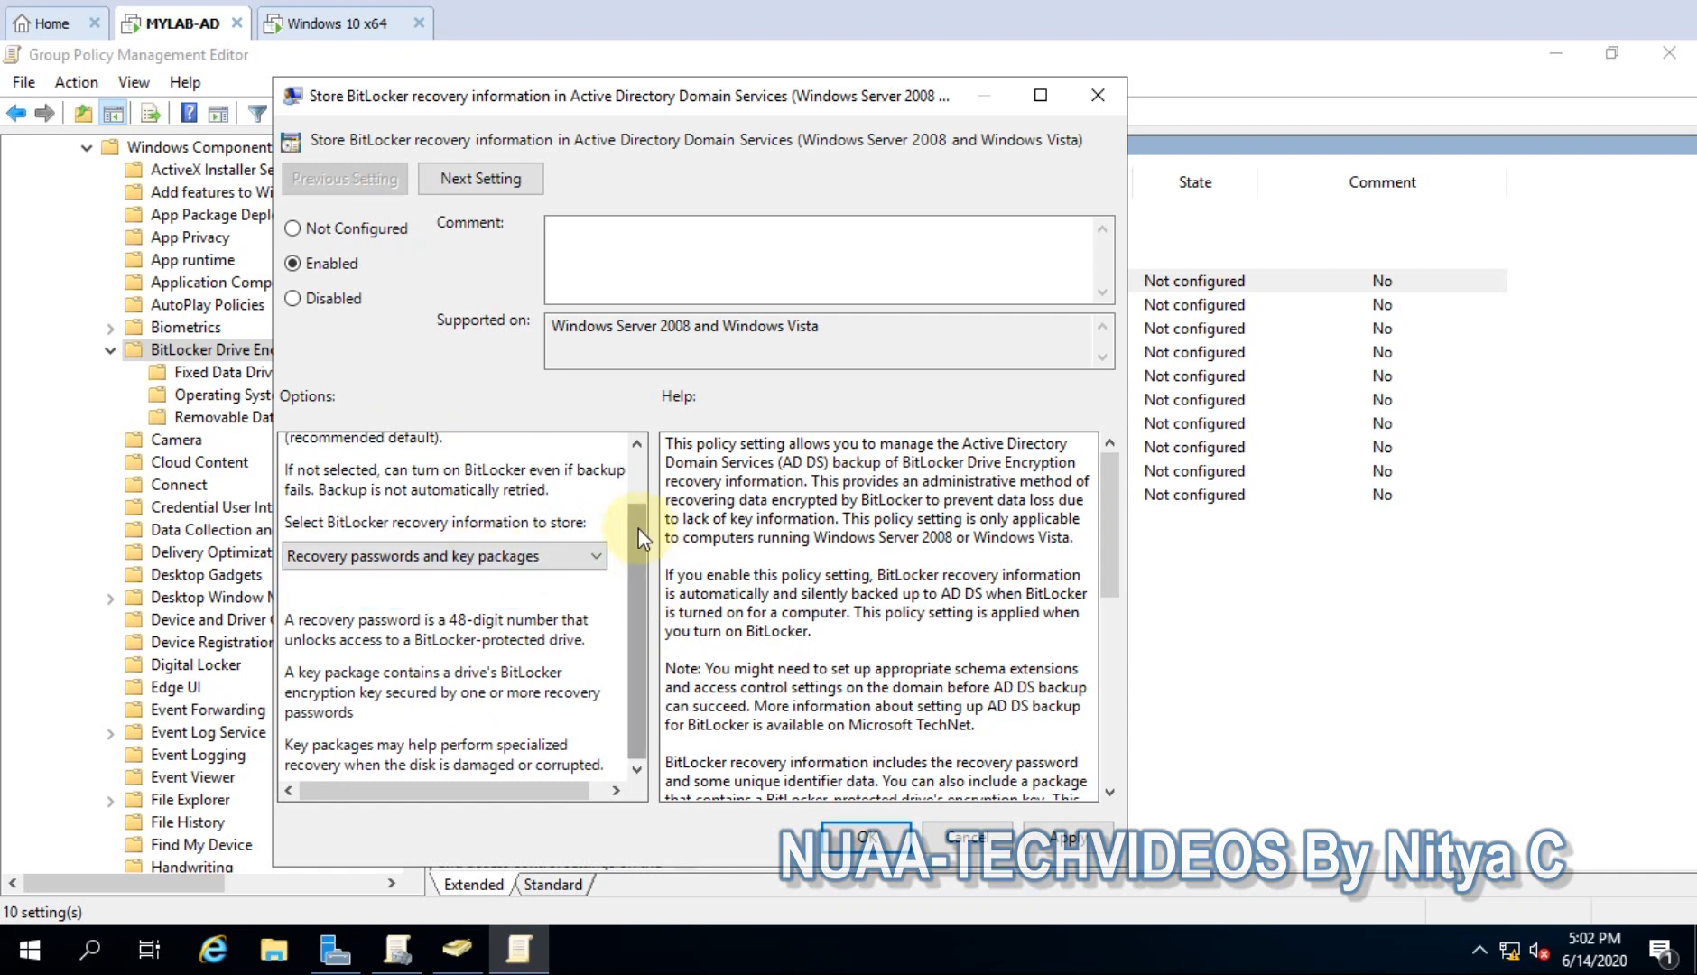
{"action": "left_click_drag", "start_coordinate": [638, 528], "coordinate": [645, 452]}
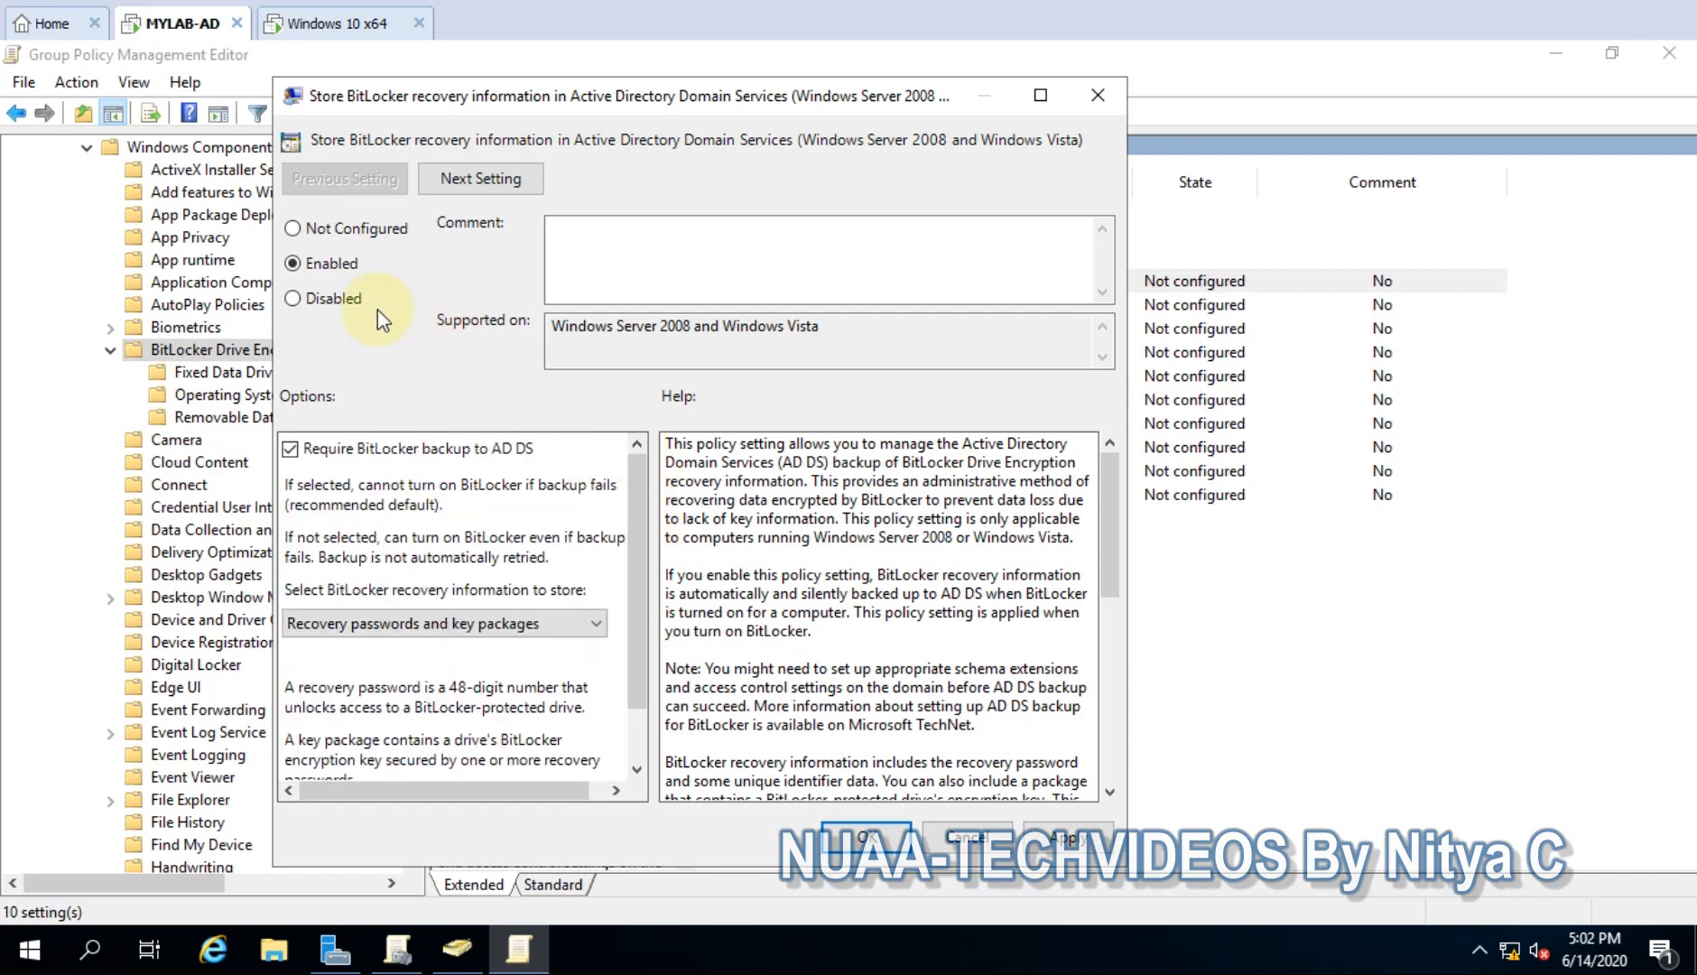
{"action": "left_click", "coordinate": [1068, 838]}
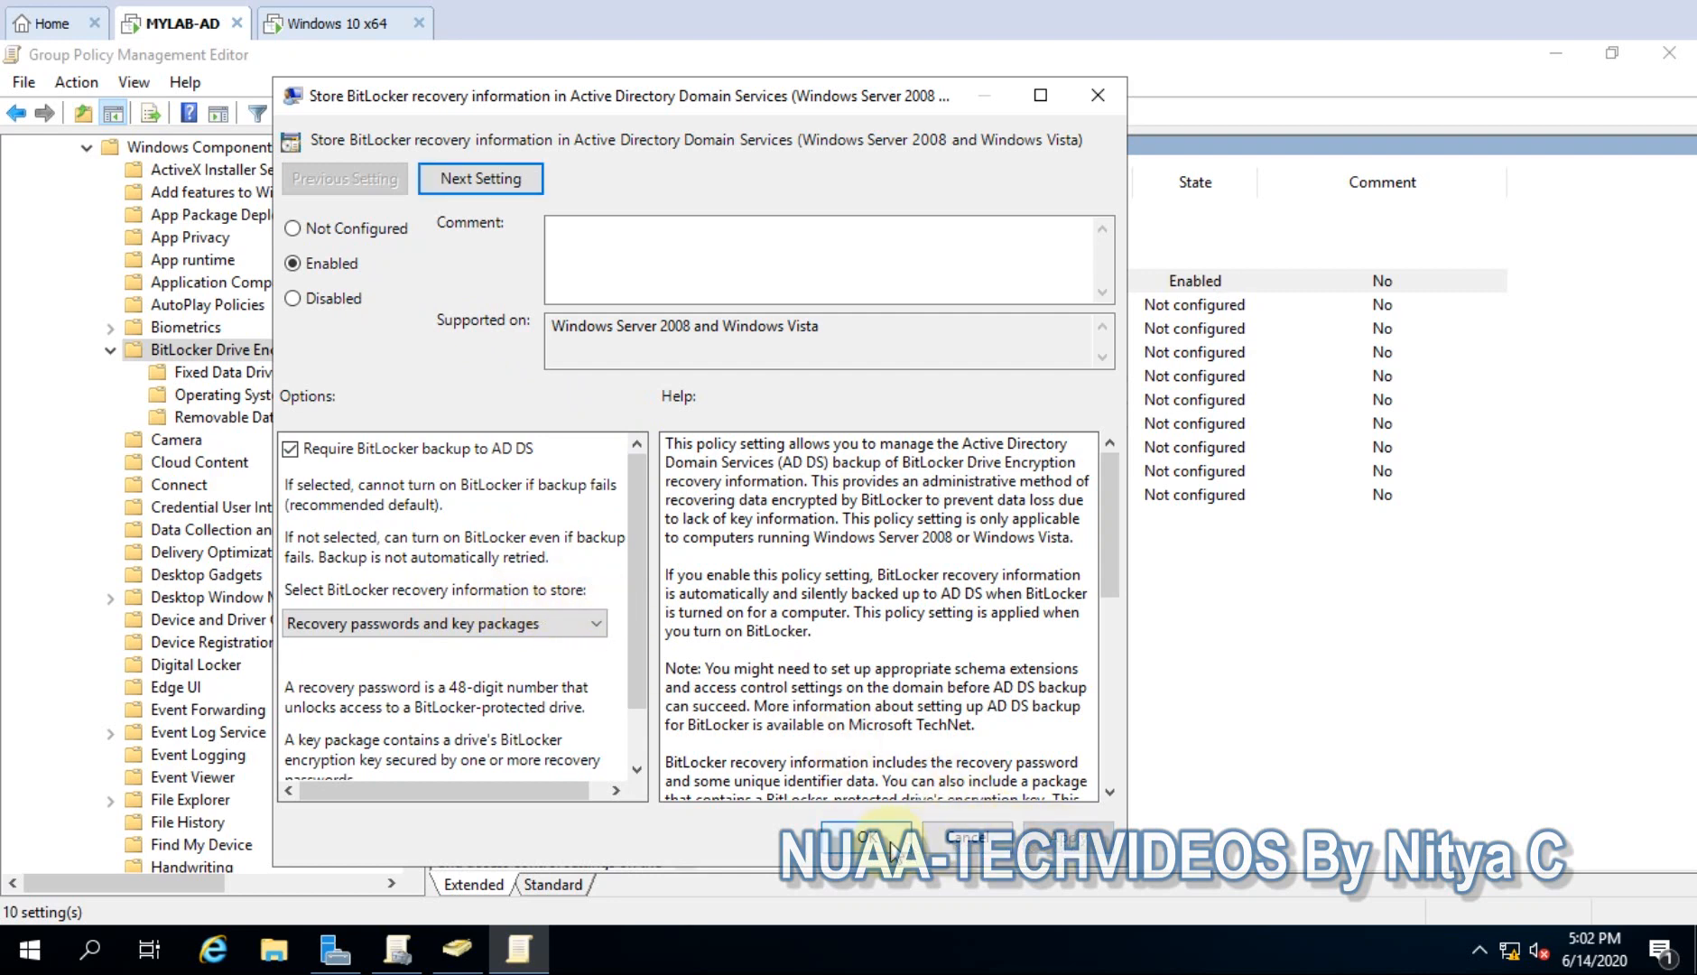
{"action": "left_click", "coordinate": [866, 837]}
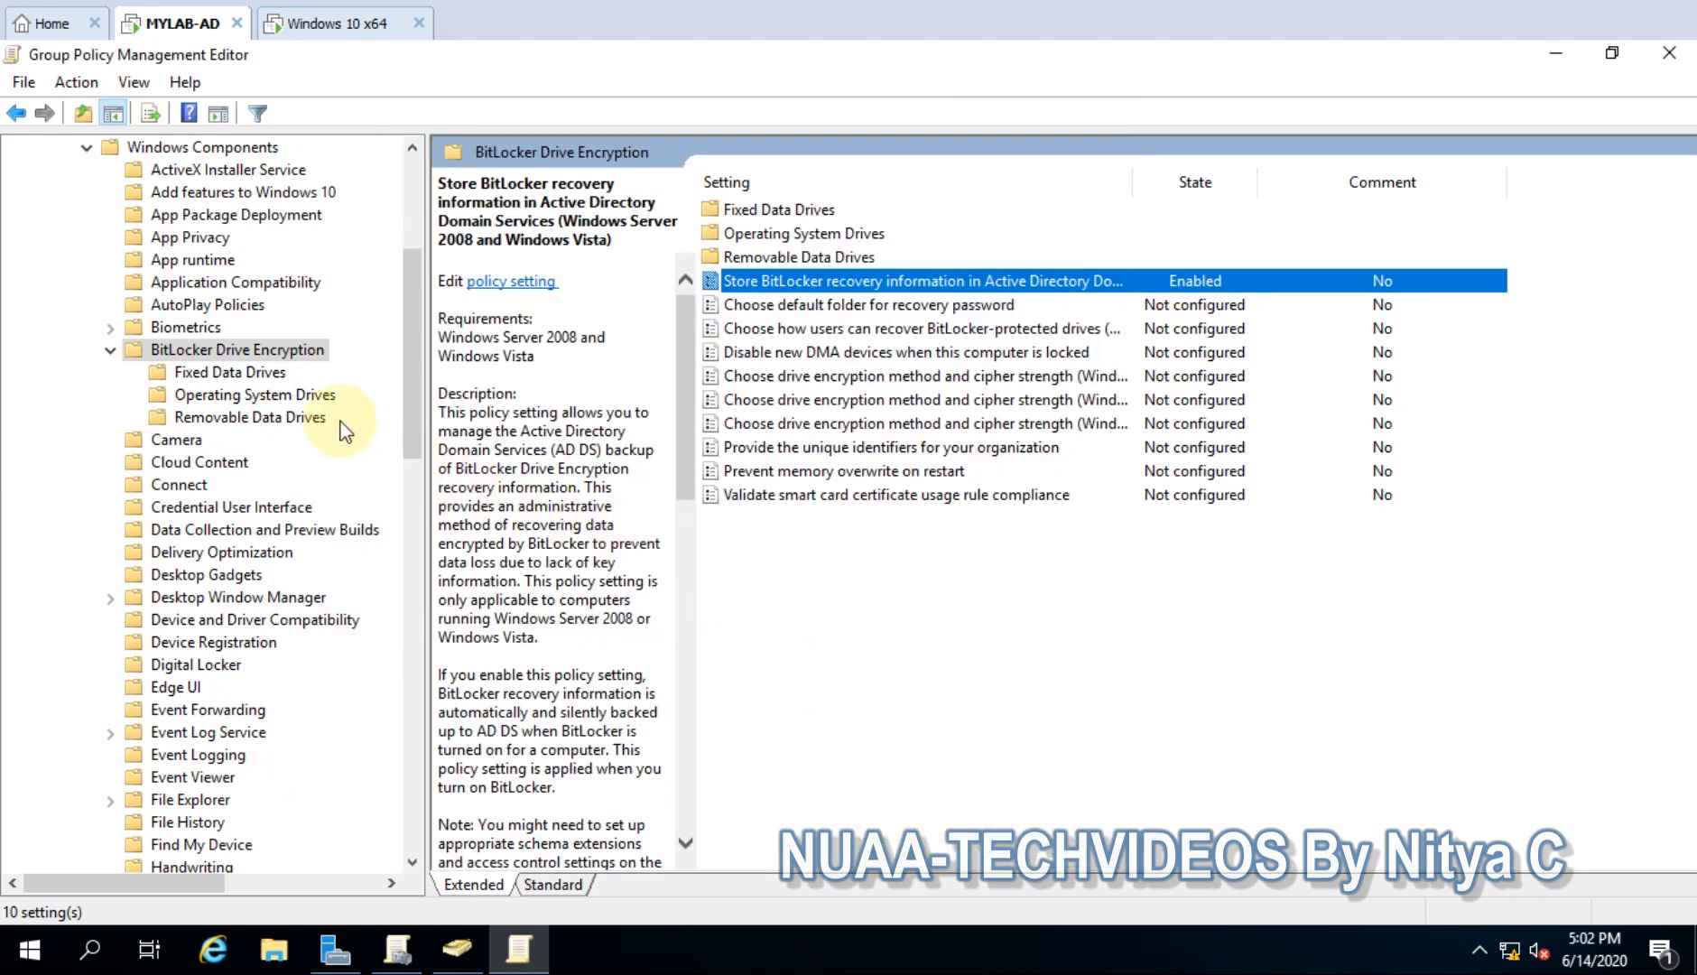
- Open 'Require additional authentication at startup' under Operating System Drives
{"action": "left_click", "coordinate": [261, 397]}
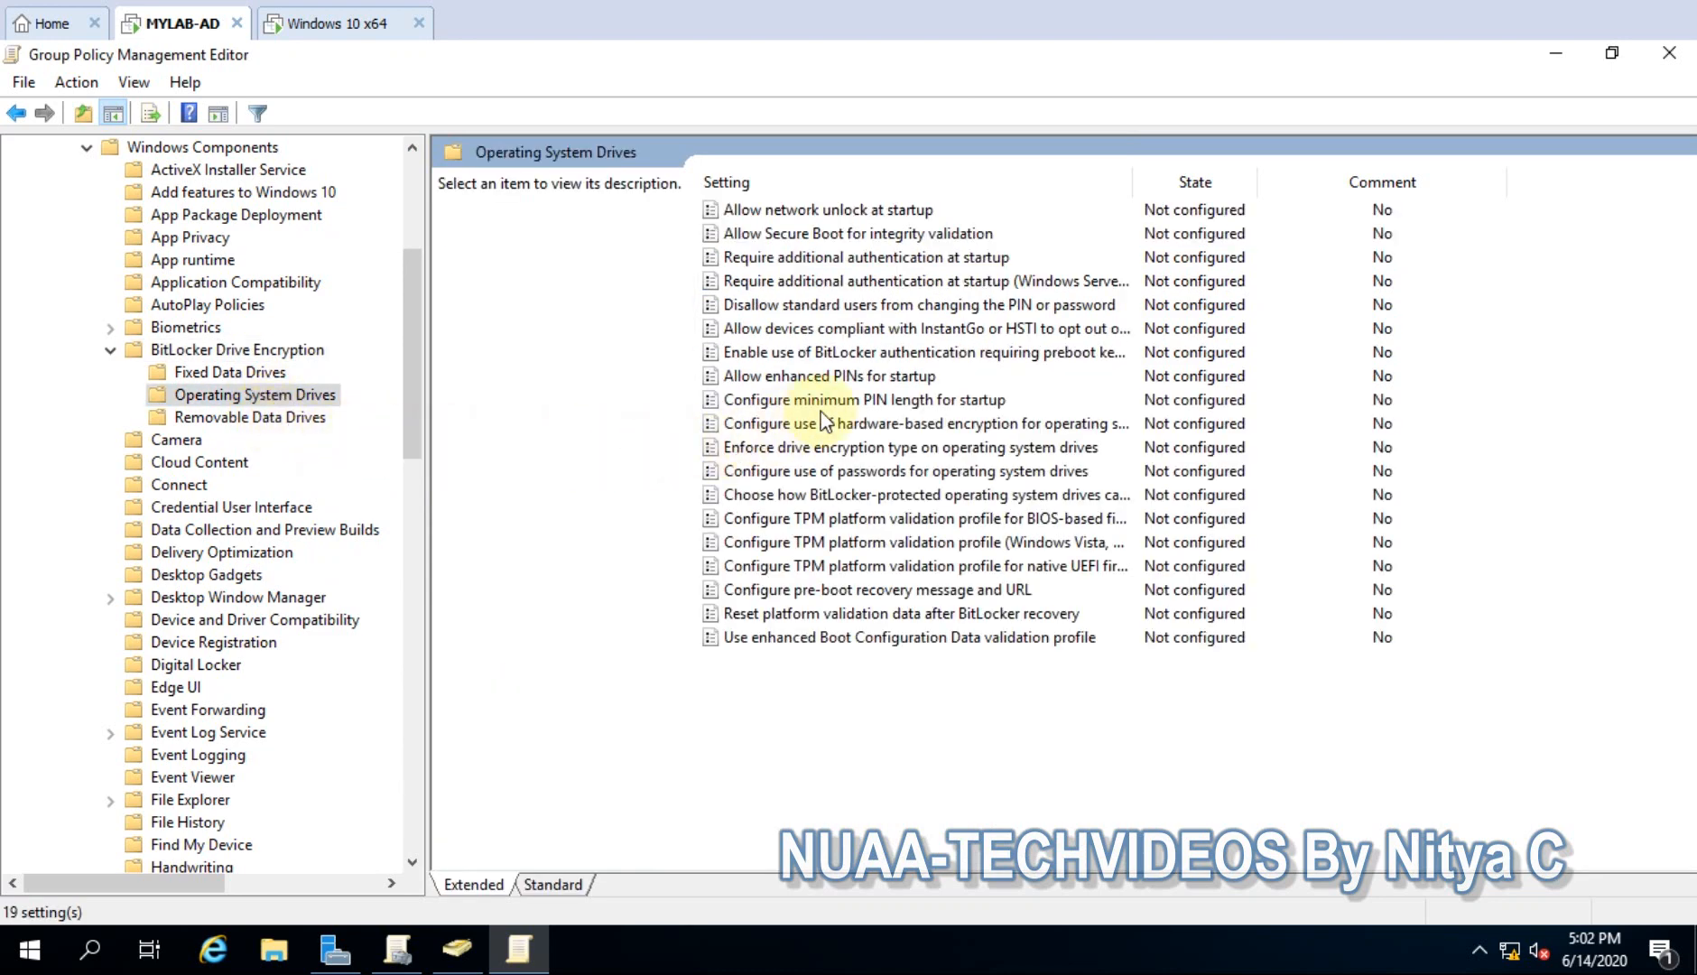
{"action": "left_click", "coordinate": [911, 258]}
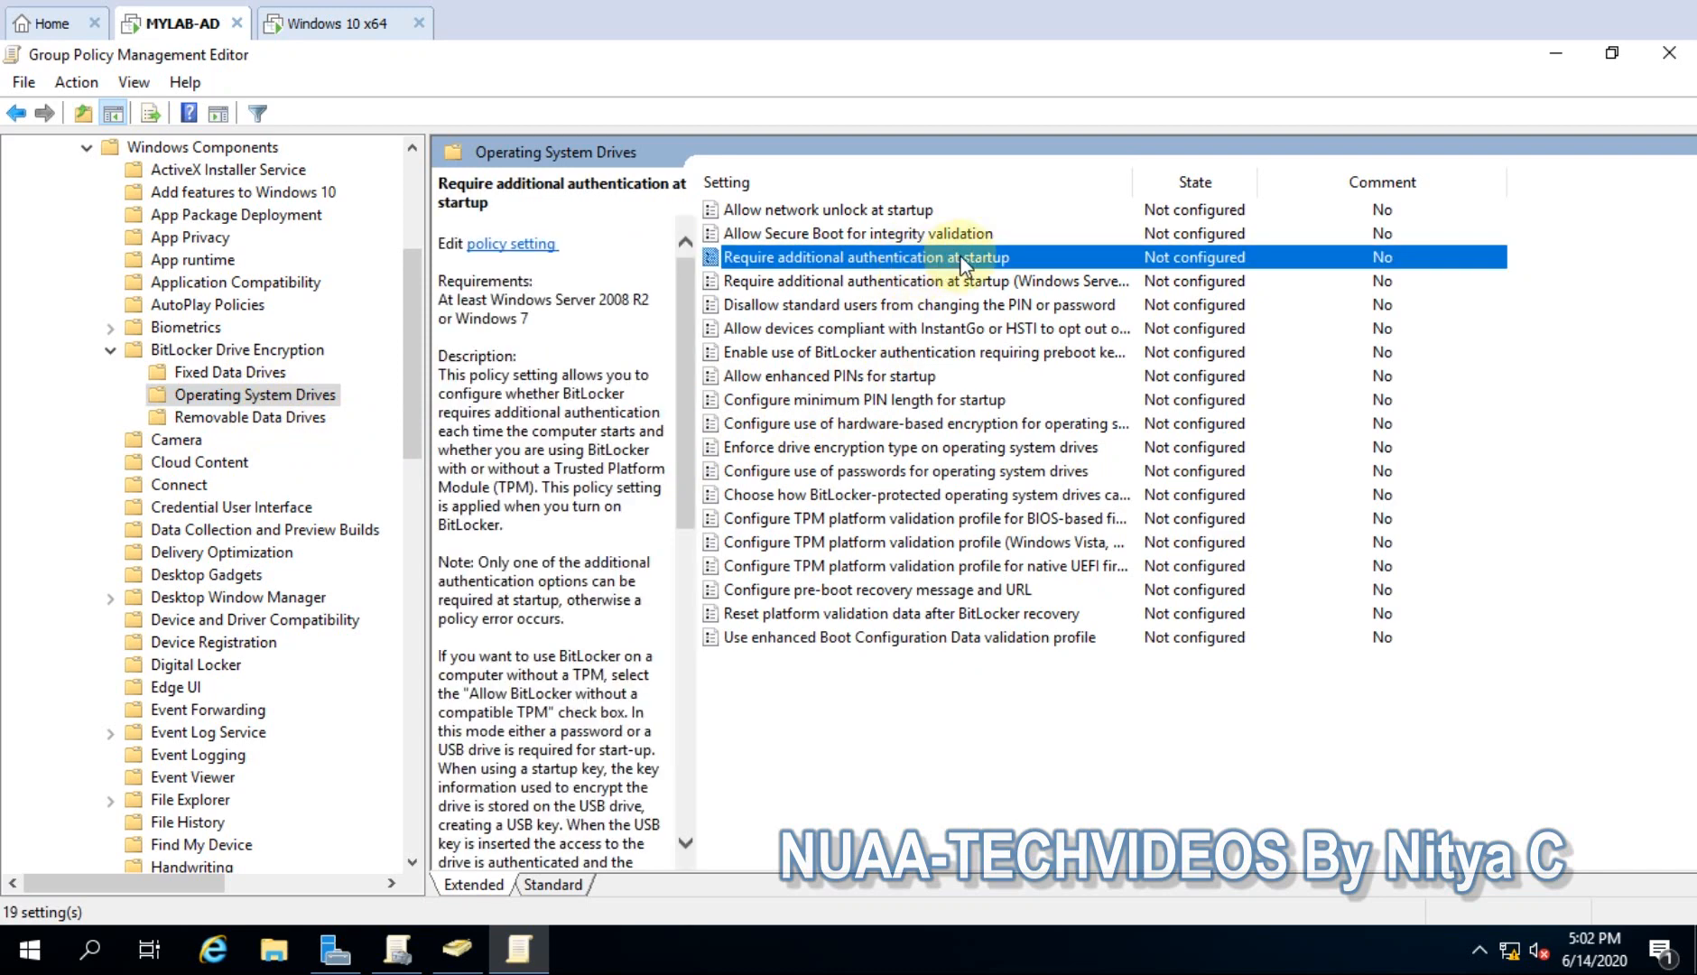
{"action": "double_click", "coordinate": [948, 258]}
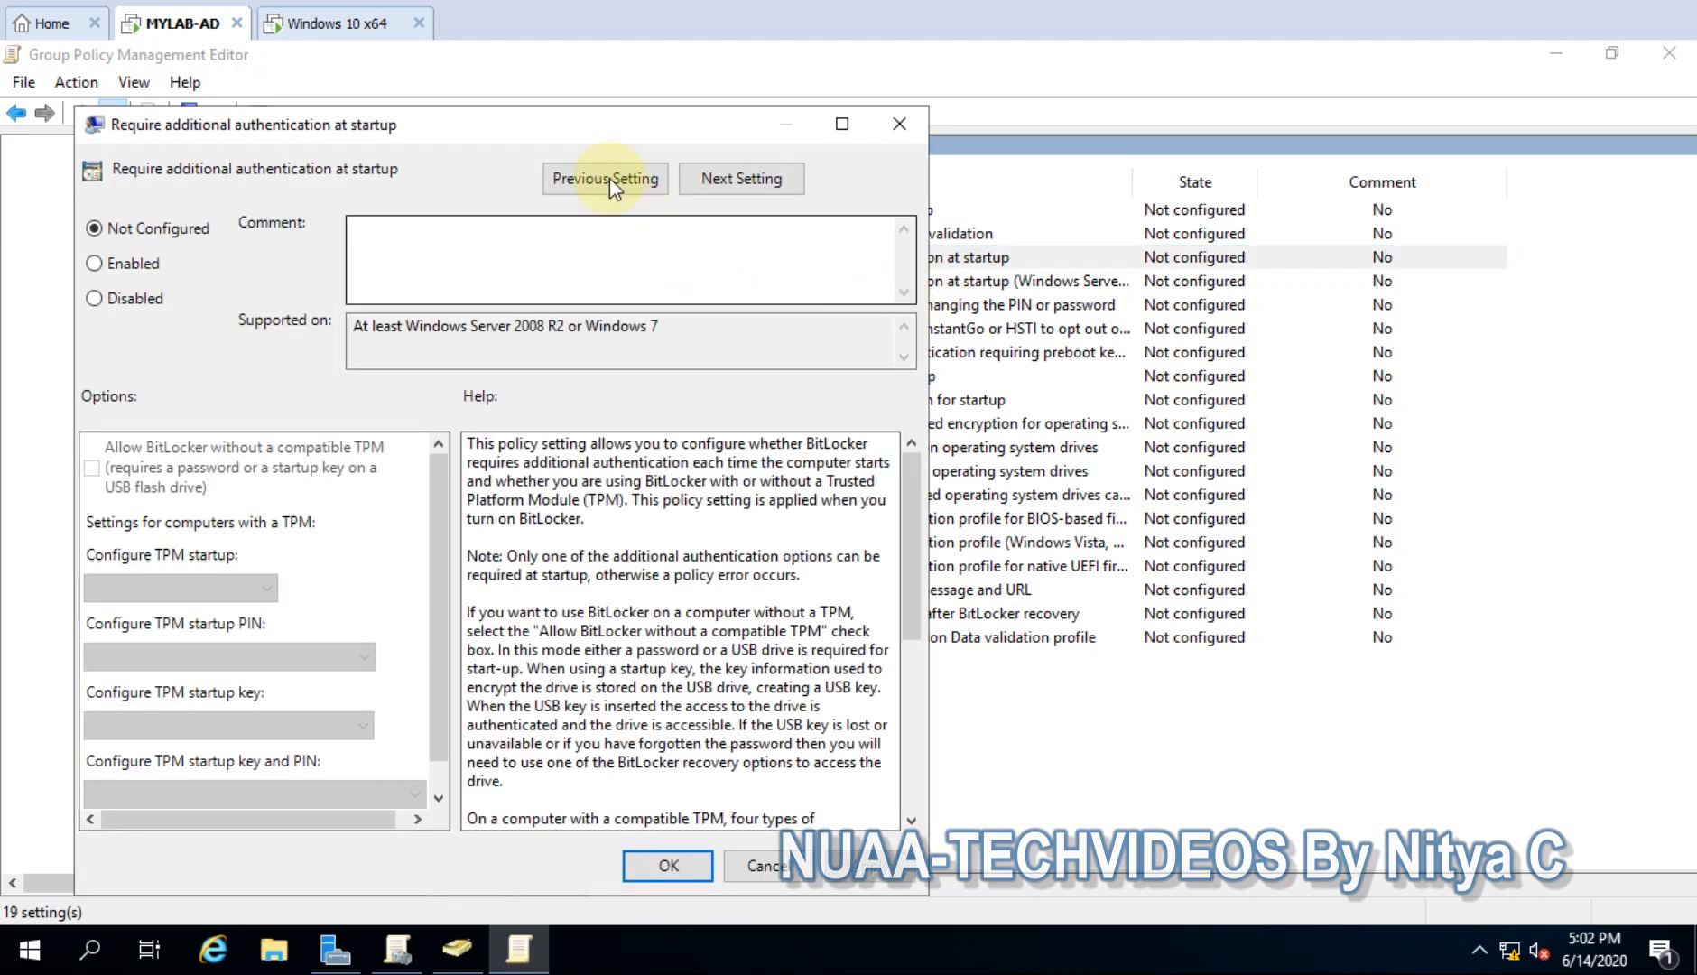
- Enable additional startup authentication, allowing BitLocker without a compatible TPM
{"action": "left_click_drag", "start_coordinate": [542, 125], "coordinate": [736, 119]}
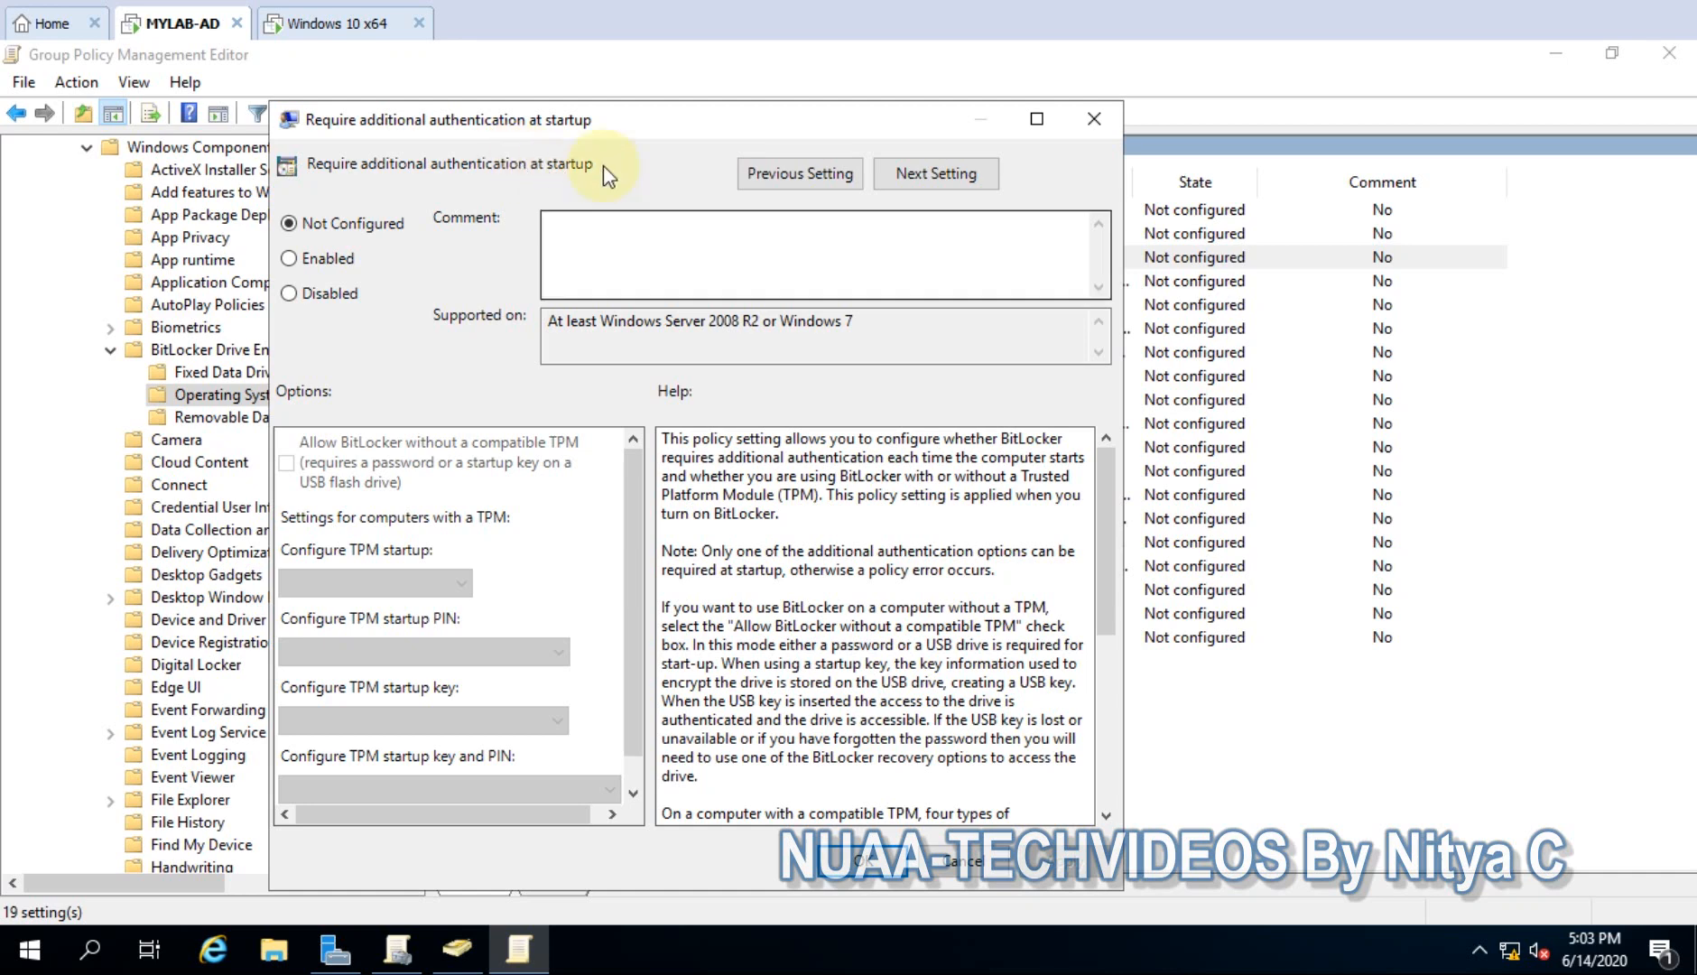
{"action": "left_click_drag", "start_coordinate": [594, 127], "coordinate": [593, 110]}
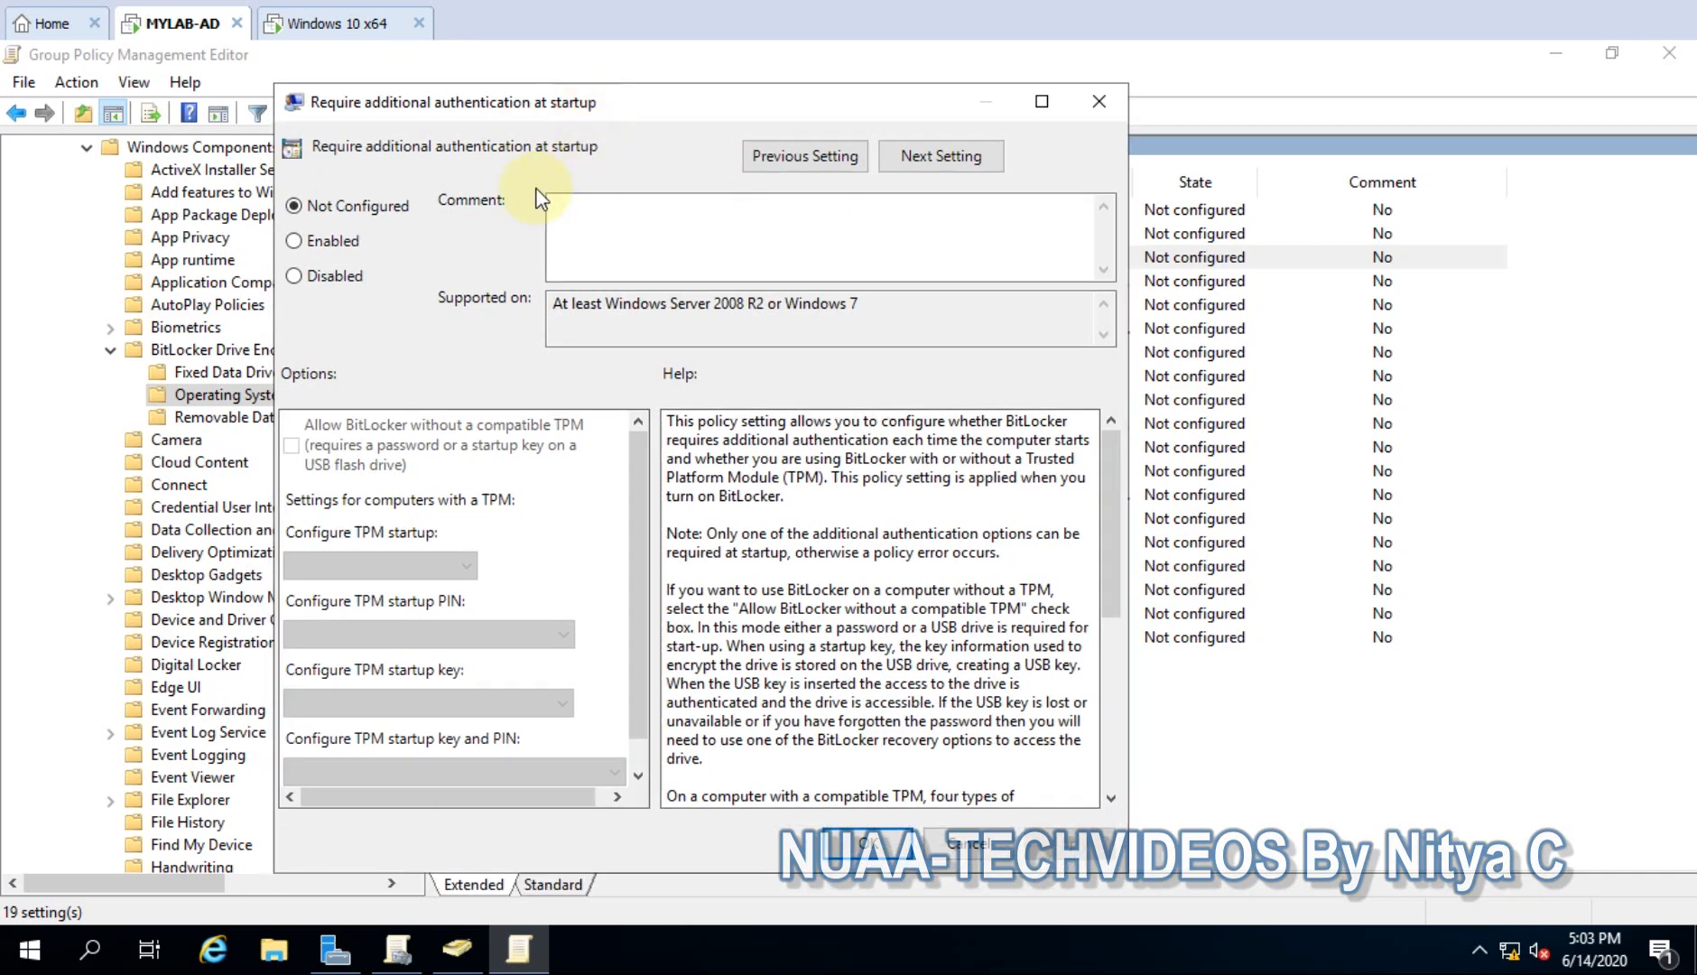
{"action": "left_click", "coordinate": [352, 240]}
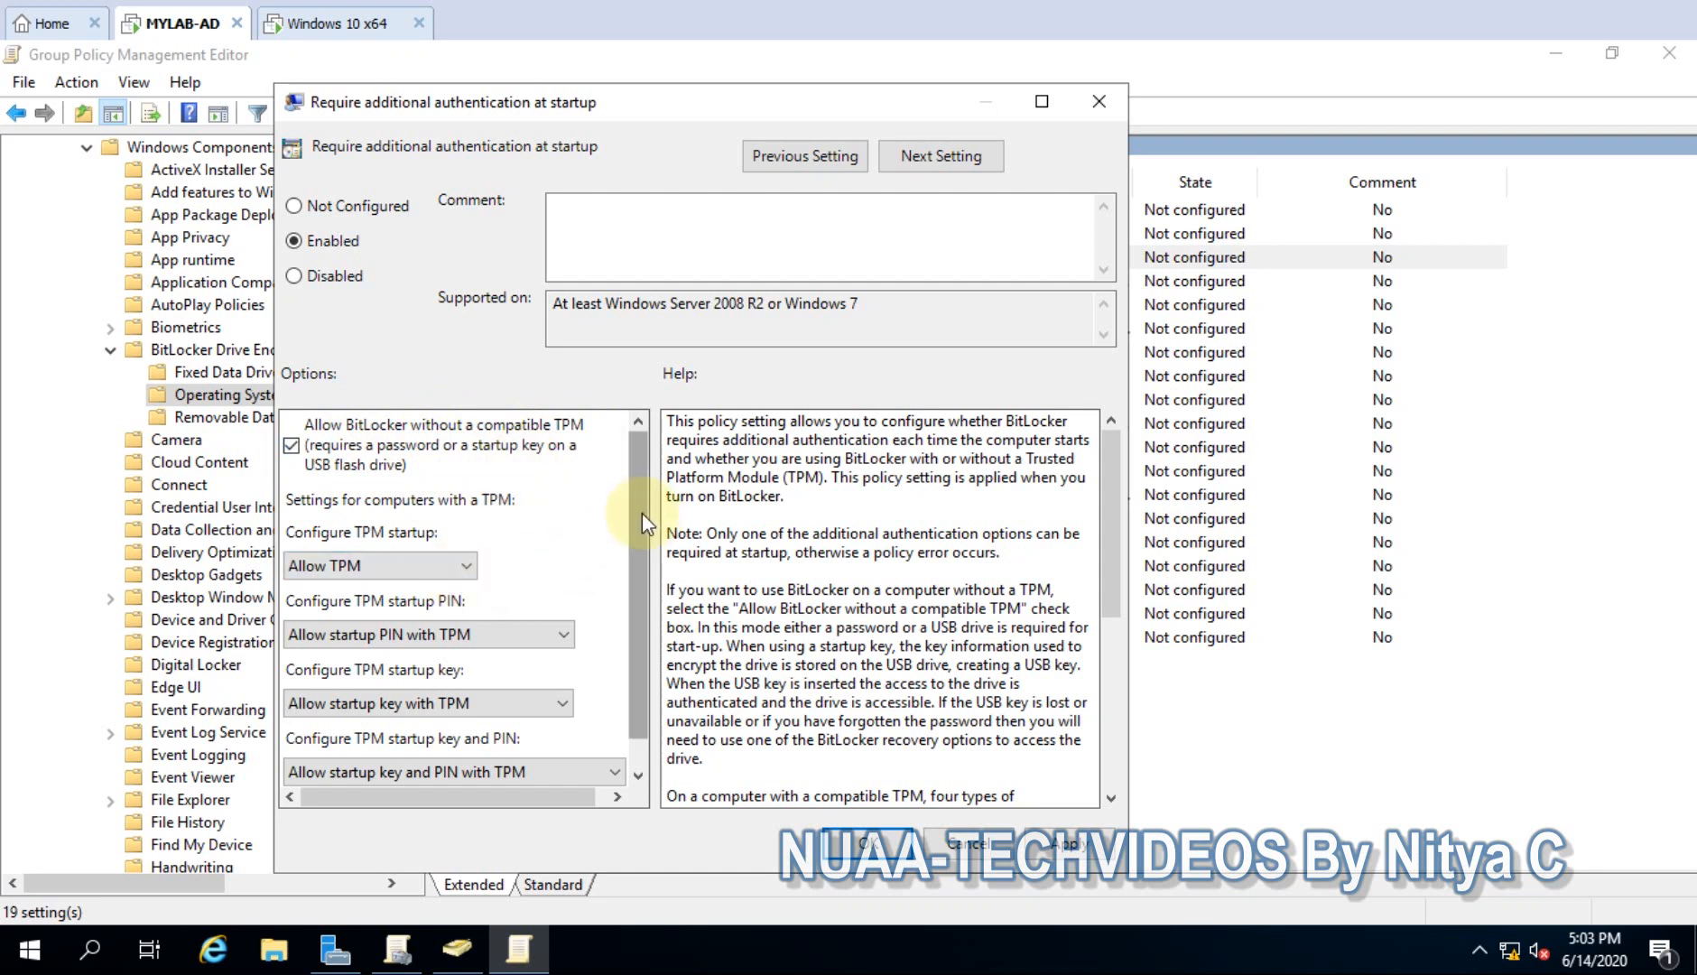
{"action": "scroll", "coordinate": [541, 622], "scroll_direction": "down", "scroll_amount": 1}
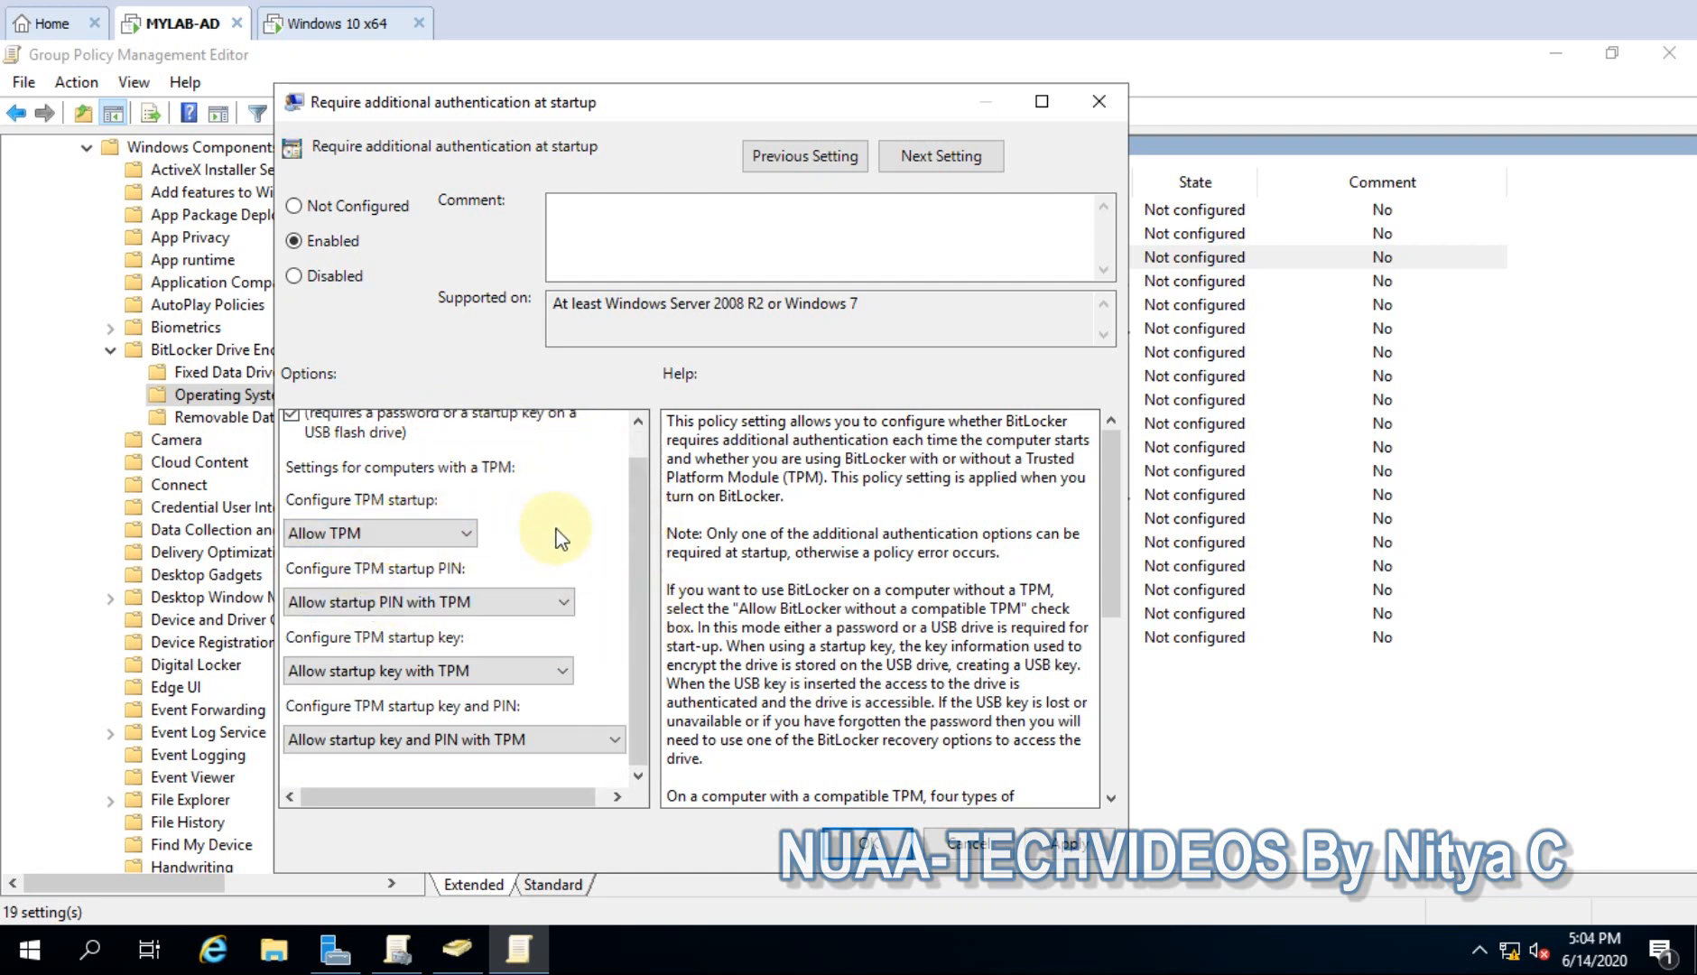
{"action": "scroll", "coordinate": [556, 539], "scroll_direction": "up", "scroll_amount": 1}
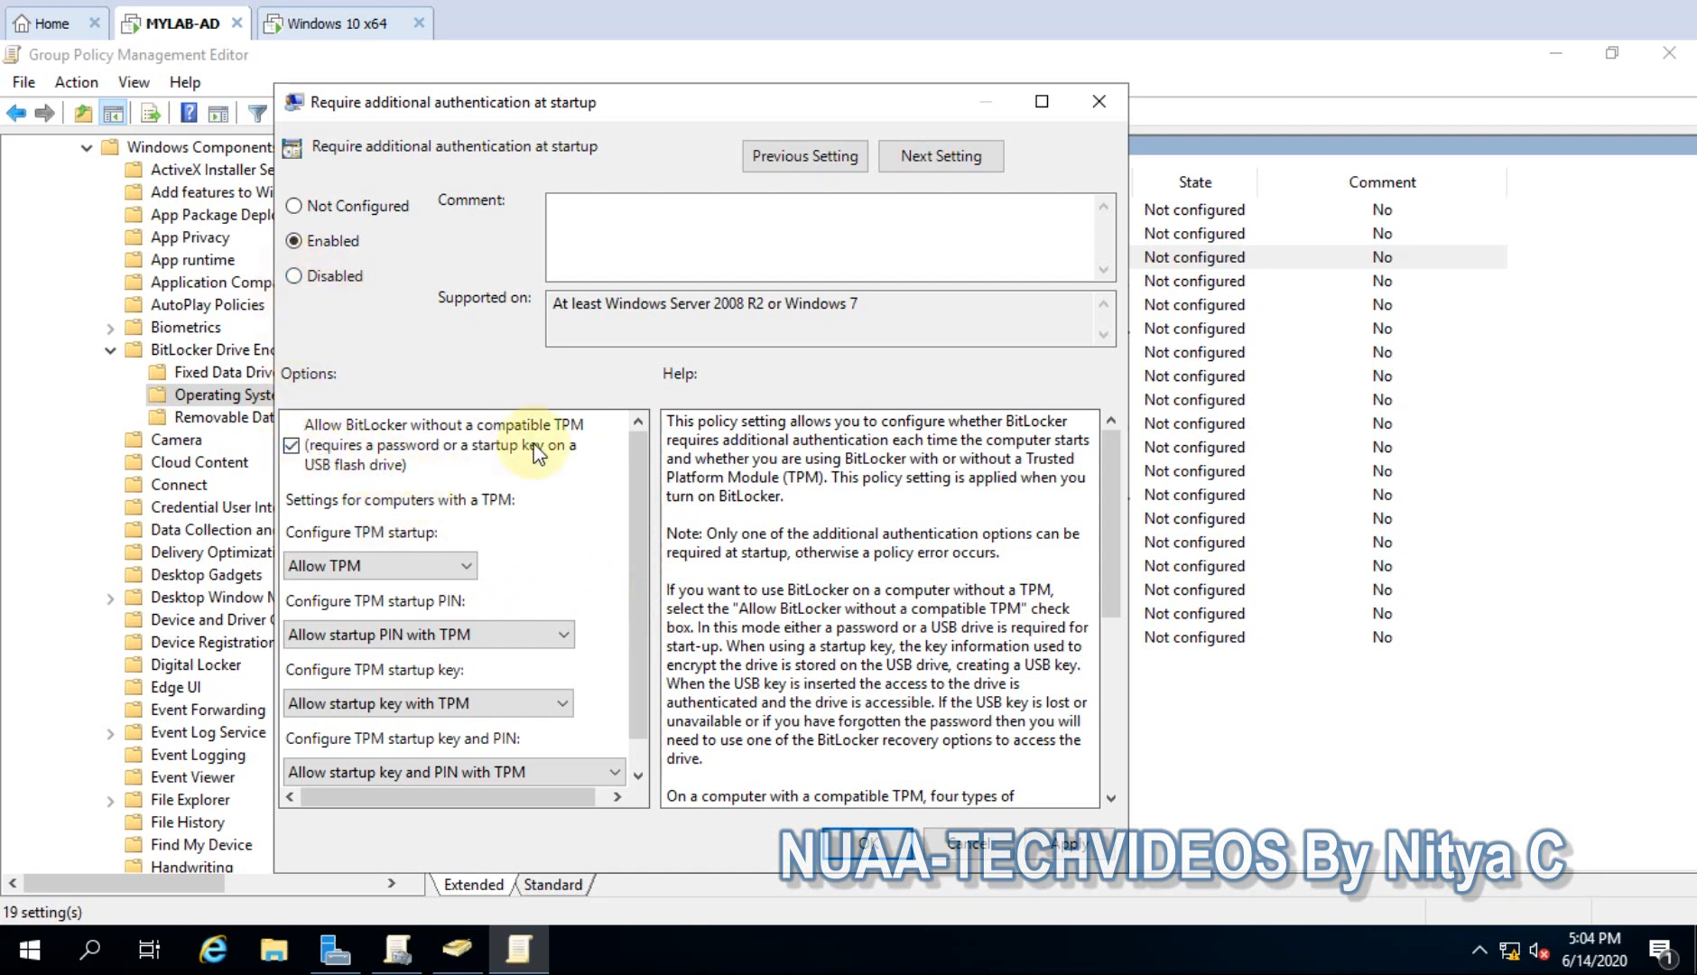
{"action": "left_click", "coordinate": [1068, 846]}
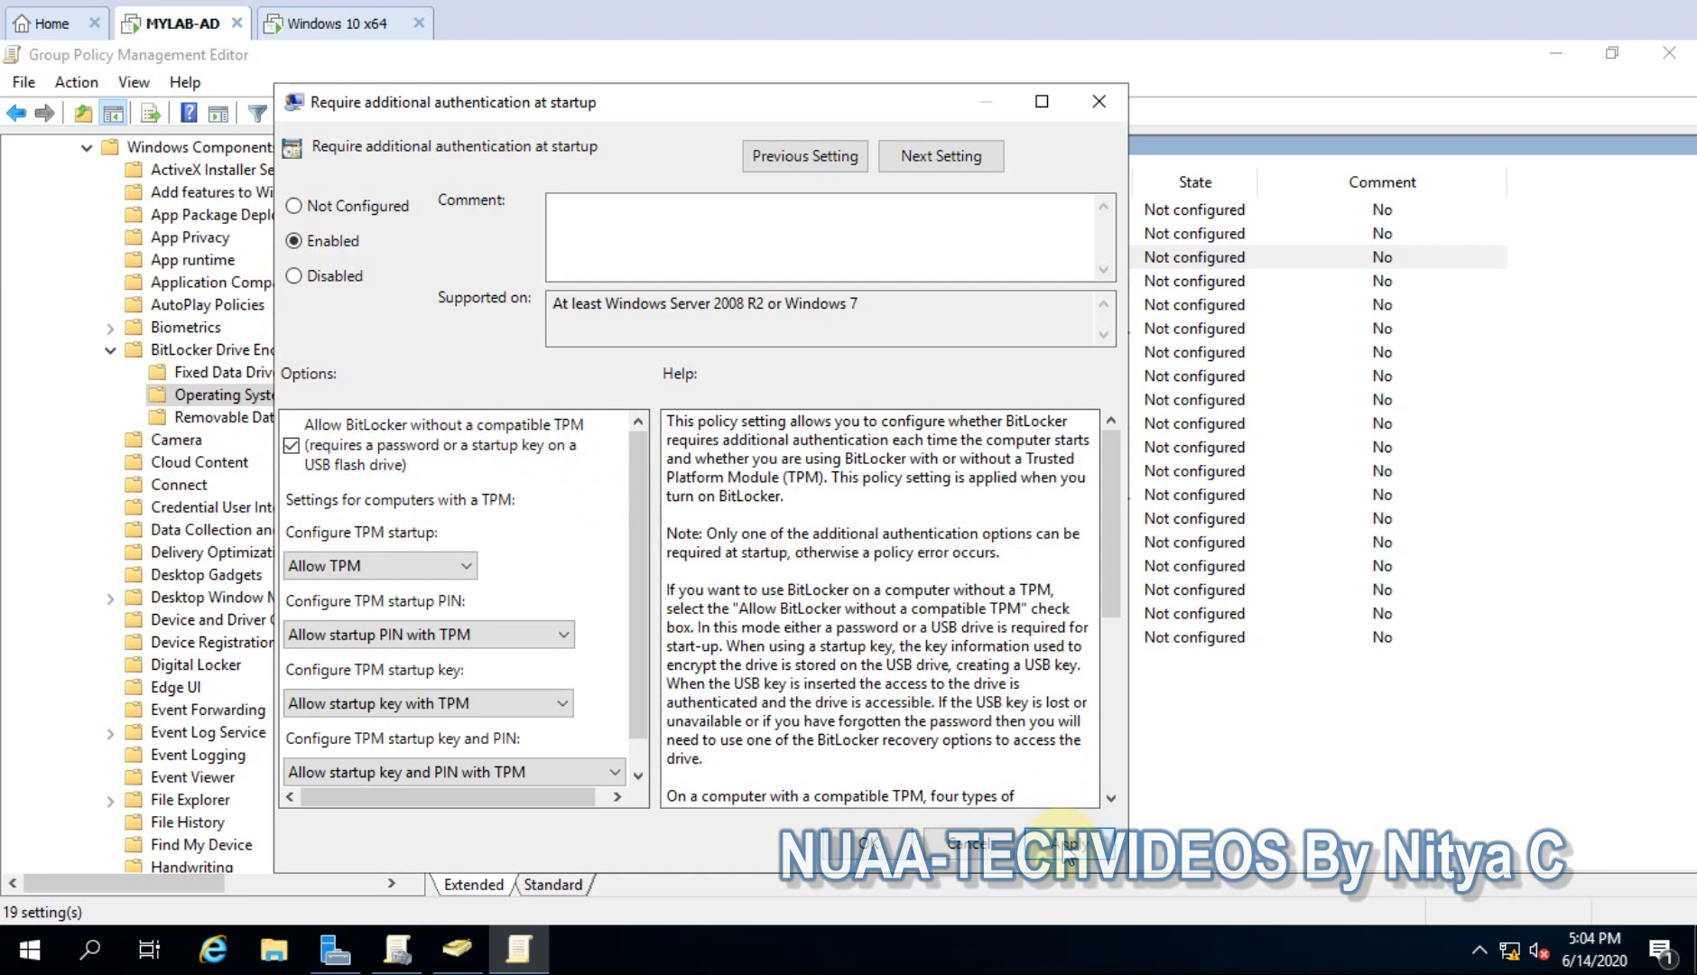
{"action": "left_click", "coordinate": [892, 845]}
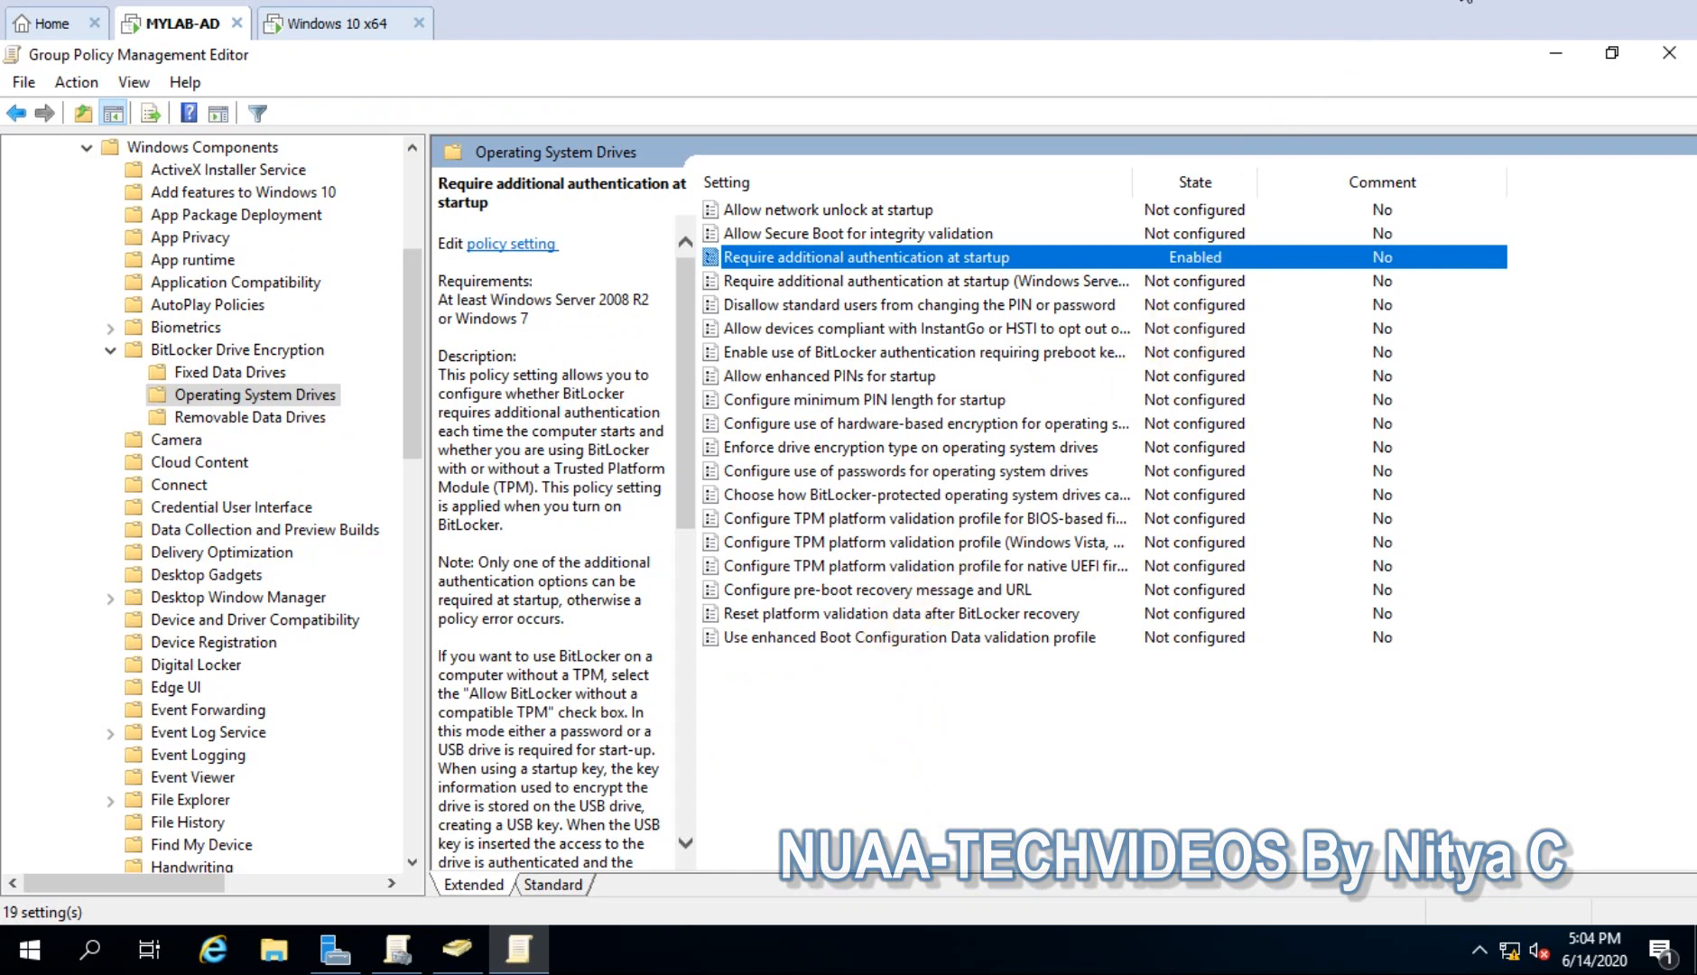
- Open 'Choose how BitLocker-protected operating system drives can be recovered'
{"action": "left_click", "coordinate": [825, 497]}
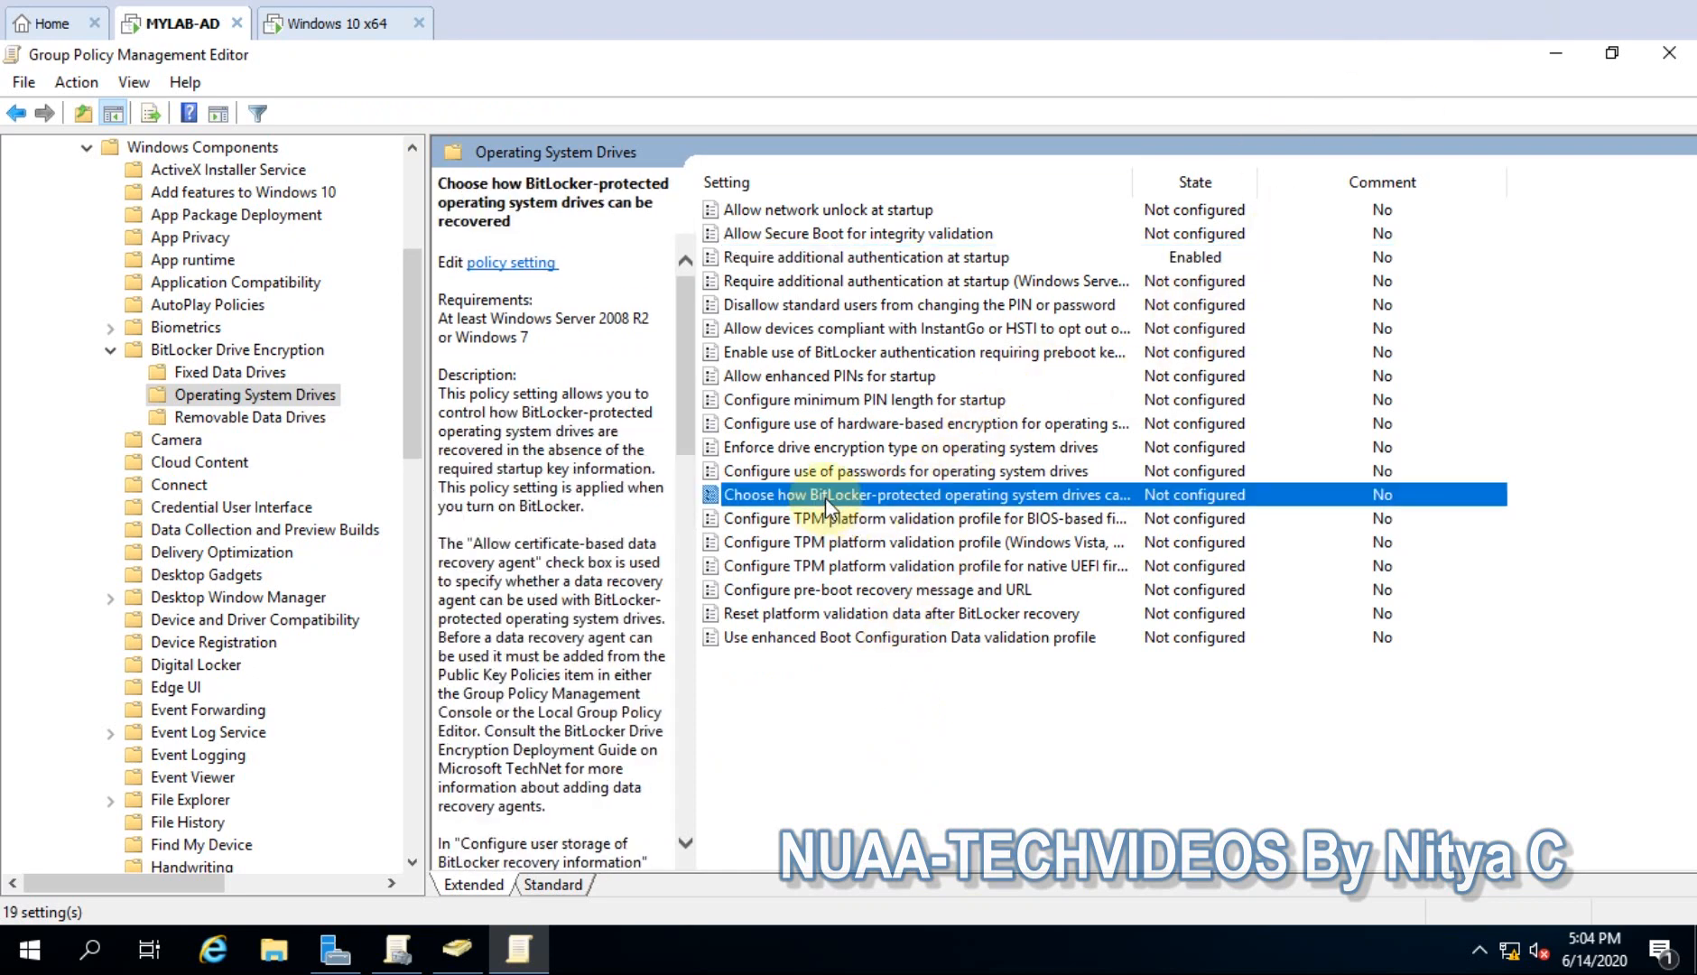
{"action": "double_click", "coordinate": [914, 496]}
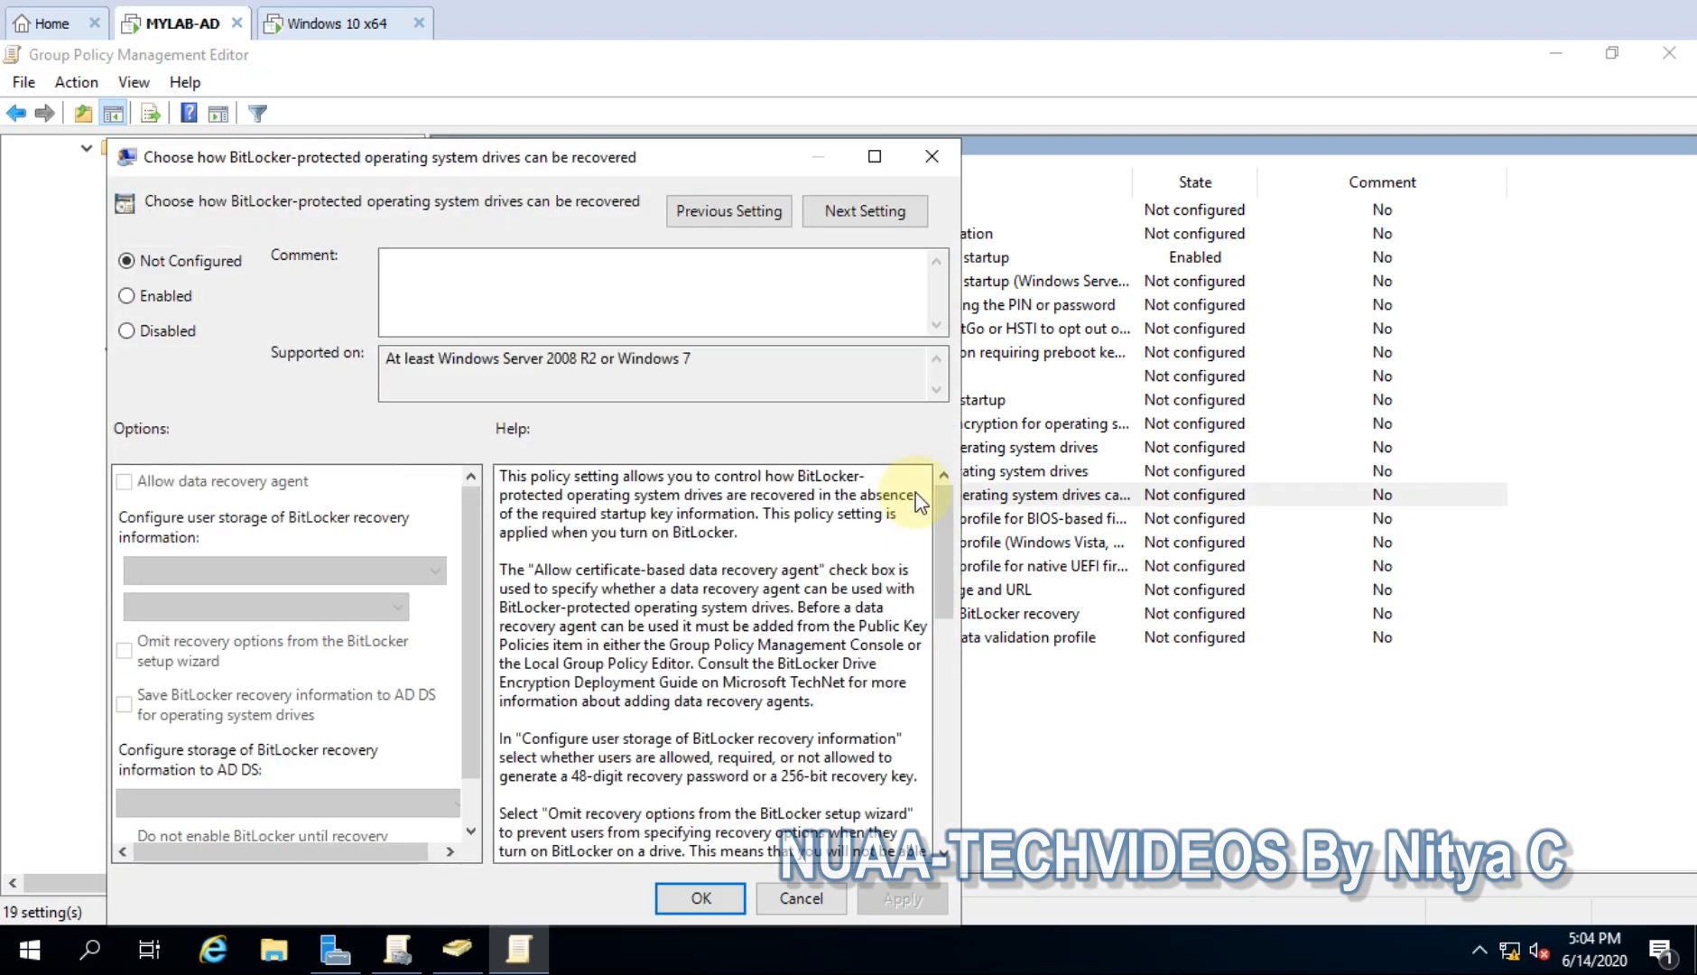
{"action": "left_click_drag", "start_coordinate": [568, 163], "coordinate": [674, 94]}
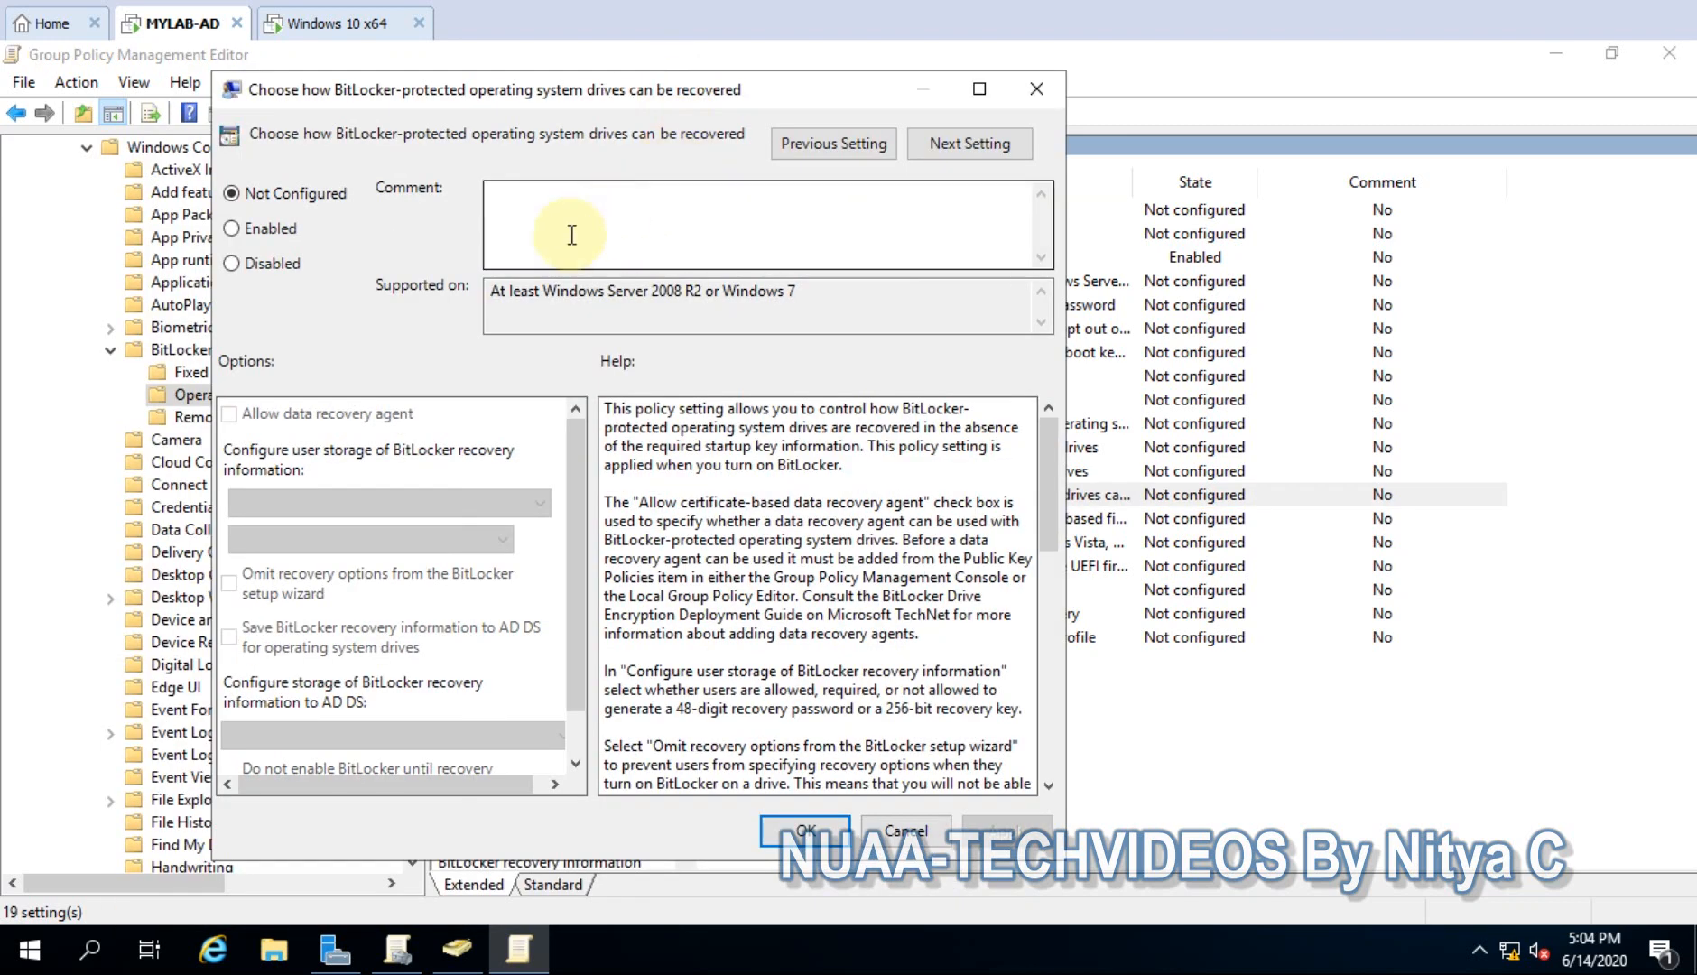
- Enable the recovery policy, keeping the 48-digit recovery password and 256-bit recovery key allowed
{"action": "left_click", "coordinate": [233, 228]}
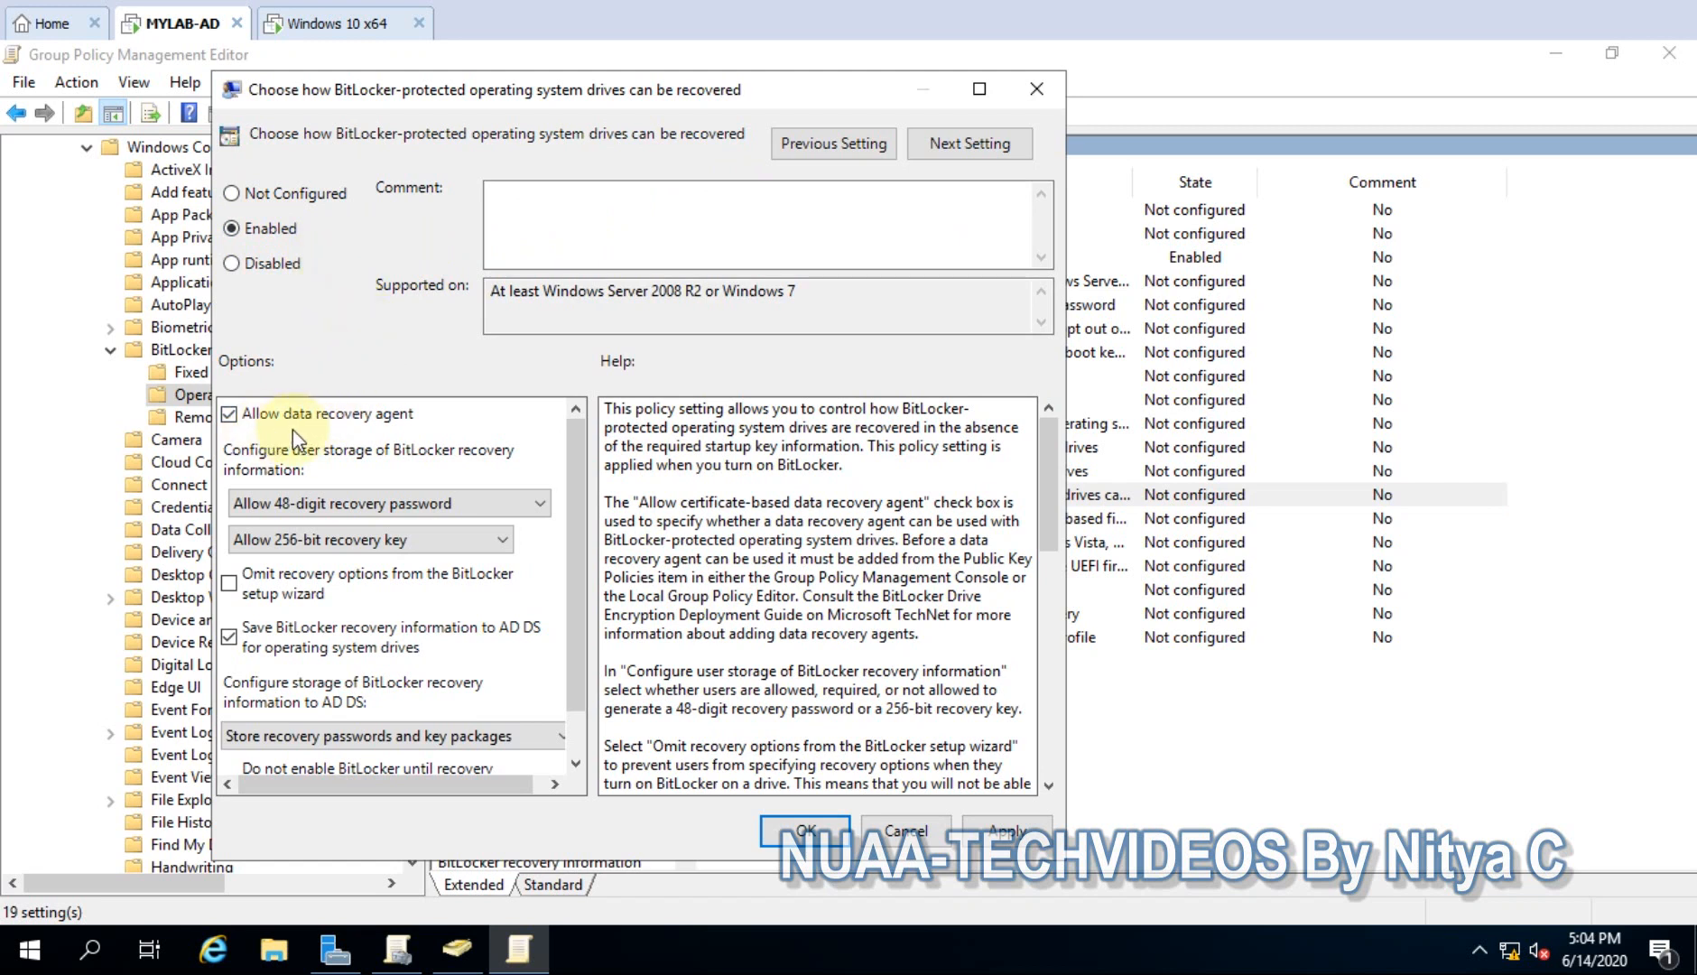
{"action": "left_click", "coordinate": [394, 505]}
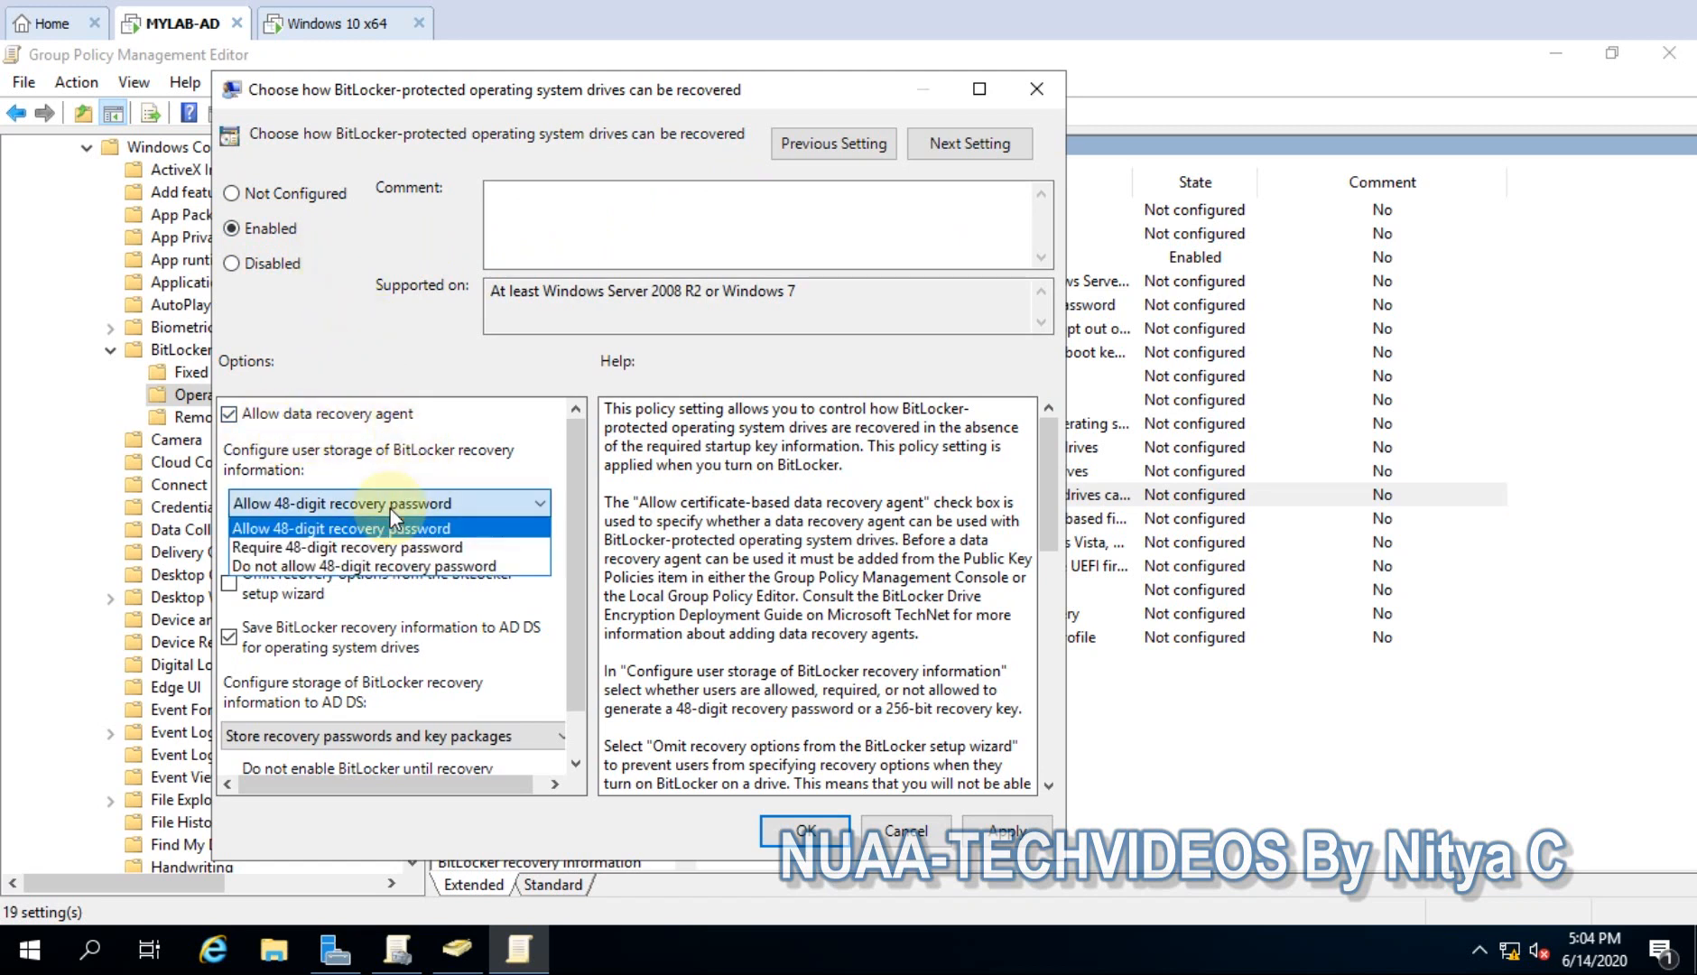
{"action": "left_click", "coordinate": [391, 509]}
{"action": "left_click", "coordinate": [390, 509]}
{"action": "left_click", "coordinate": [401, 504]}
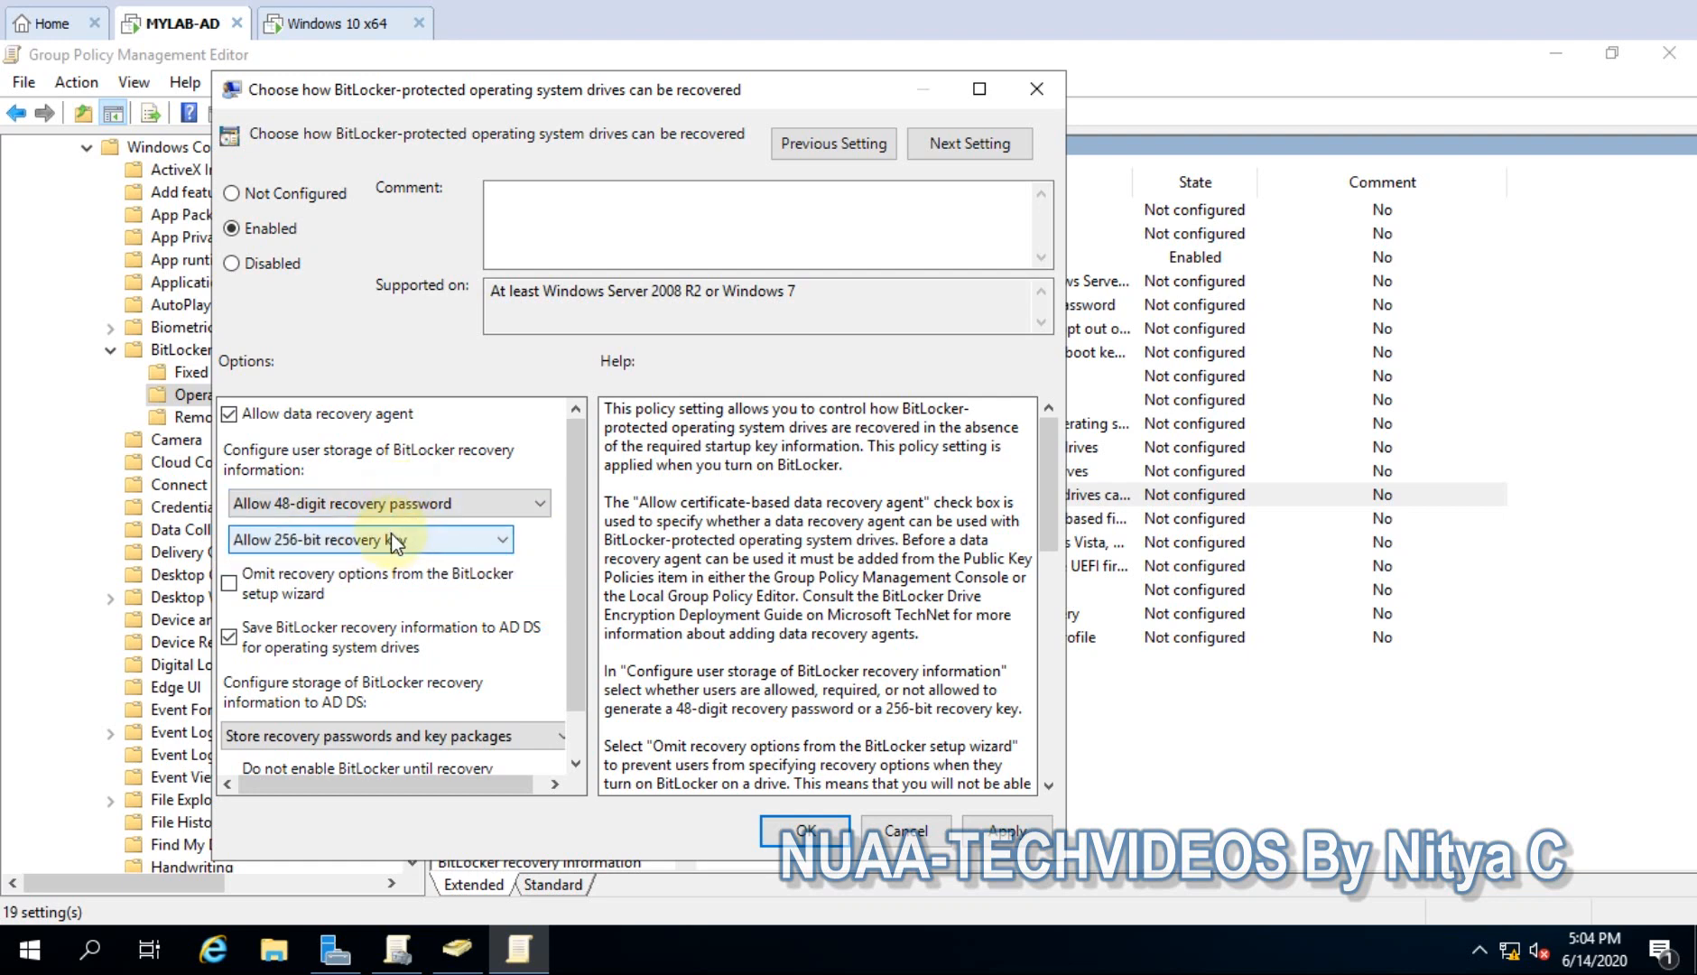
{"action": "left_click", "coordinate": [391, 539]}
{"action": "left_click", "coordinate": [390, 538]}
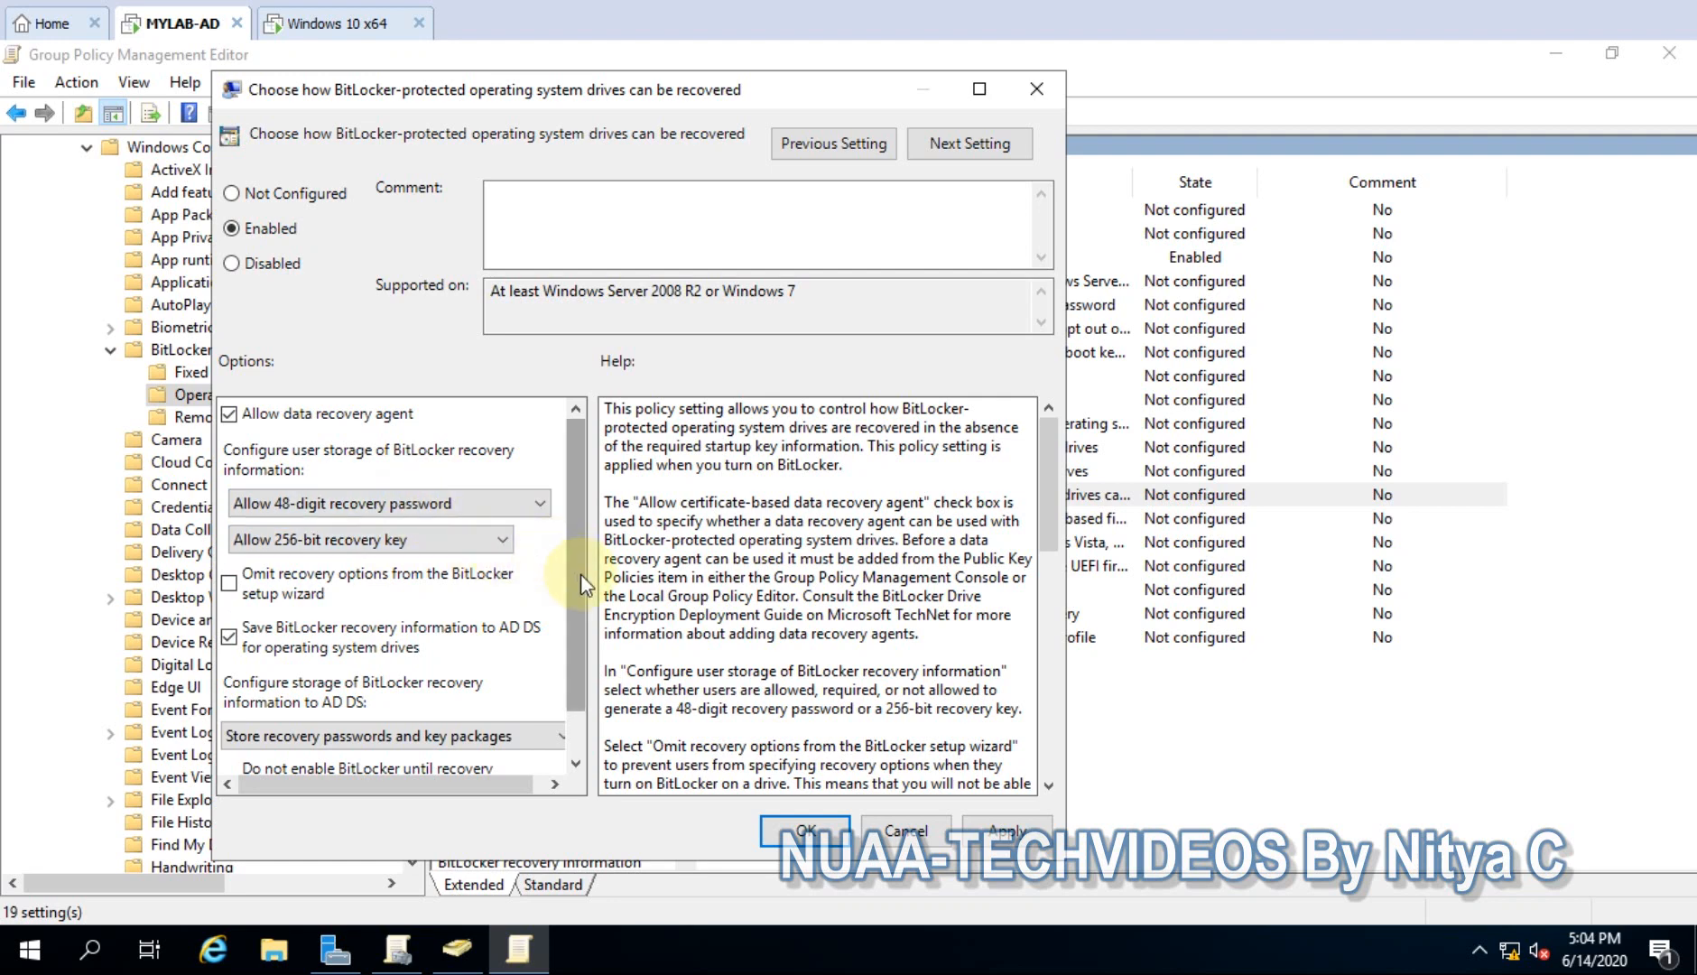
{"action": "scroll", "coordinate": [590, 678], "scroll_direction": "down", "scroll_amount": 1}
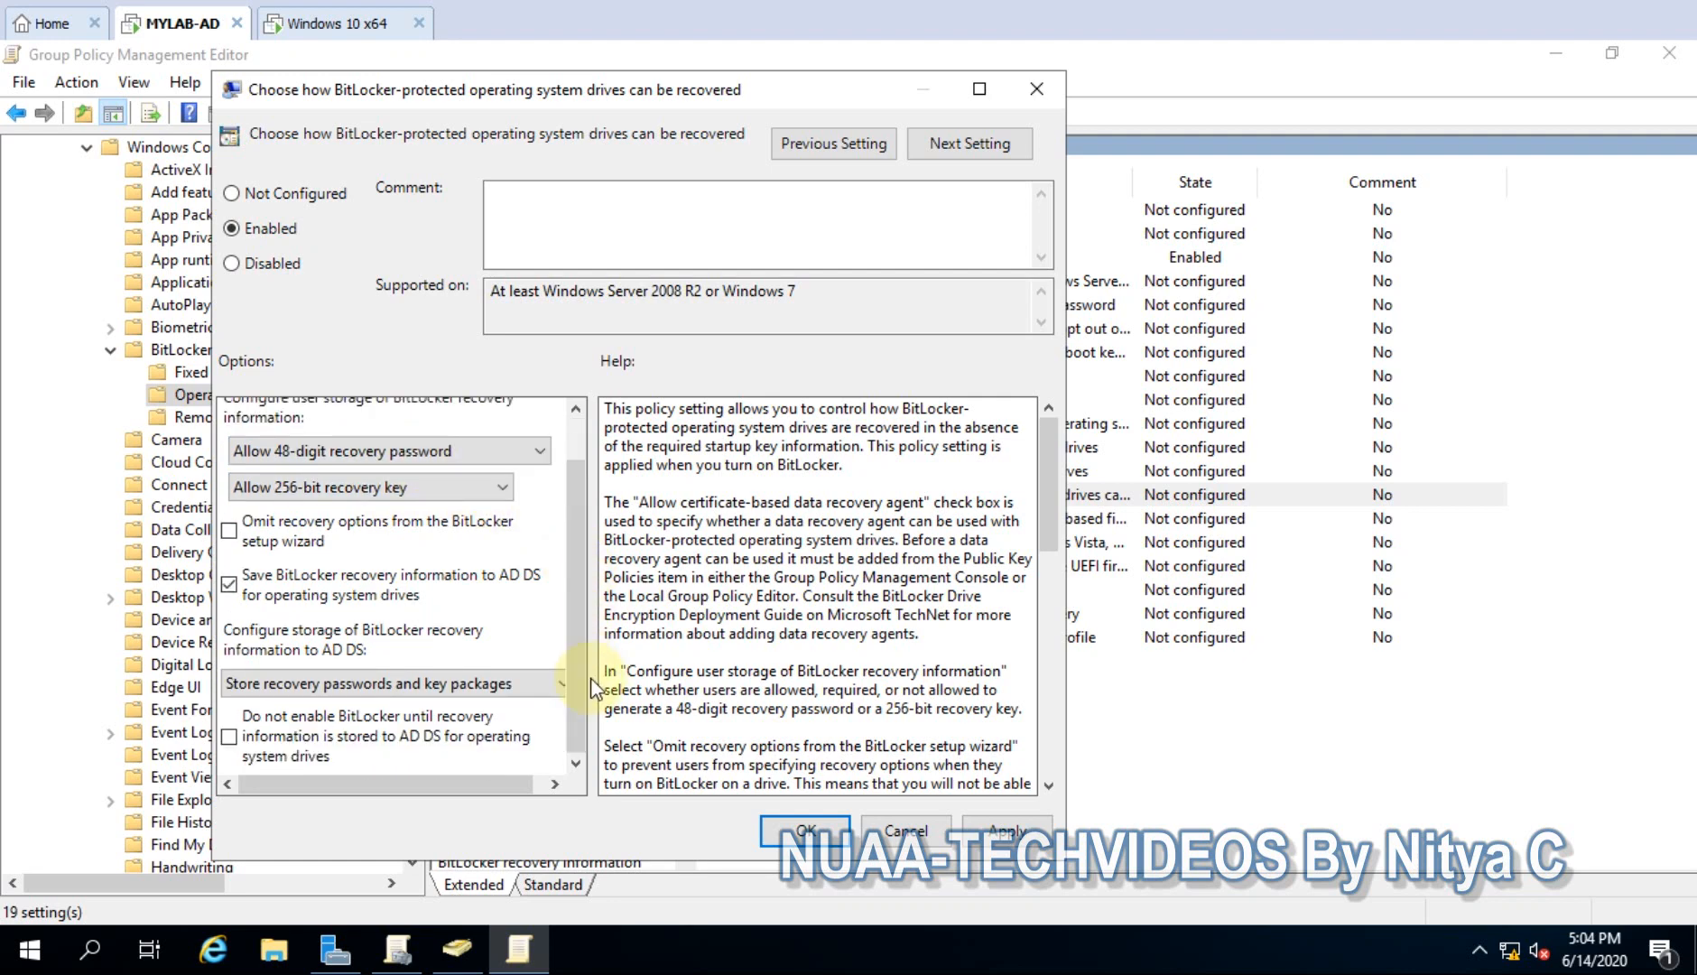
{"action": "scroll", "coordinate": [583, 662], "scroll_direction": "up", "scroll_amount": 1}
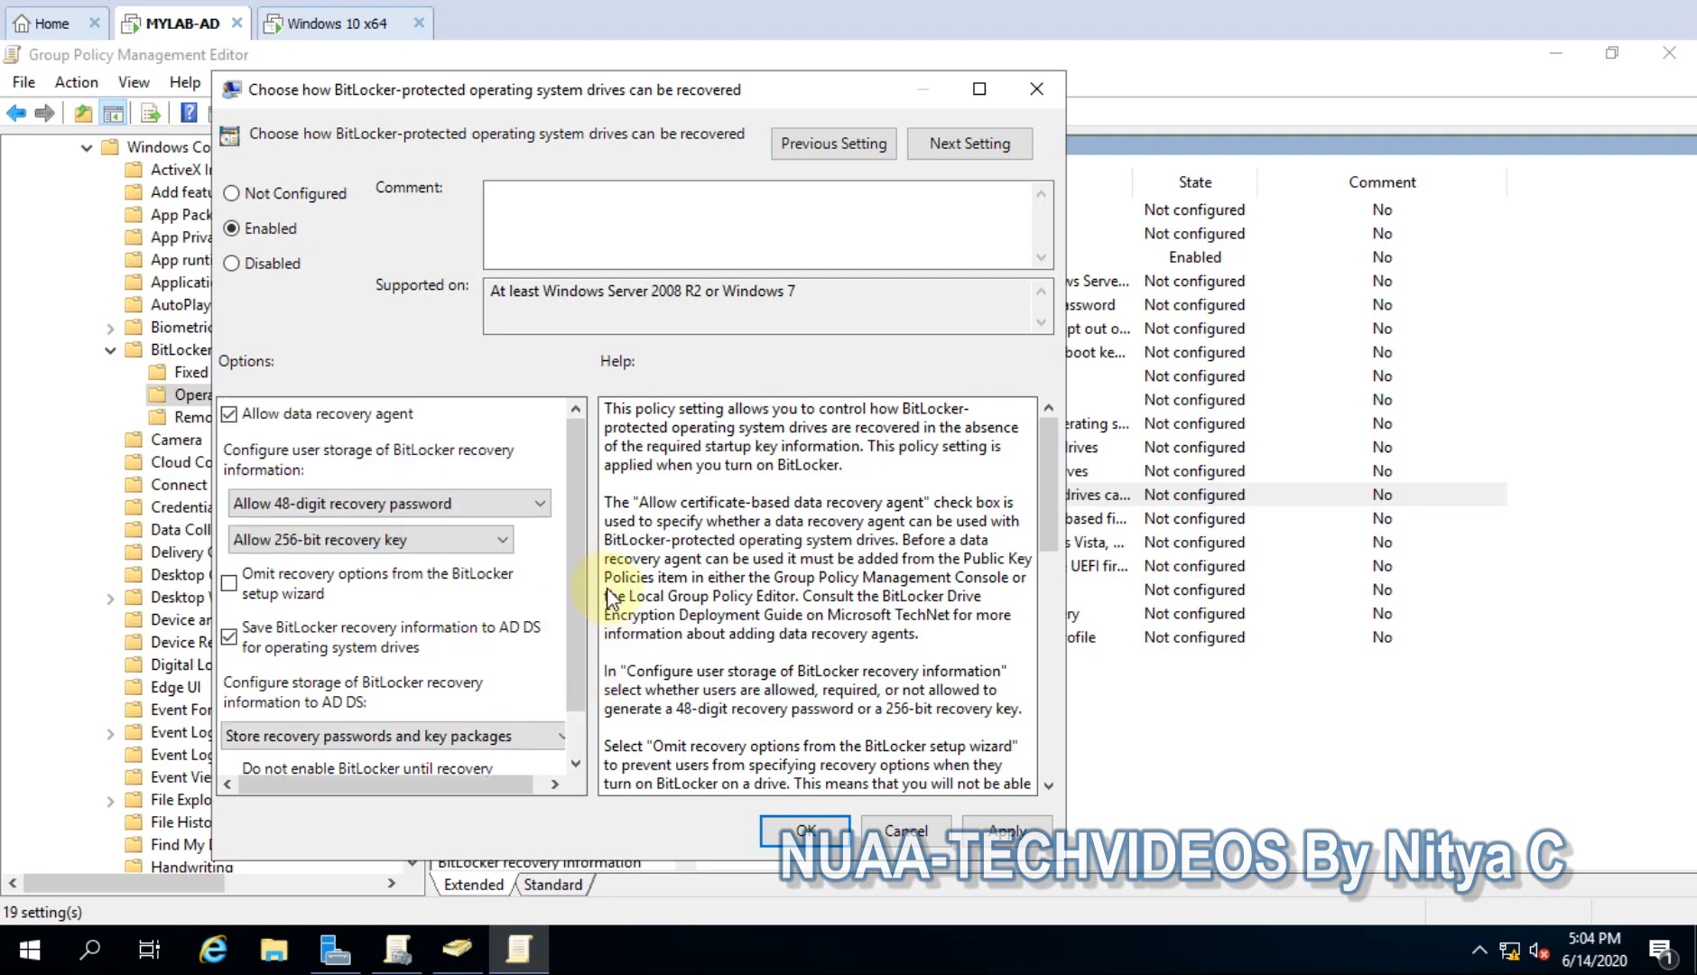
{"action": "left_click", "coordinate": [1006, 830]}
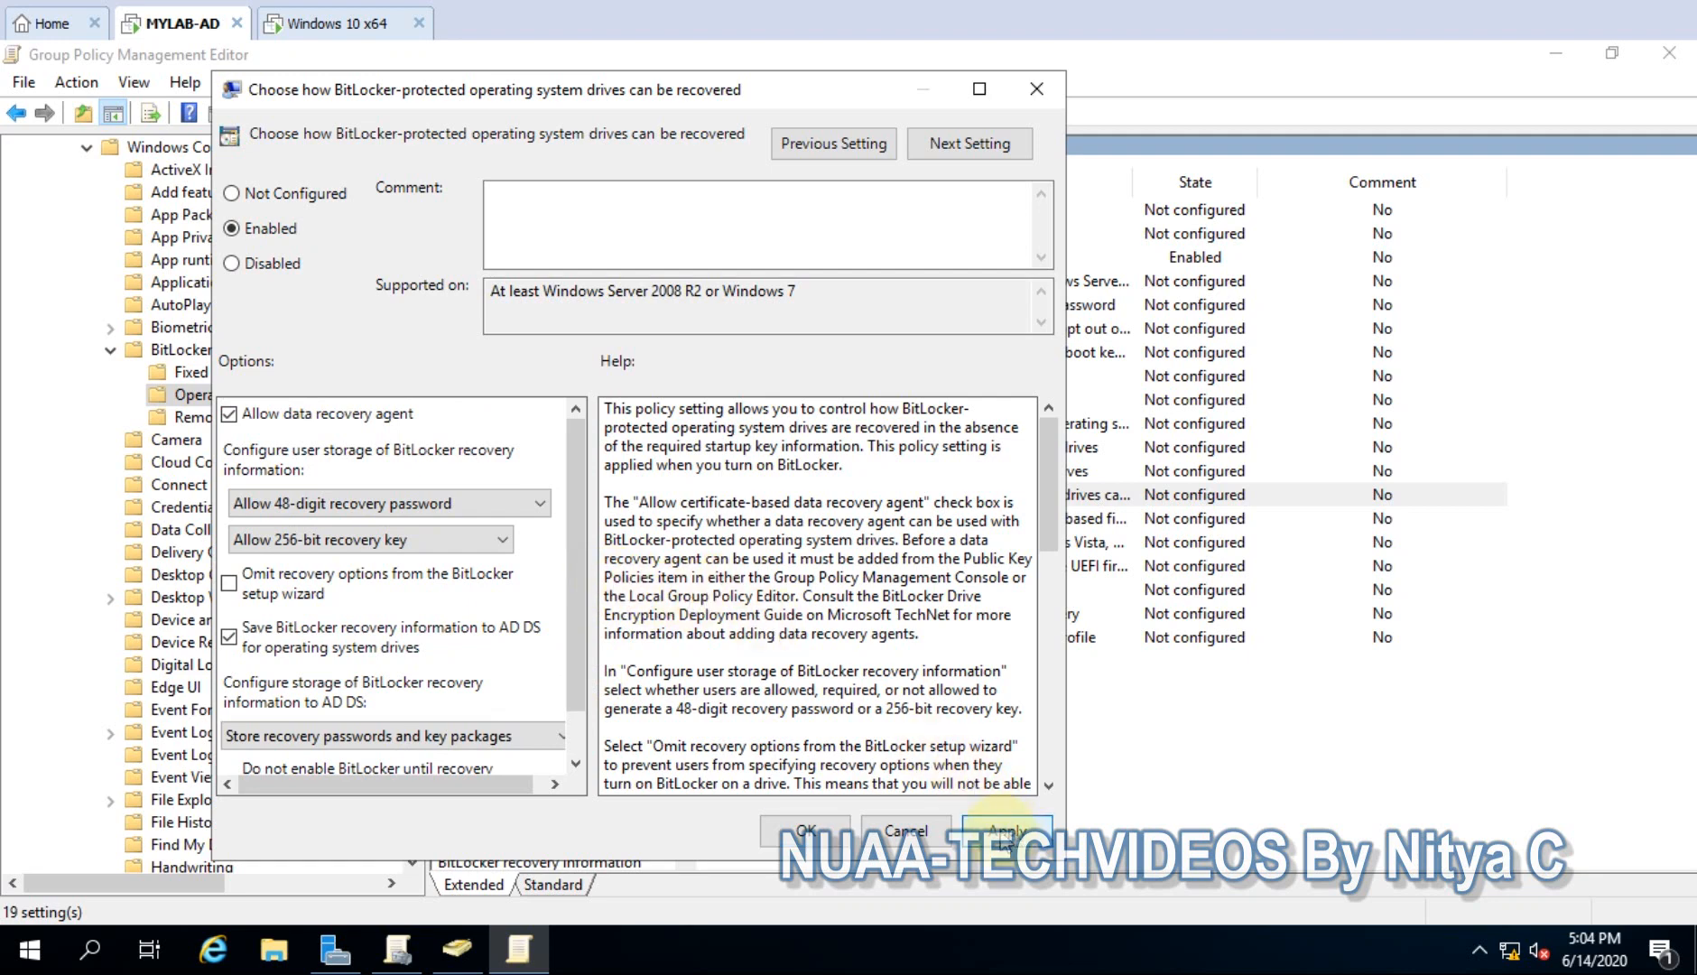
{"action": "left_click", "coordinate": [794, 830]}
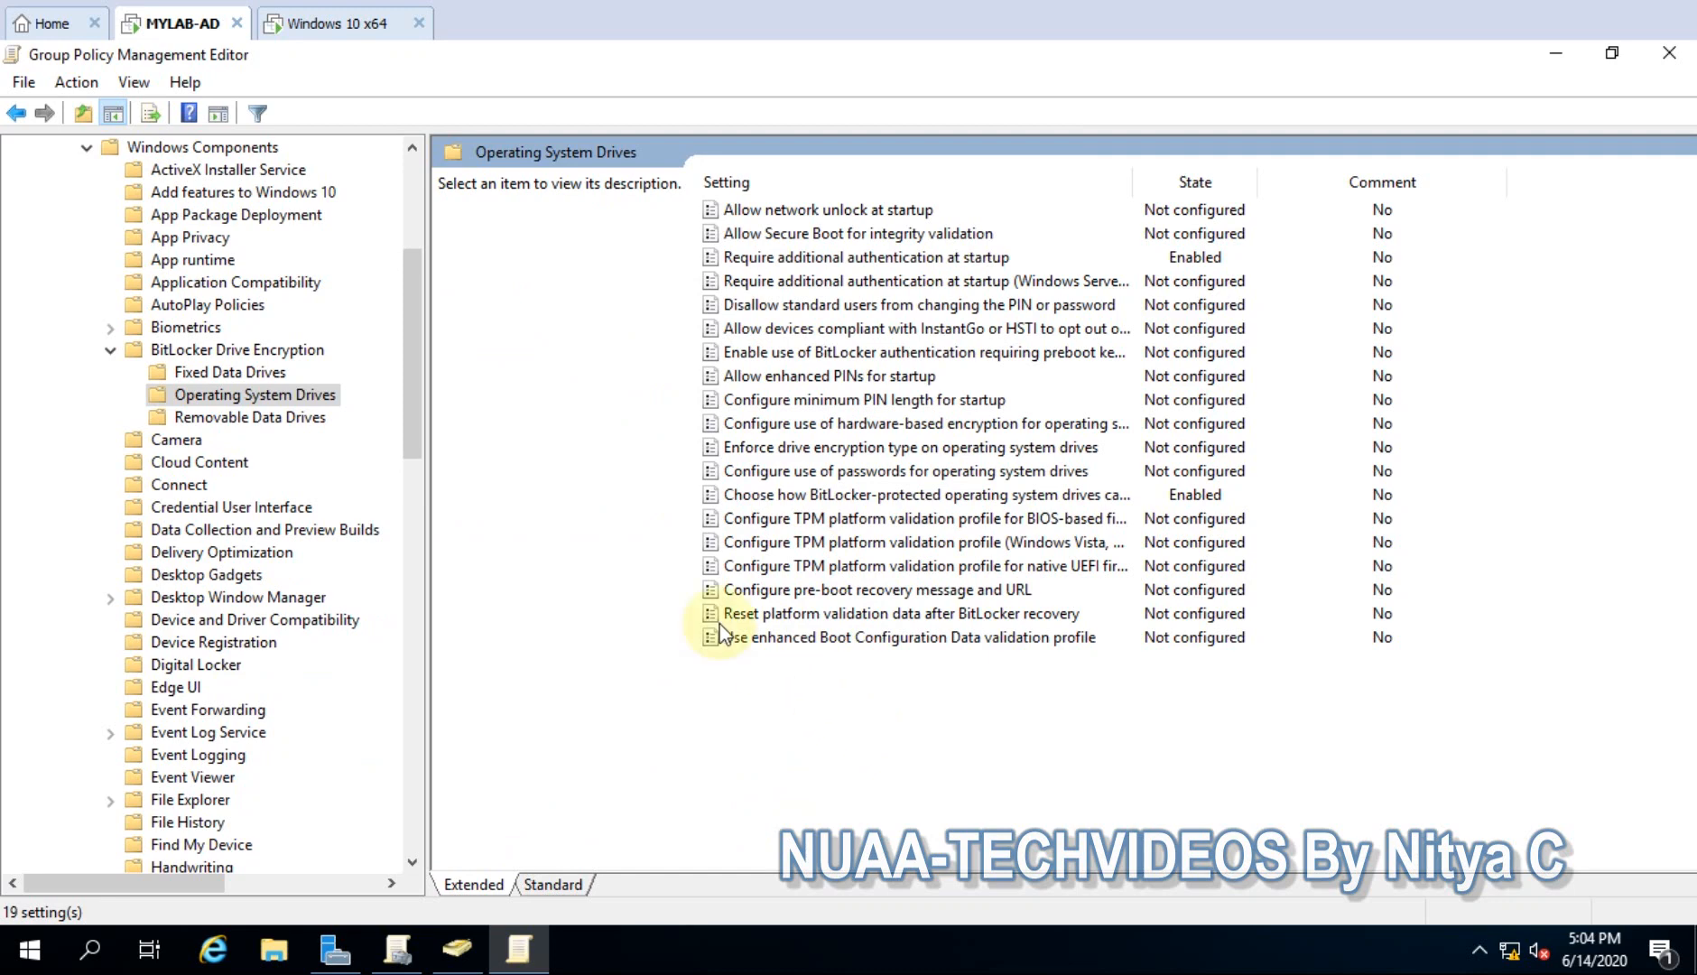
{"action": "left_click_drag", "start_coordinate": [410, 309], "coordinate": [430, 208]}
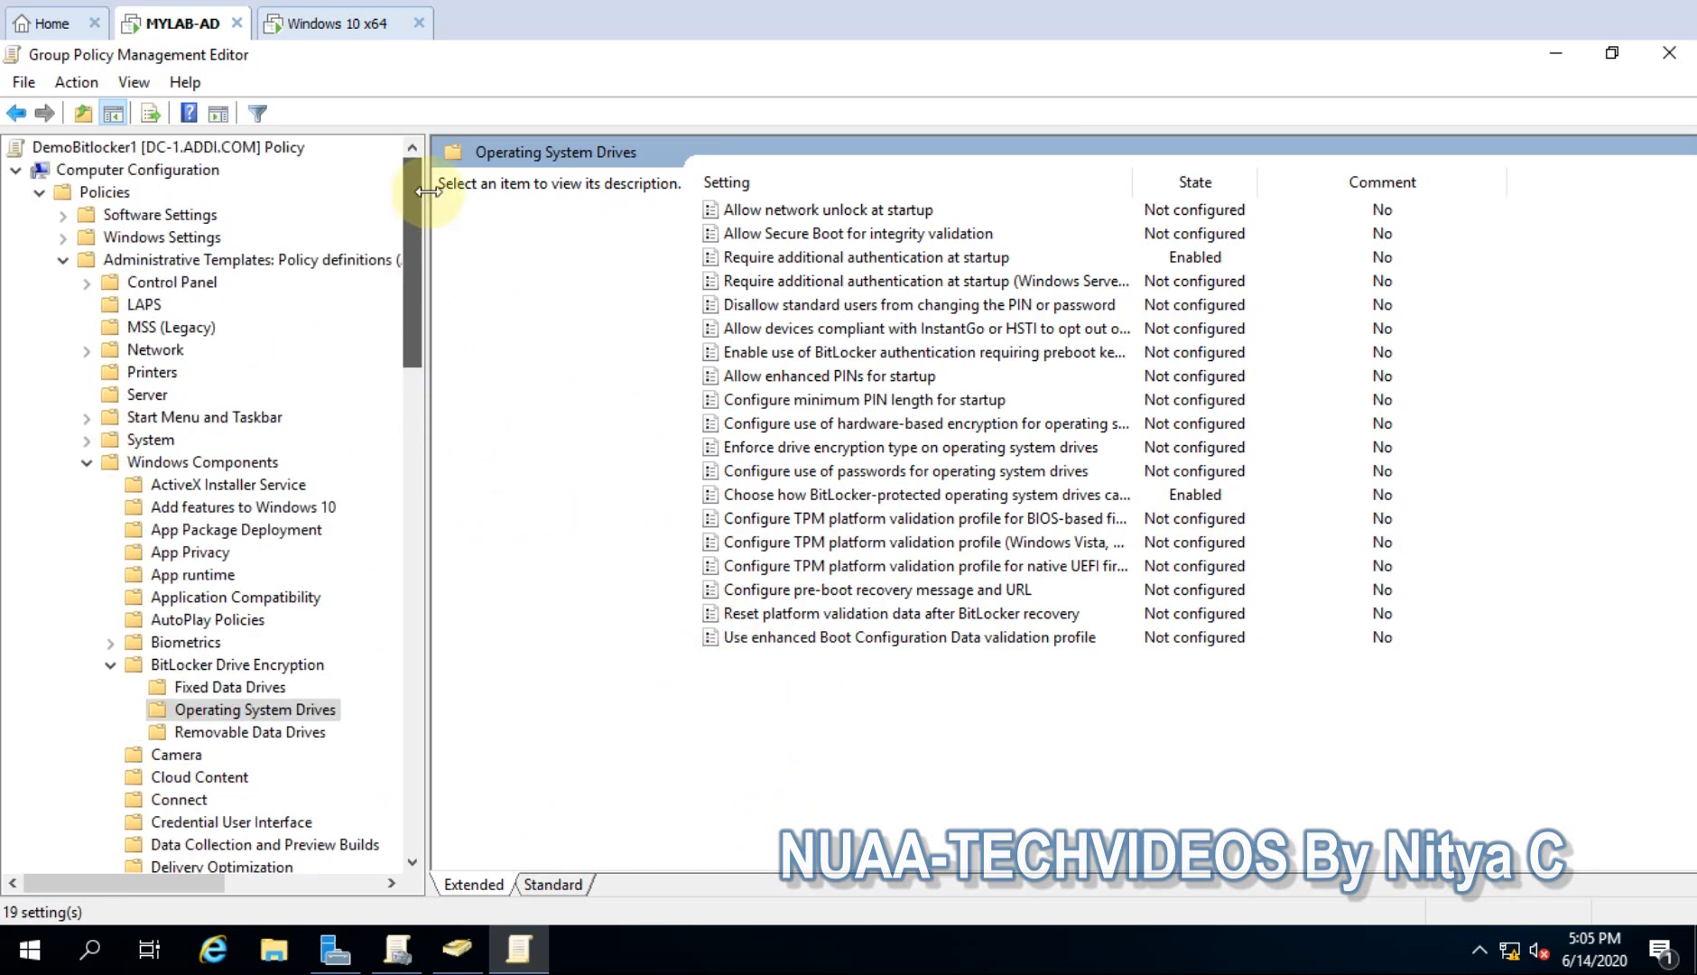
- Collapse the policy tree and close the Group Policy Management Editor
{"action": "left_click", "coordinate": [110, 665]}
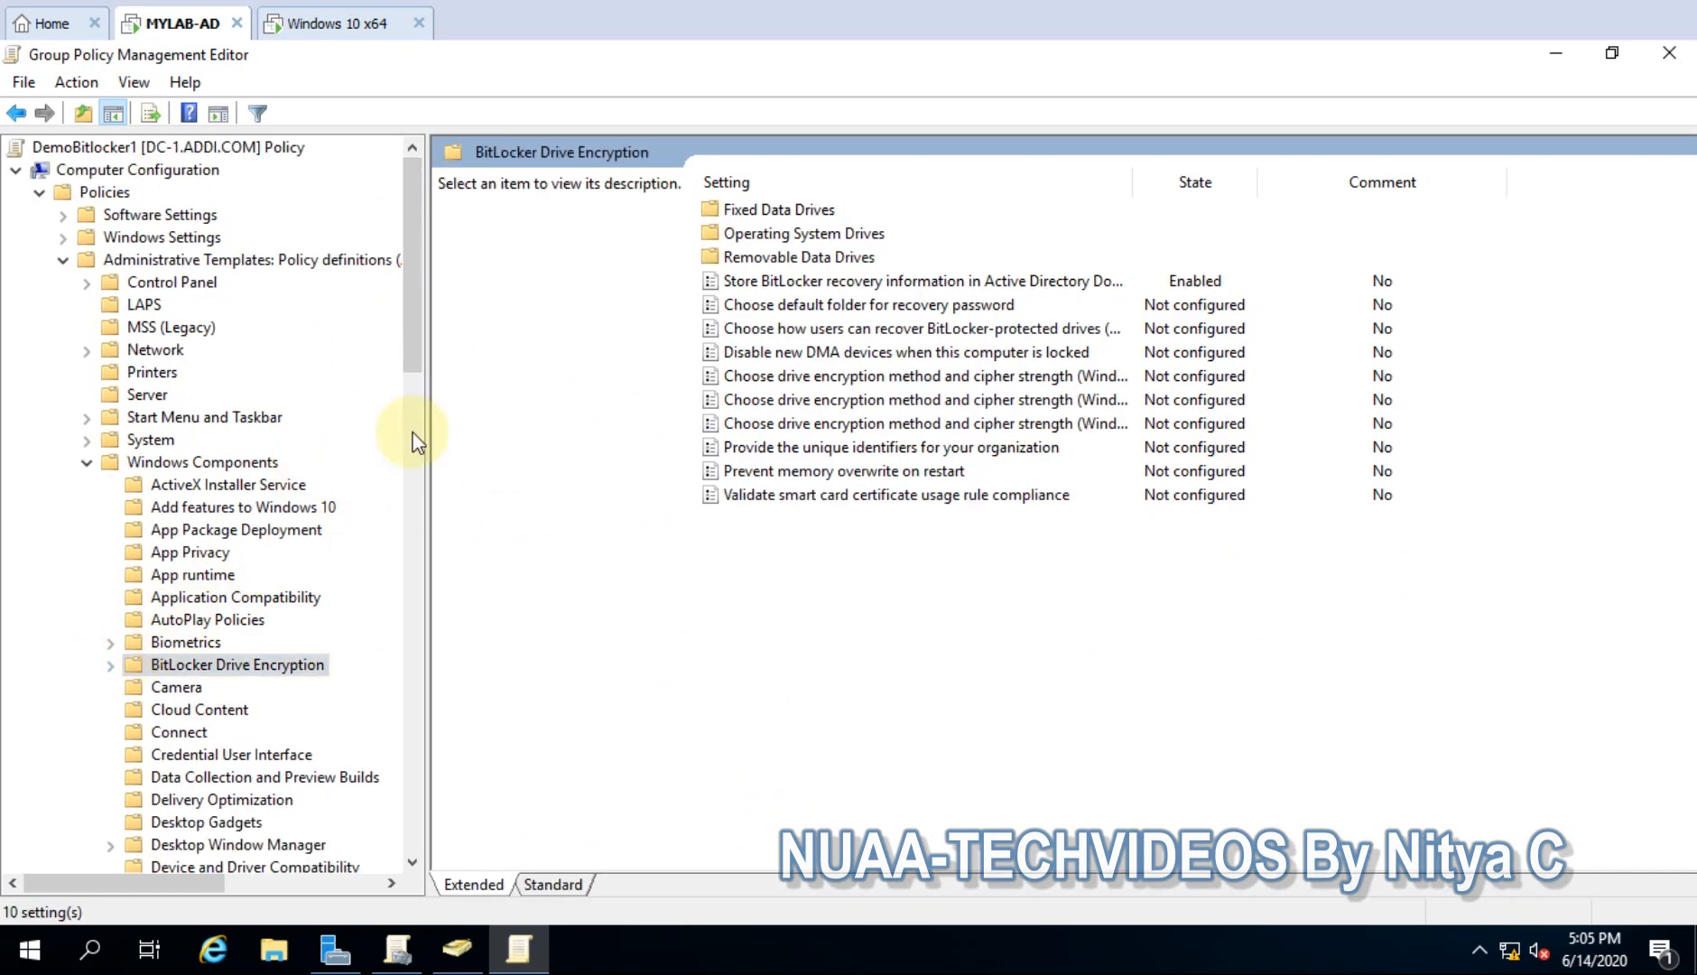
{"action": "left_click", "coordinate": [89, 463]}
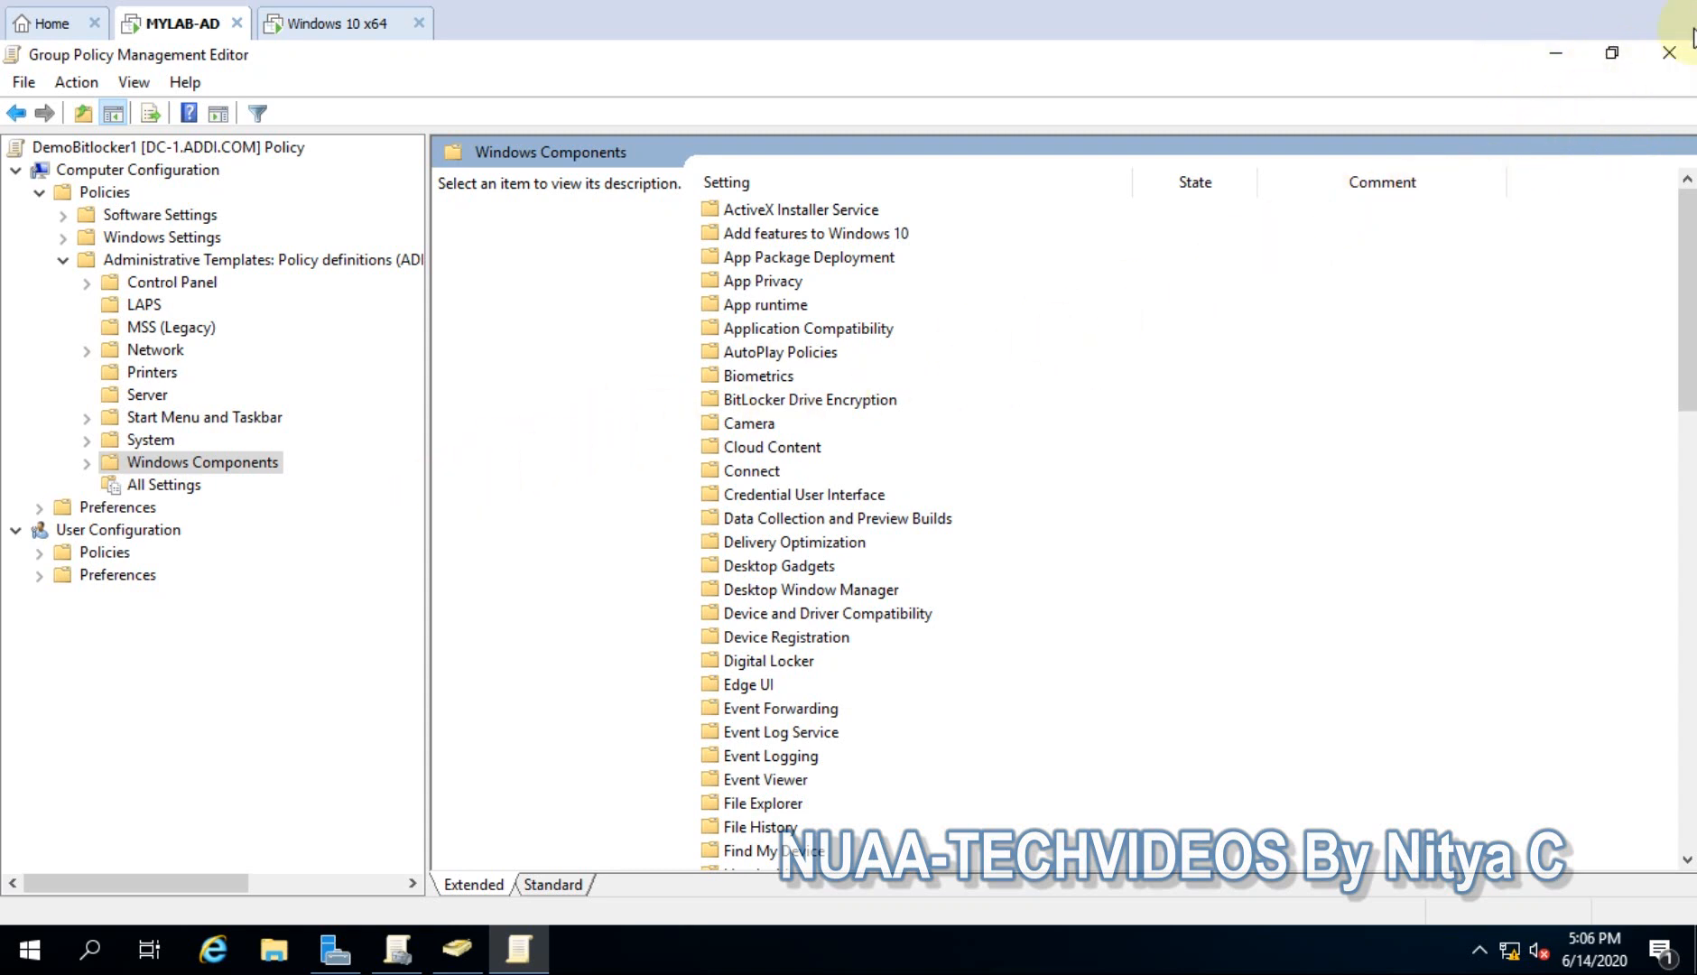
{"action": "left_click", "coordinate": [1666, 55]}
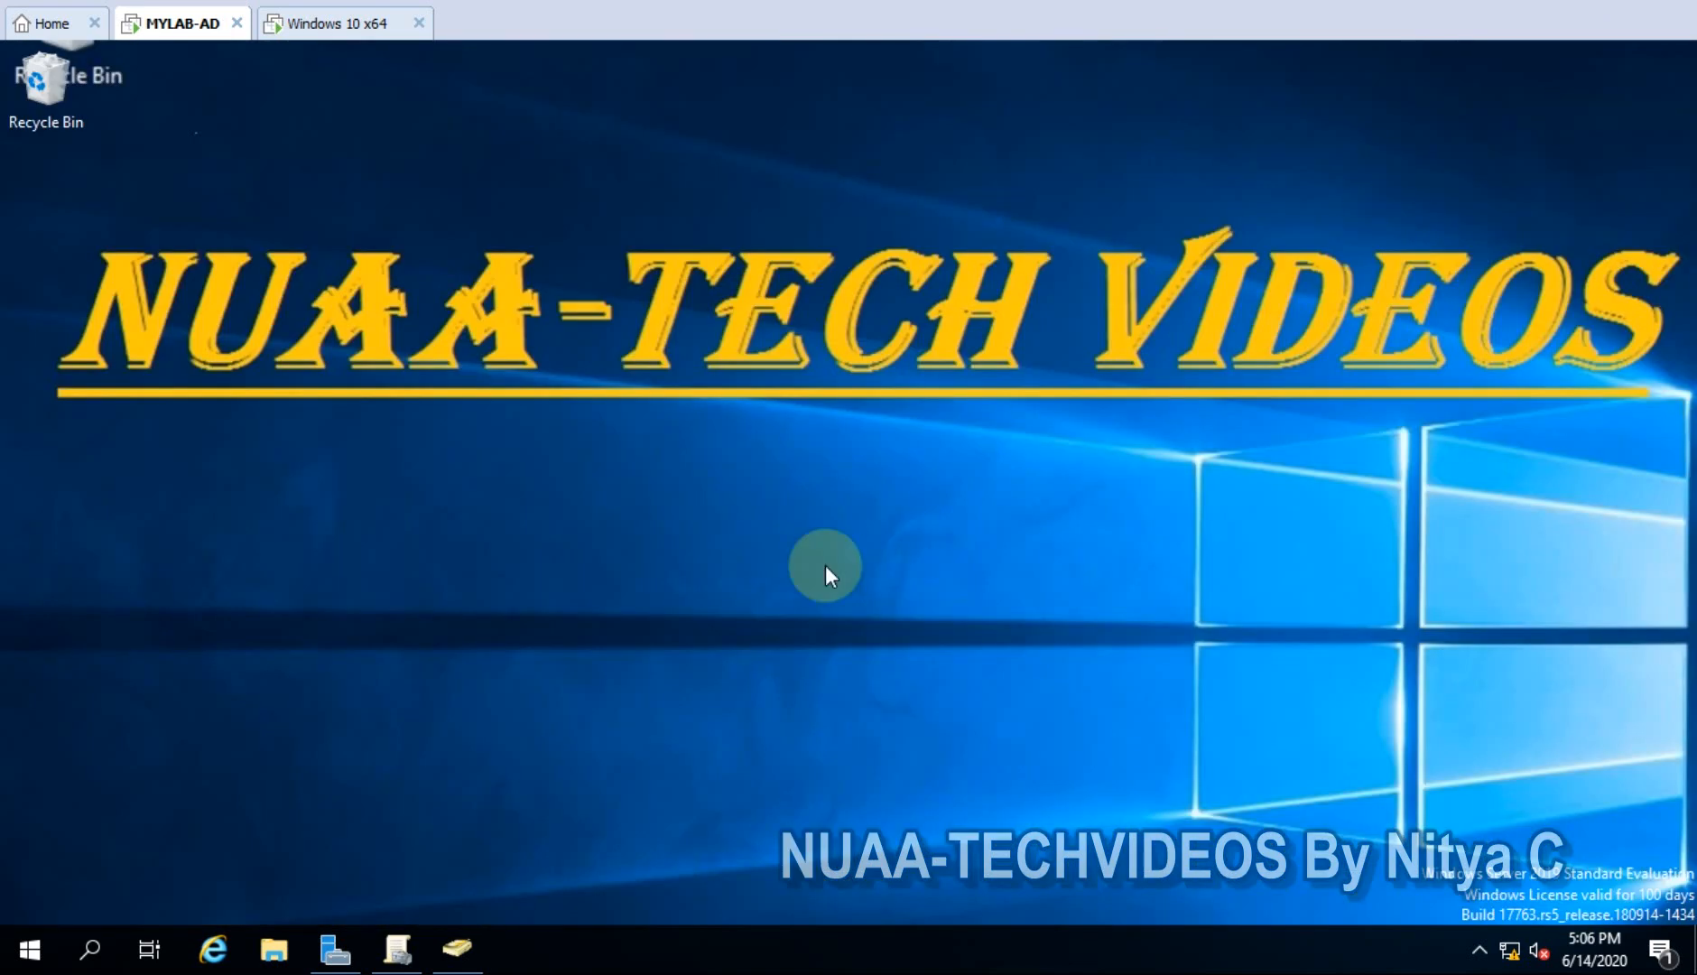
- Run gpupdate /force from the Run box on the MYLAB-AD server
{"action": "right_click", "coordinate": [42, 936]}
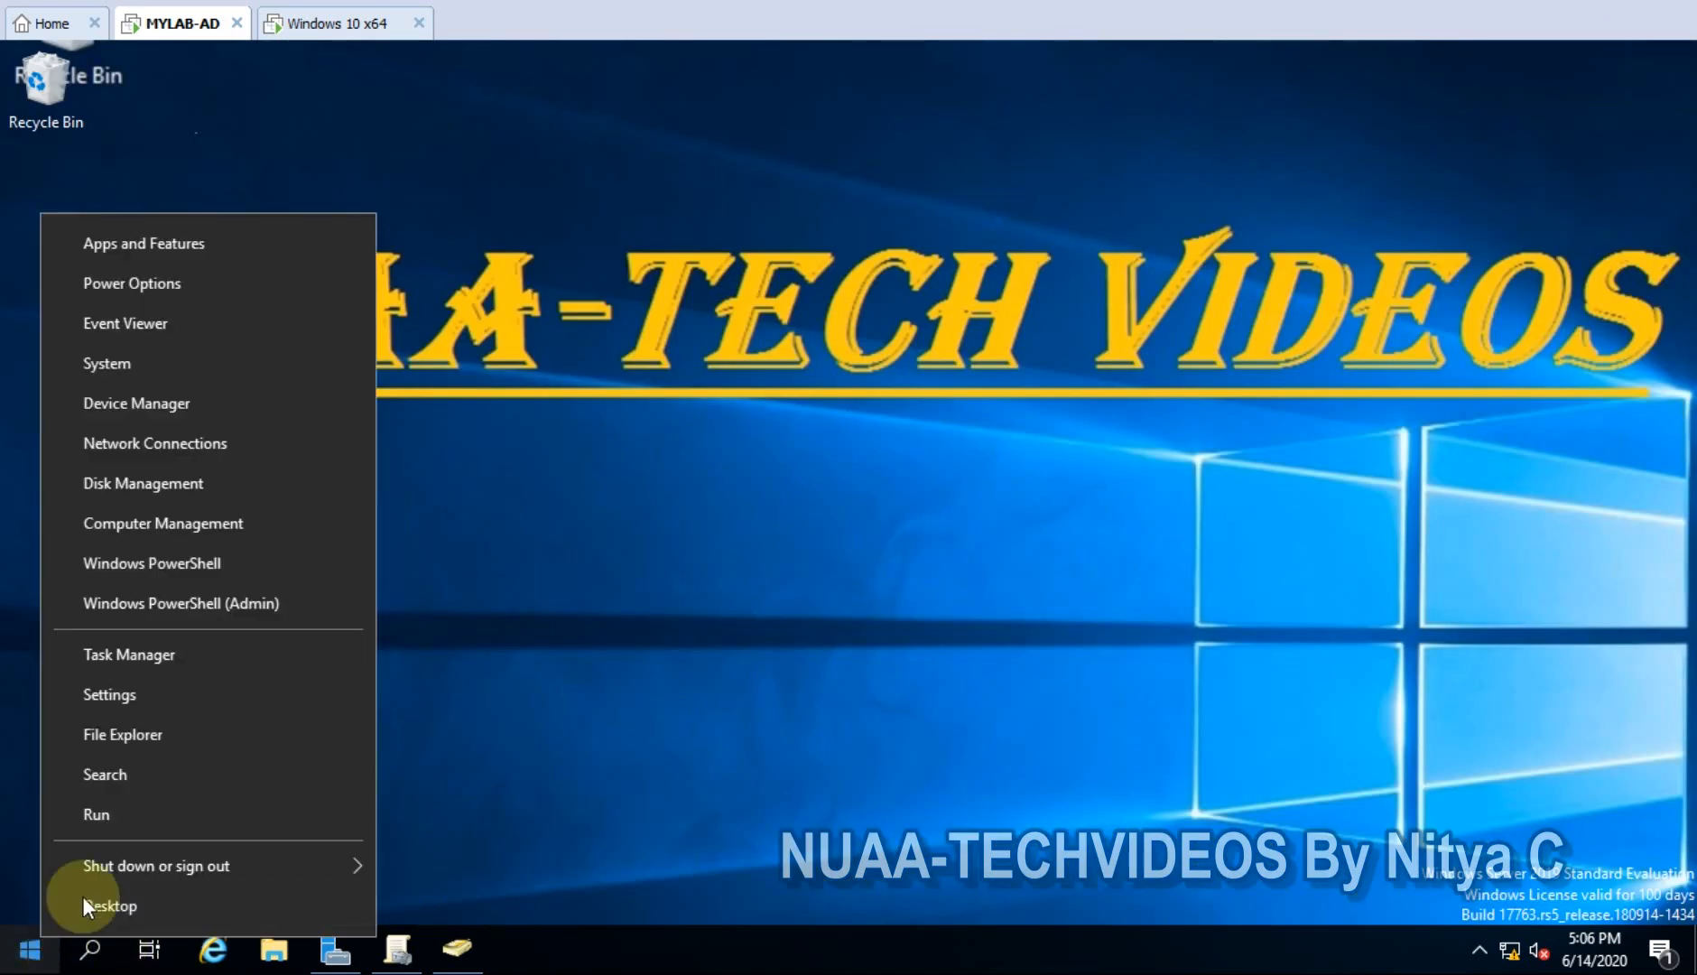
{"action": "left_click", "coordinate": [113, 810]}
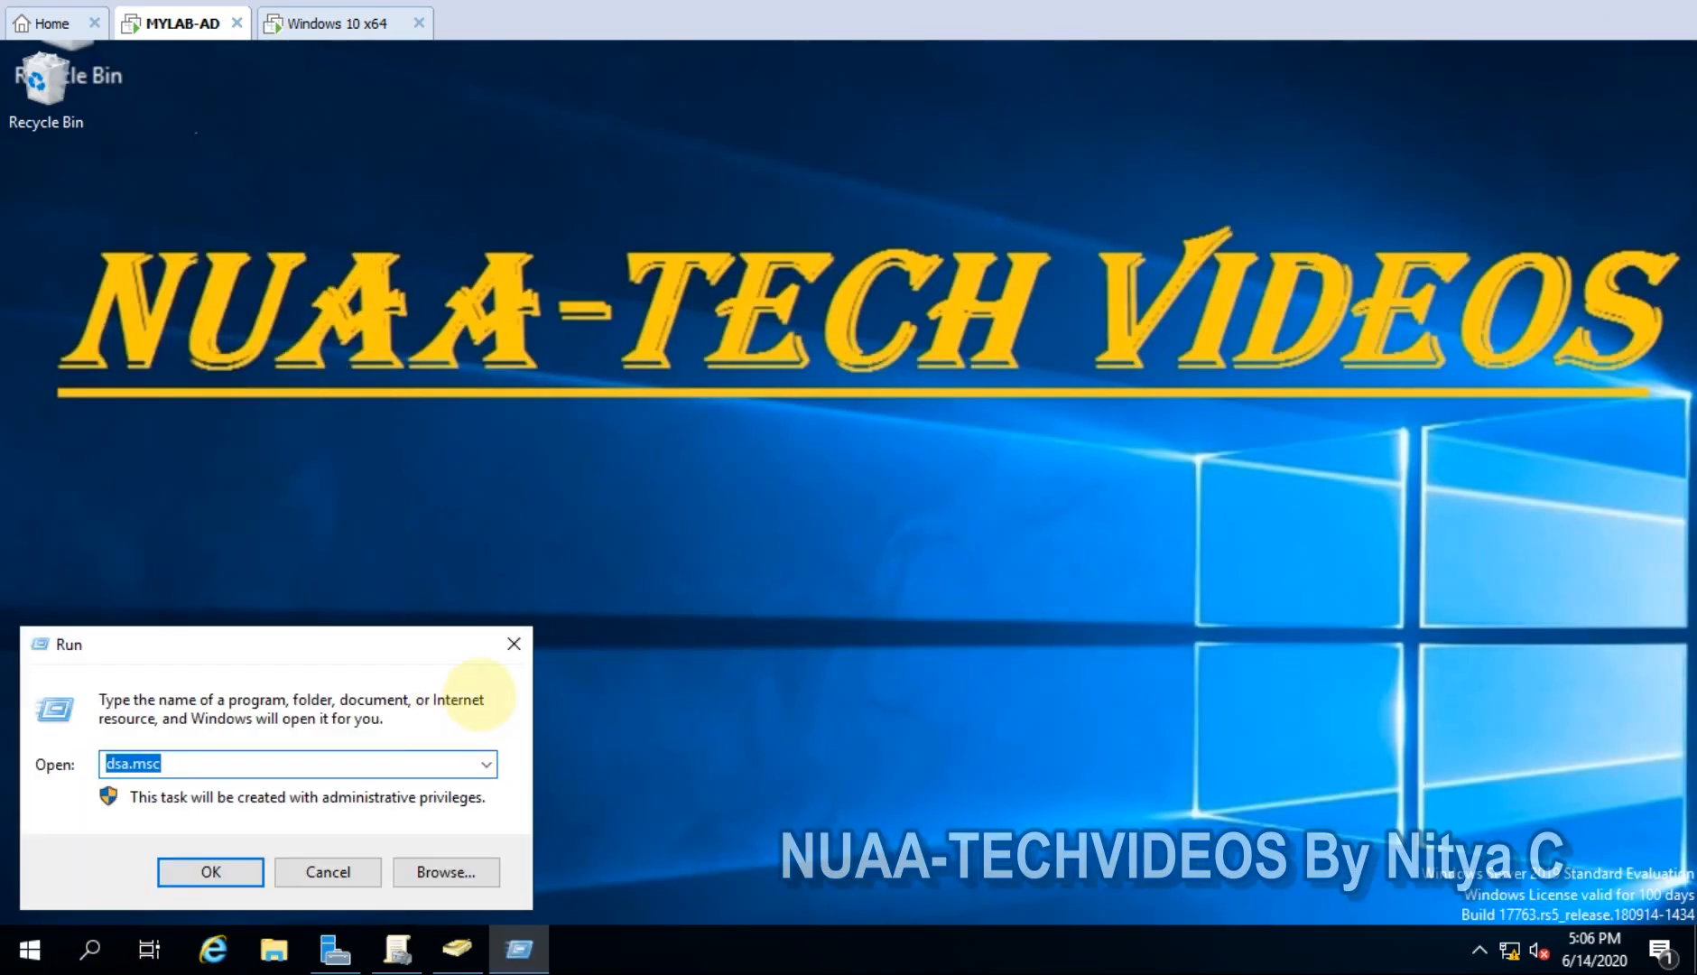
{"action": "type", "text": "gp"}
{"action": "key", "text": "Down"}
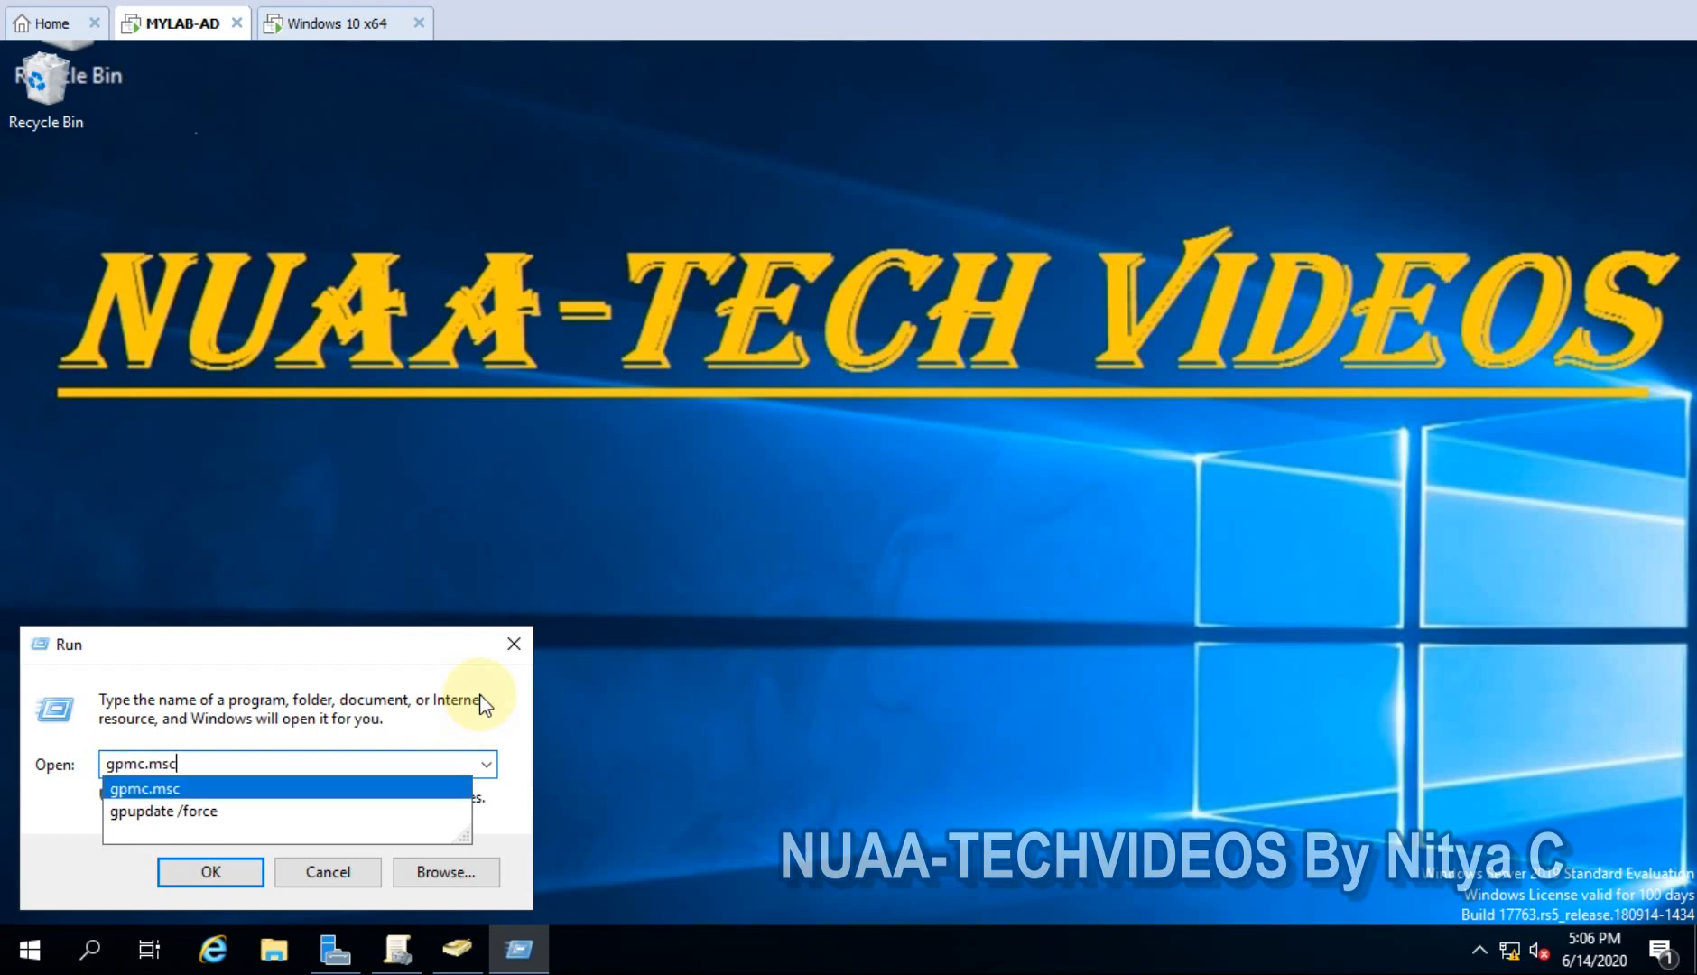
{"action": "key", "text": "Down"}
{"action": "key", "text": "Return"}
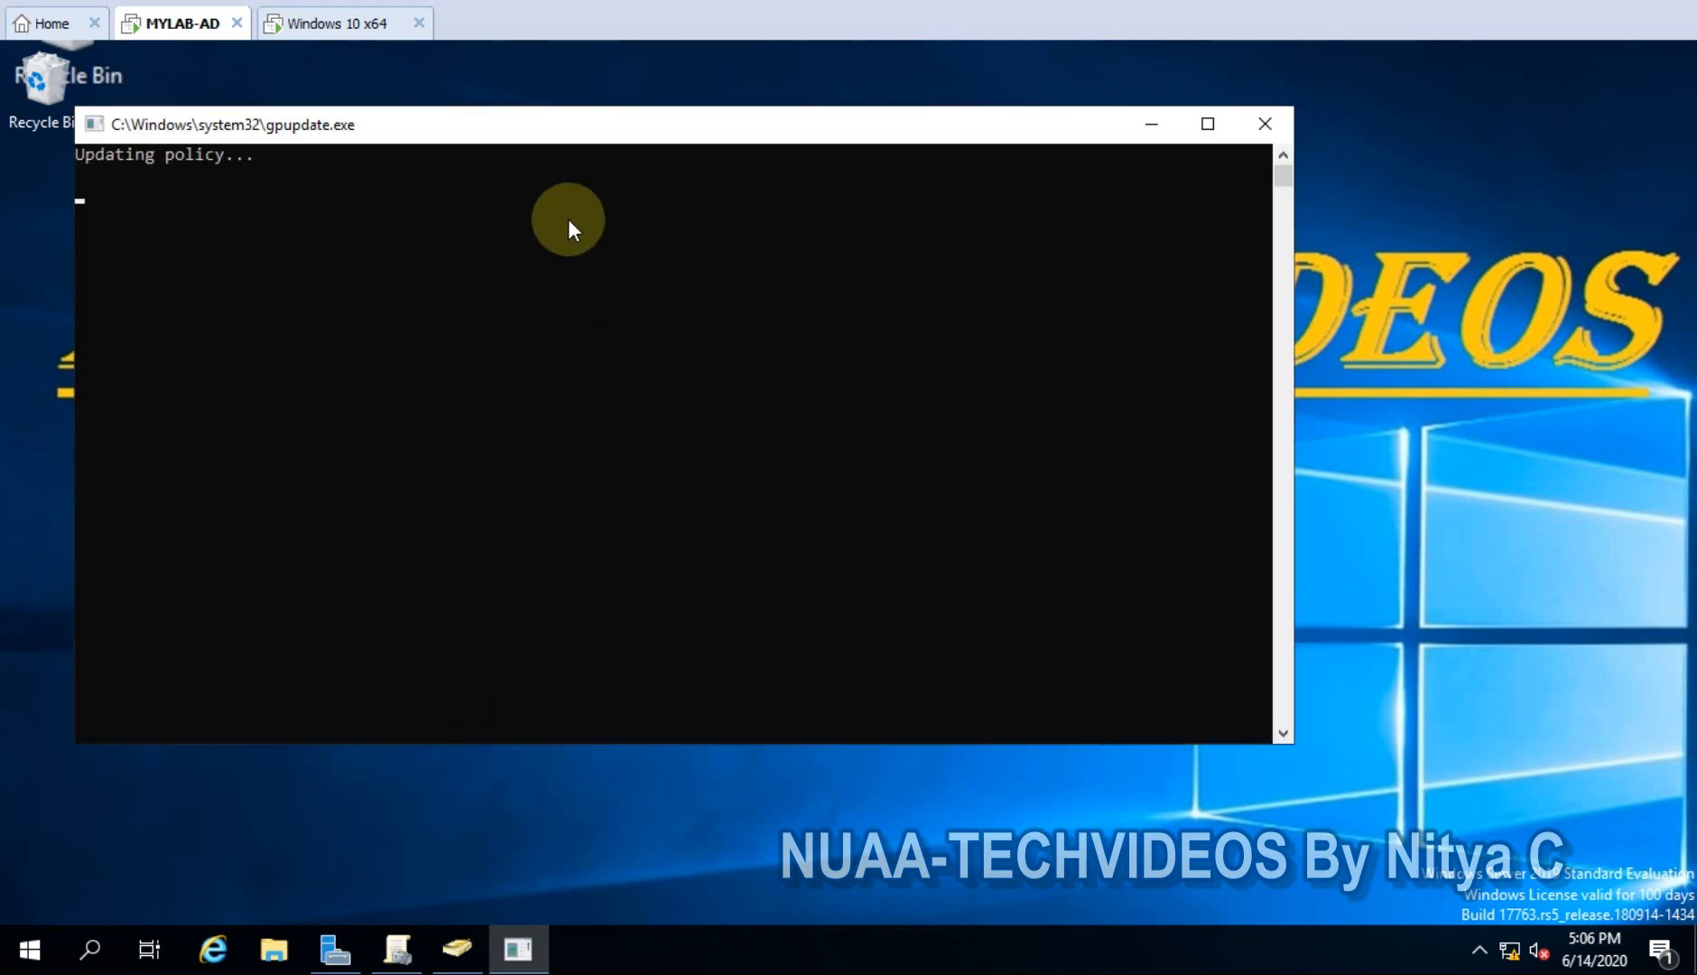
{"action": "left_click", "coordinate": [348, 29]}
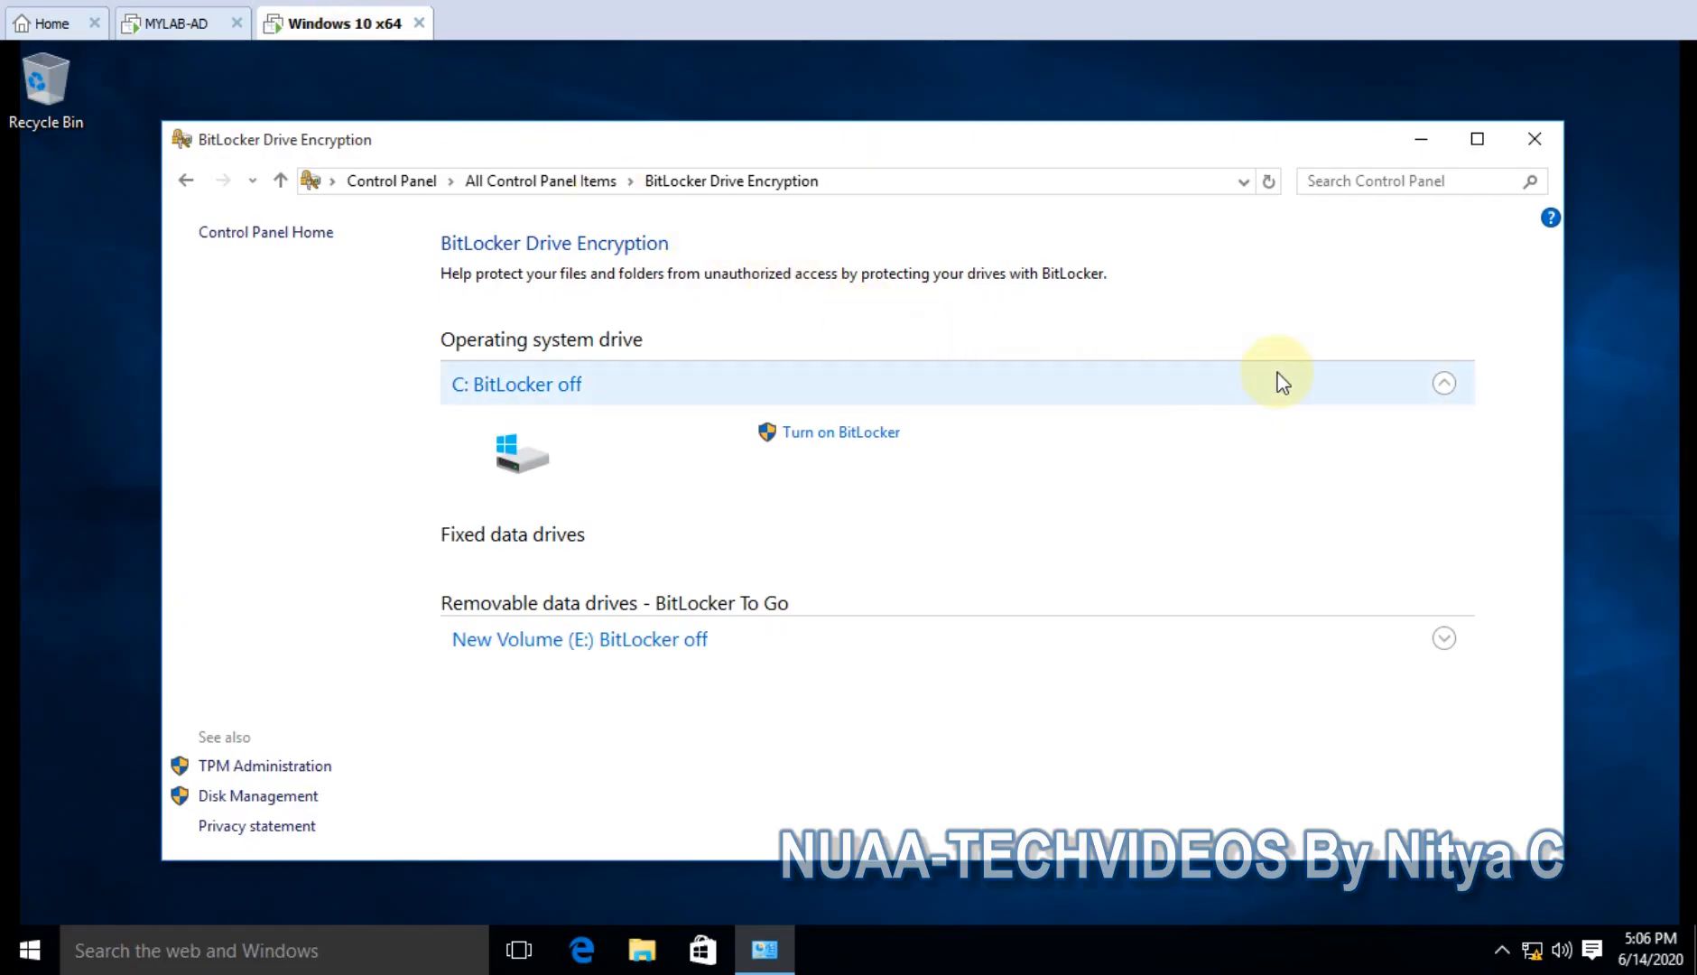
- Minimize the BitLocker window and run gpupdate /force in a Command Prompt started from Run
{"action": "left_click", "coordinate": [1420, 139]}
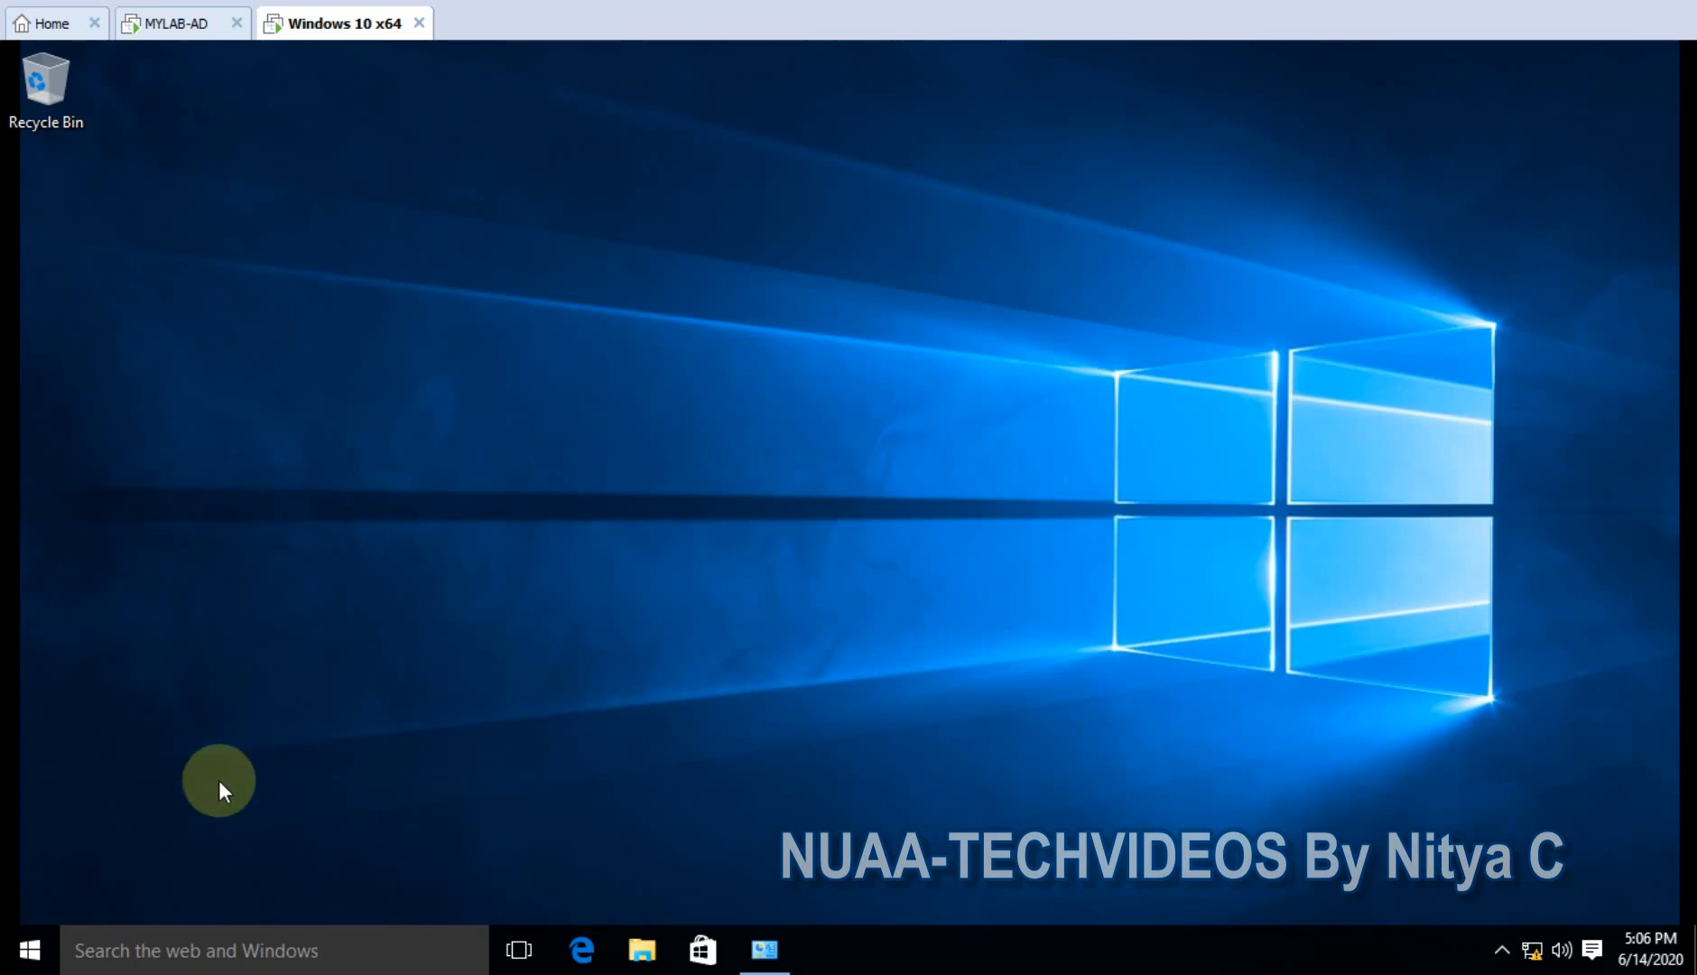
{"action": "right_click", "coordinate": [29, 949]}
{"action": "left_click", "coordinate": [82, 866]}
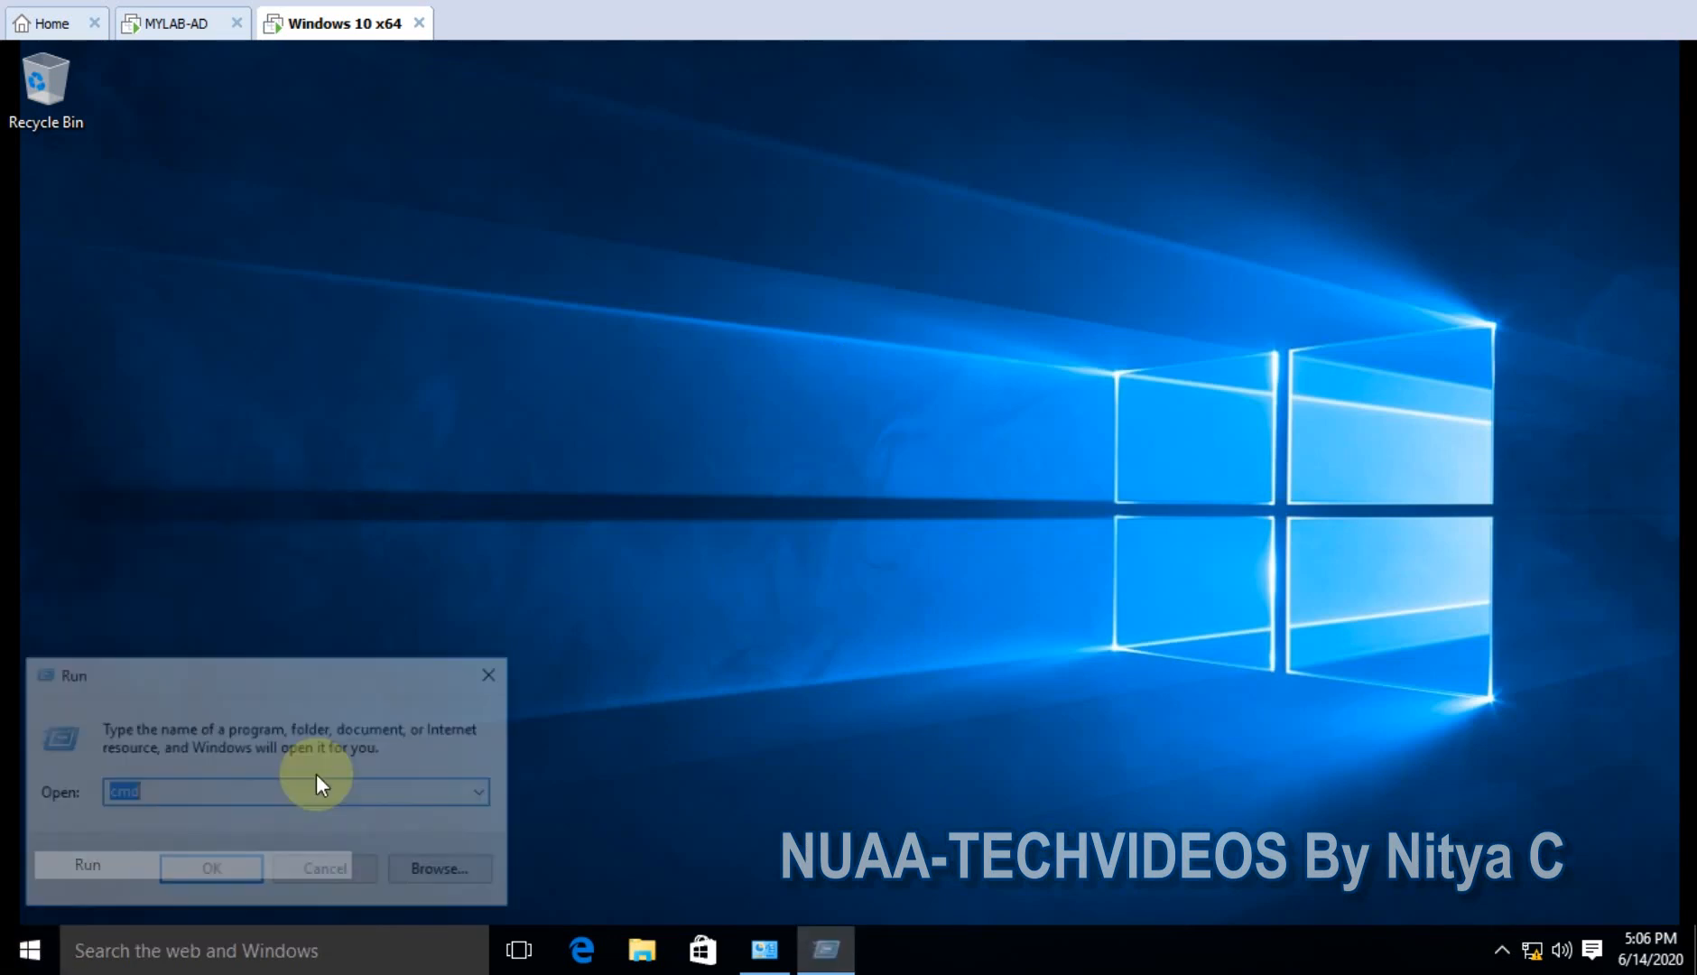
{"action": "key", "text": "Return"}
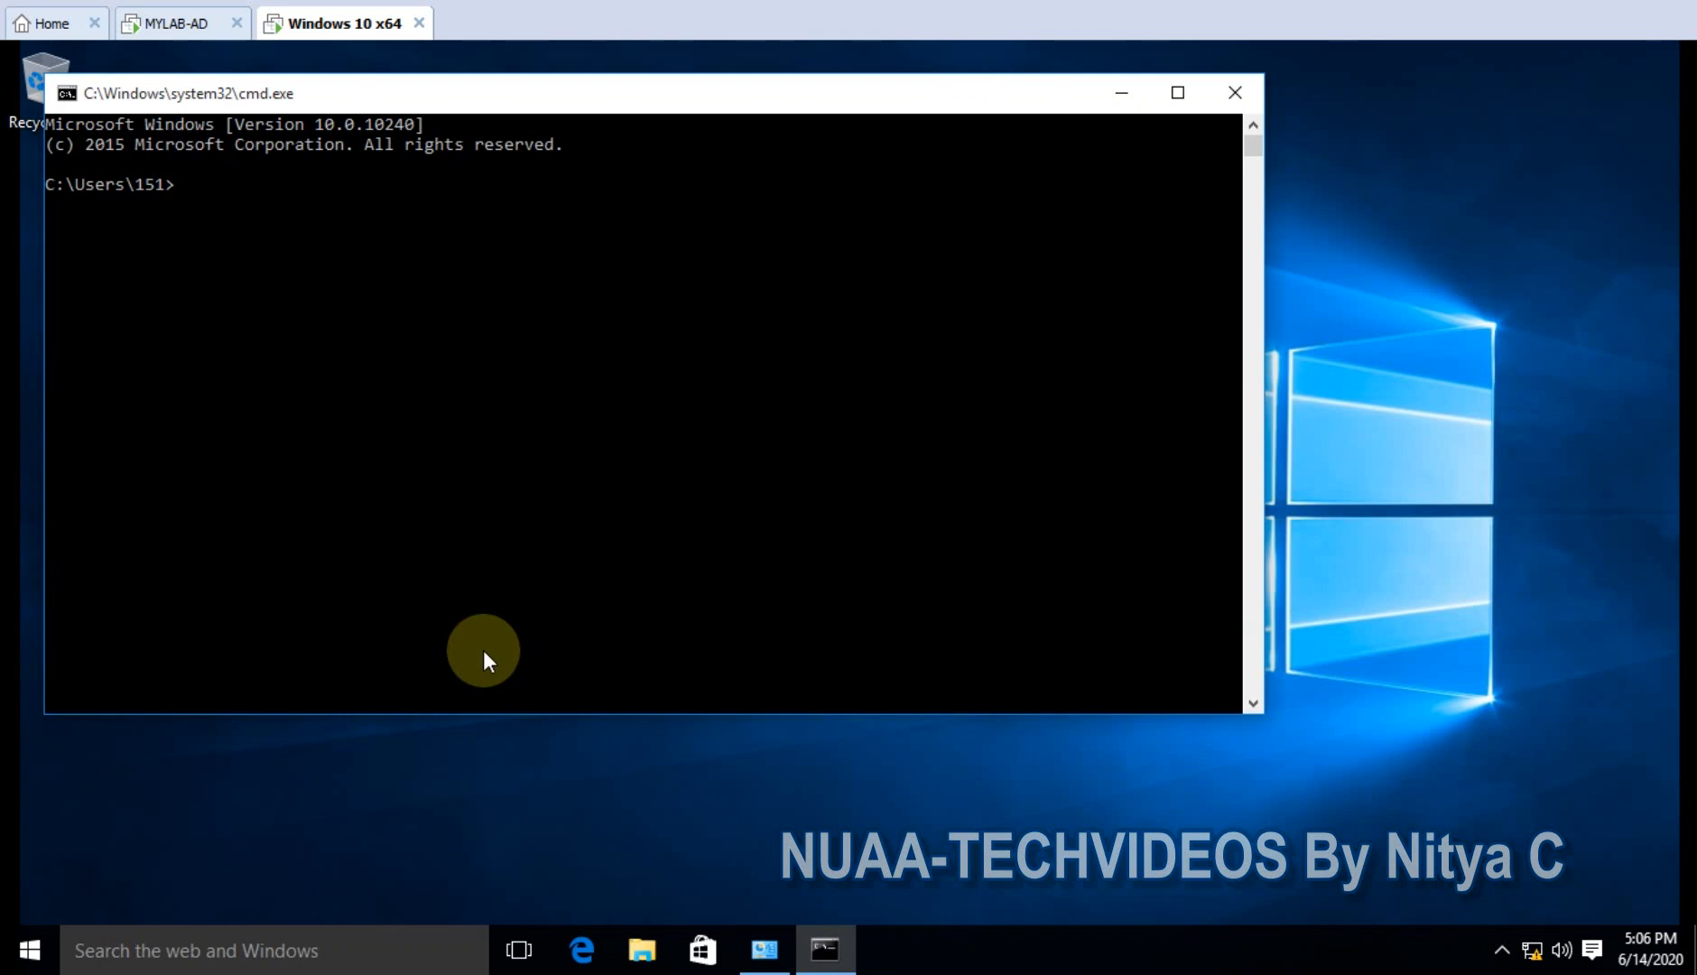
{"action": "type", "text": "gpupdate /force"}
{"action": "key", "text": "Return"}
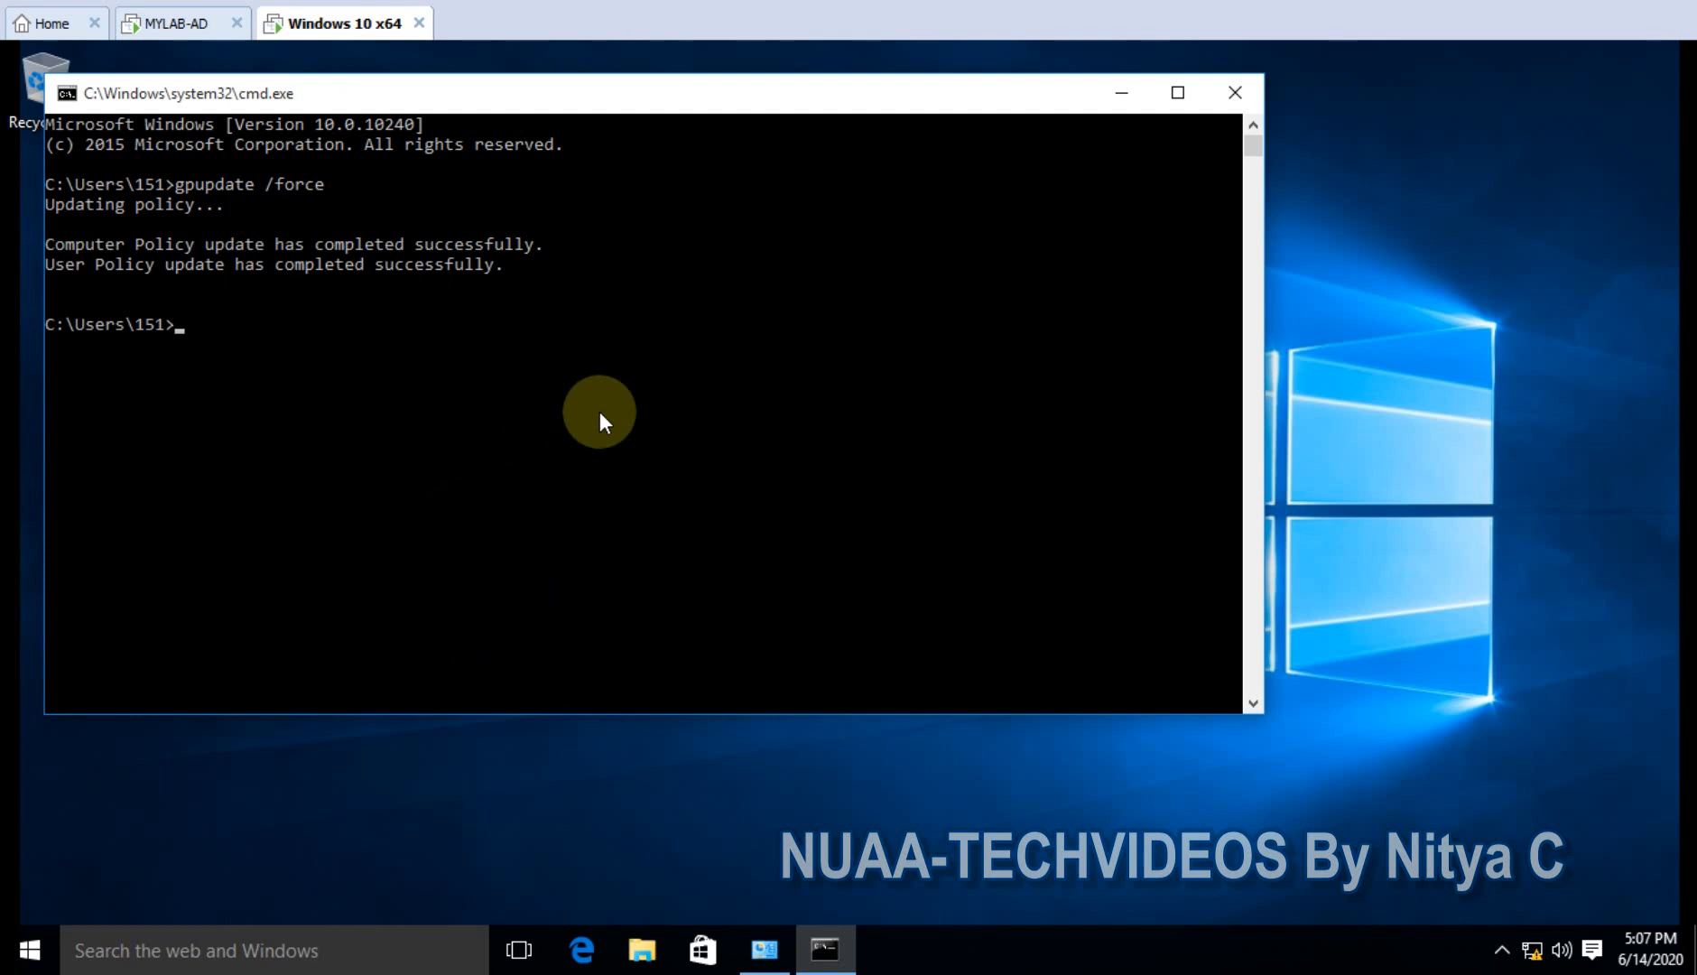
- Minimize Command Prompt, close the BitLocker Drive Encryption window, and refresh the desktop
{"action": "left_click", "coordinate": [1122, 92]}
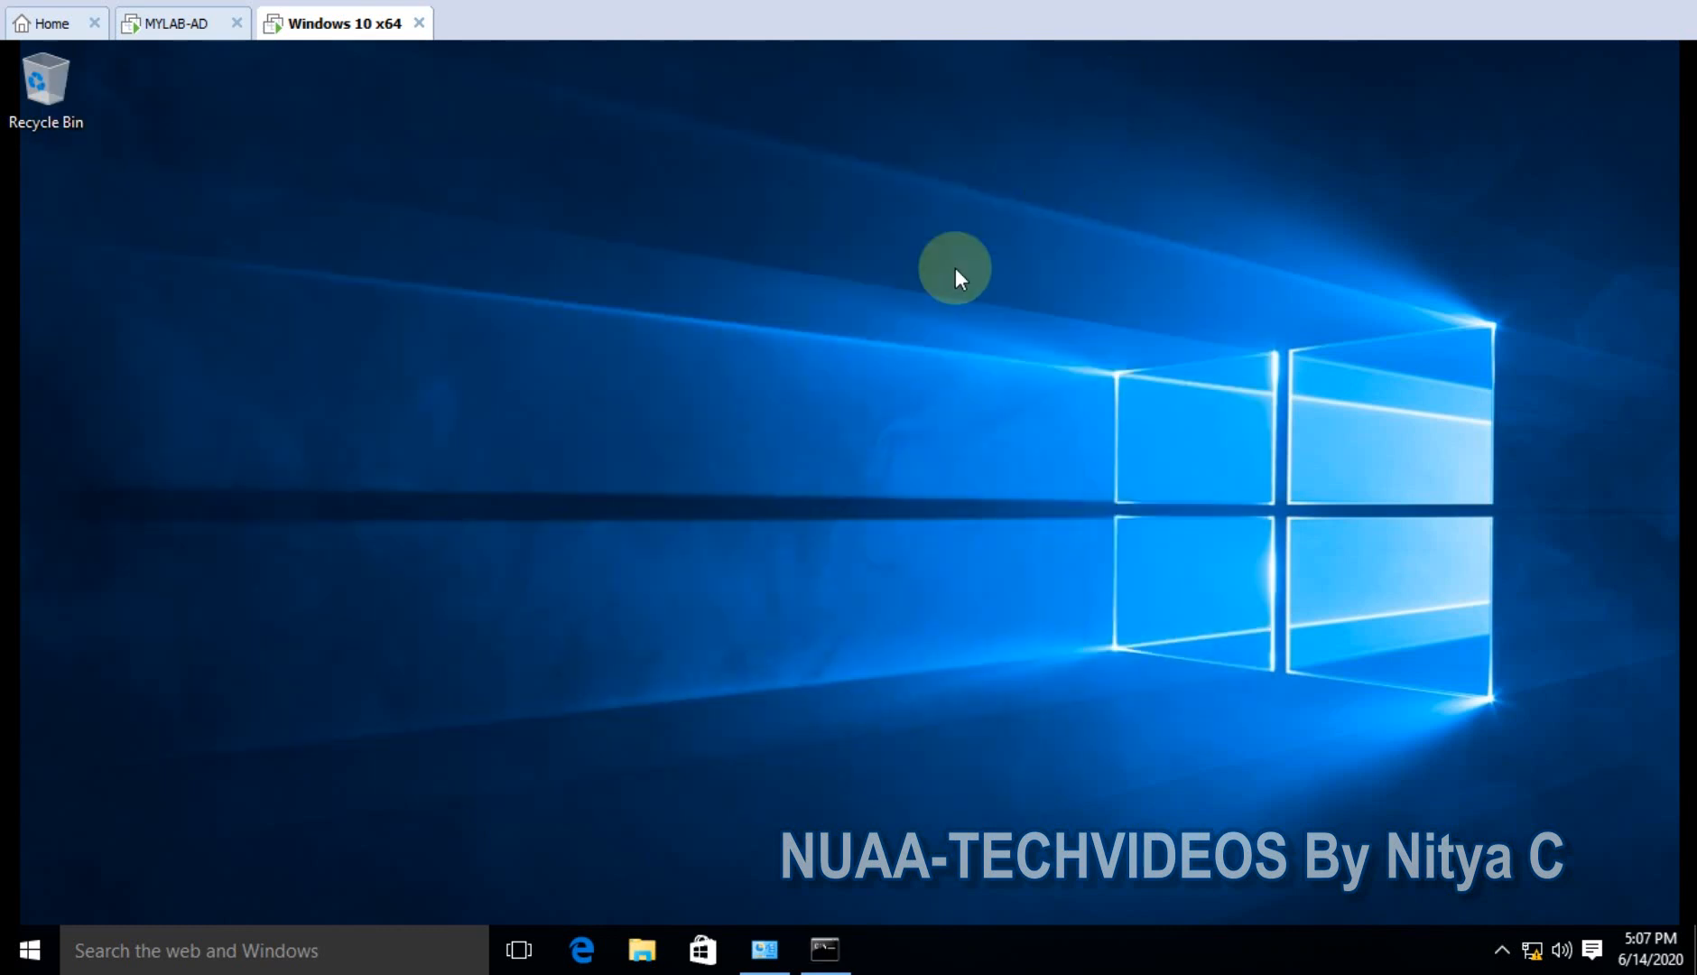
{"action": "left_click", "coordinate": [758, 957]}
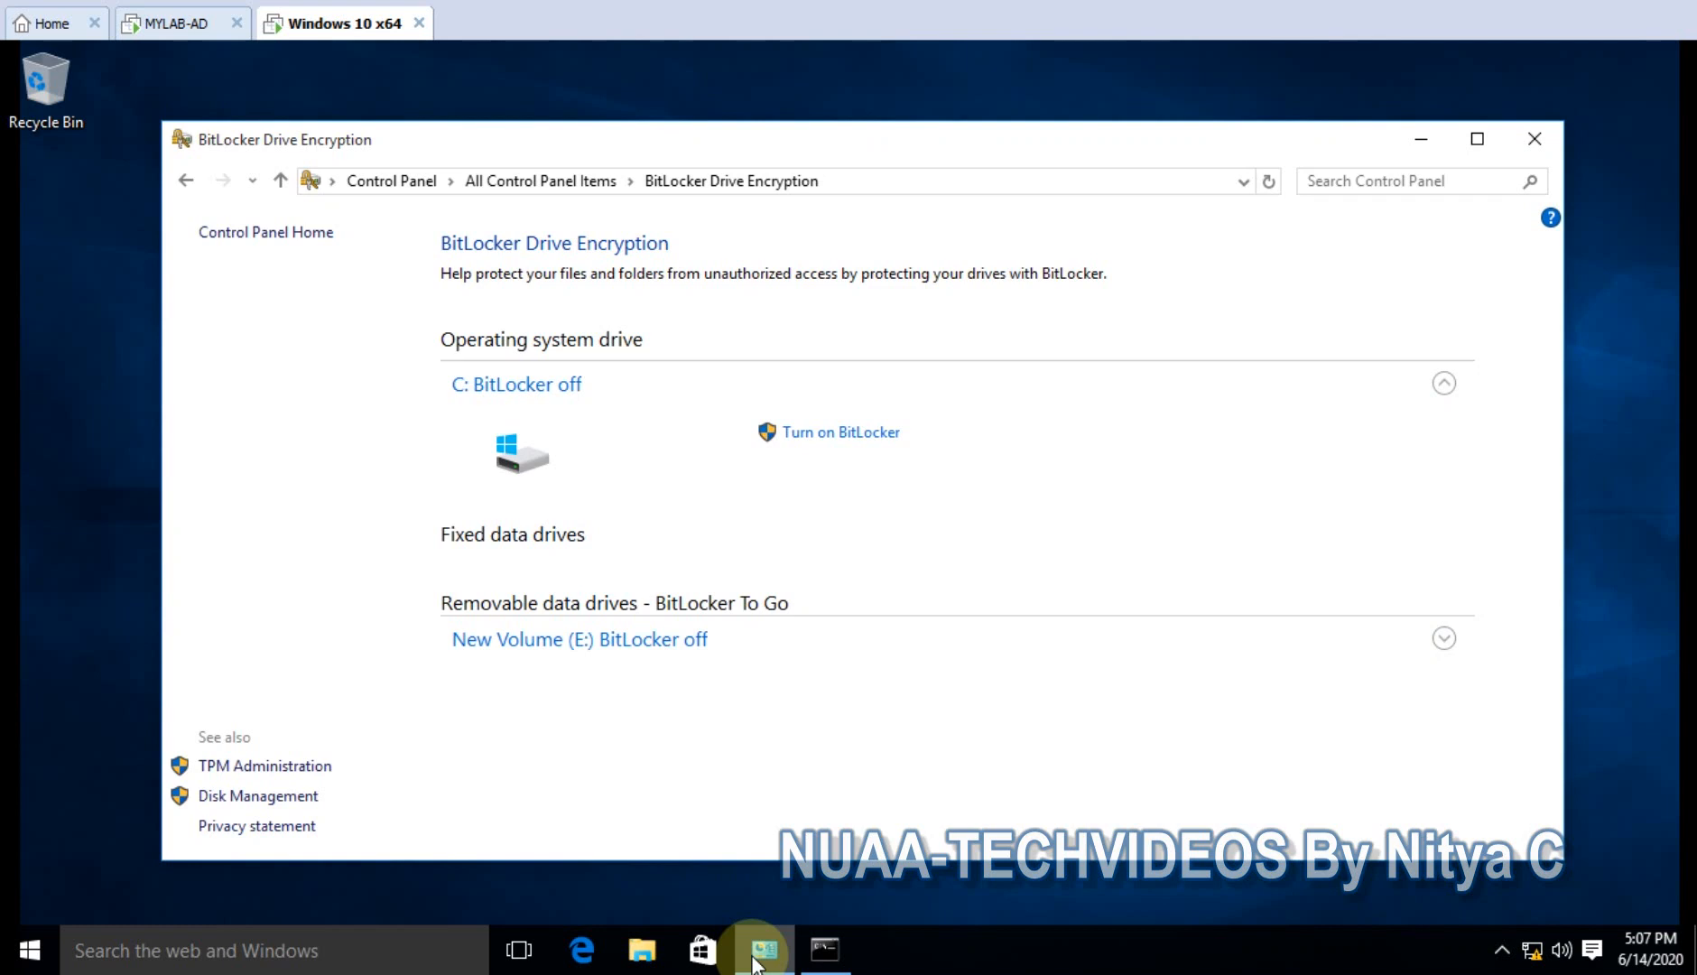
{"action": "left_click", "coordinate": [1530, 143]}
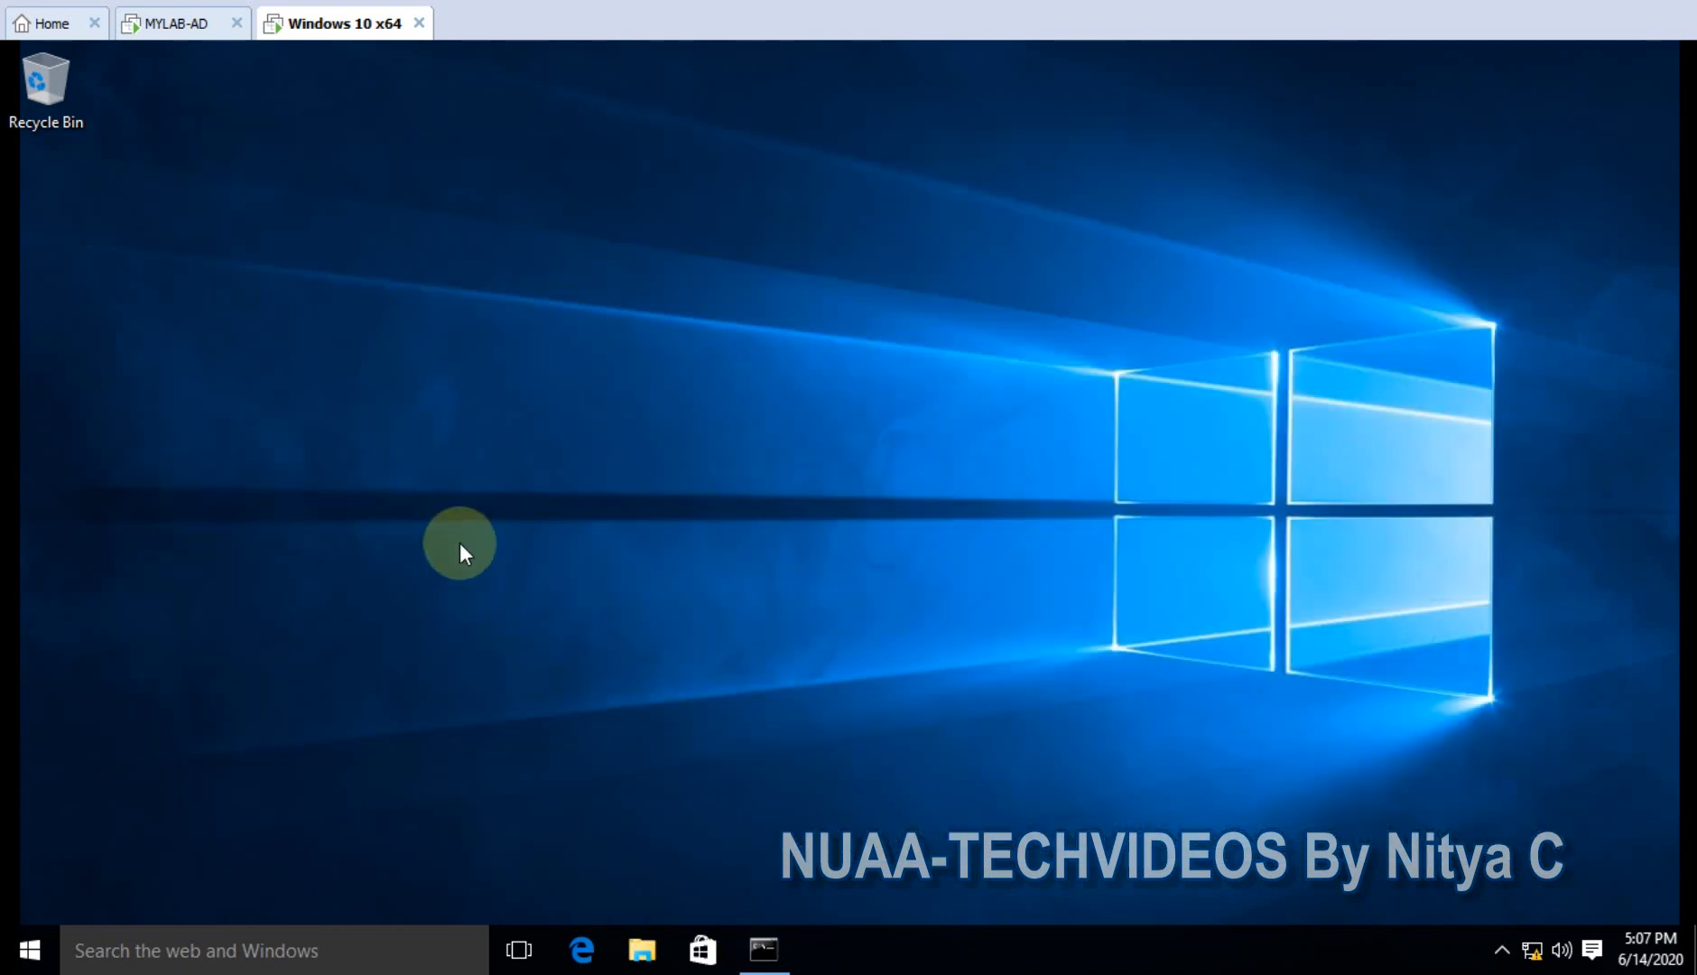
{"action": "right_click", "coordinate": [460, 501]}
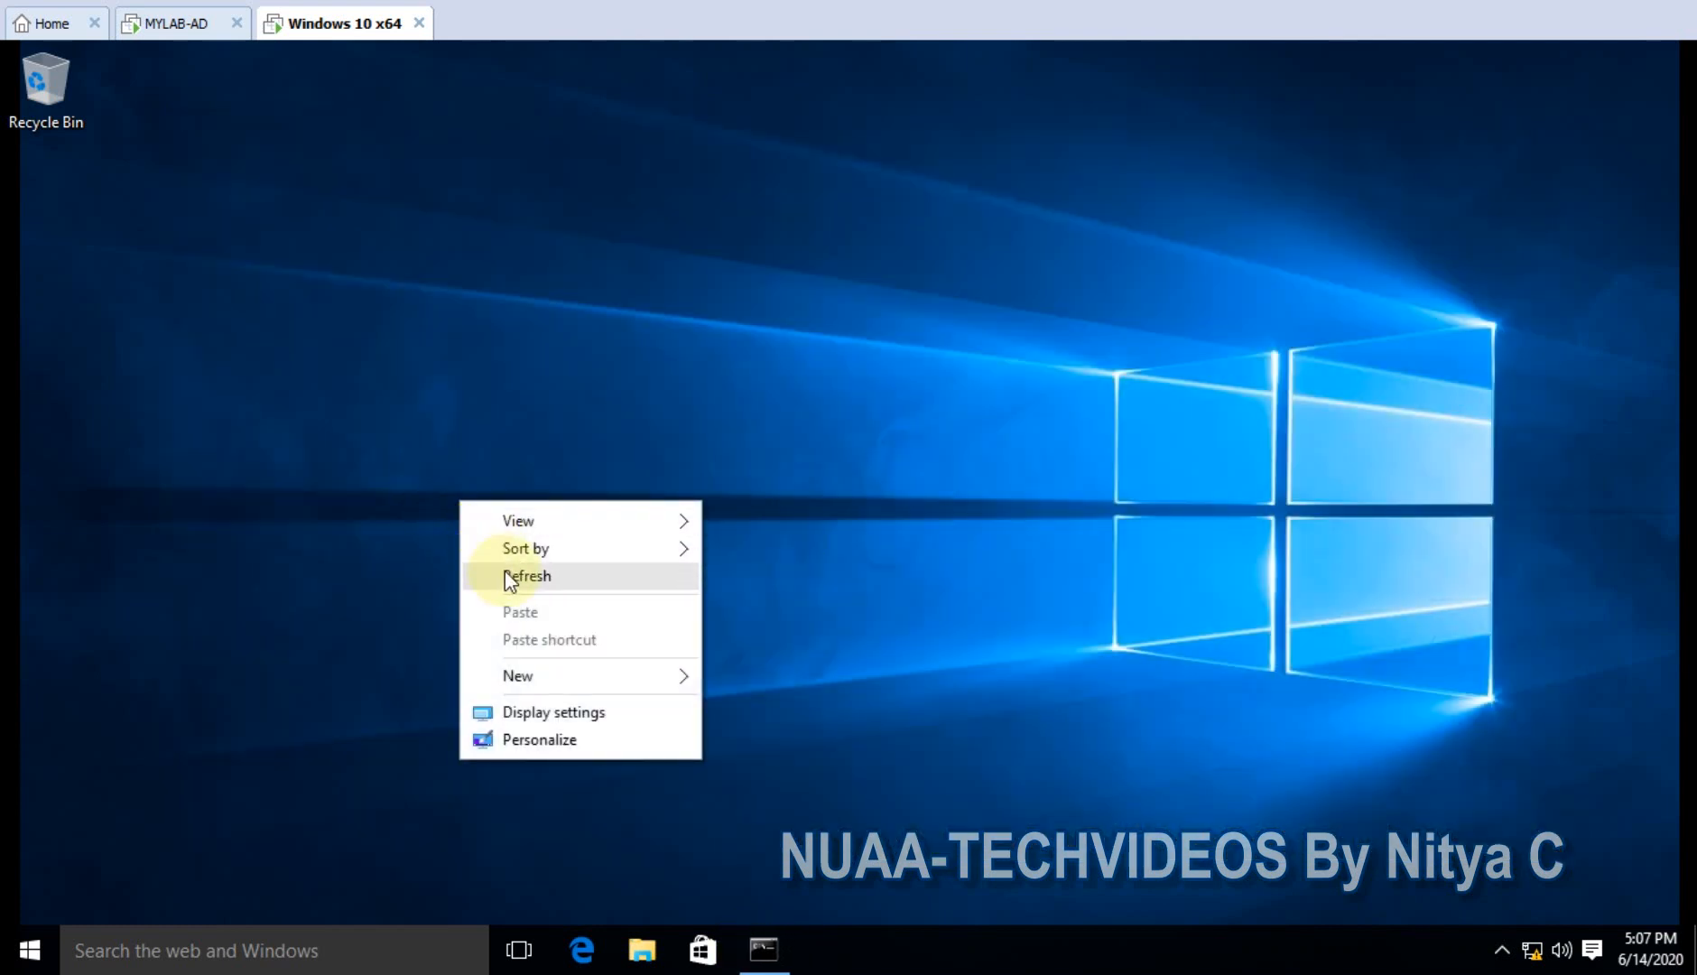
{"action": "left_click", "coordinate": [505, 571]}
- Restart the Windows 10 virtual machine from the Win+X Shut down or sign out menu
{"action": "right_click", "coordinate": [21, 952]}
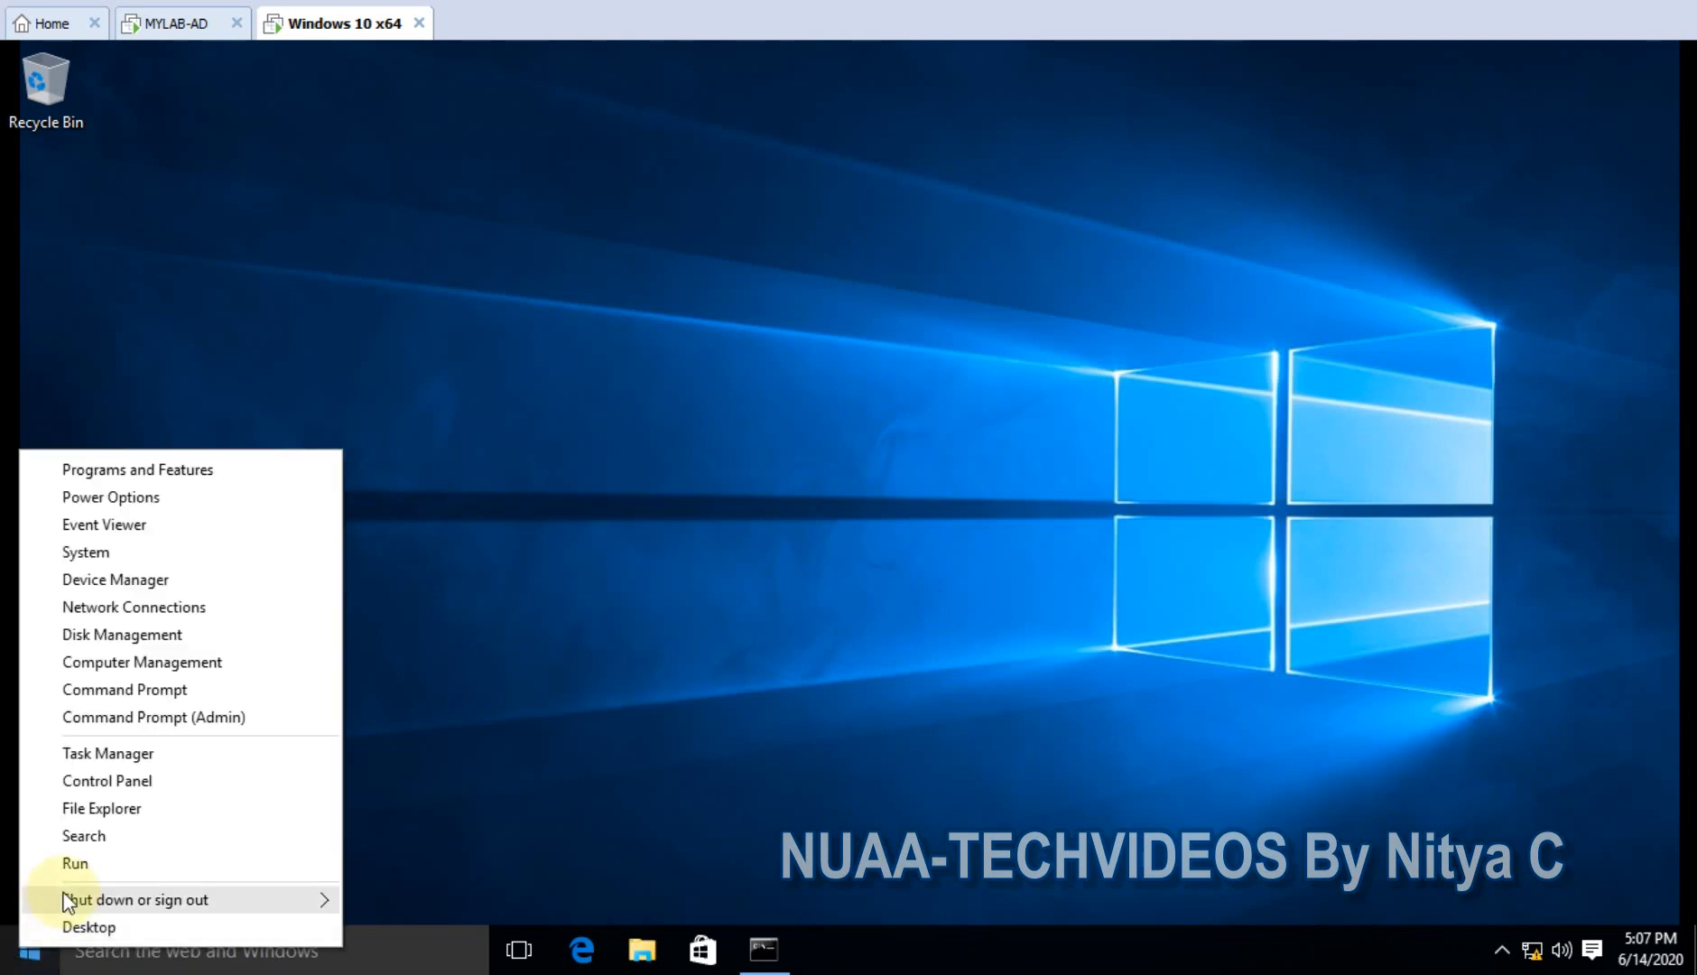
{"action": "mouse_move", "coordinate": [182, 899]}
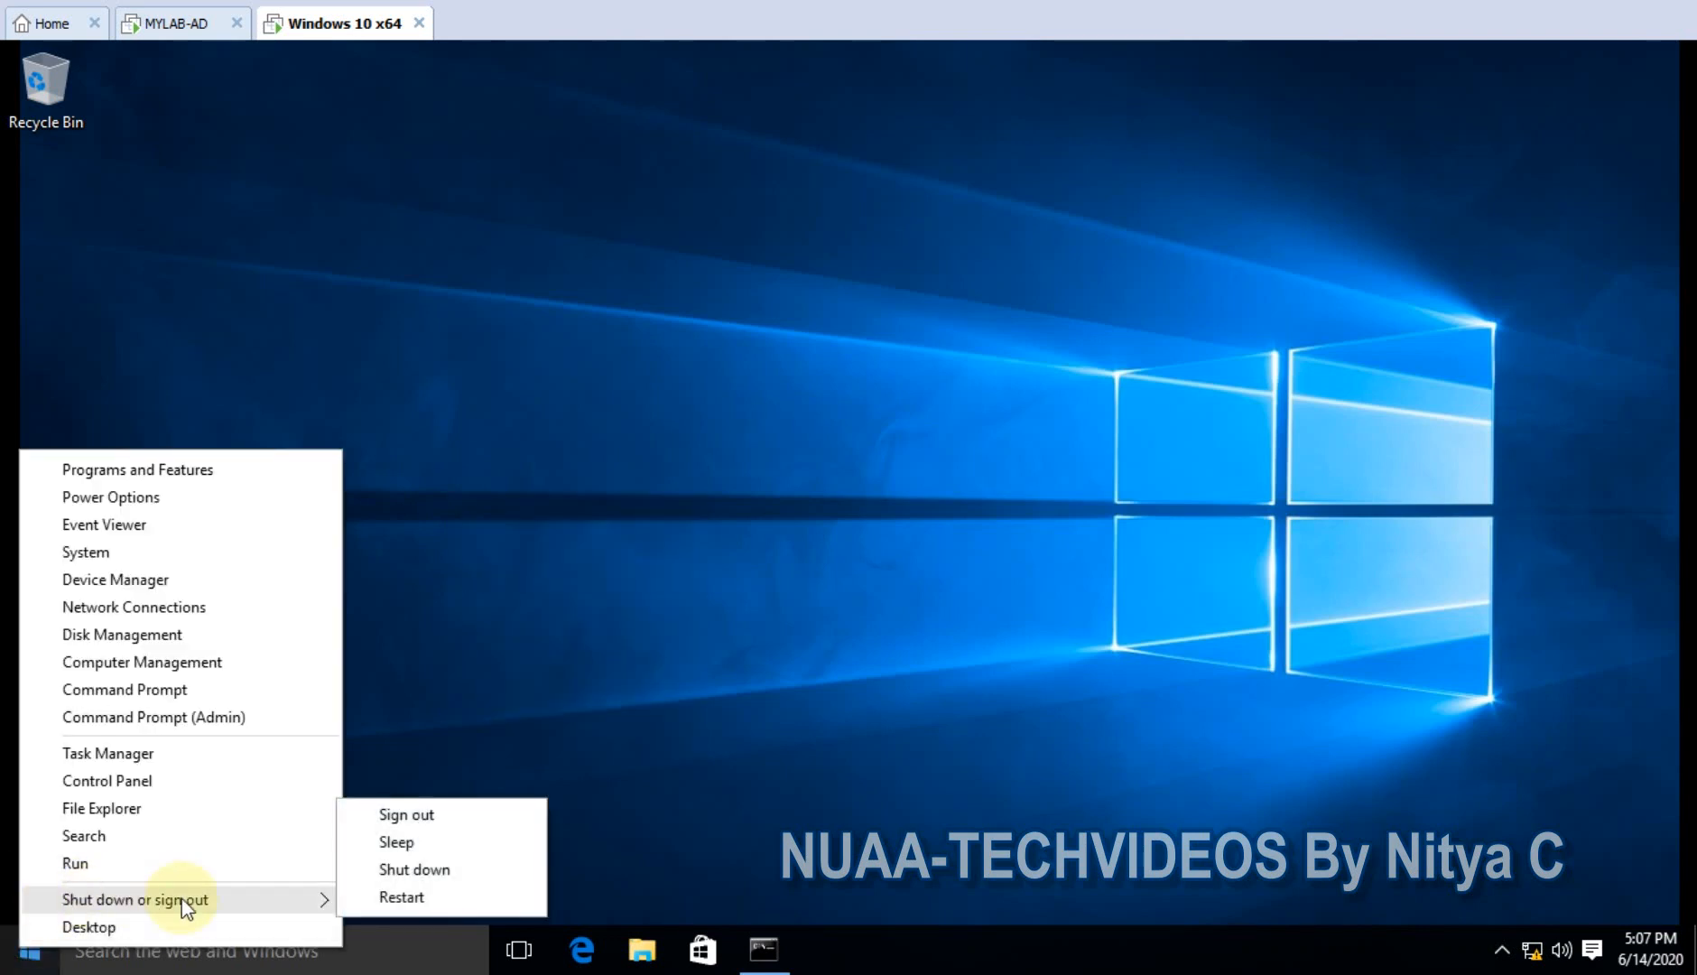
{"action": "left_click", "coordinate": [417, 895]}
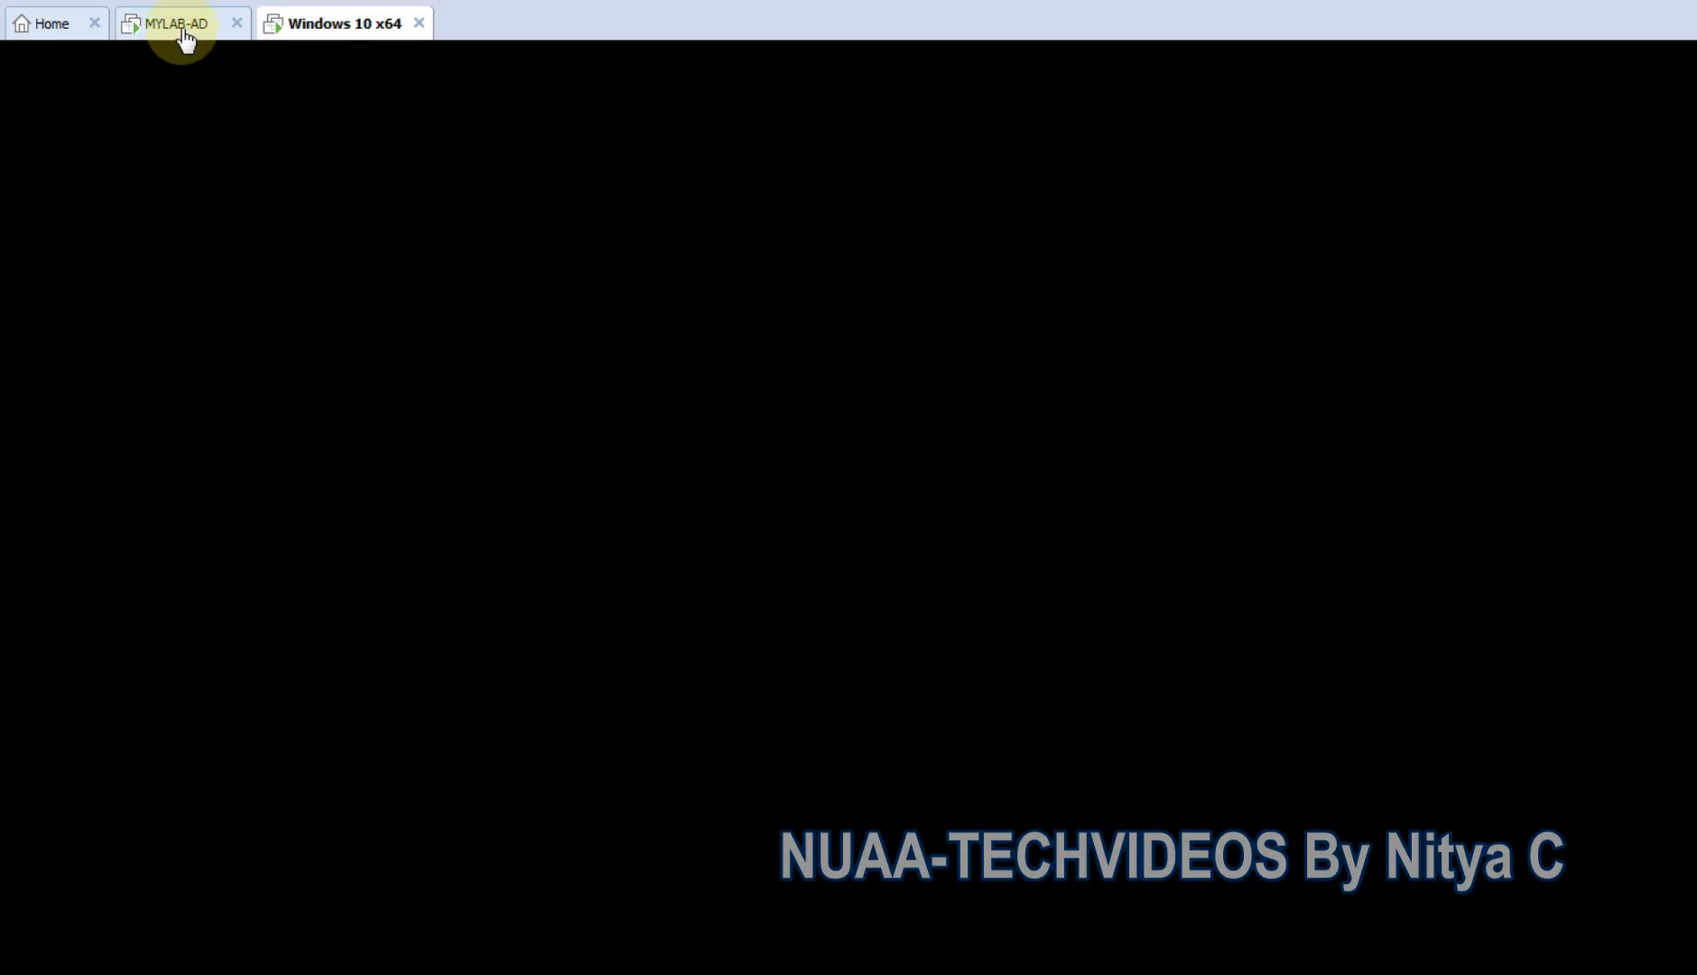
- On MYLAB-AD, start Add Roles and Features from Server Manager and advance to the Features page
{"action": "left_click", "coordinate": [183, 35]}
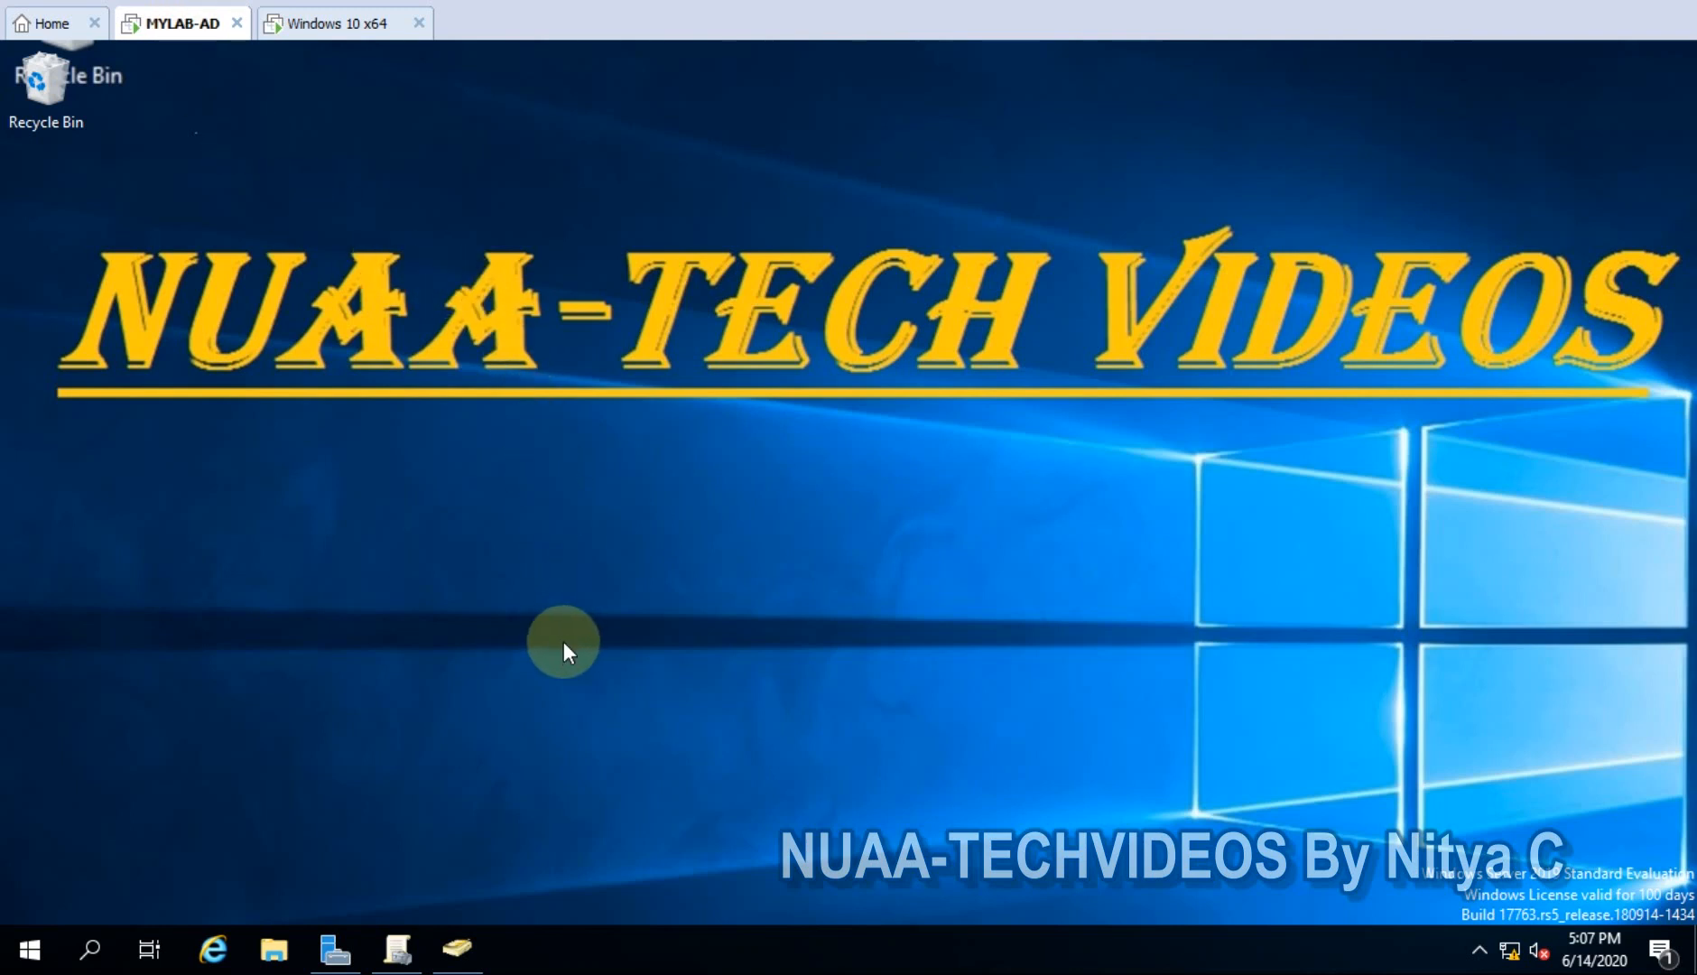
{"action": "left_click", "coordinate": [335, 943]}
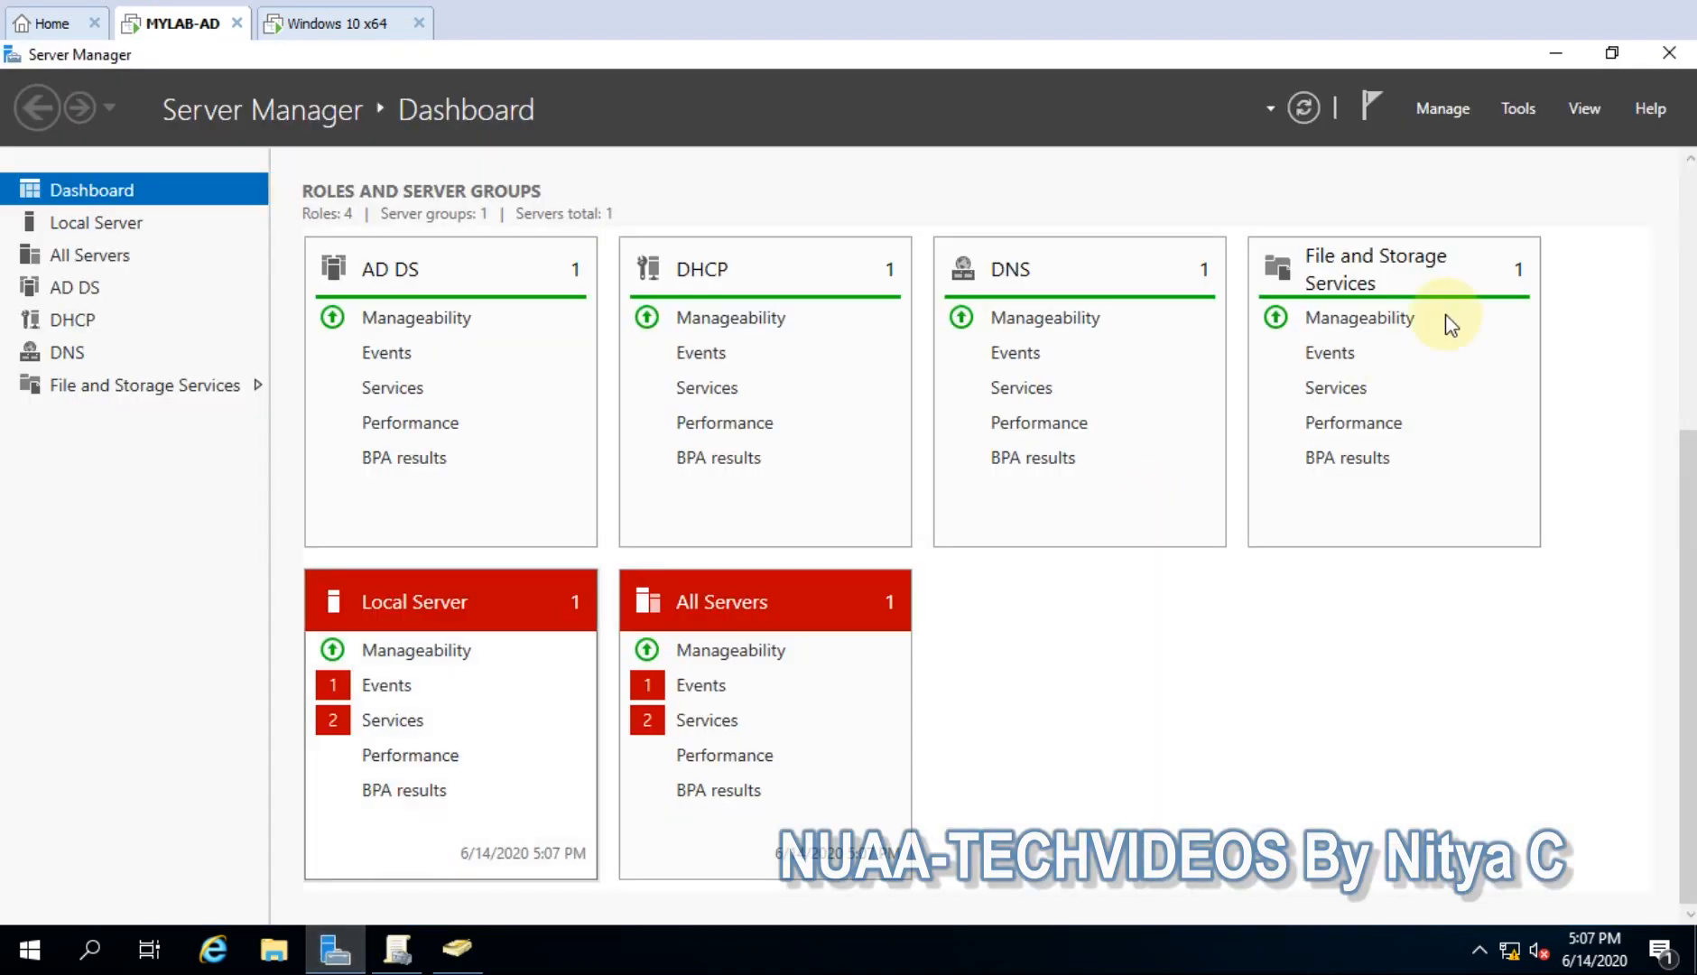
{"action": "left_click", "coordinate": [1450, 107]}
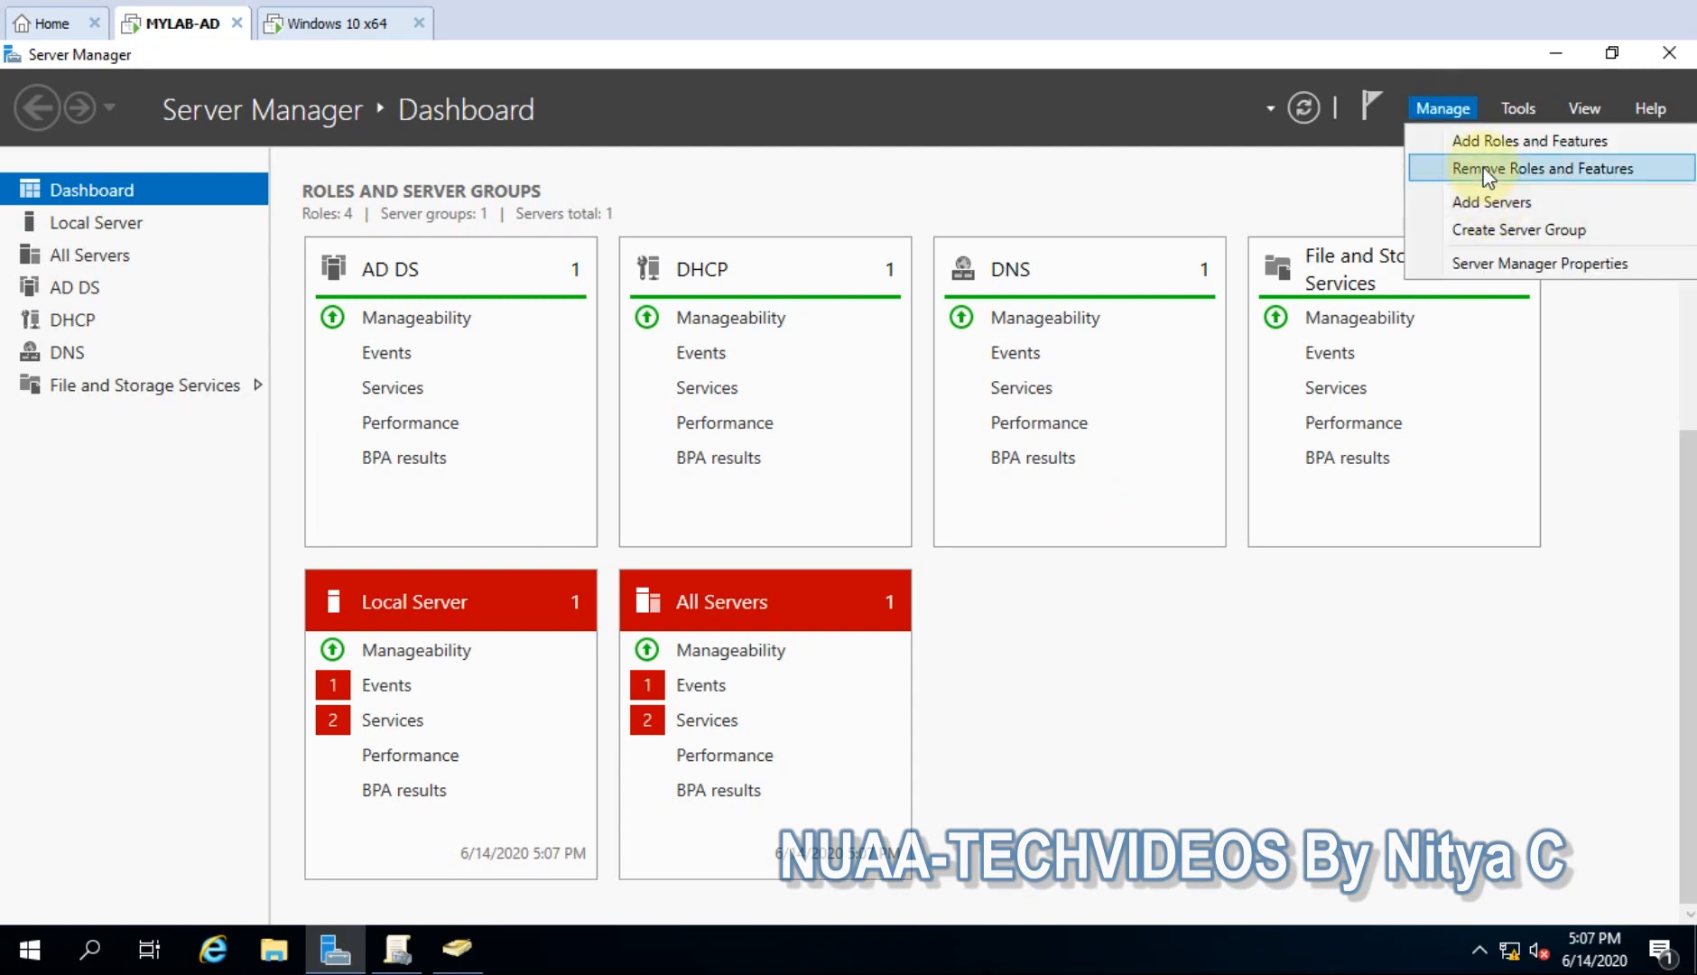
{"action": "left_click", "coordinate": [1469, 144]}
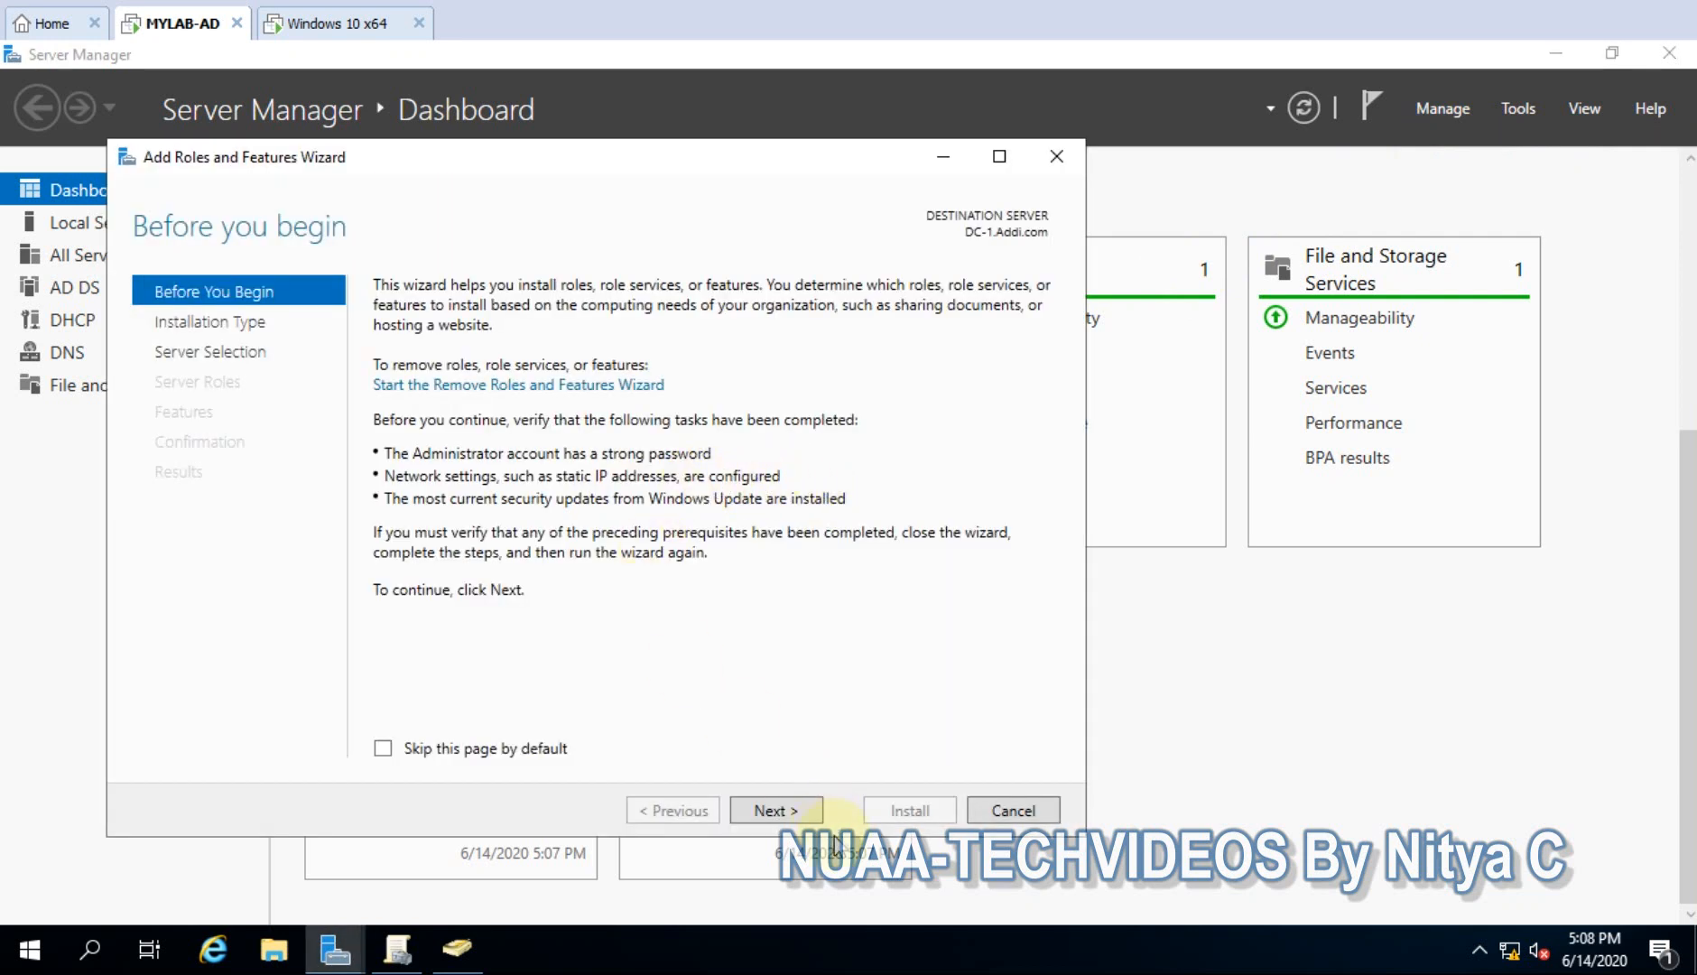
{"action": "left_click", "coordinate": [775, 811]}
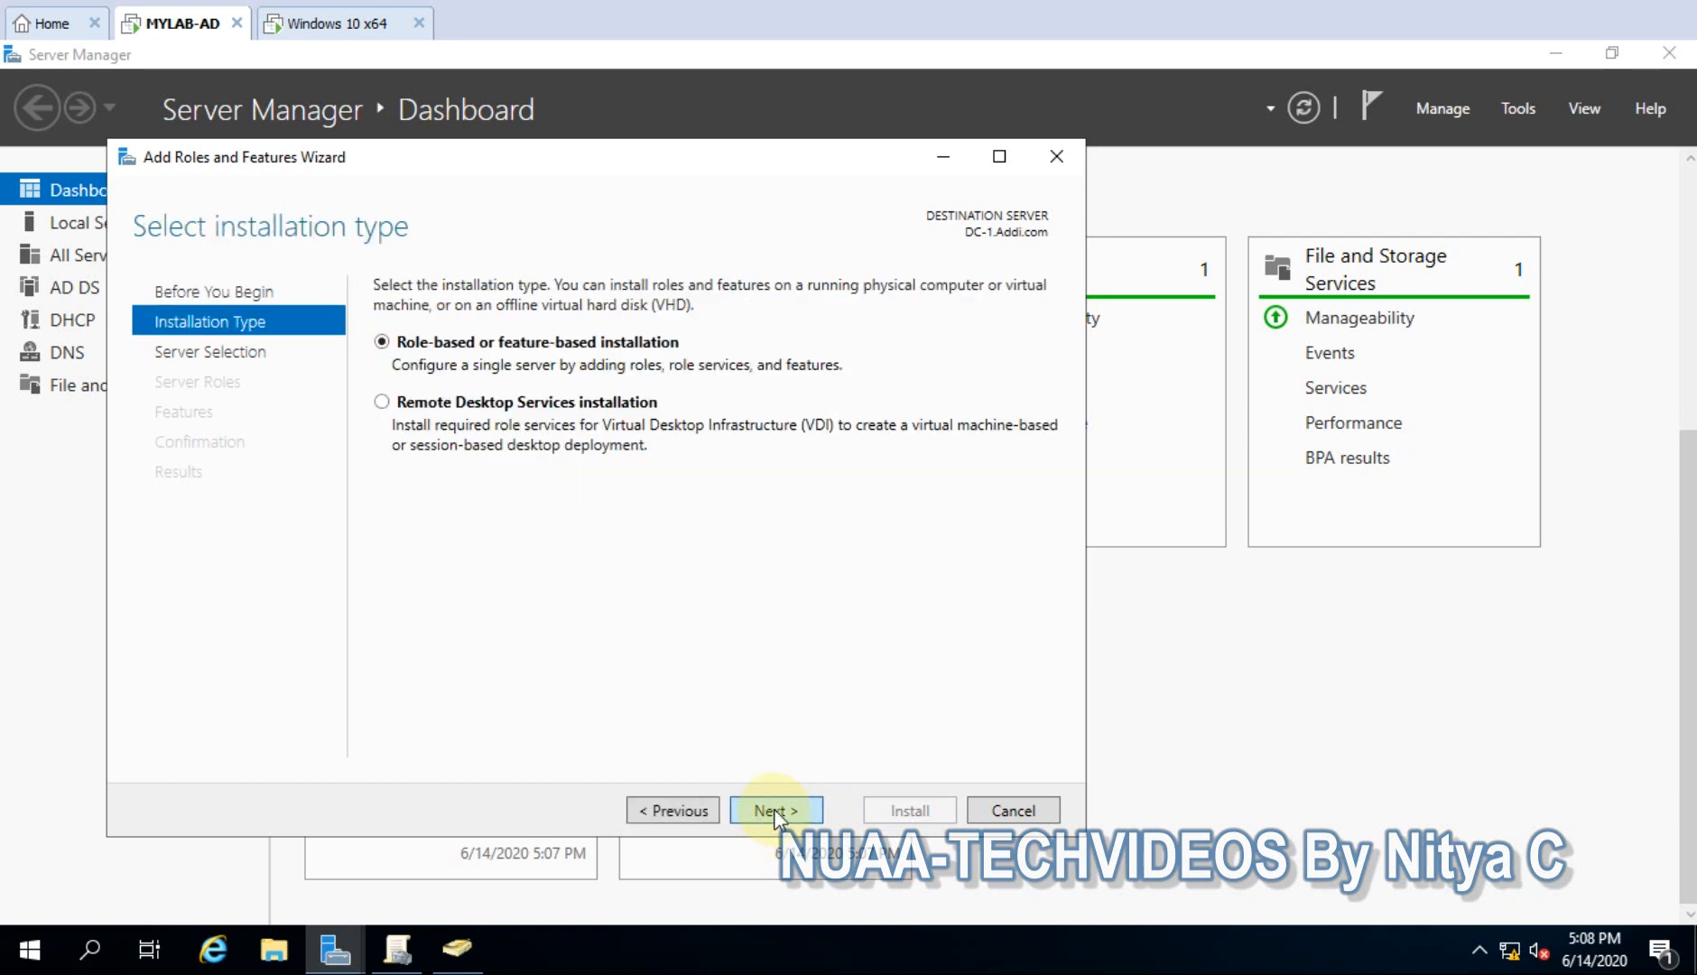
{"action": "left_click", "coordinate": [774, 810]}
{"action": "left_click", "coordinate": [774, 811]}
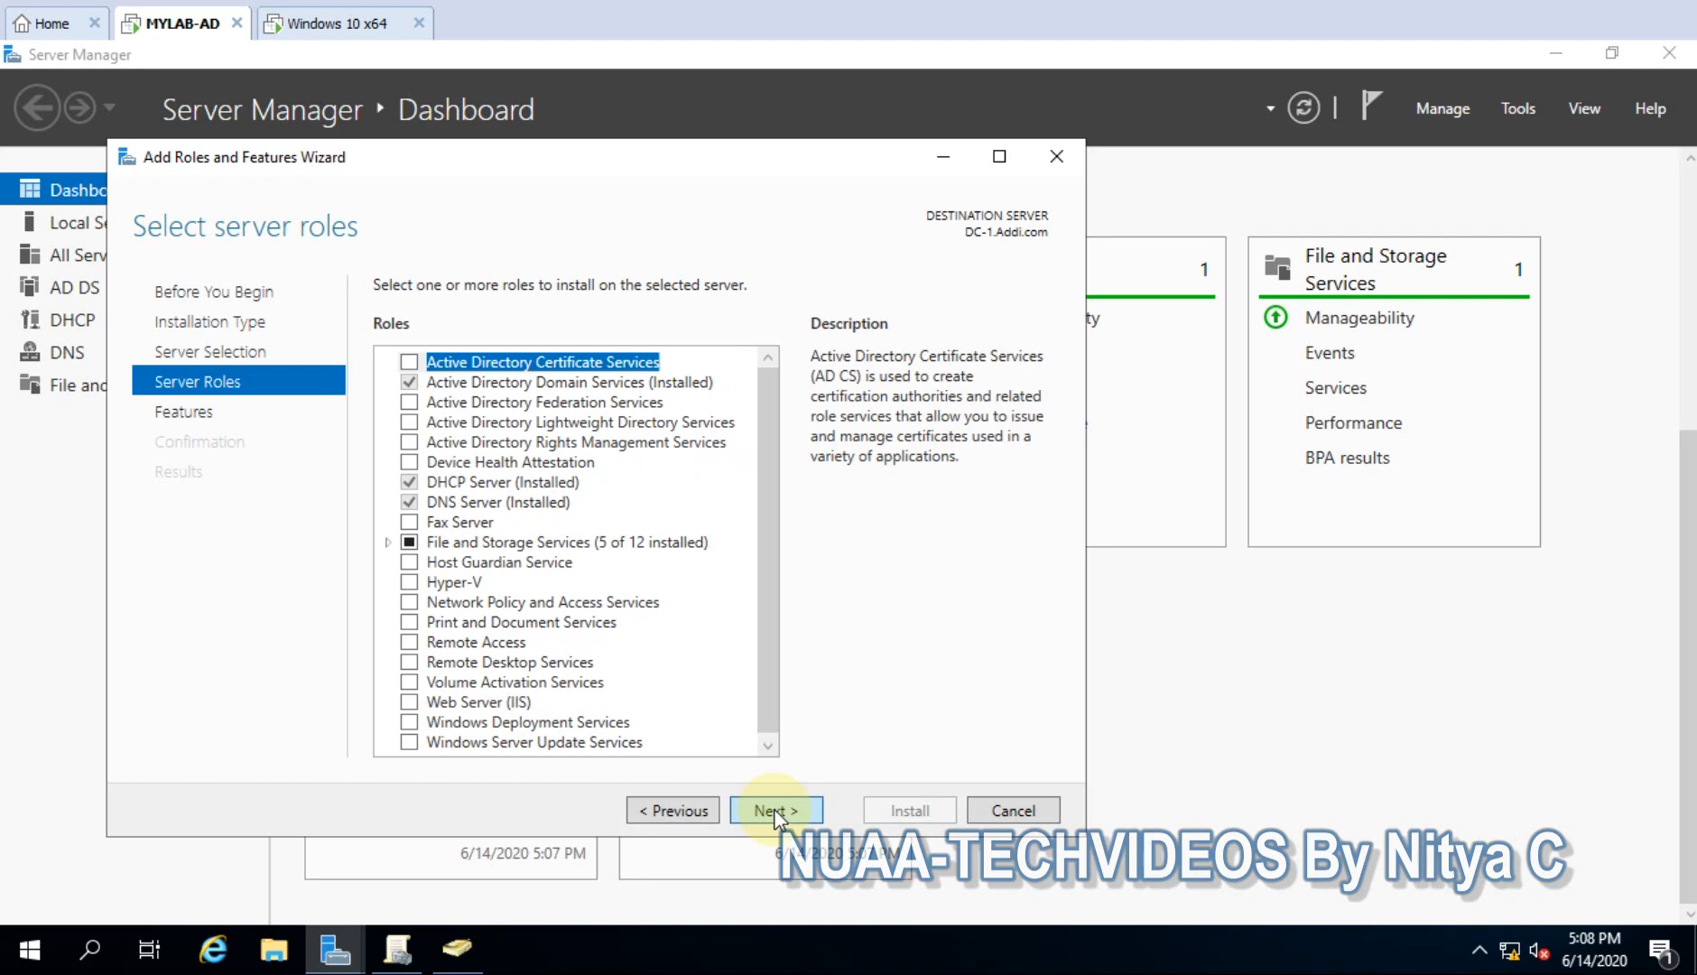
{"action": "left_click", "coordinate": [774, 811]}
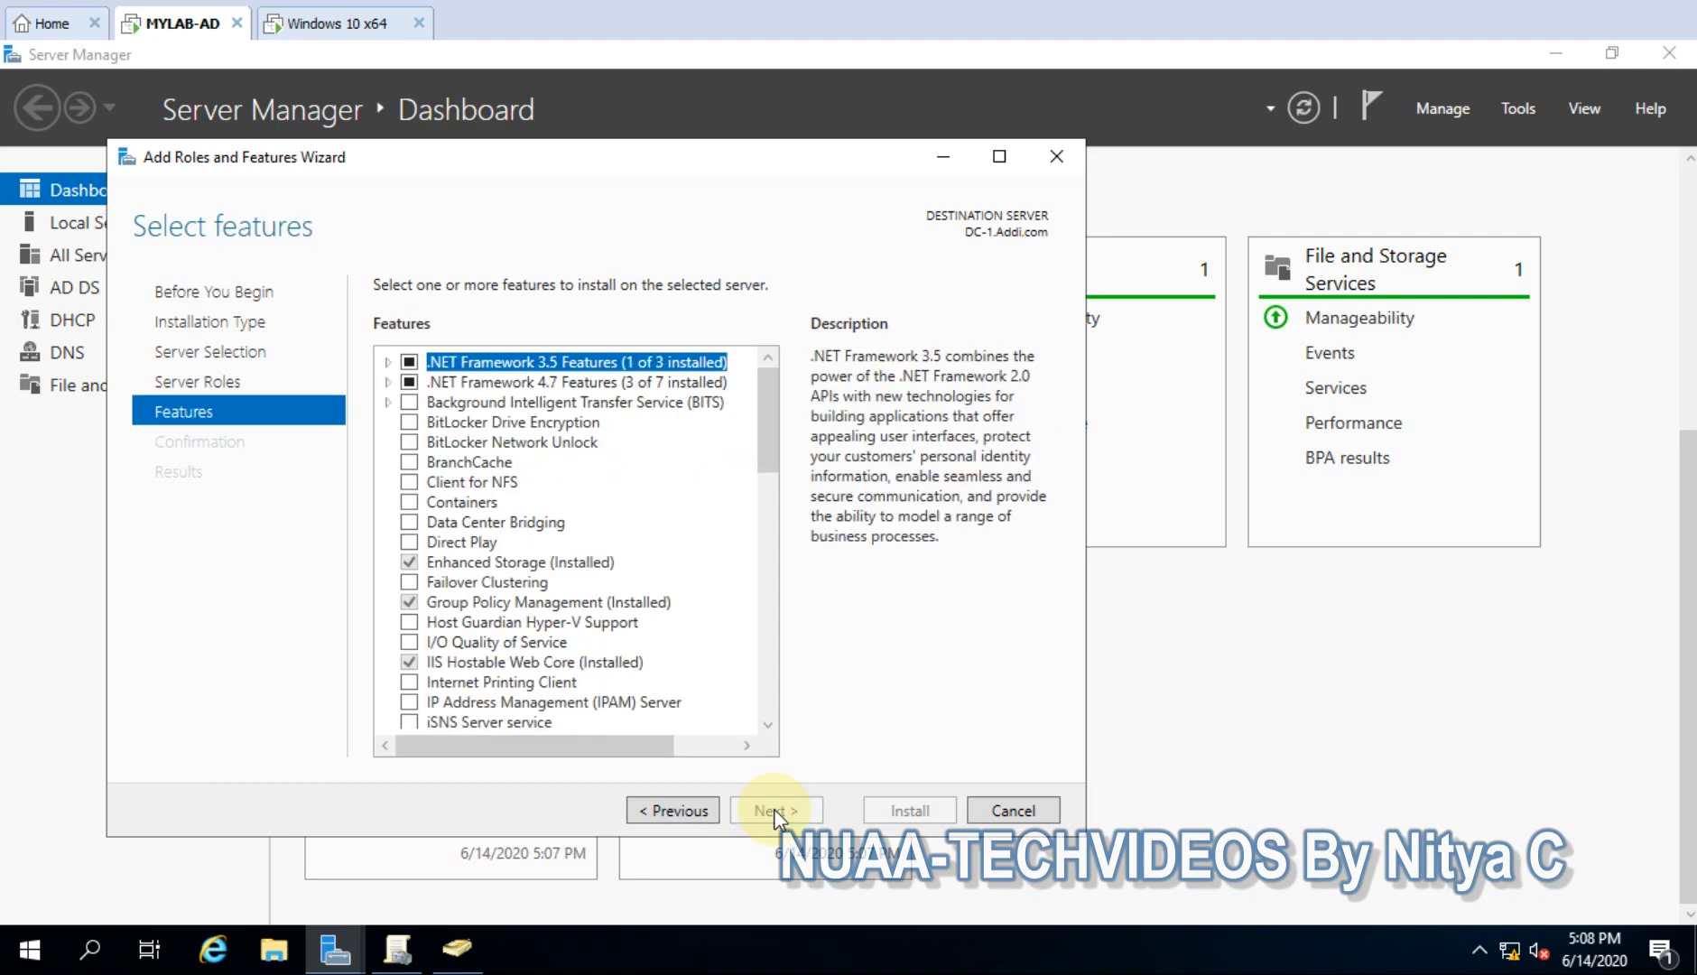
- Expand RSAT > Feature Administration Tools > BitLocker utilities, confirm Recovery Password Viewer is installed, then cancel
{"action": "left_click", "coordinate": [999, 156]}
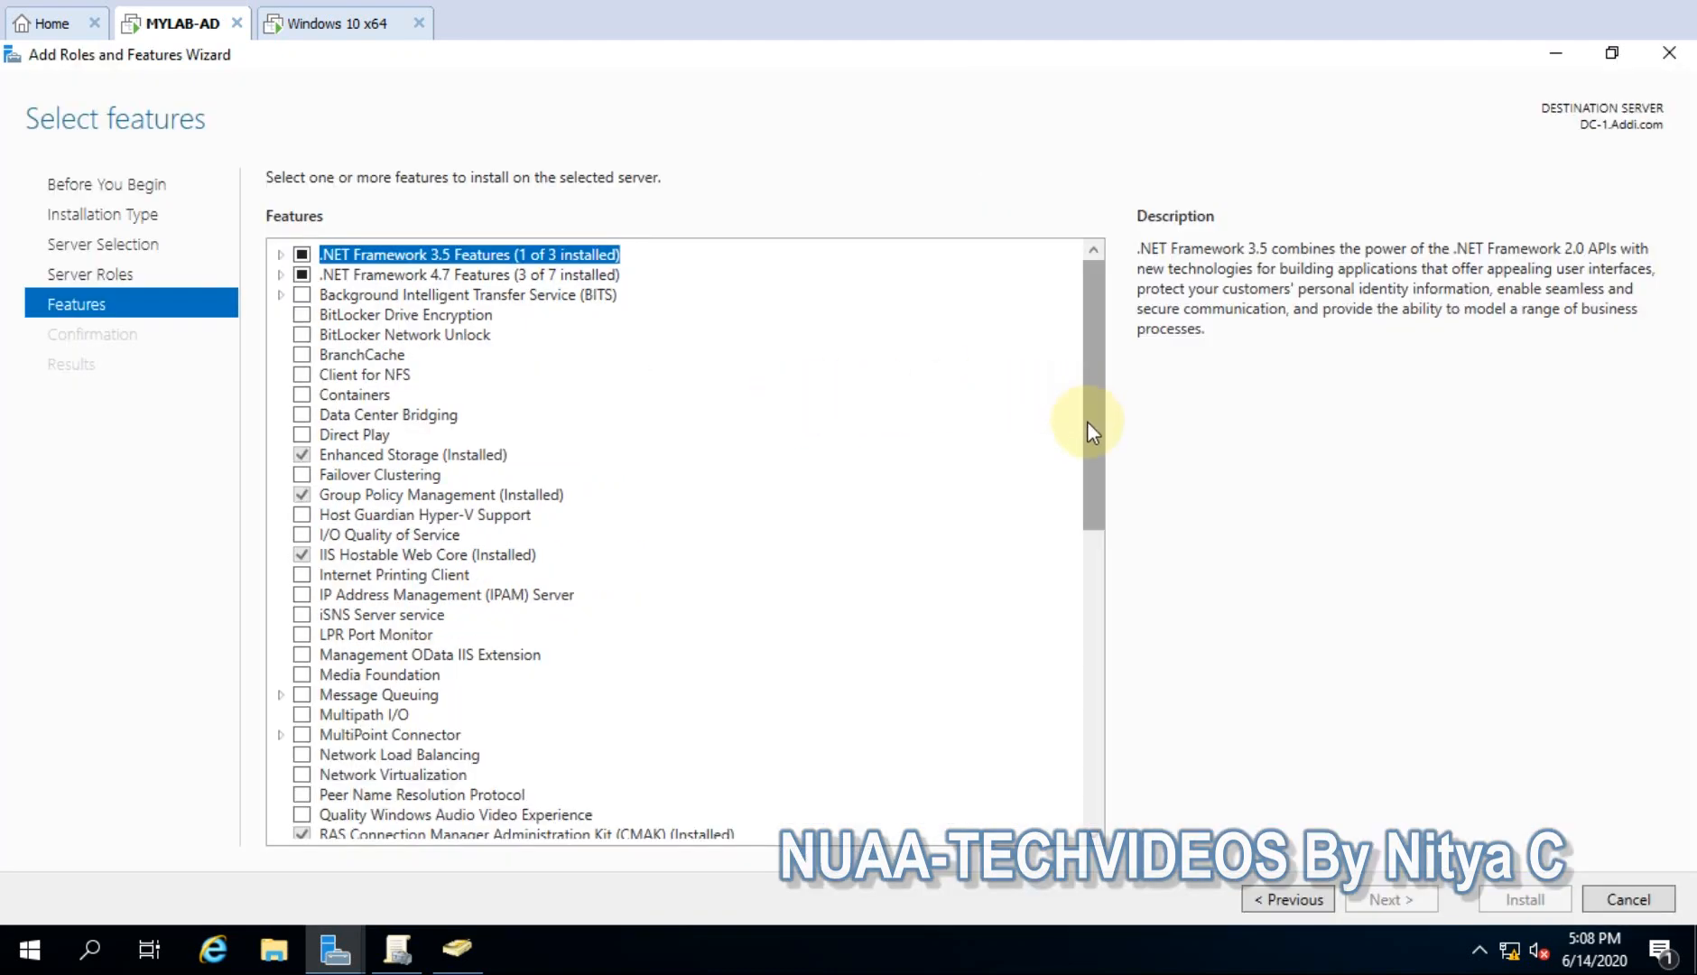
{"action": "left_click_drag", "start_coordinate": [1087, 420], "coordinate": [1097, 555]}
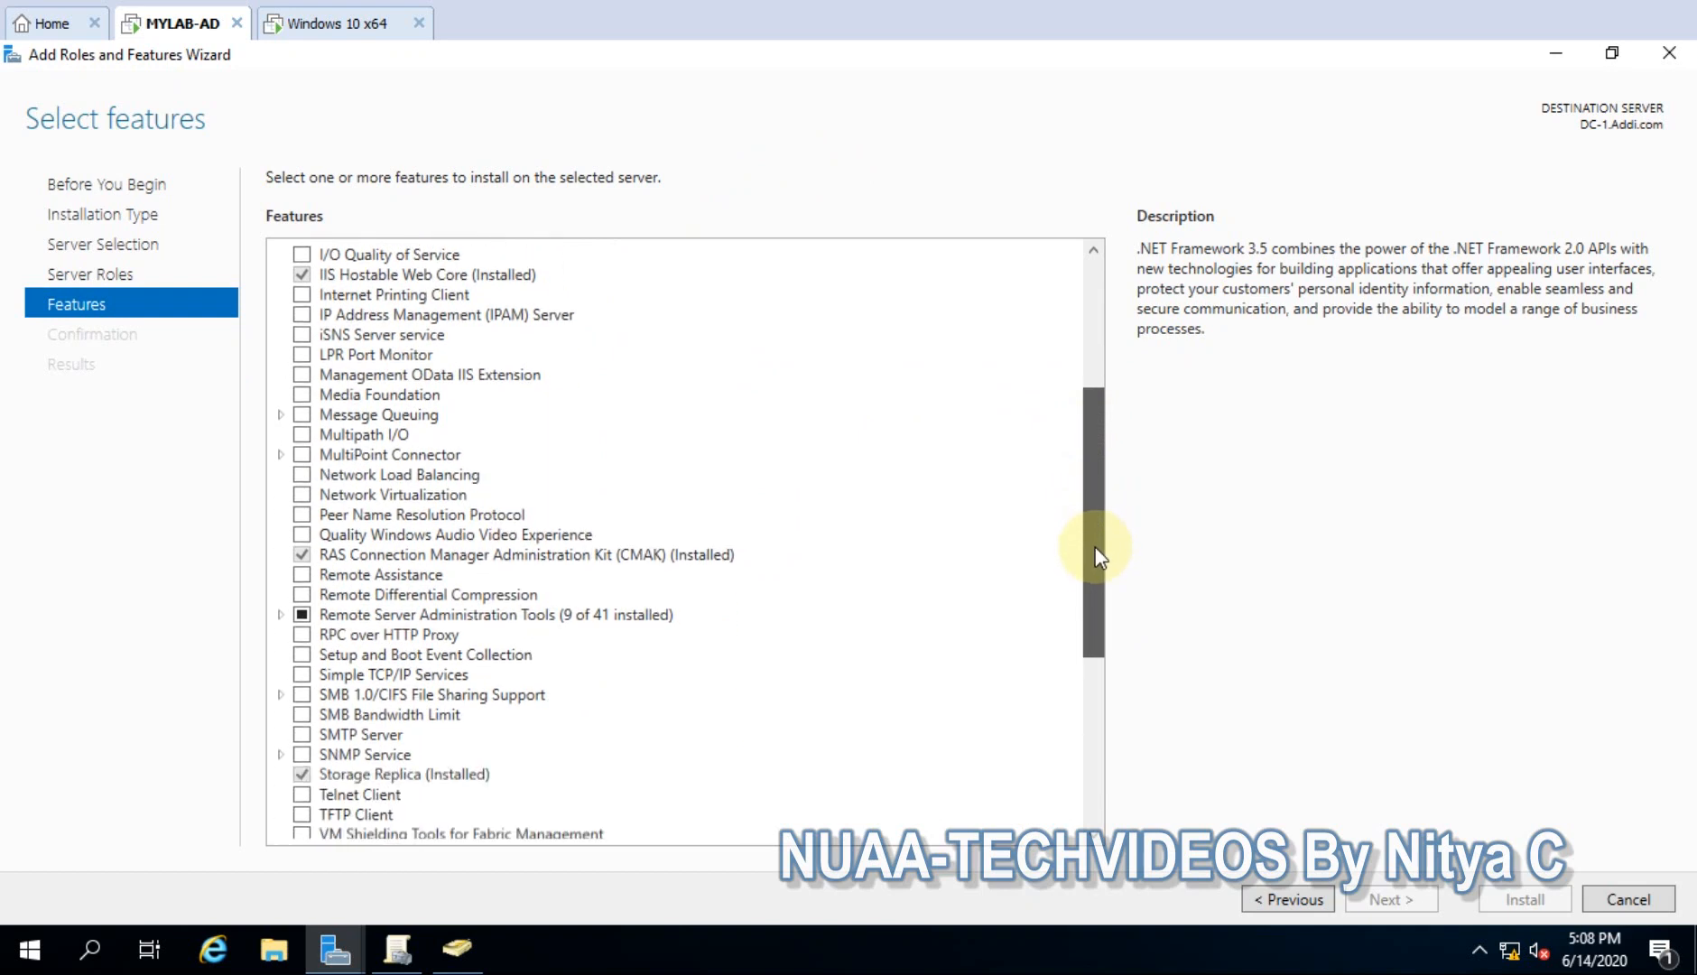
{"action": "left_click", "coordinate": [280, 615]}
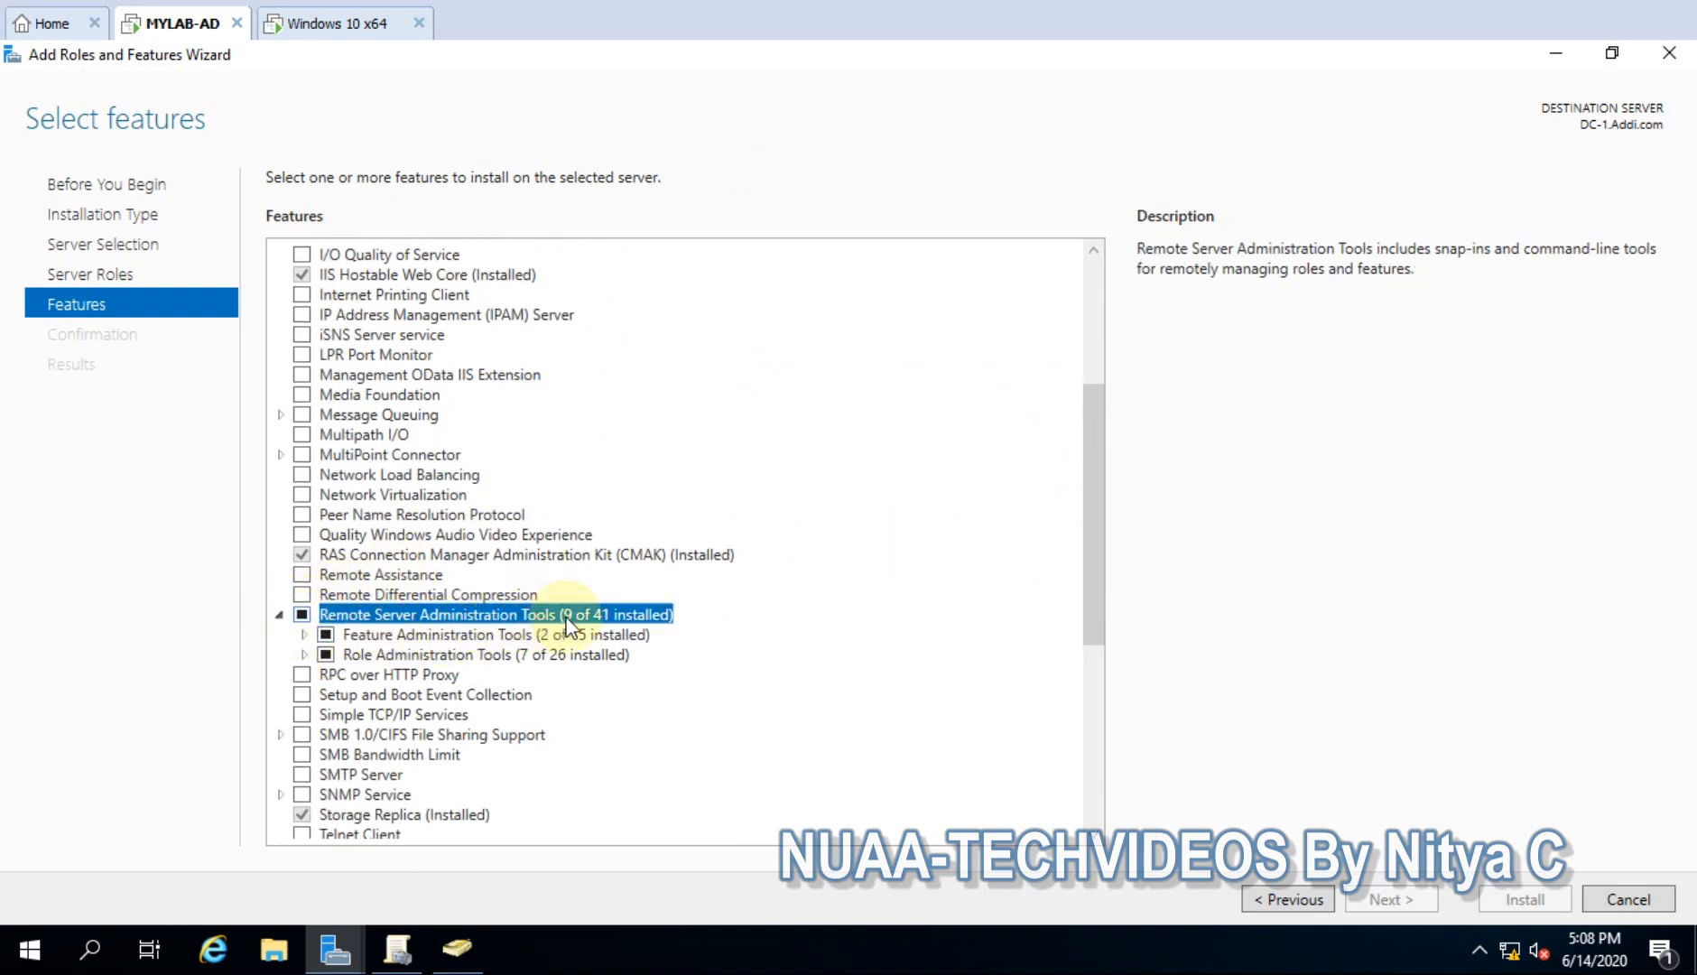
{"action": "left_click", "coordinate": [303, 634]}
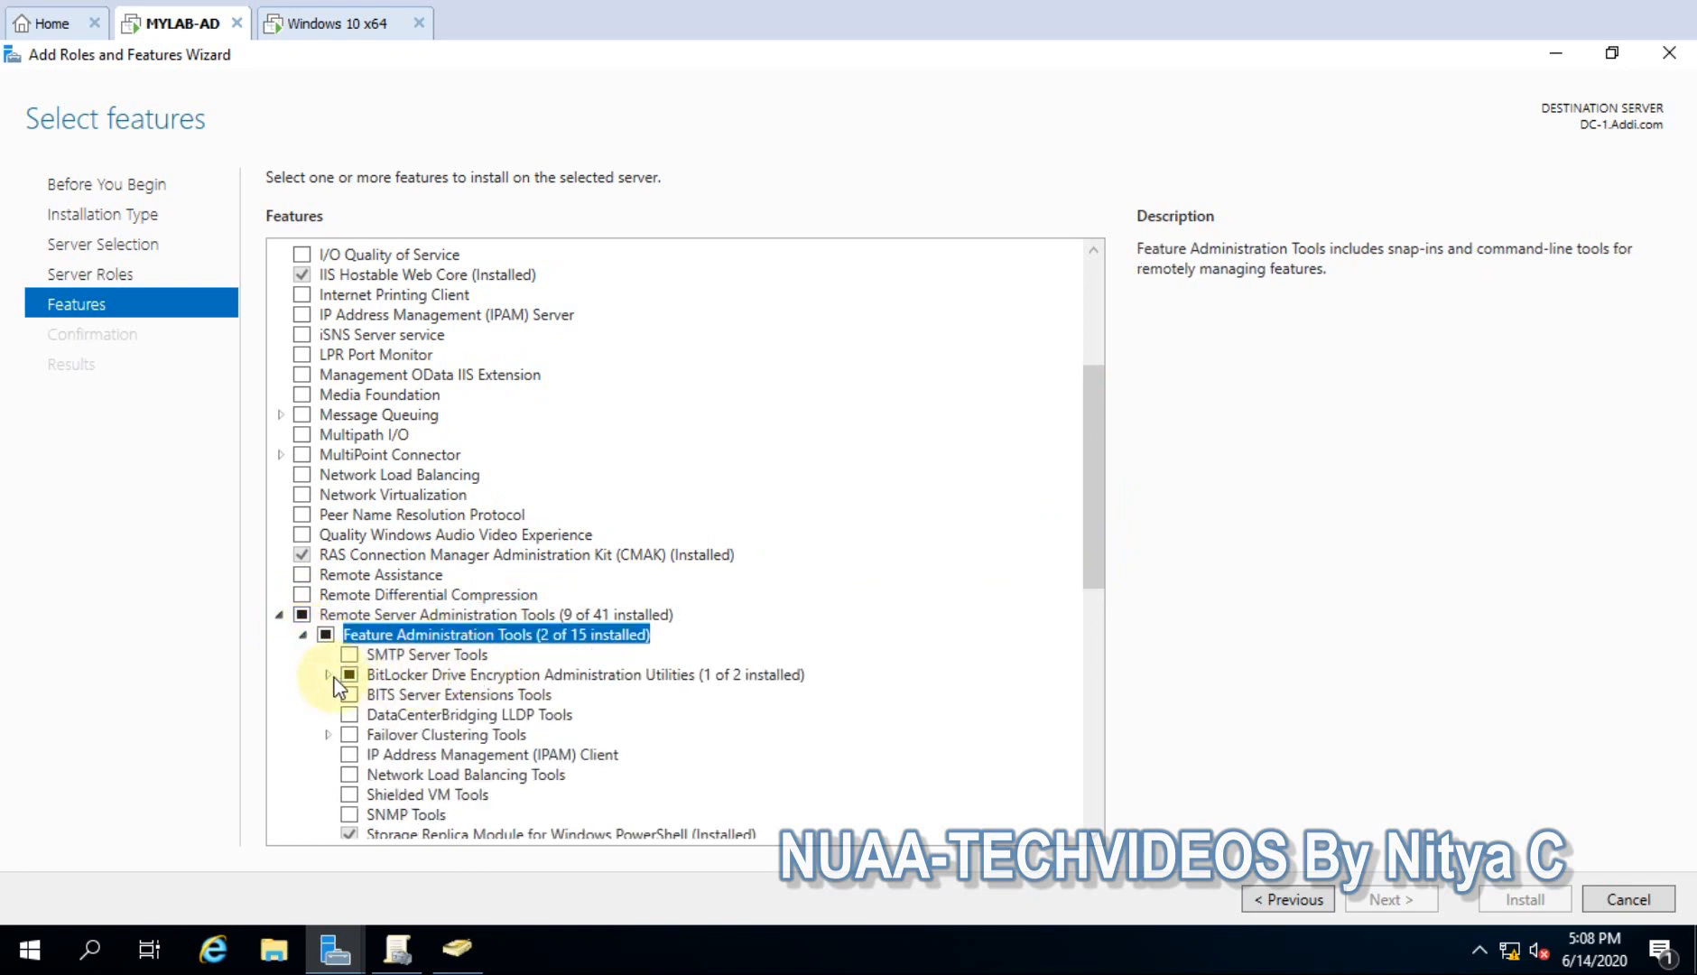
{"action": "left_click", "coordinate": [325, 675]}
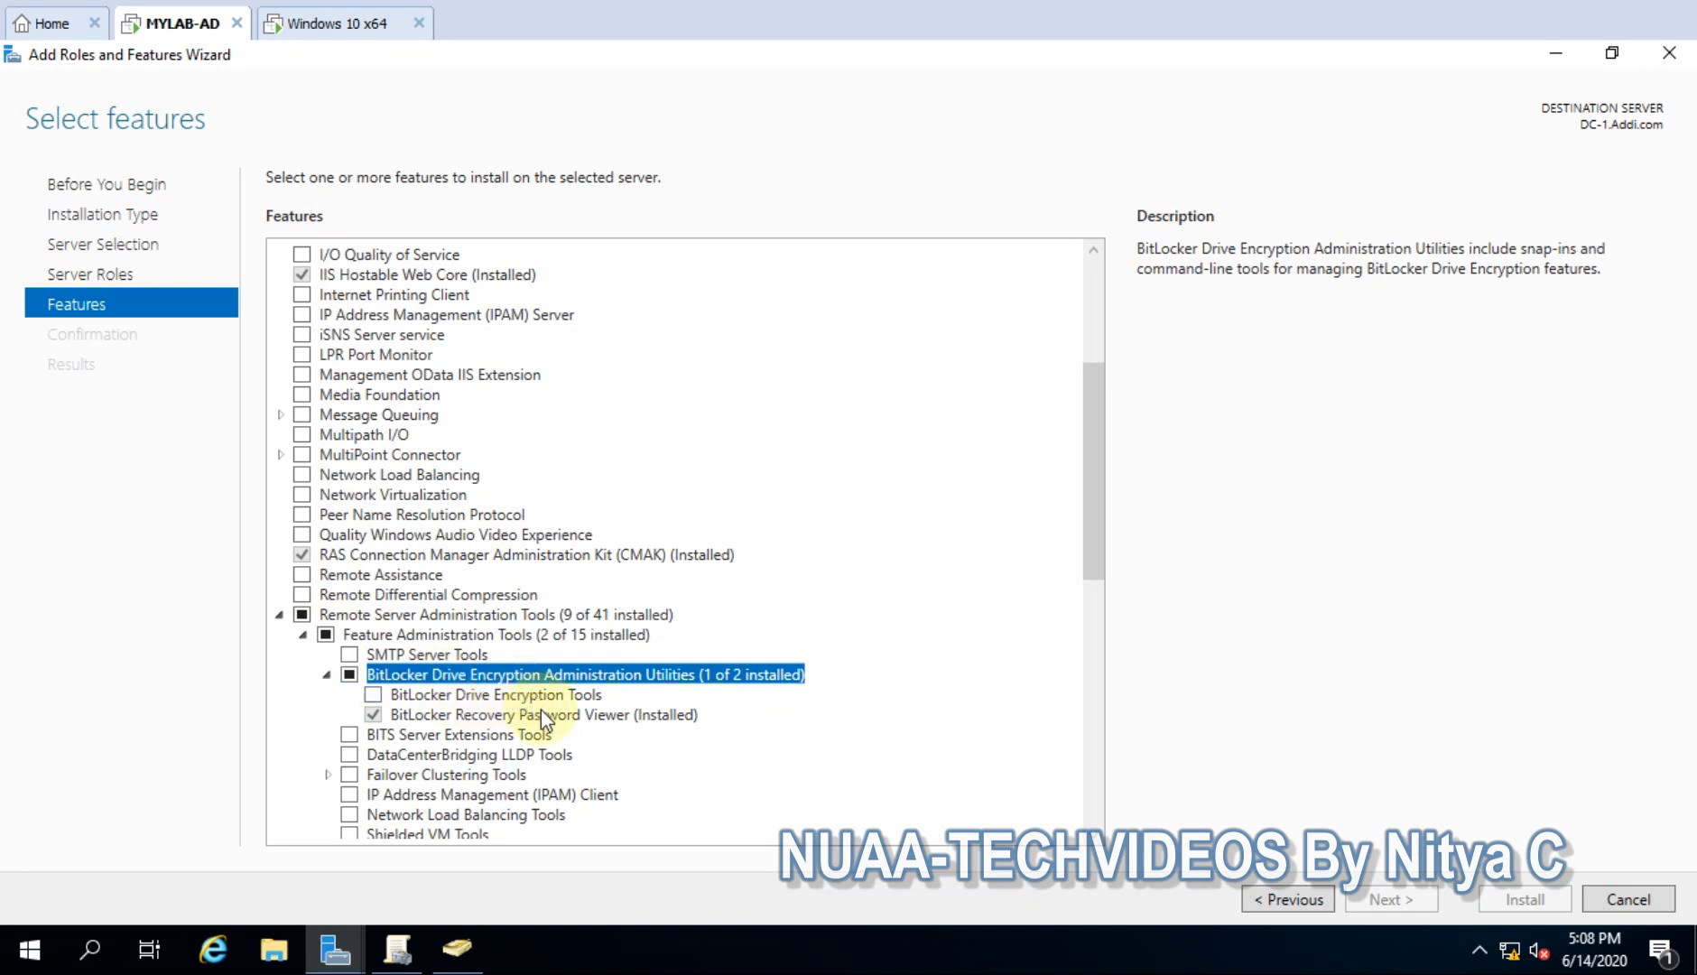
{"action": "left_click", "coordinate": [478, 714]}
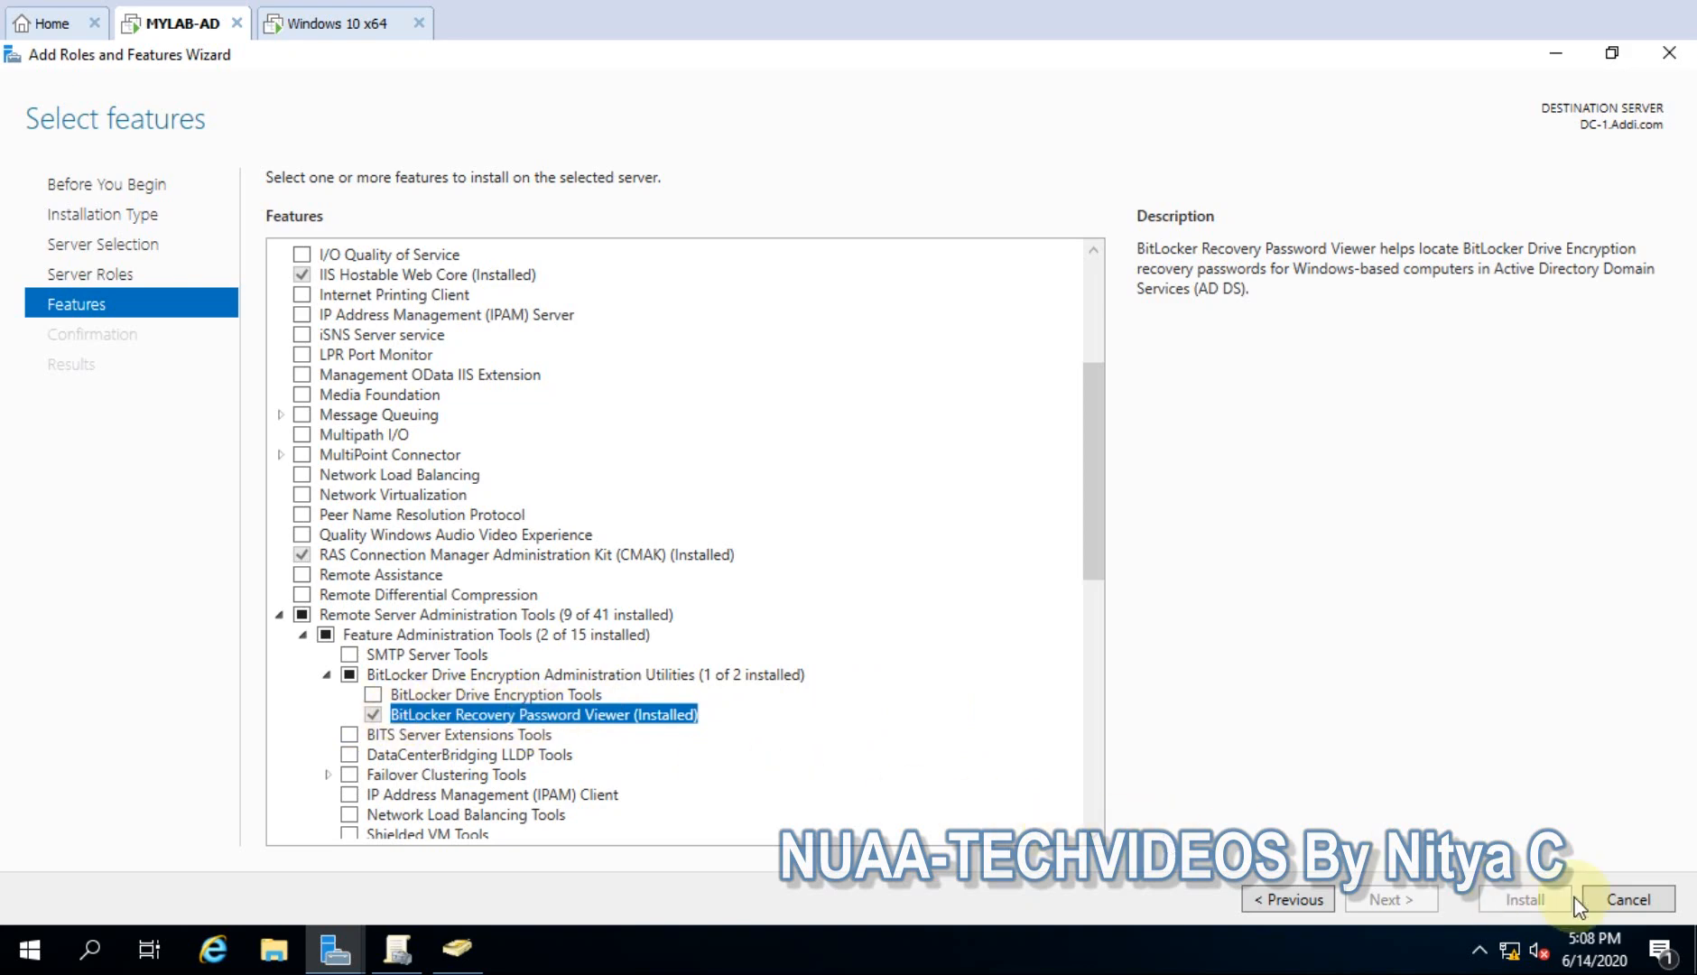
{"action": "left_click", "coordinate": [1621, 903]}
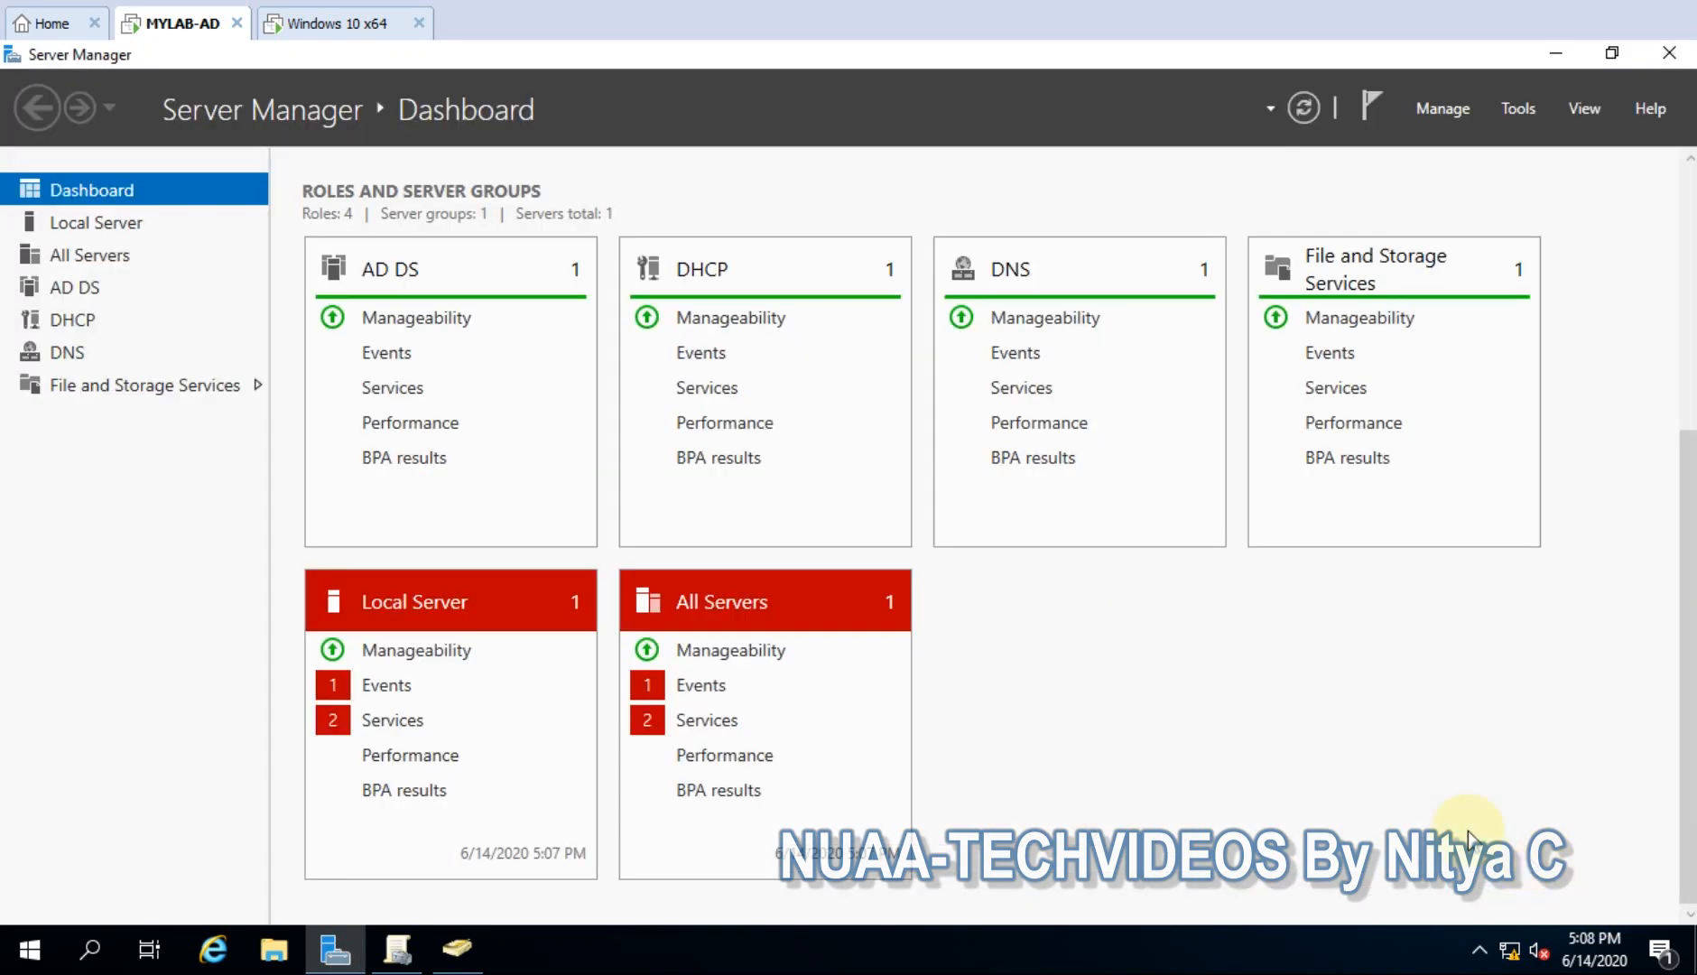
- Minimize Server Manager, return to Windows 10, and sign the domain test user in with their password
{"action": "left_click", "coordinate": [1554, 61]}
{"action": "left_click", "coordinate": [333, 26]}
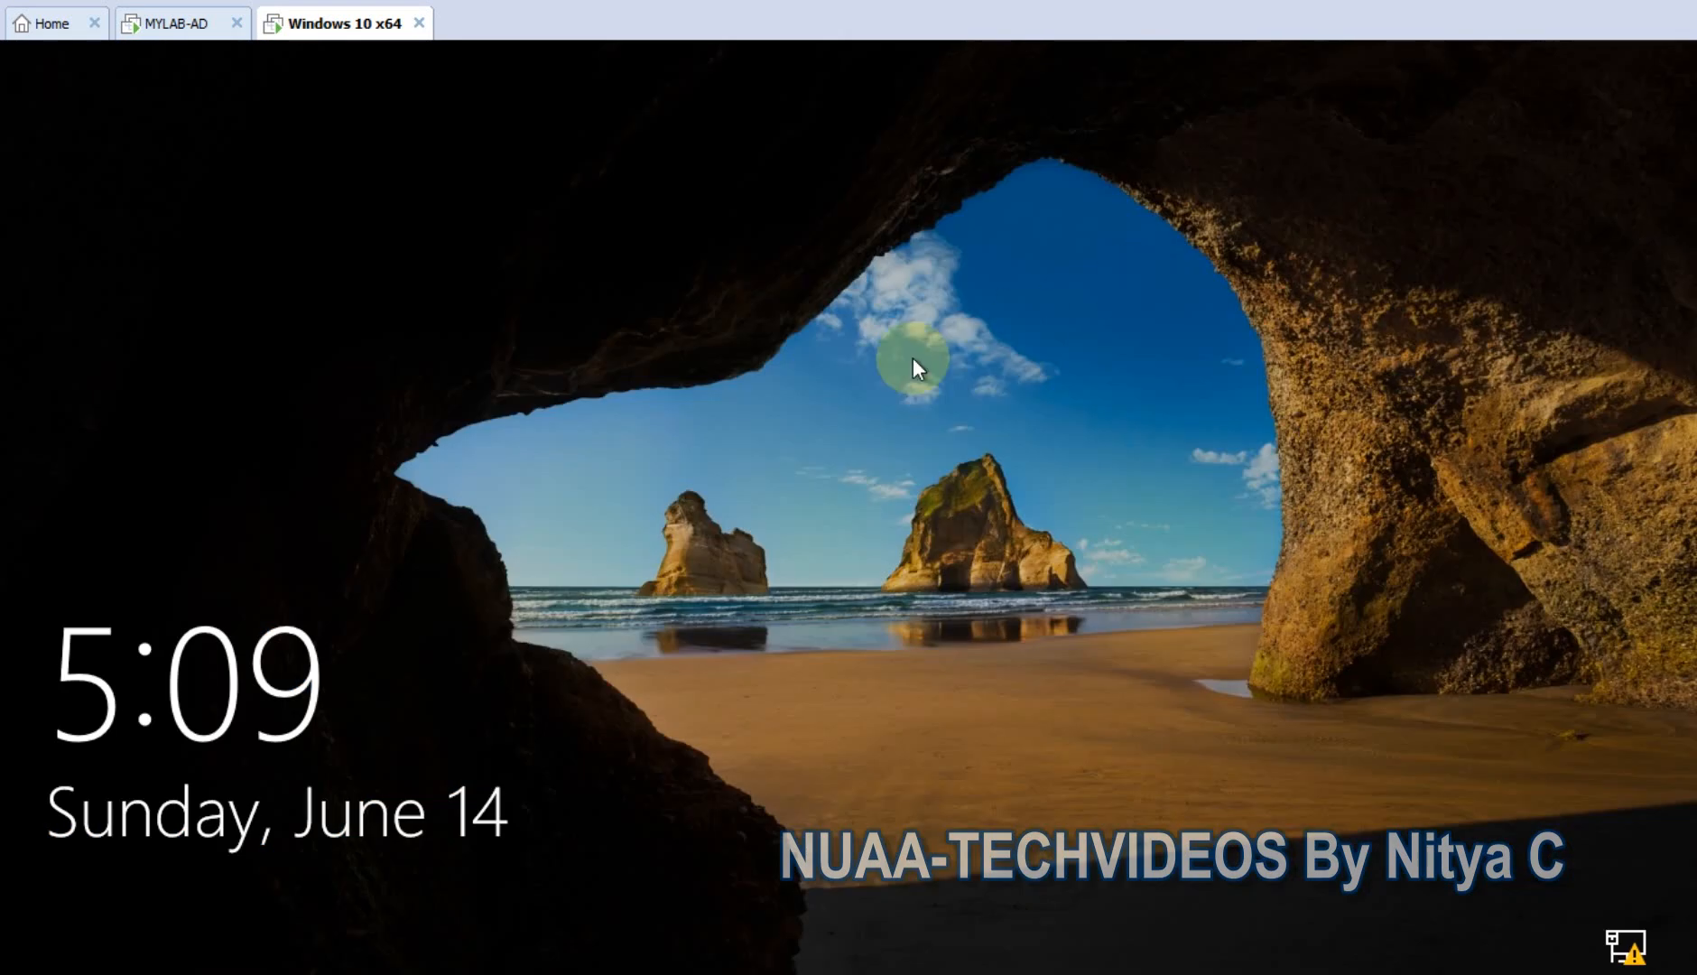
{"action": "left_click", "coordinate": [783, 416]}
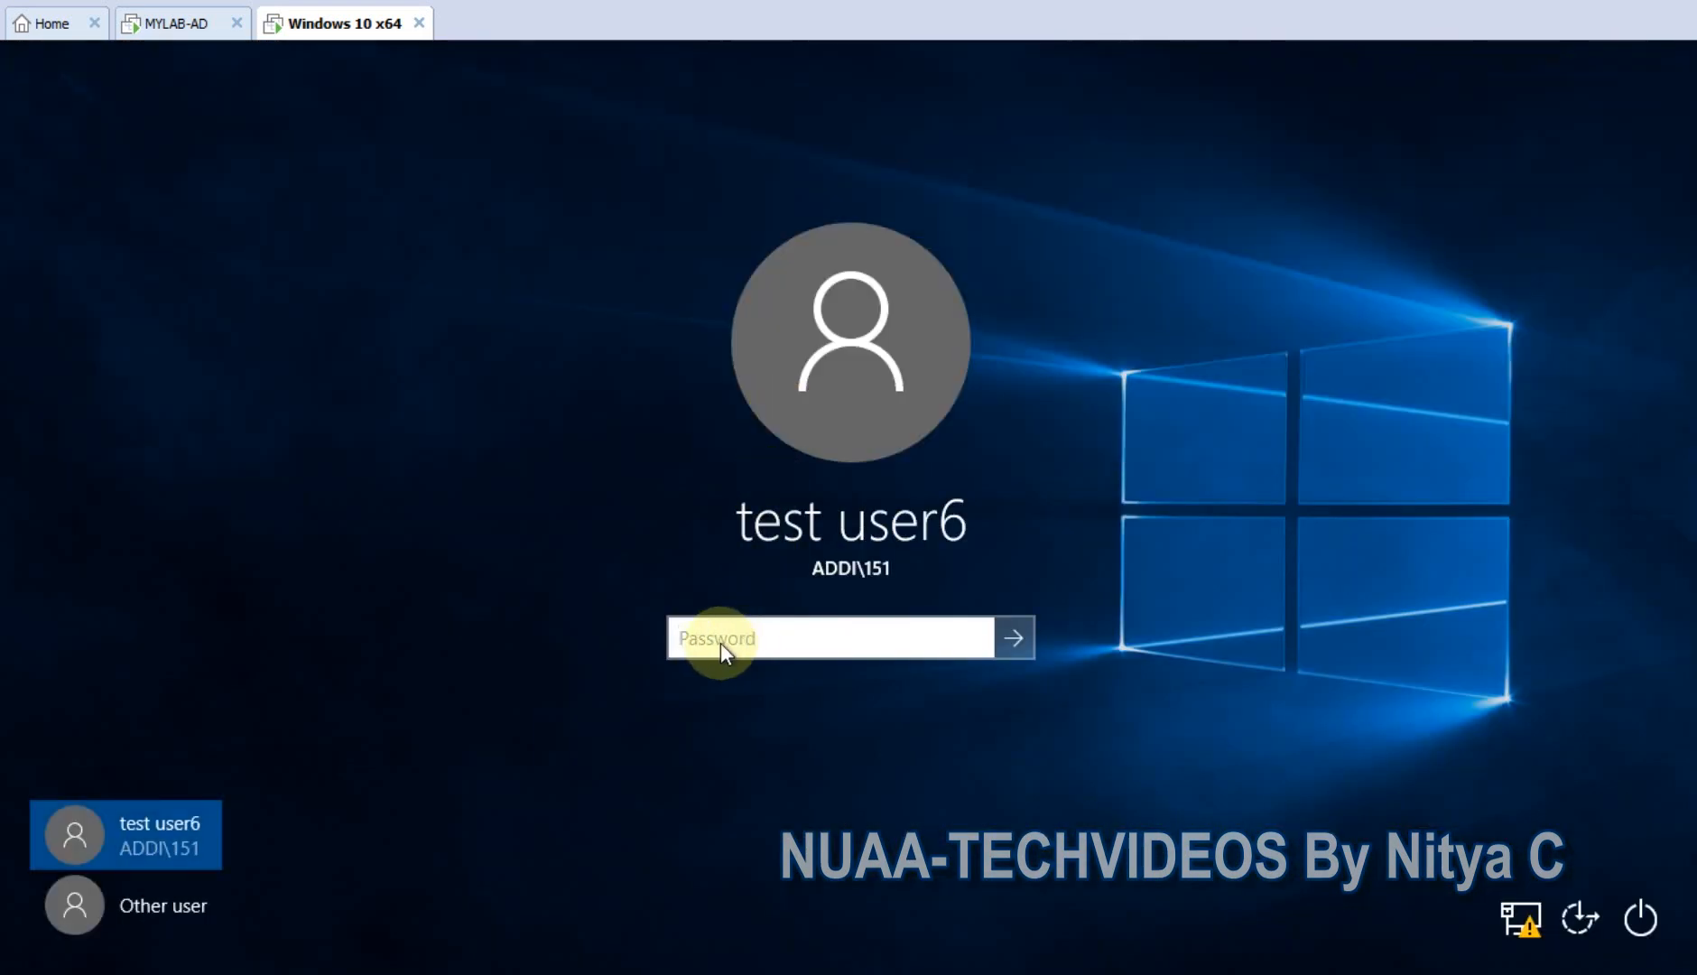
{"action": "type", "text": "••••"}
{"action": "key", "text": "BackSpace"}
{"action": "key", "text": "BackSpace"}
{"action": "key", "text": "BackSpace"}
{"action": "key", "text": "BackSpace"}
{"action": "type", "text": "•••••••••••"}
{"action": "key", "text": "BackSpace"}
{"action": "key", "text": "Return"}
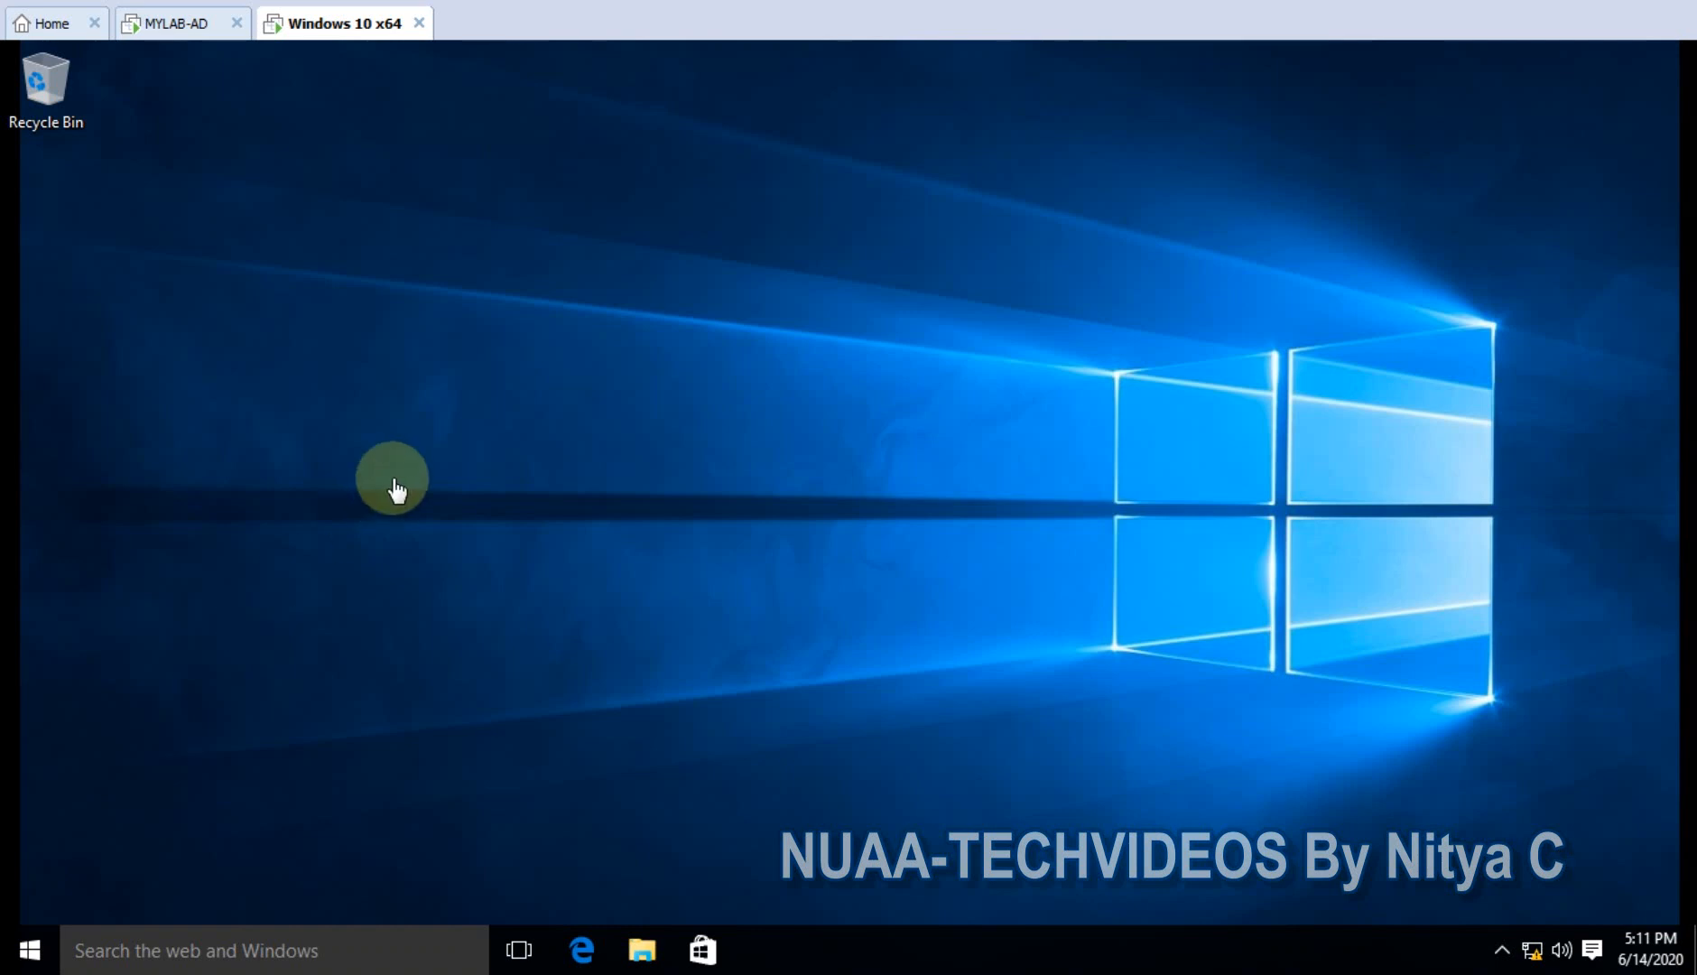
- Open BitLocker Drive Encryption from a maximized Control Panel
{"action": "right_click", "coordinate": [34, 955]}
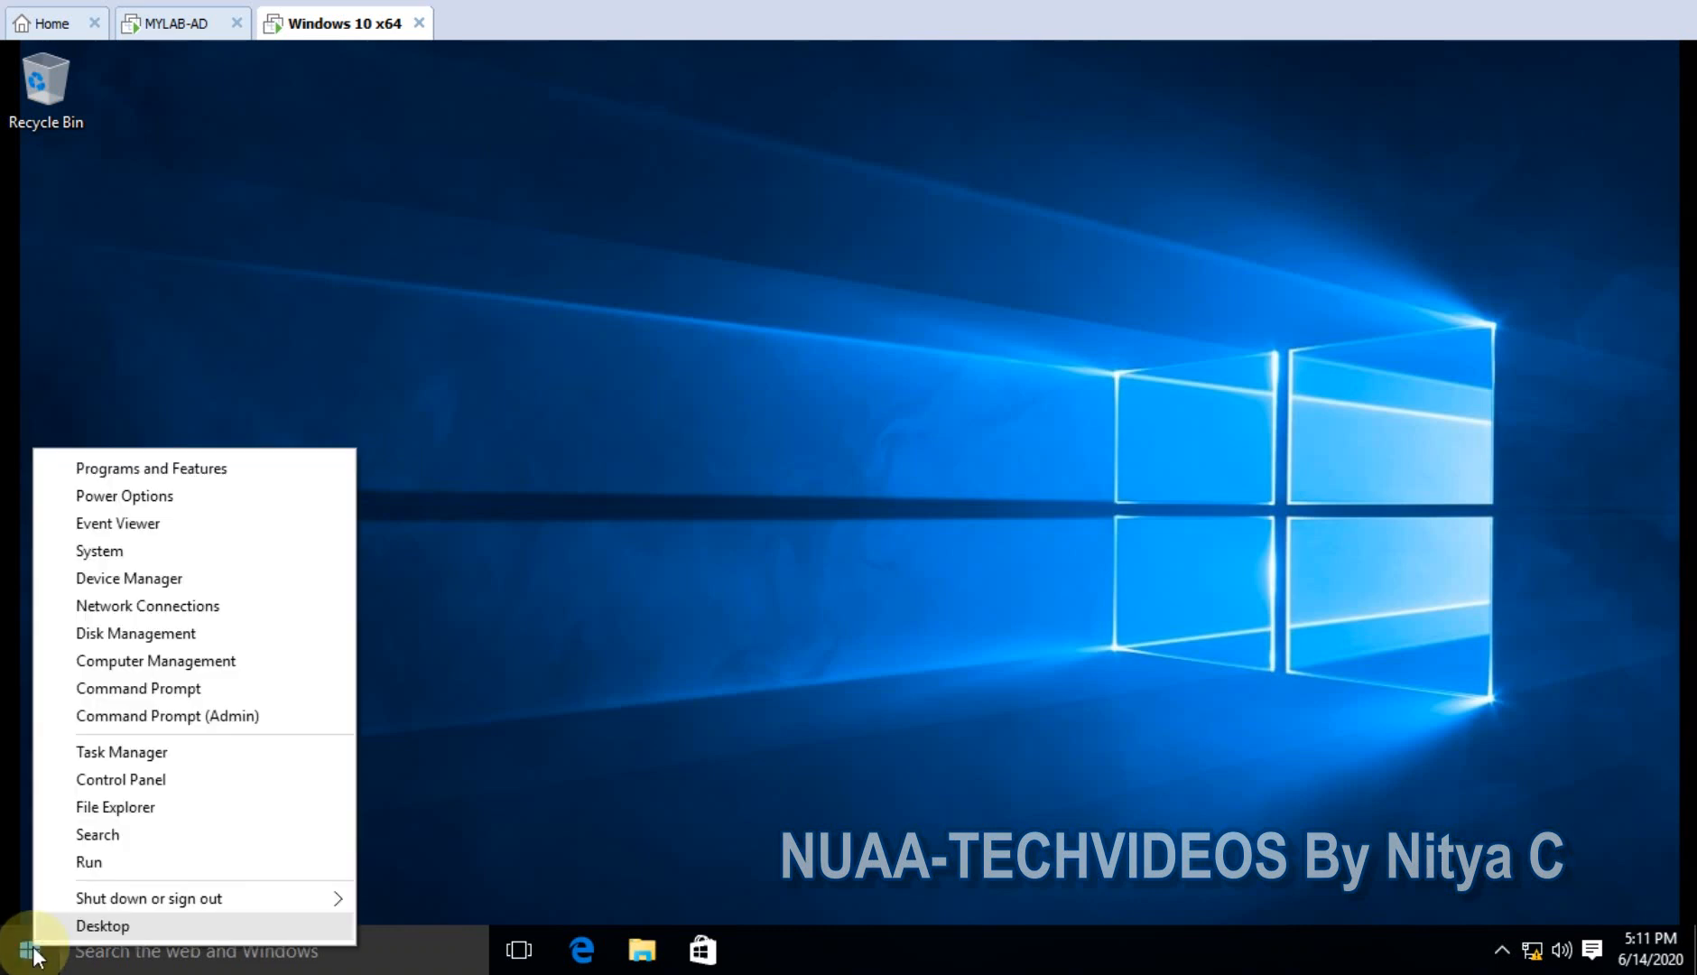
{"action": "left_click", "coordinate": [118, 781]}
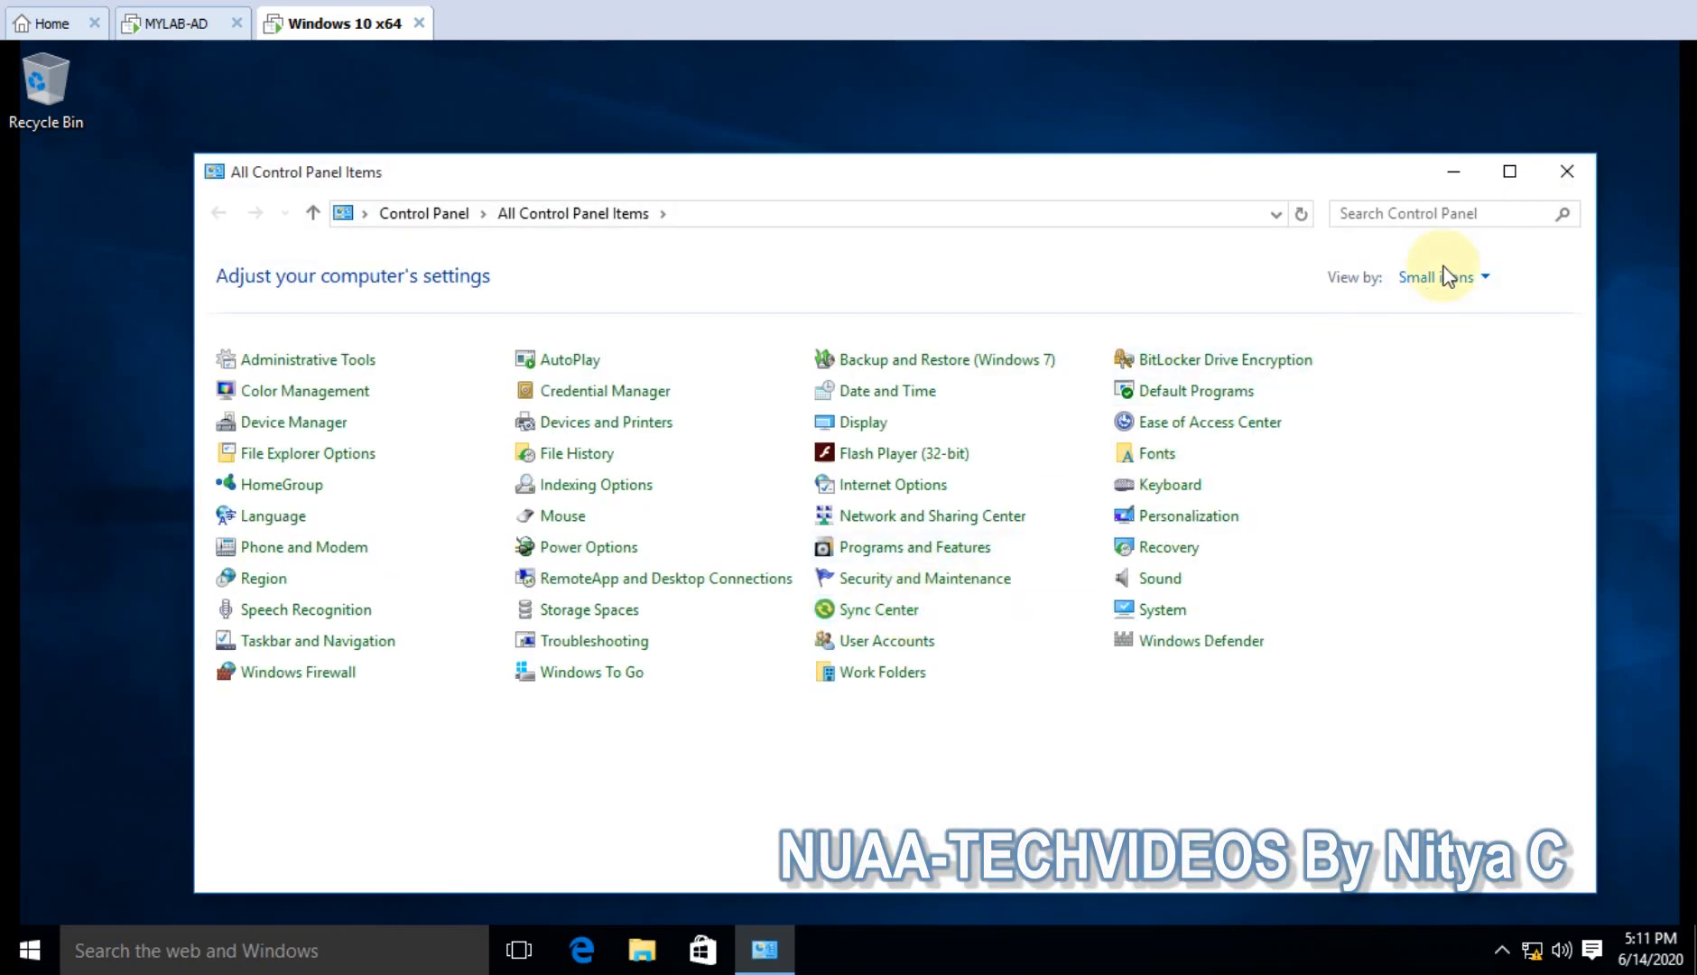
{"action": "left_click", "coordinate": [1509, 171]}
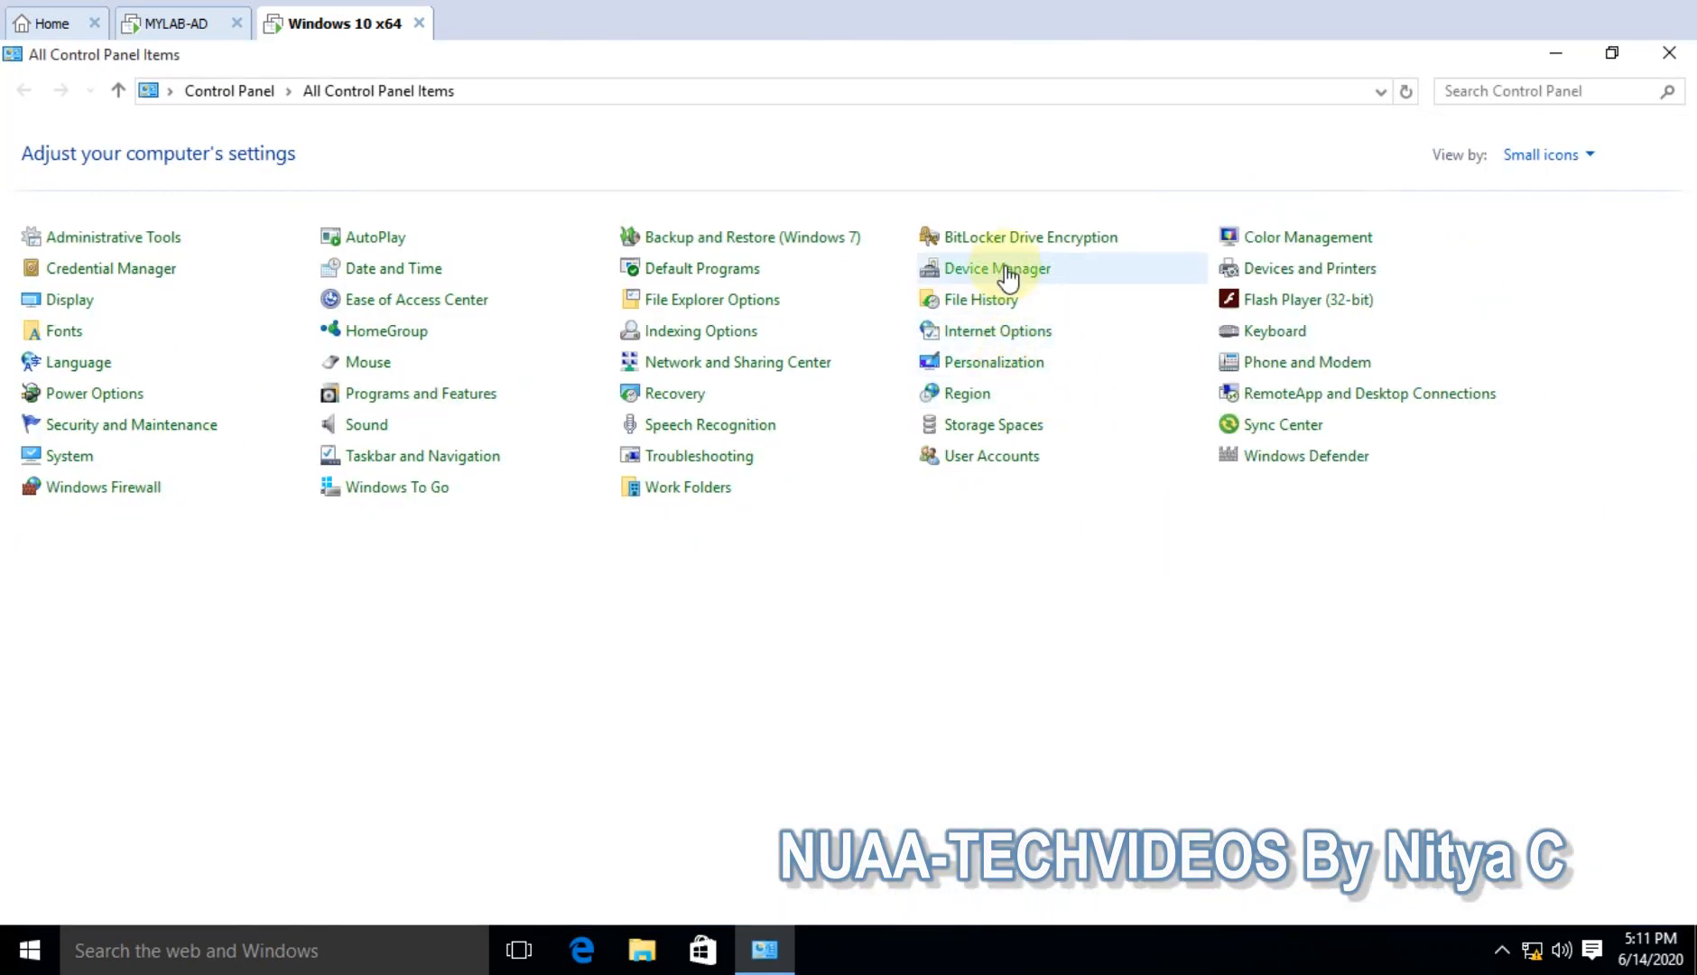
{"action": "left_click", "coordinate": [1000, 239]}
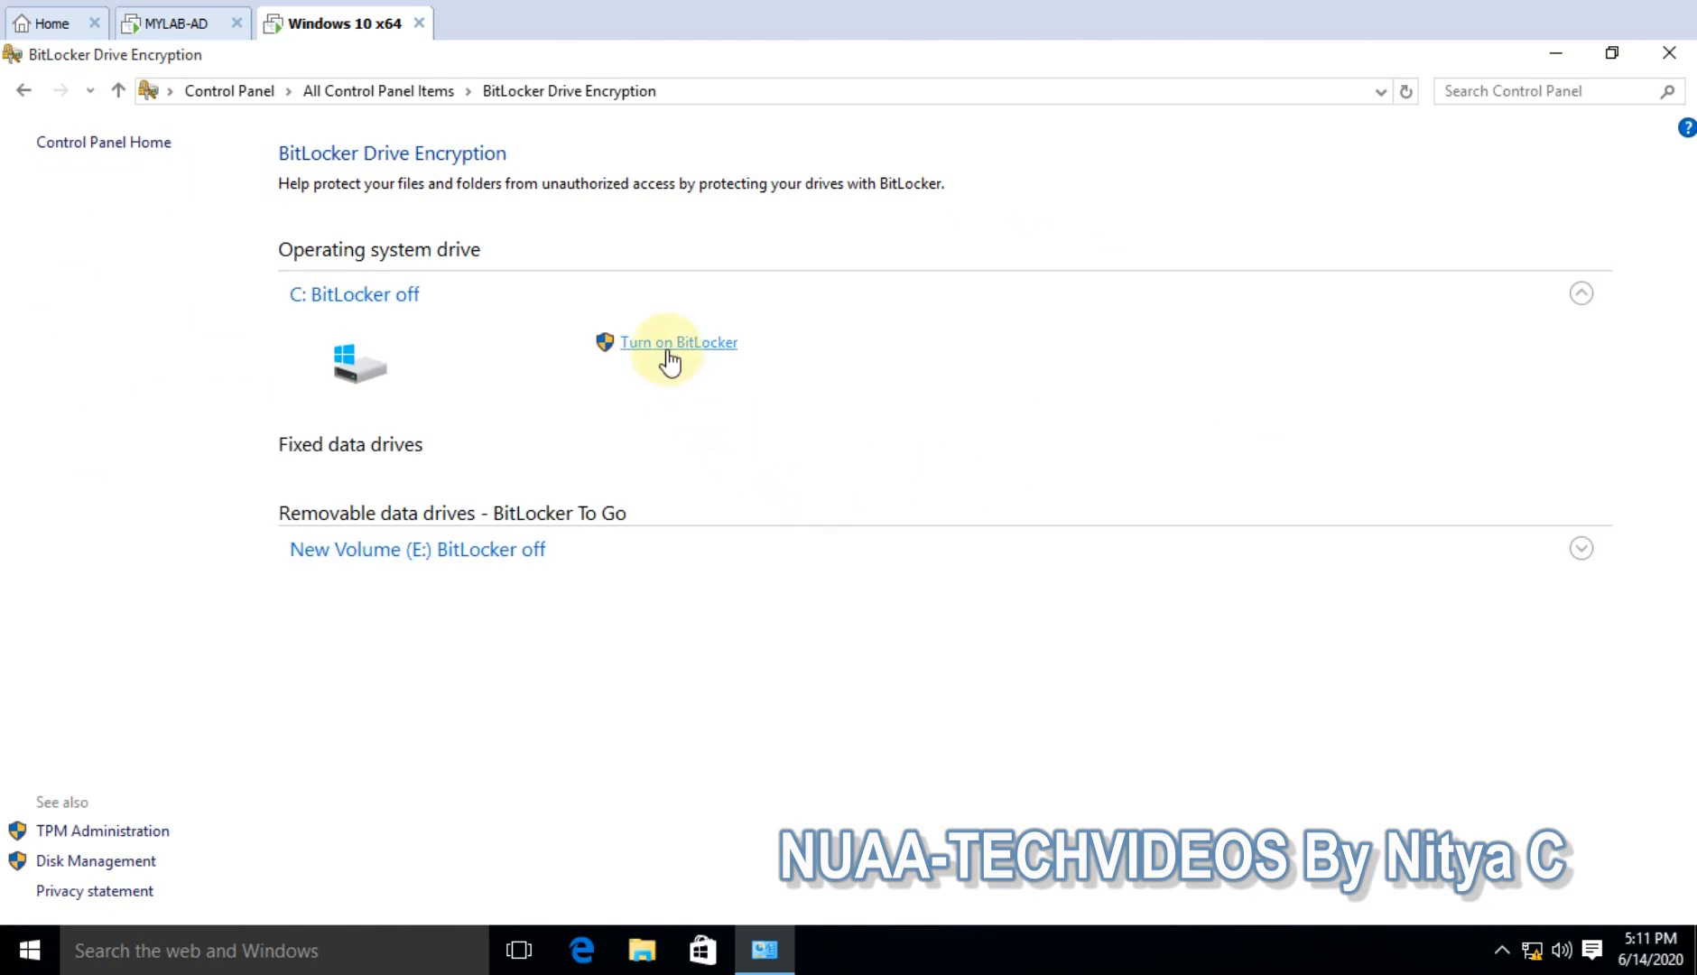
- Turn on BitLocker for C: and approve the prompt with the administrator account and its password
{"action": "left_click", "coordinate": [669, 360]}
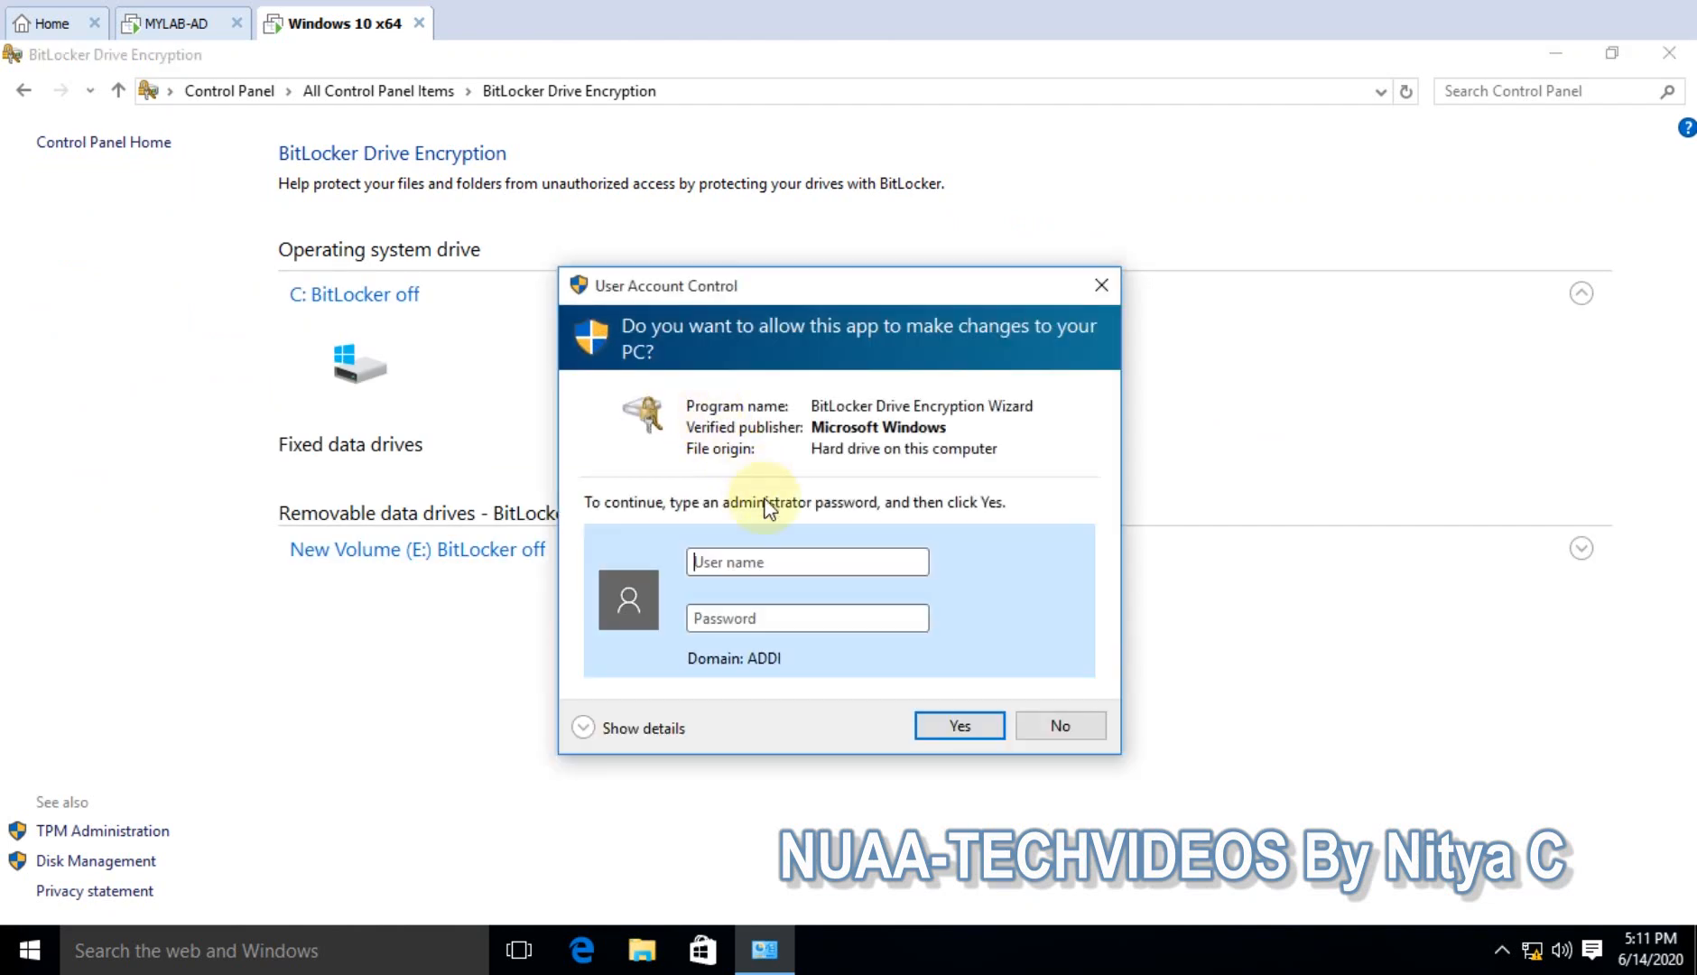
{"action": "left_click", "coordinate": [767, 564]}
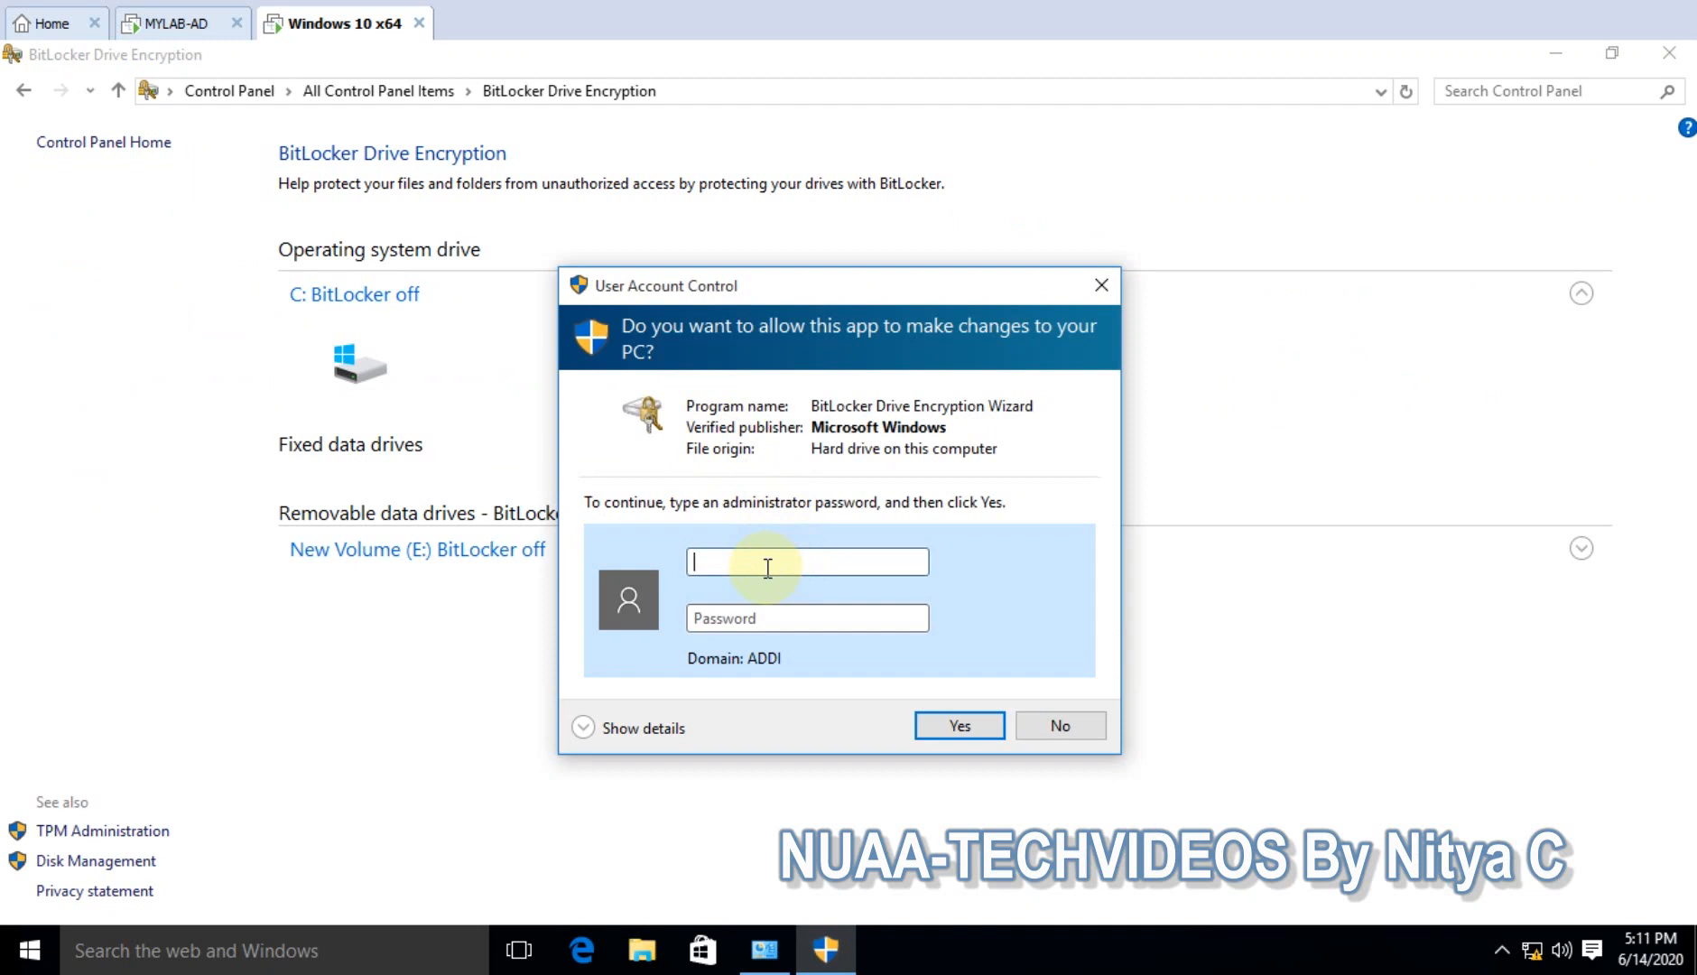
{"action": "type", "text": "administrator"}
{"action": "key", "text": "Tab"}
{"action": "type", "text": "P@ssw0rd1"}
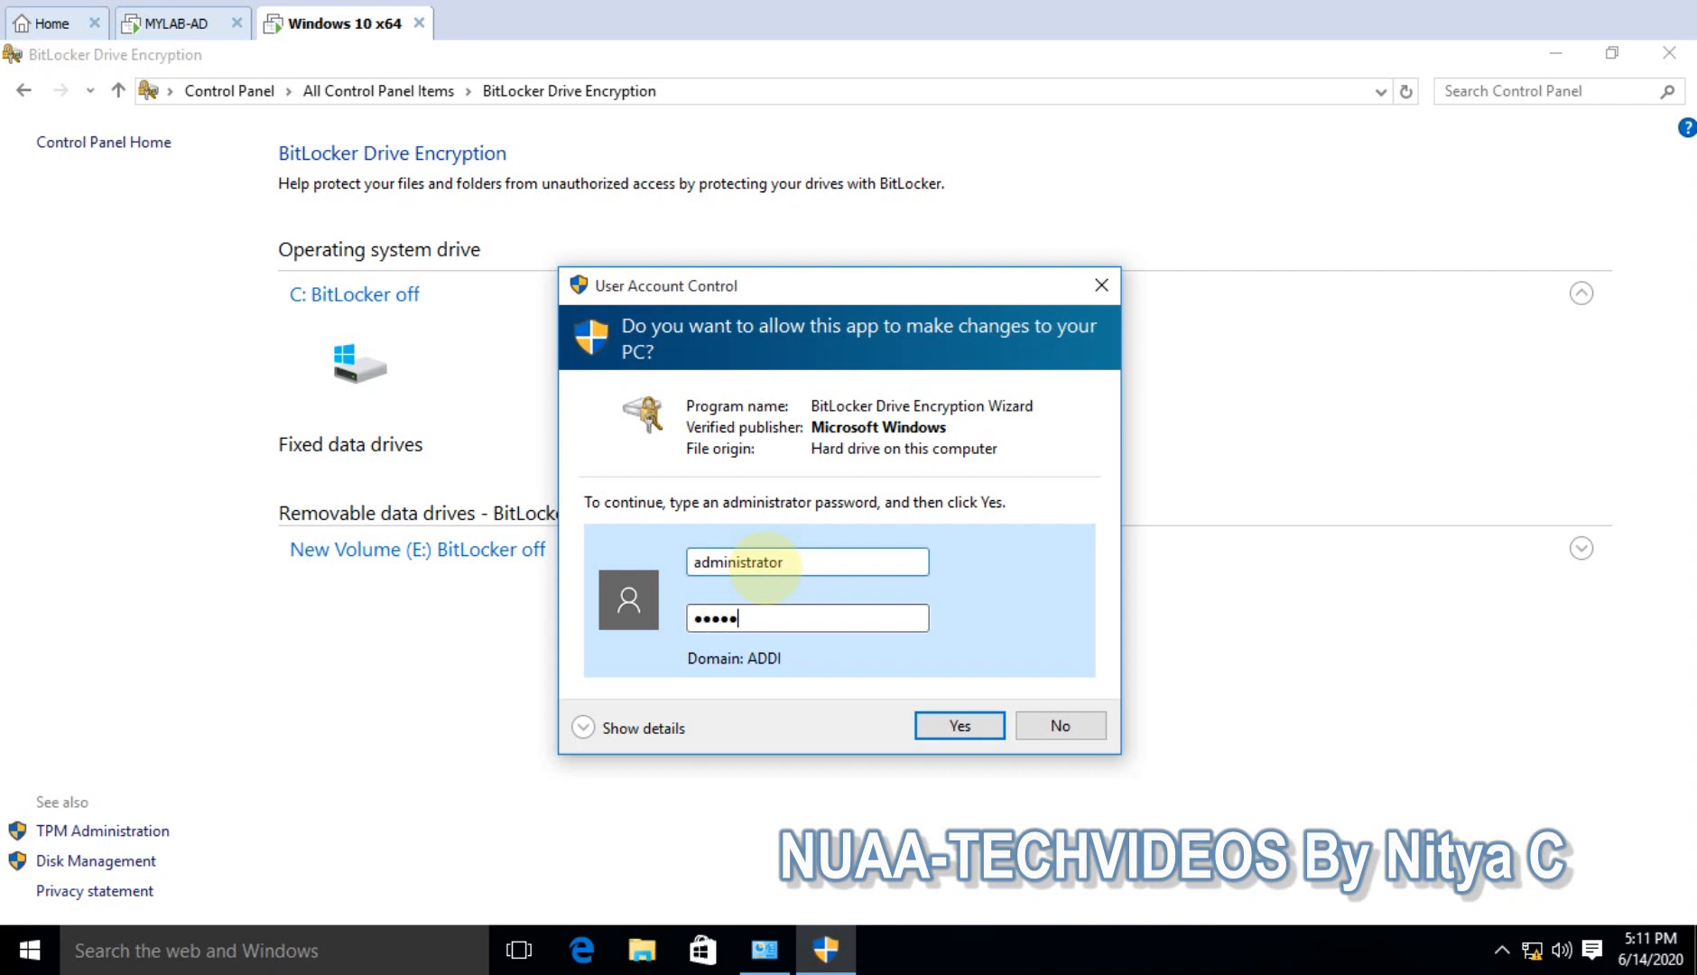
{"action": "key", "text": "Return"}
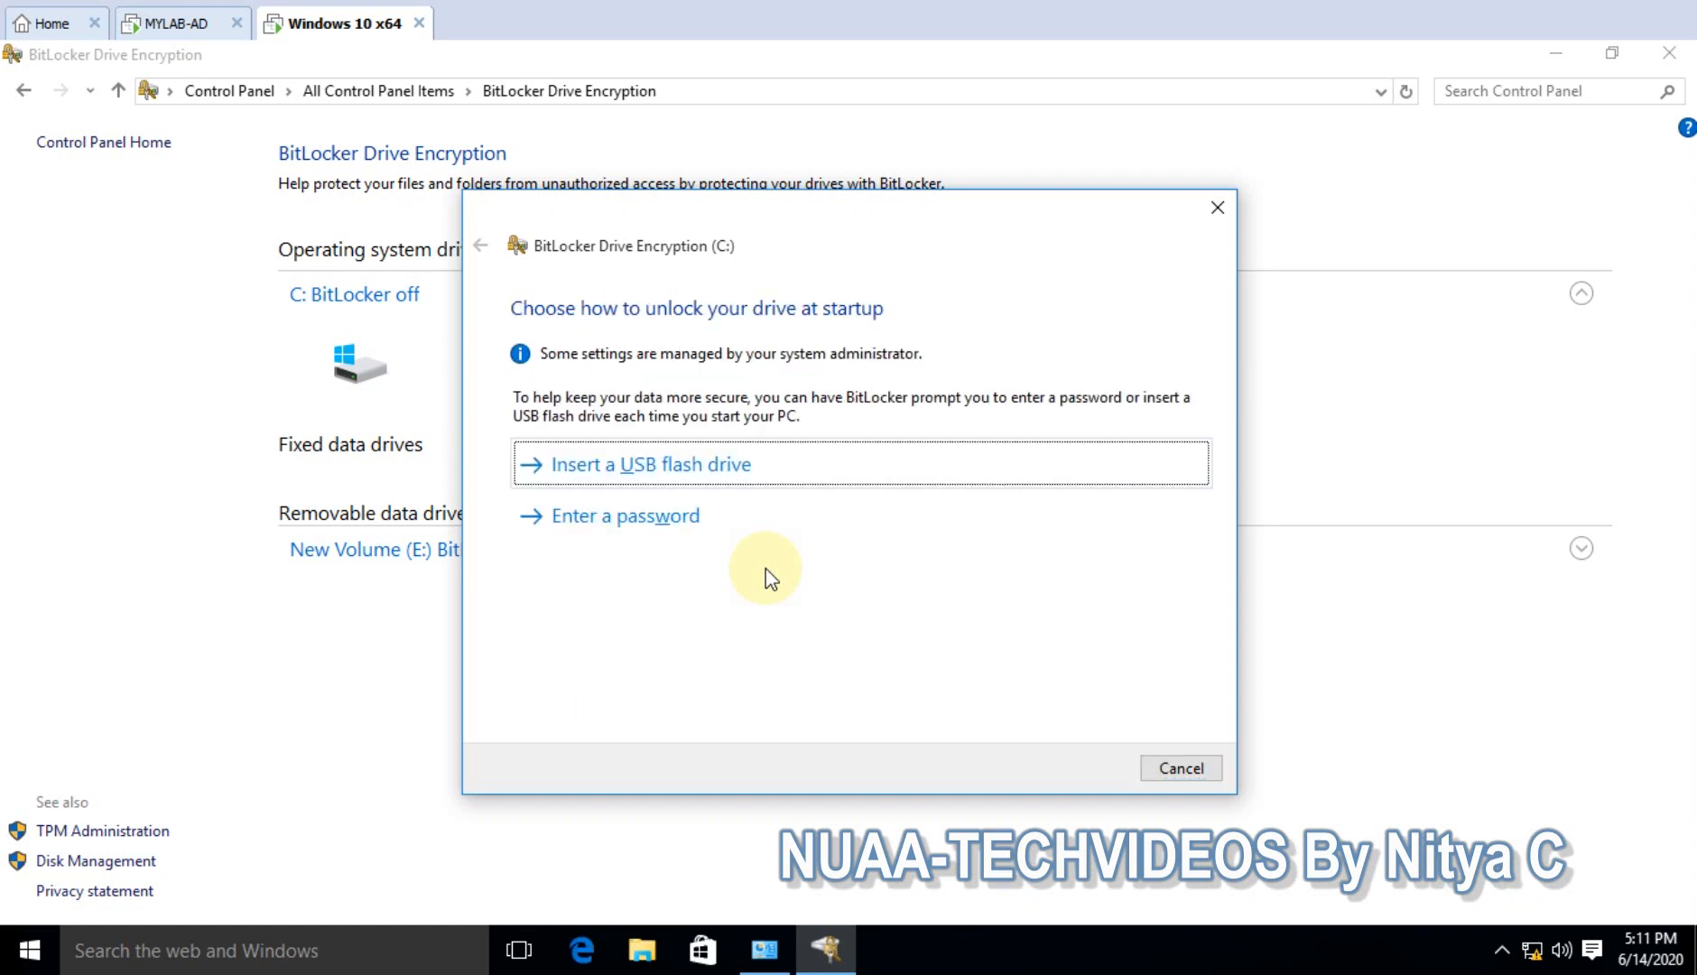
- Choose password unlock for C:, enter and confirm the startup password, and continue
{"action": "left_click", "coordinate": [652, 515]}
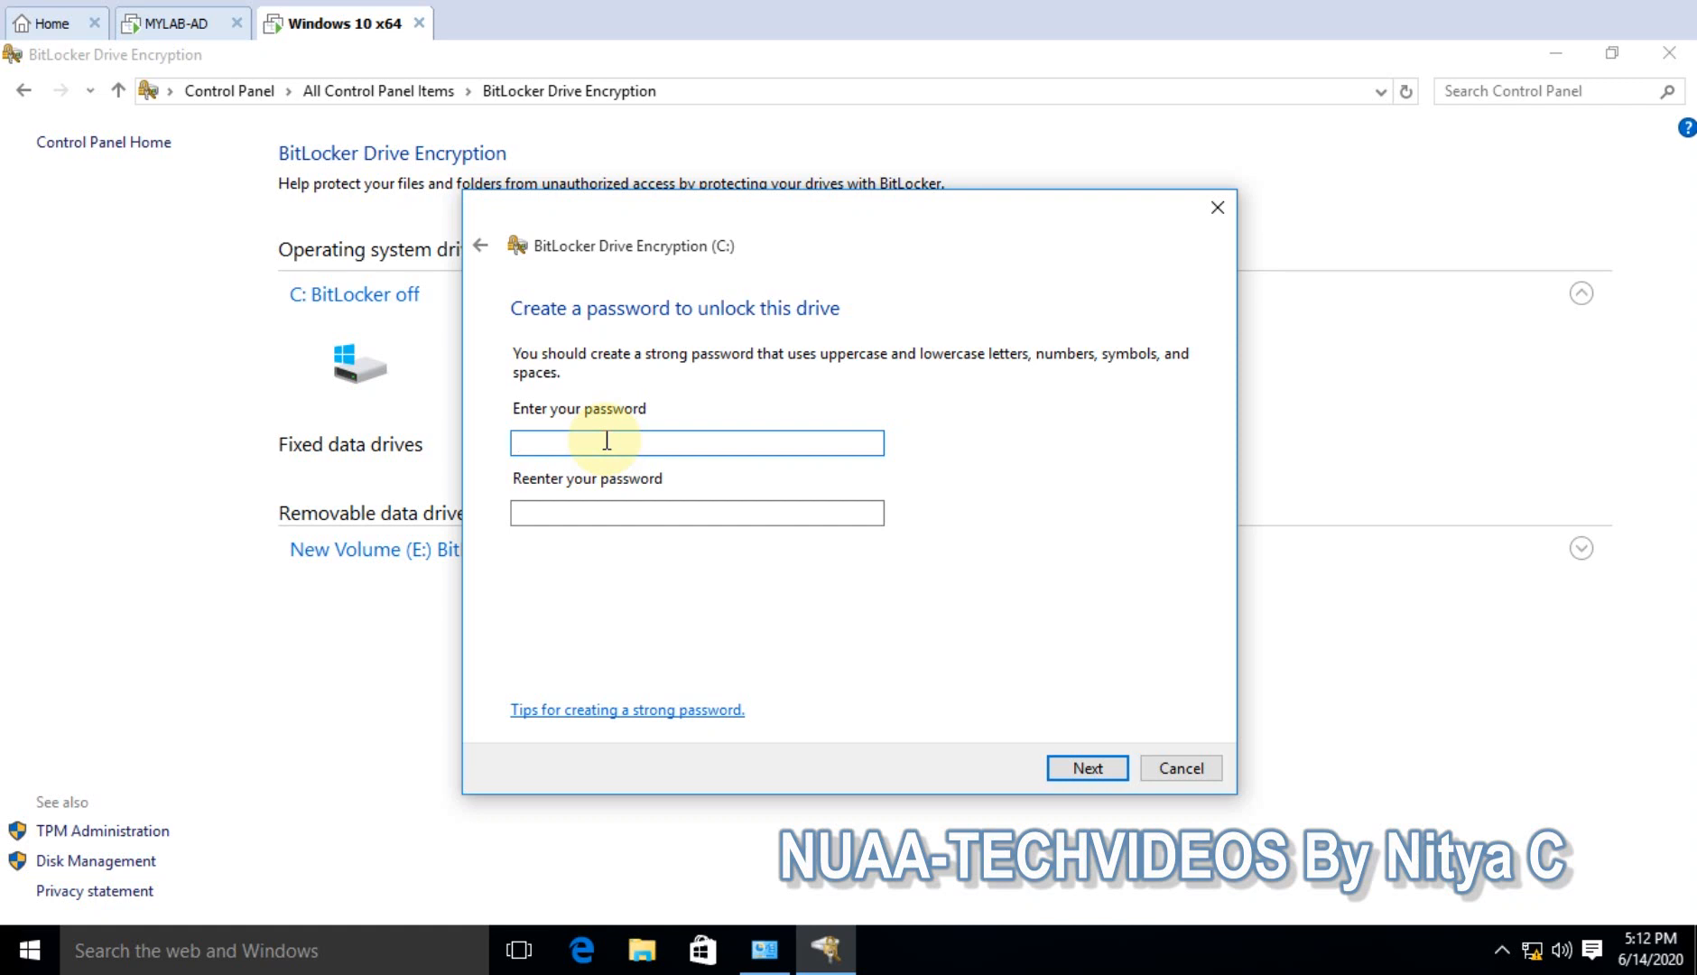
{"action": "type", "text": "Password1"}
{"action": "key", "text": "Tab"}
{"action": "type", "text": "Password"}
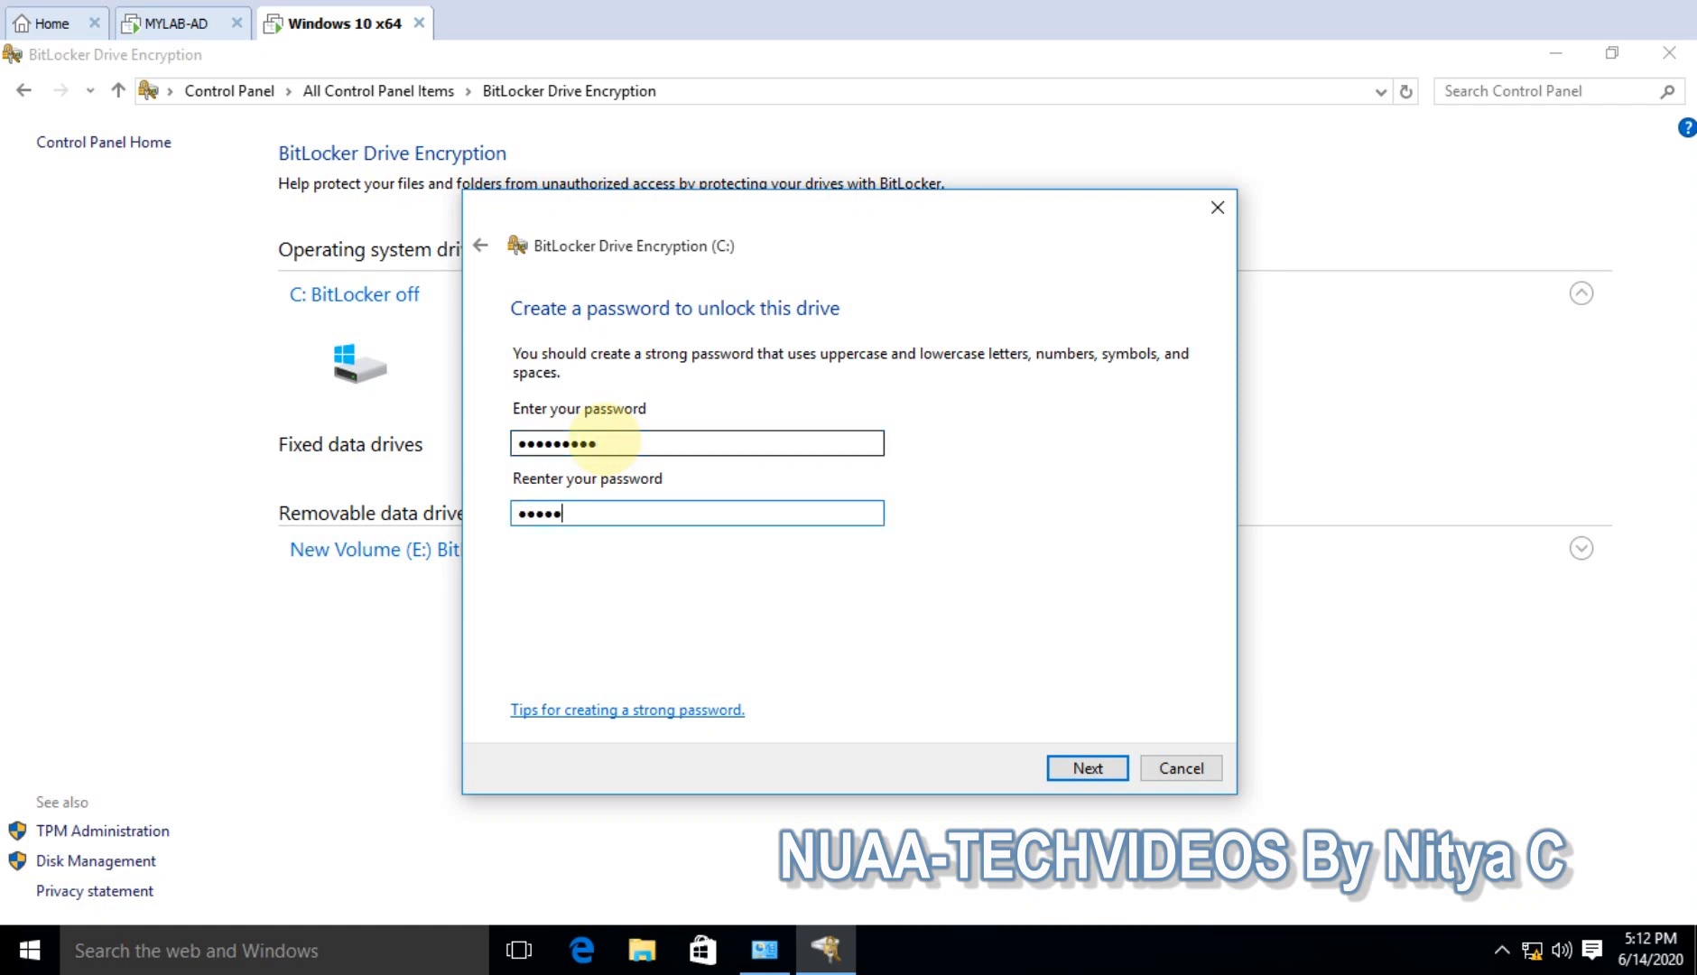
{"action": "type", "text": "1"}
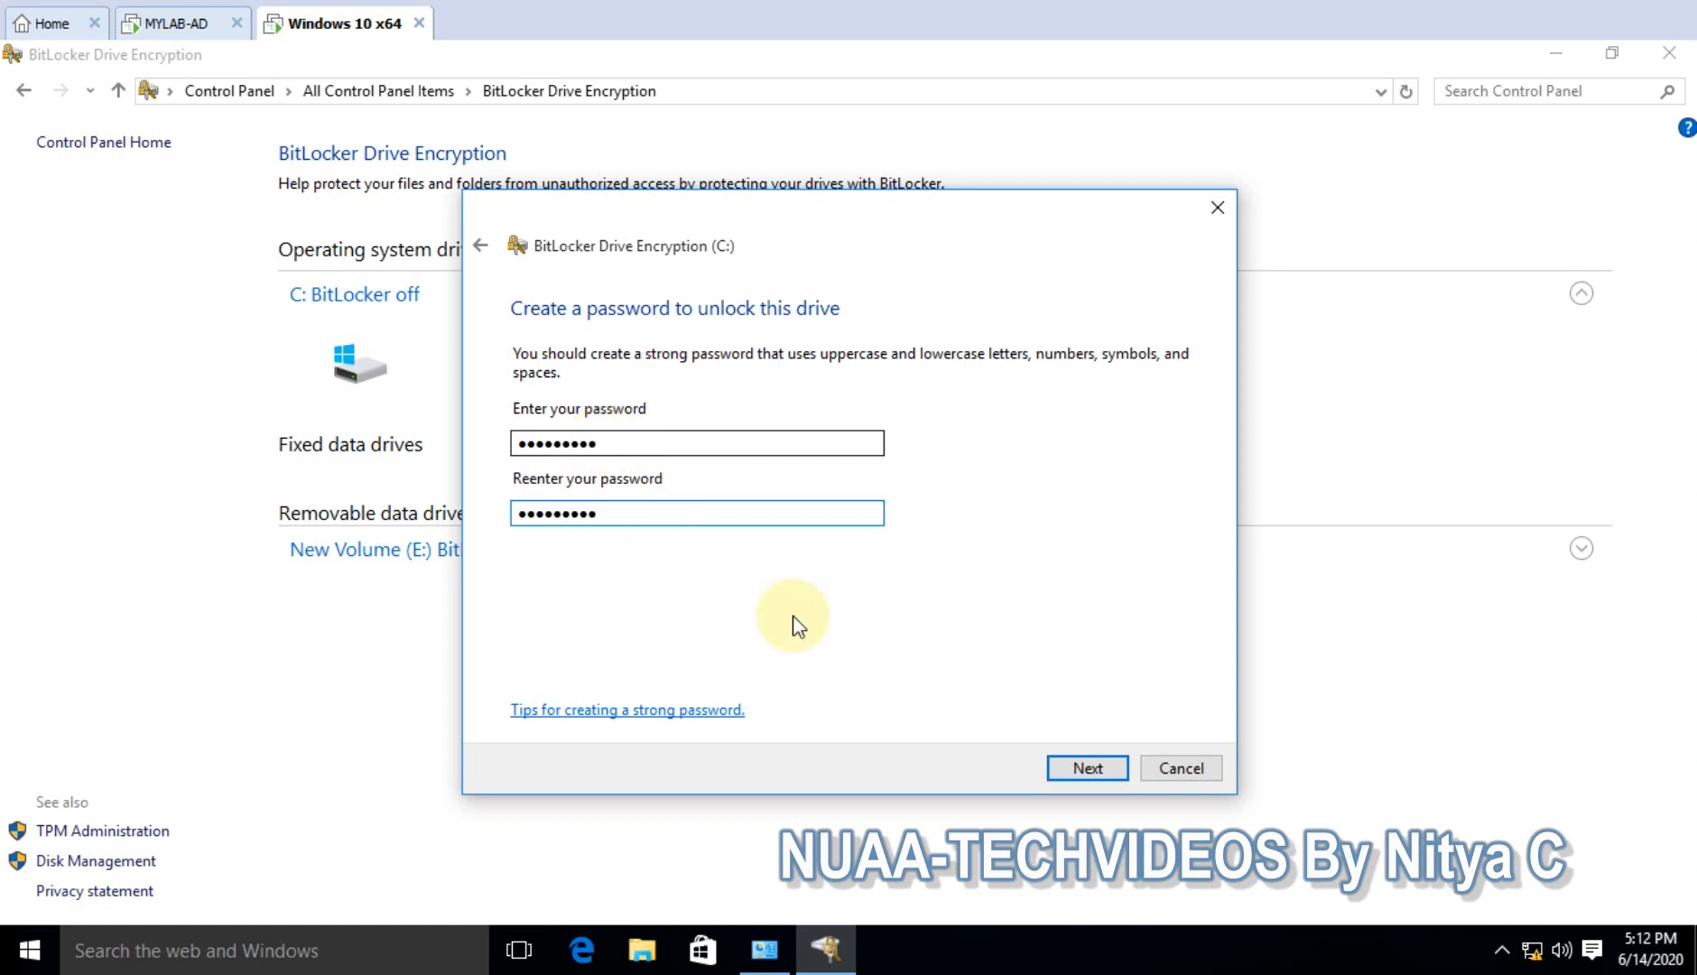
{"action": "left_click", "coordinate": [1083, 767]}
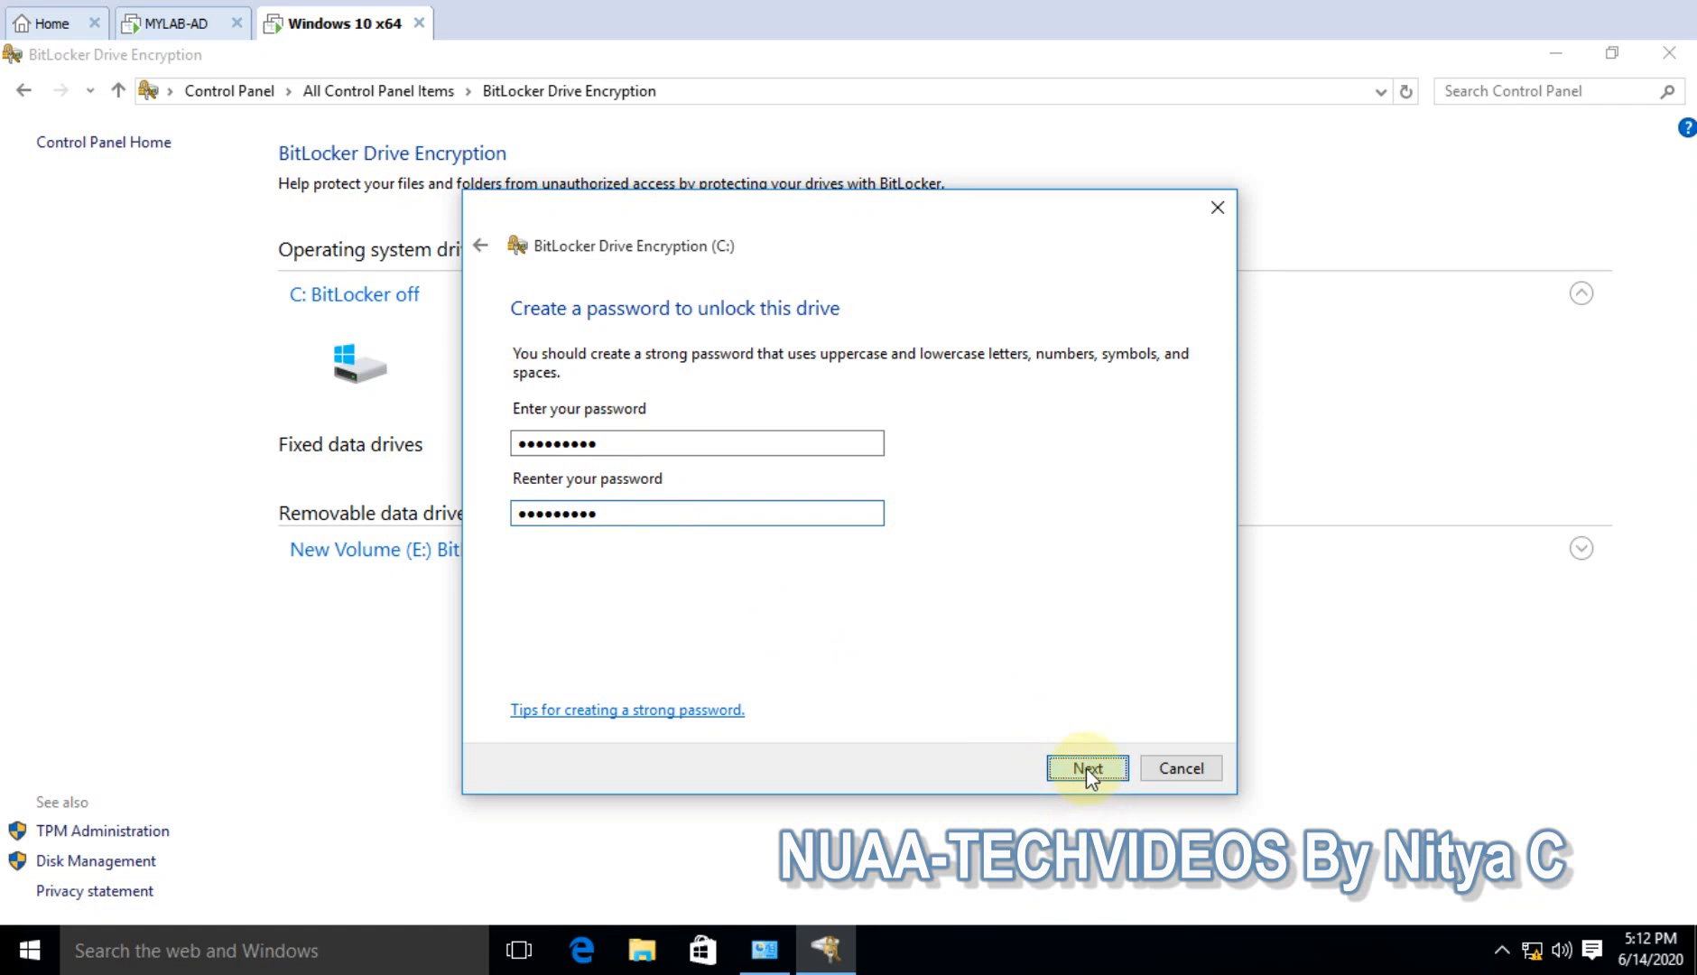
{"action": "left_click", "coordinate": [1086, 767]}
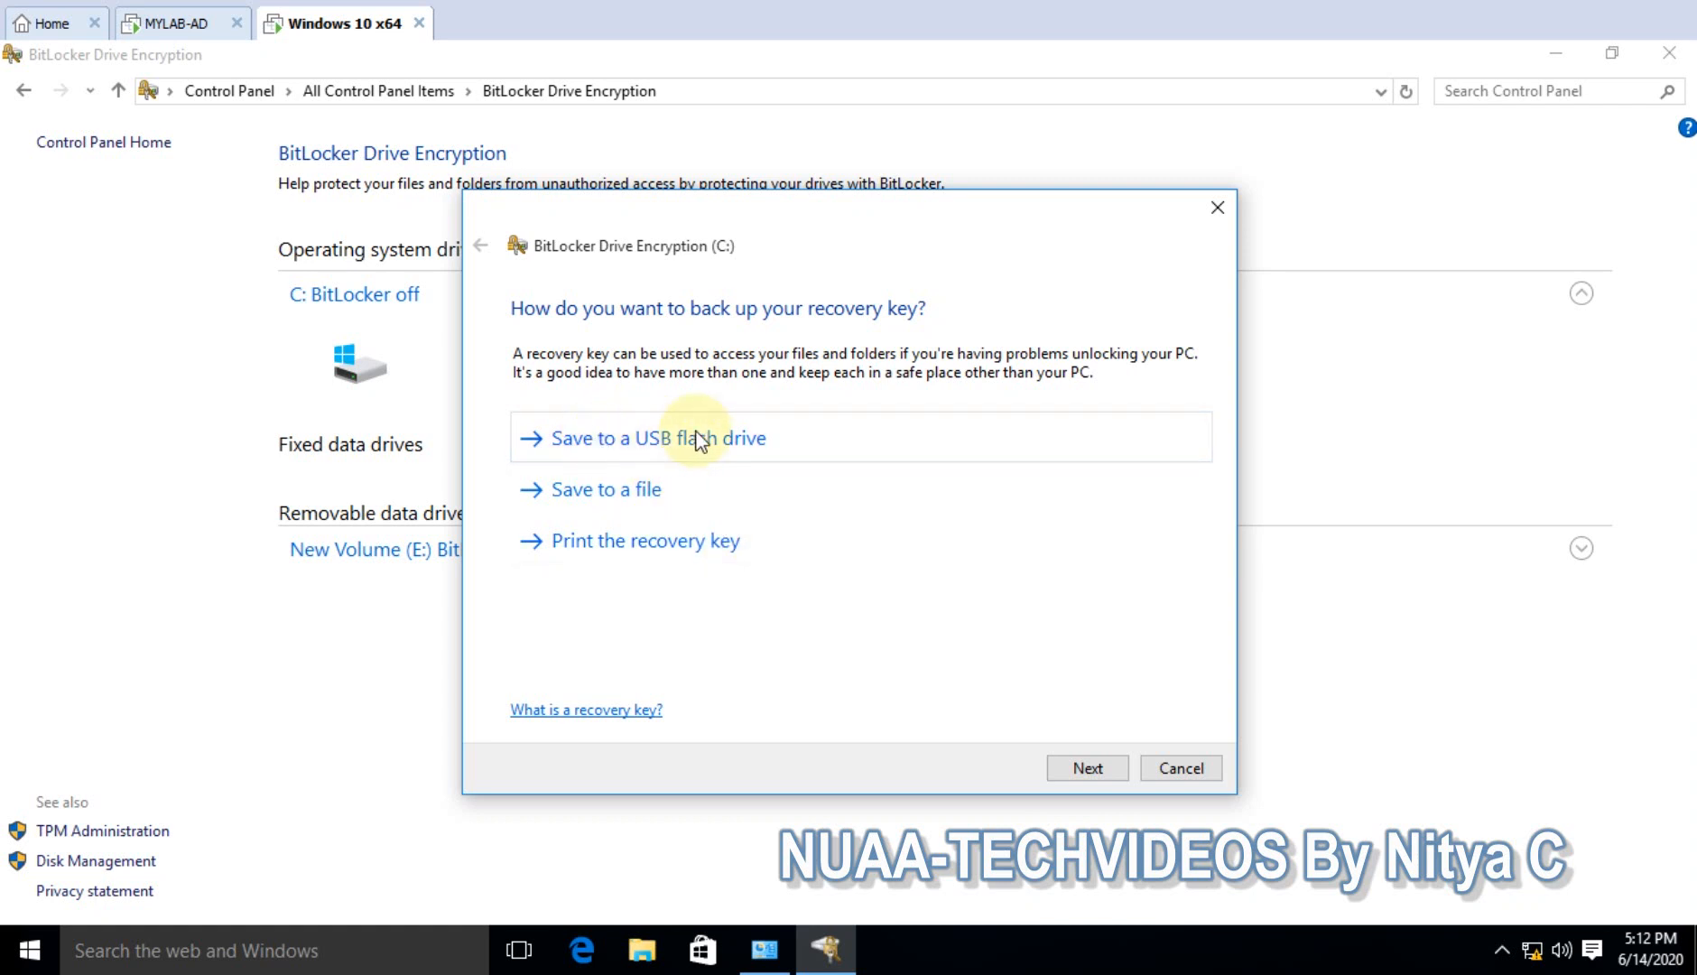
- Pick Save to a file for the recovery key, cancel the Save As dialog, and continue
{"action": "left_click", "coordinate": [688, 503]}
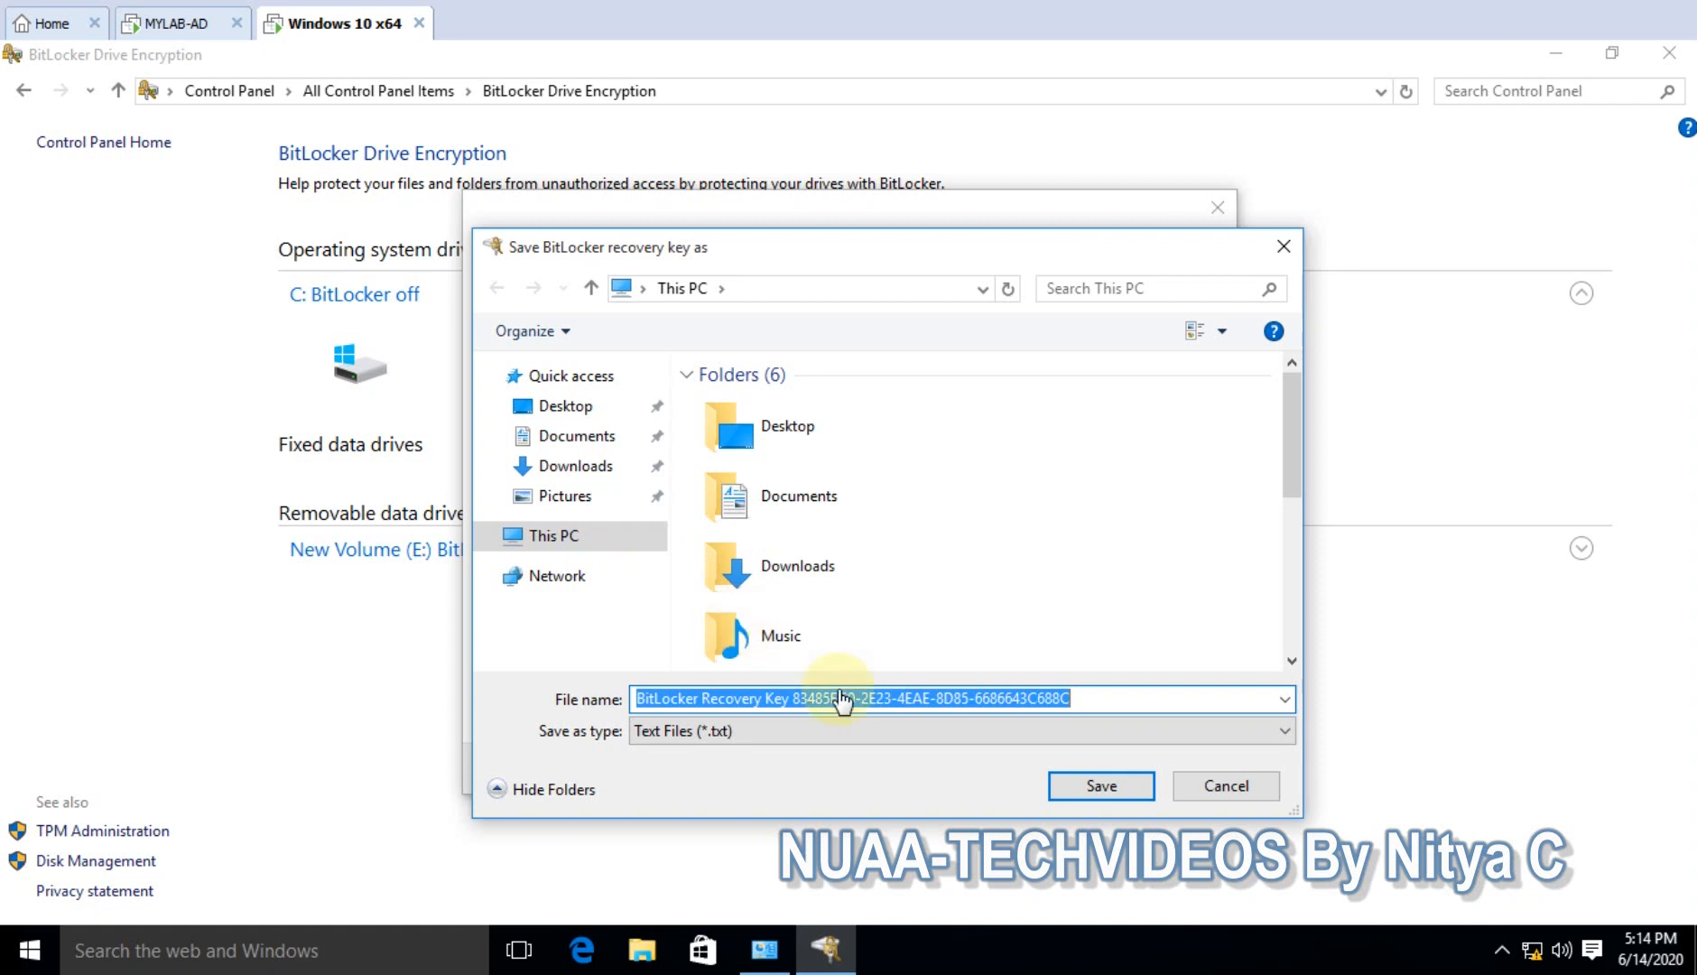
{"action": "left_click", "coordinate": [1224, 787]}
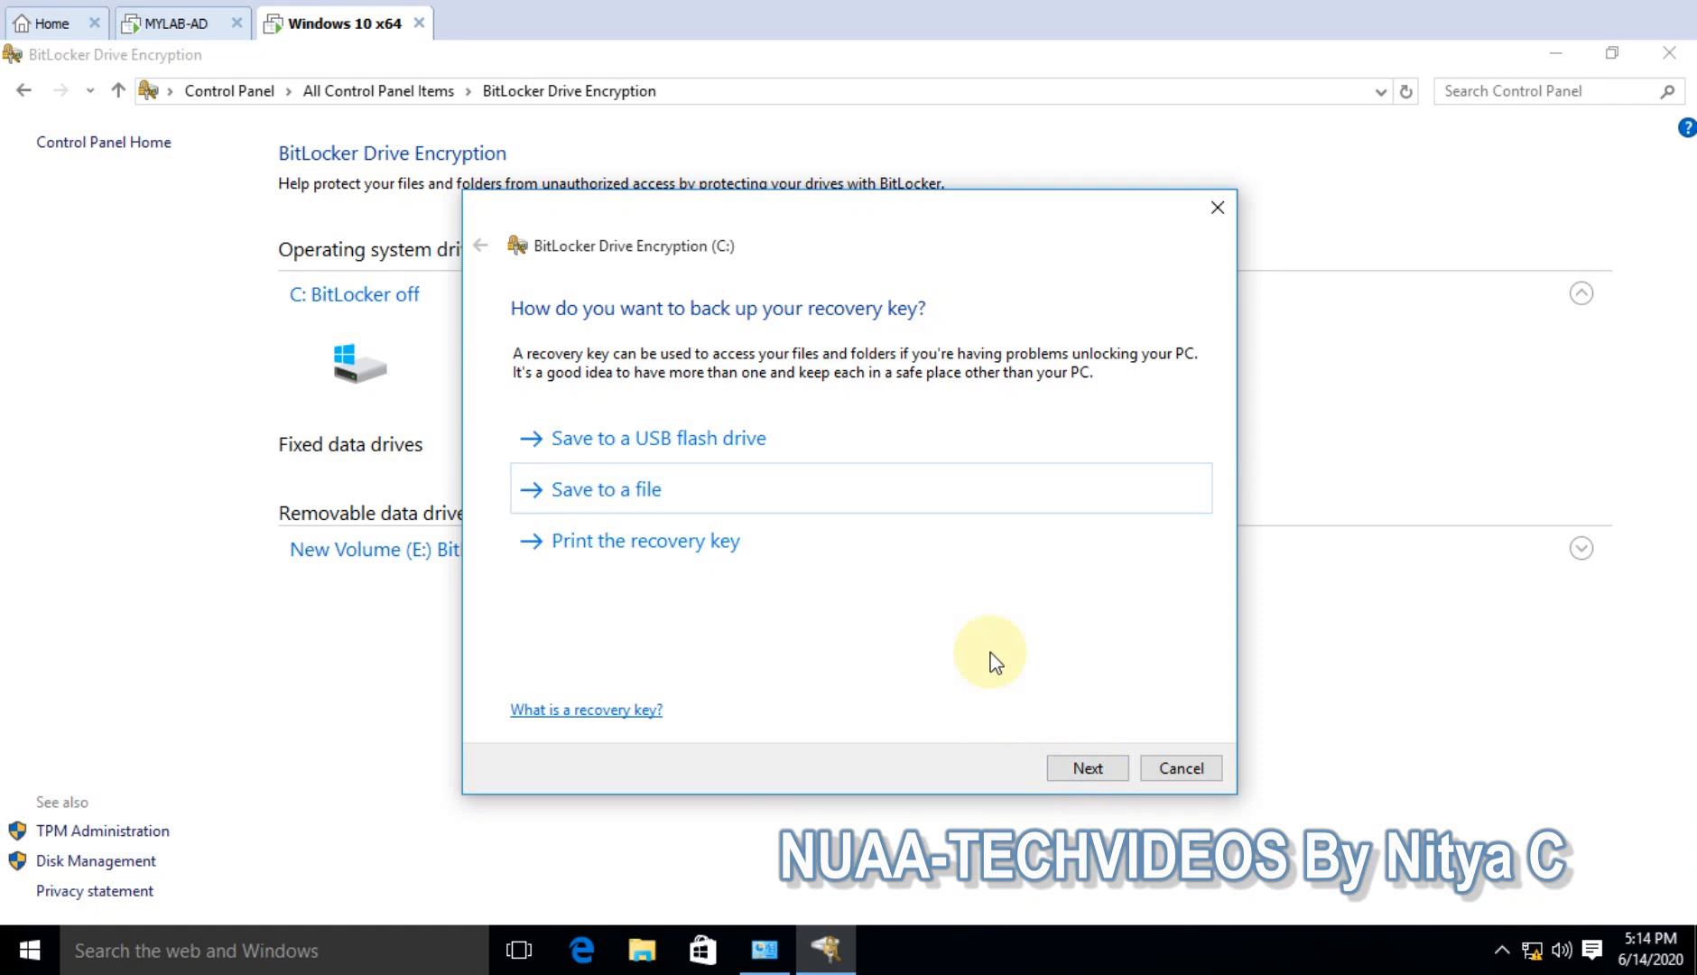
{"action": "left_click", "coordinate": [1089, 766]}
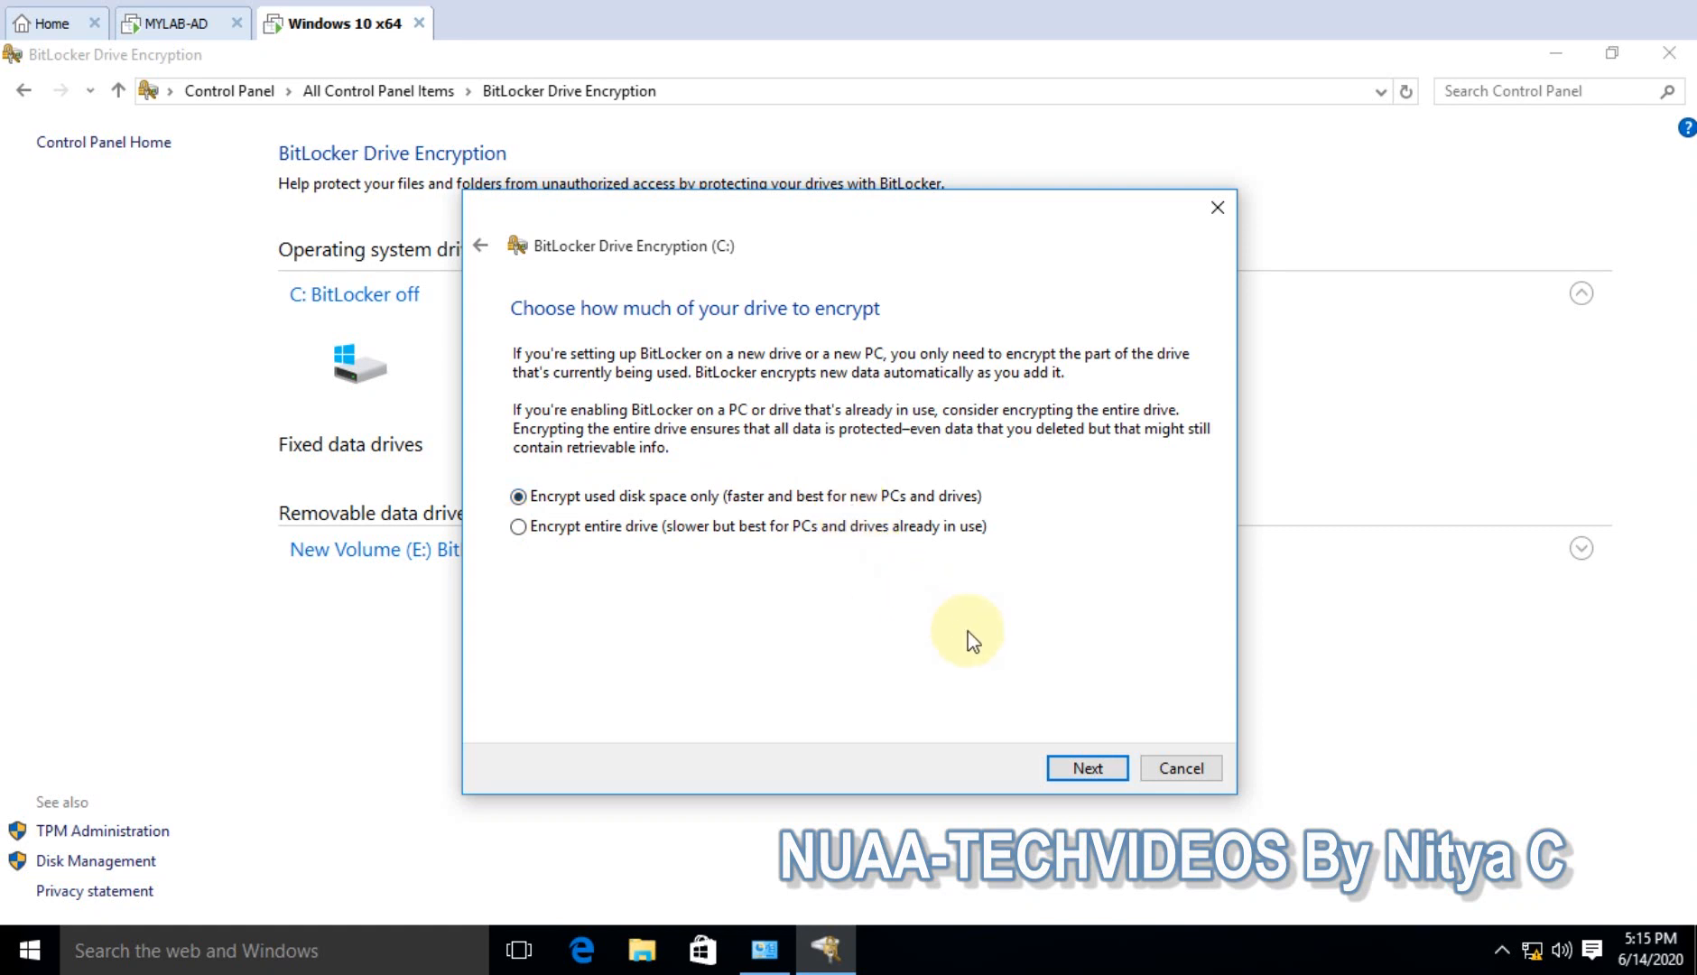
- Keep Encrypt used disk space only and continue with Run BitLocker system check enabled
{"action": "left_click", "coordinate": [1086, 769]}
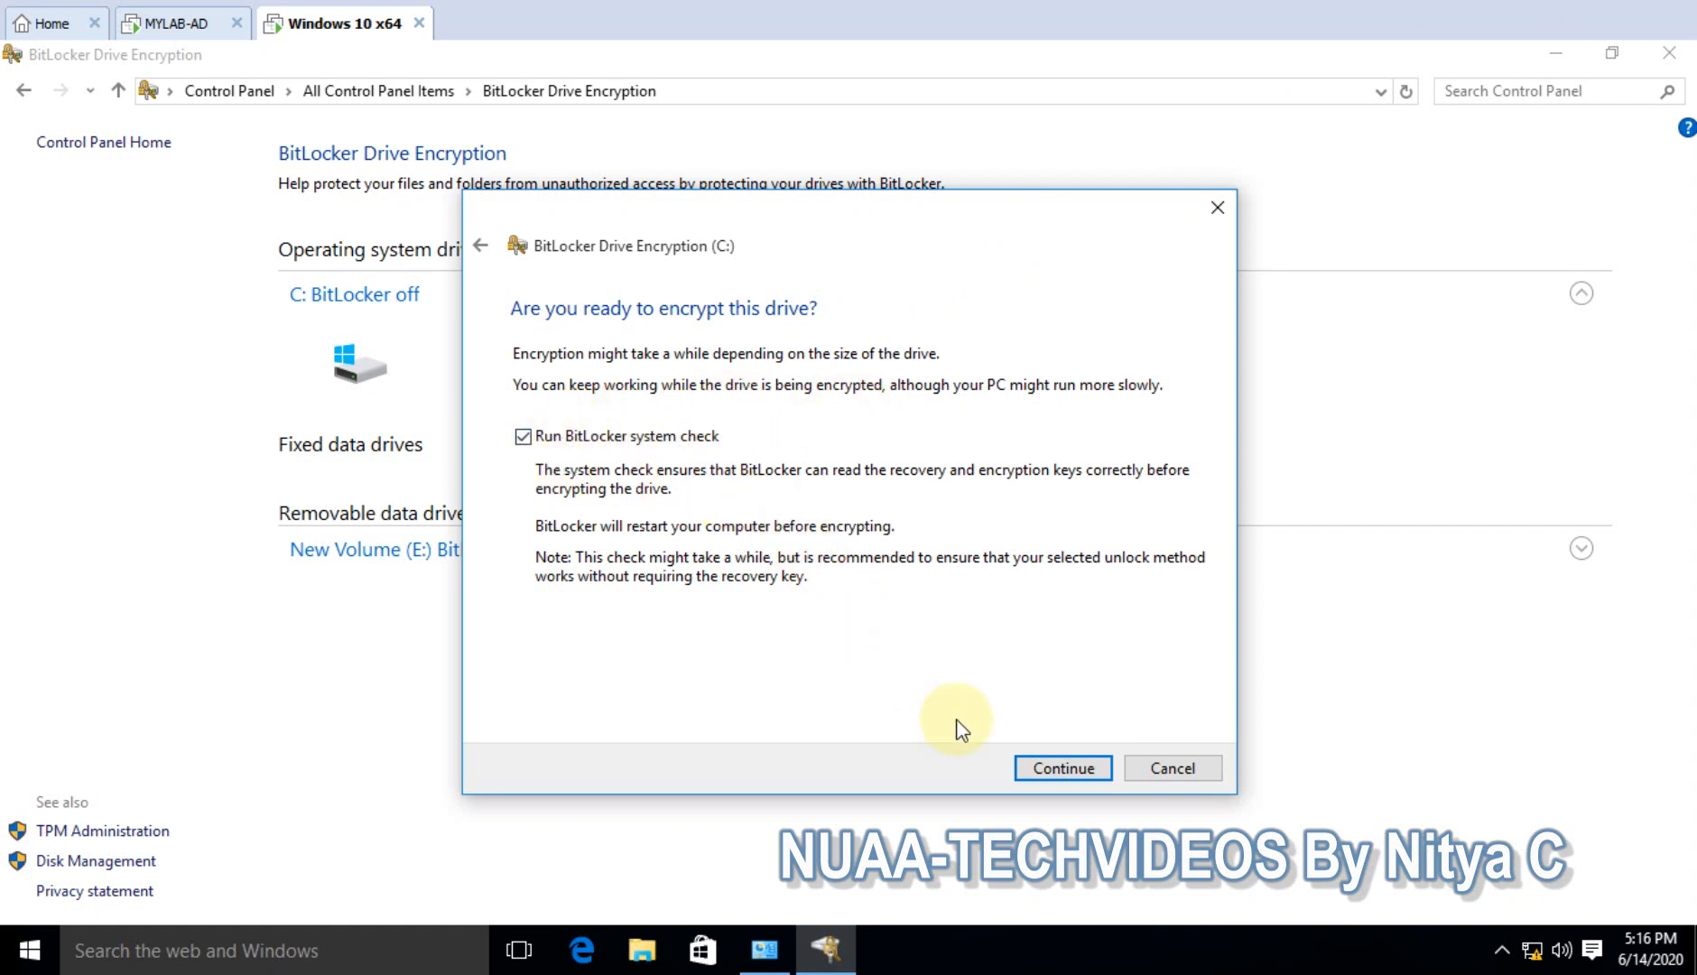
{"action": "left_click", "coordinate": [1040, 769]}
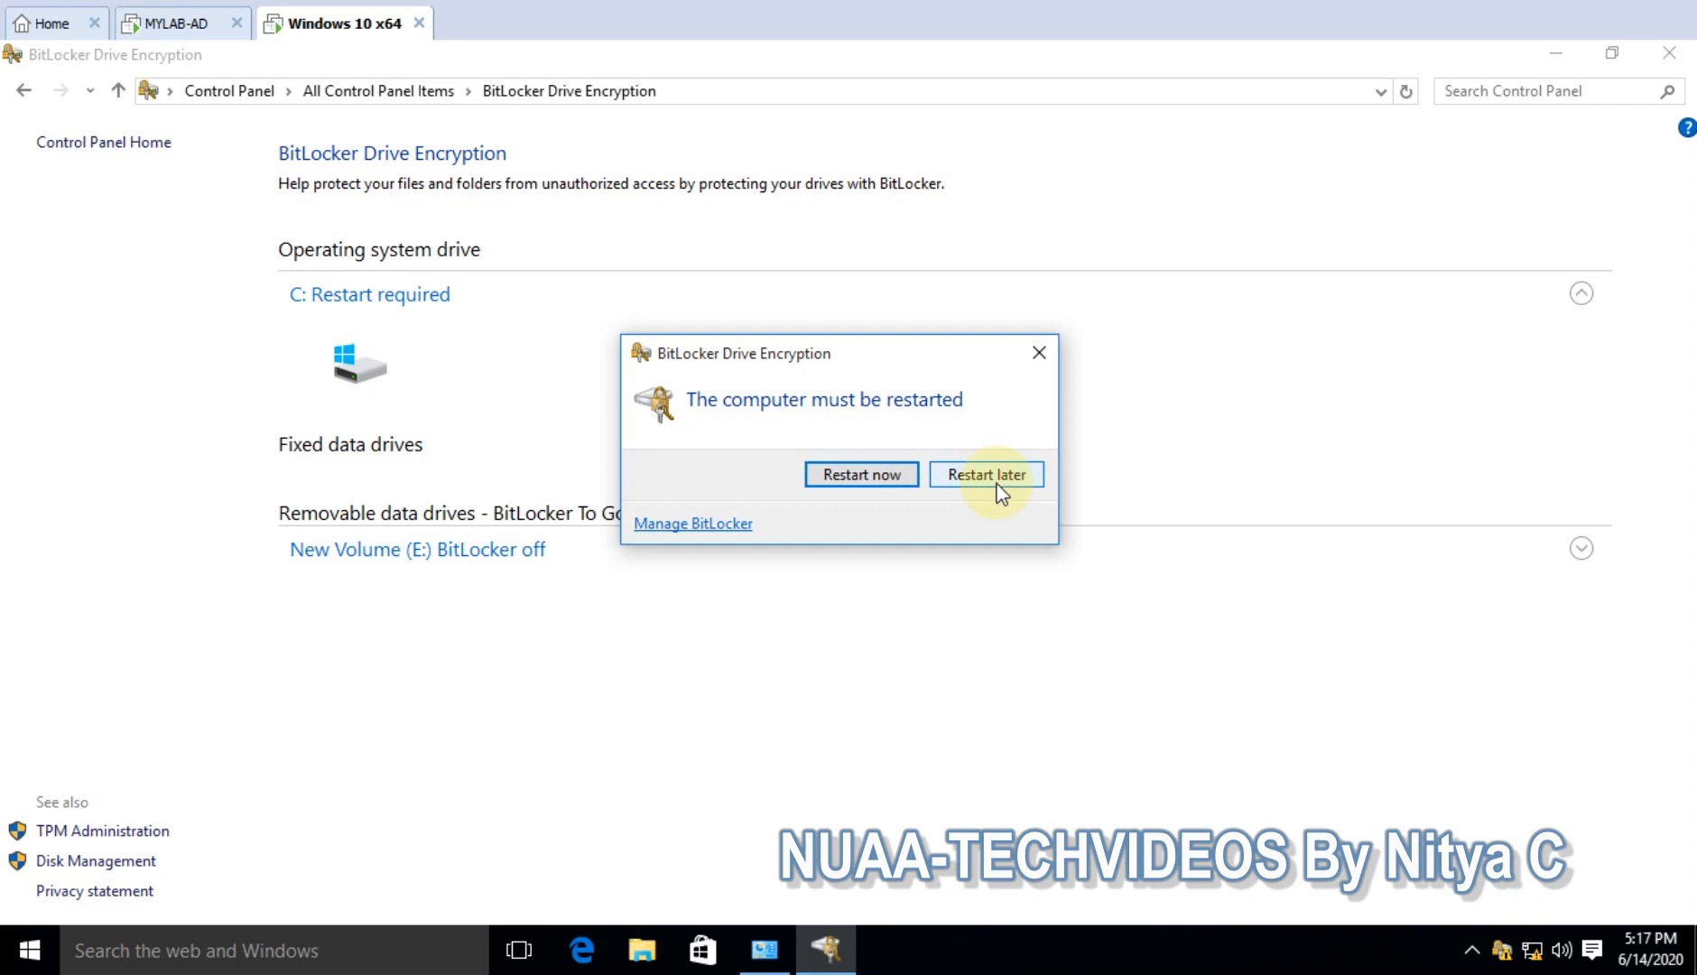
- Restart now, unlock C: with the drive password at boot, and sign in with the user password
{"action": "left_click", "coordinate": [862, 475]}
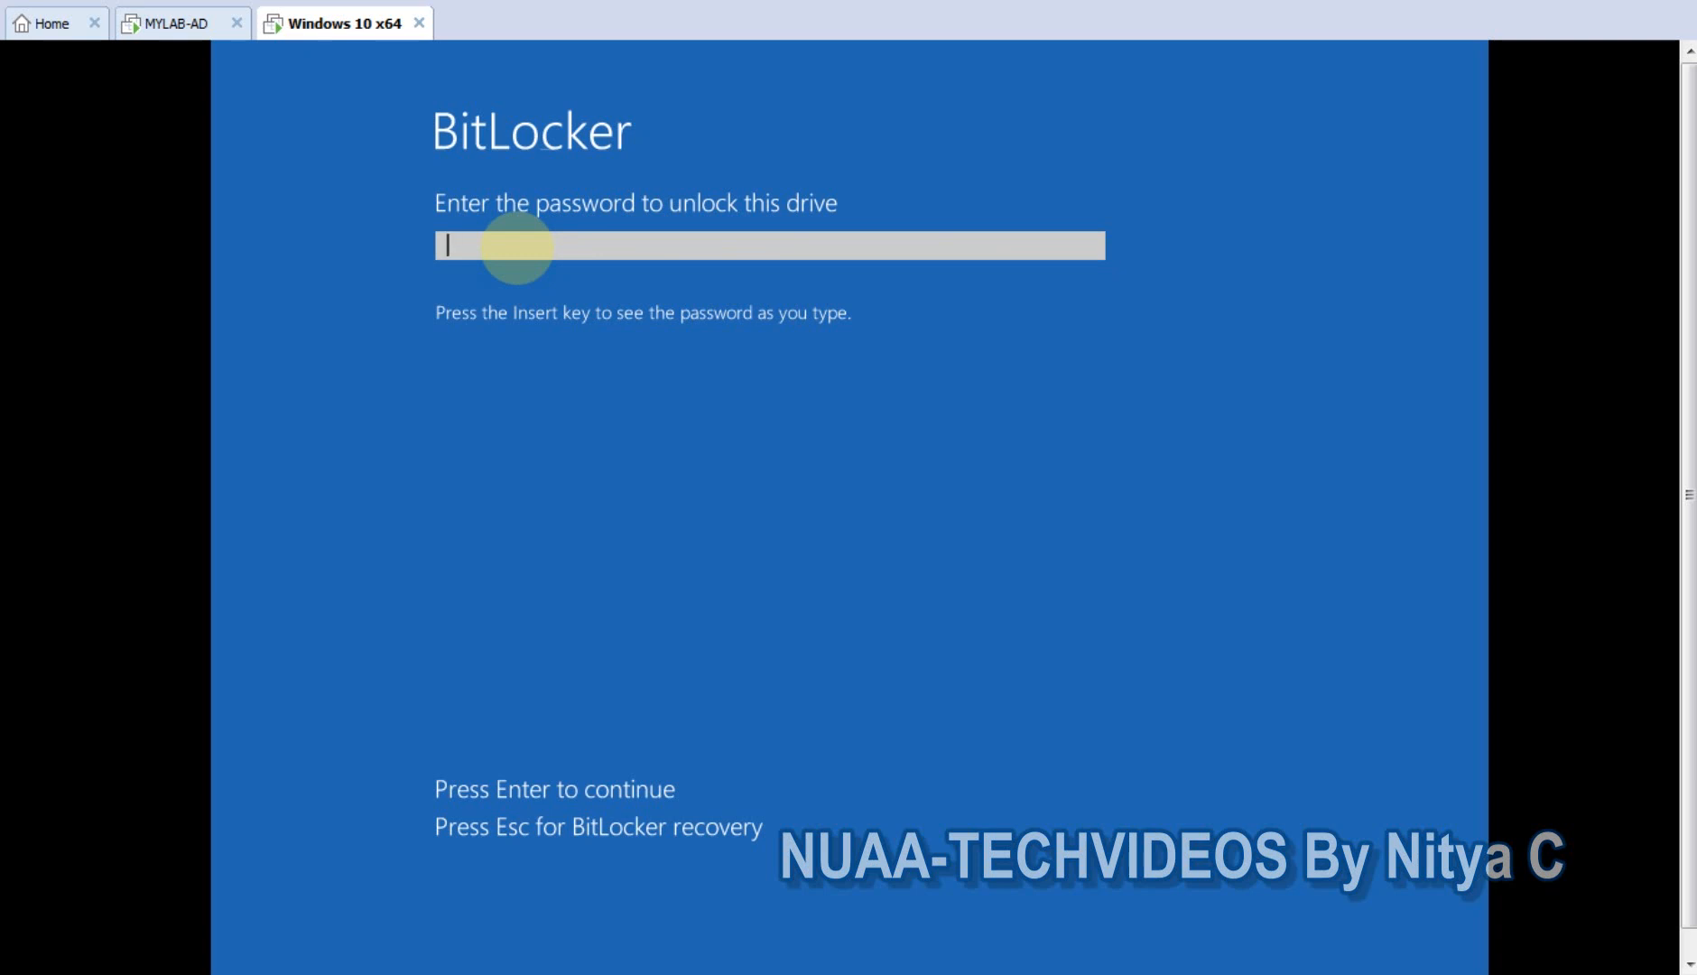
{"action": "type", "text": "*********"}
{"action": "key", "text": "Return"}
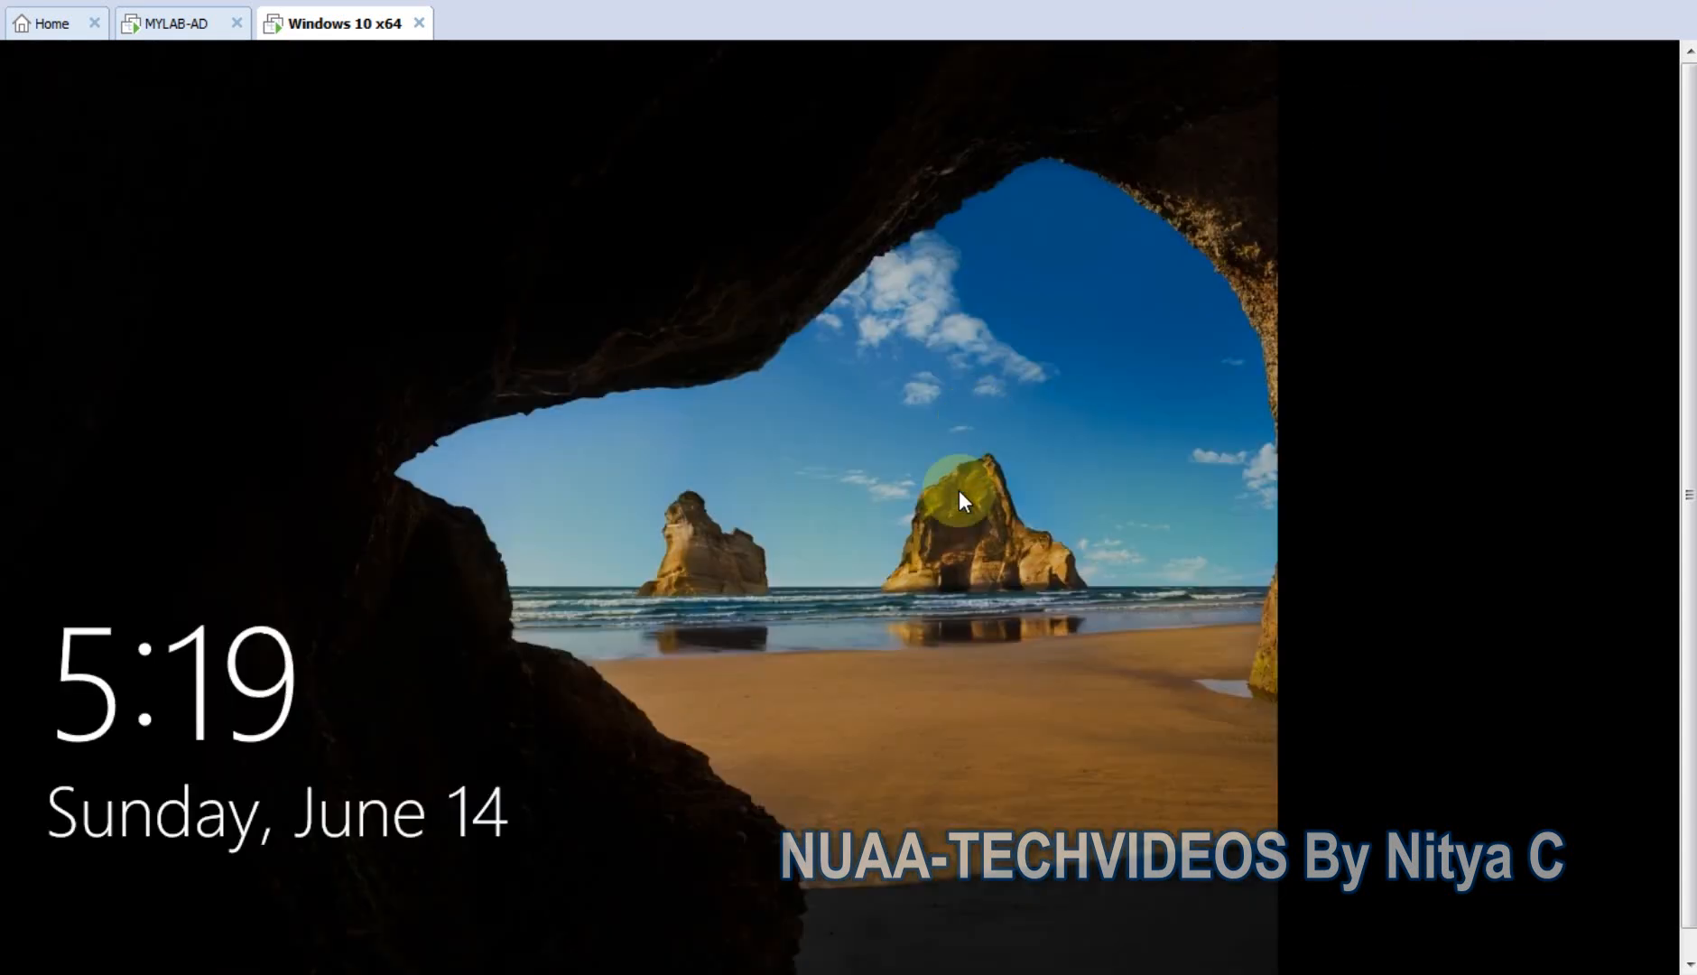
{"action": "left_click", "coordinate": [791, 551]}
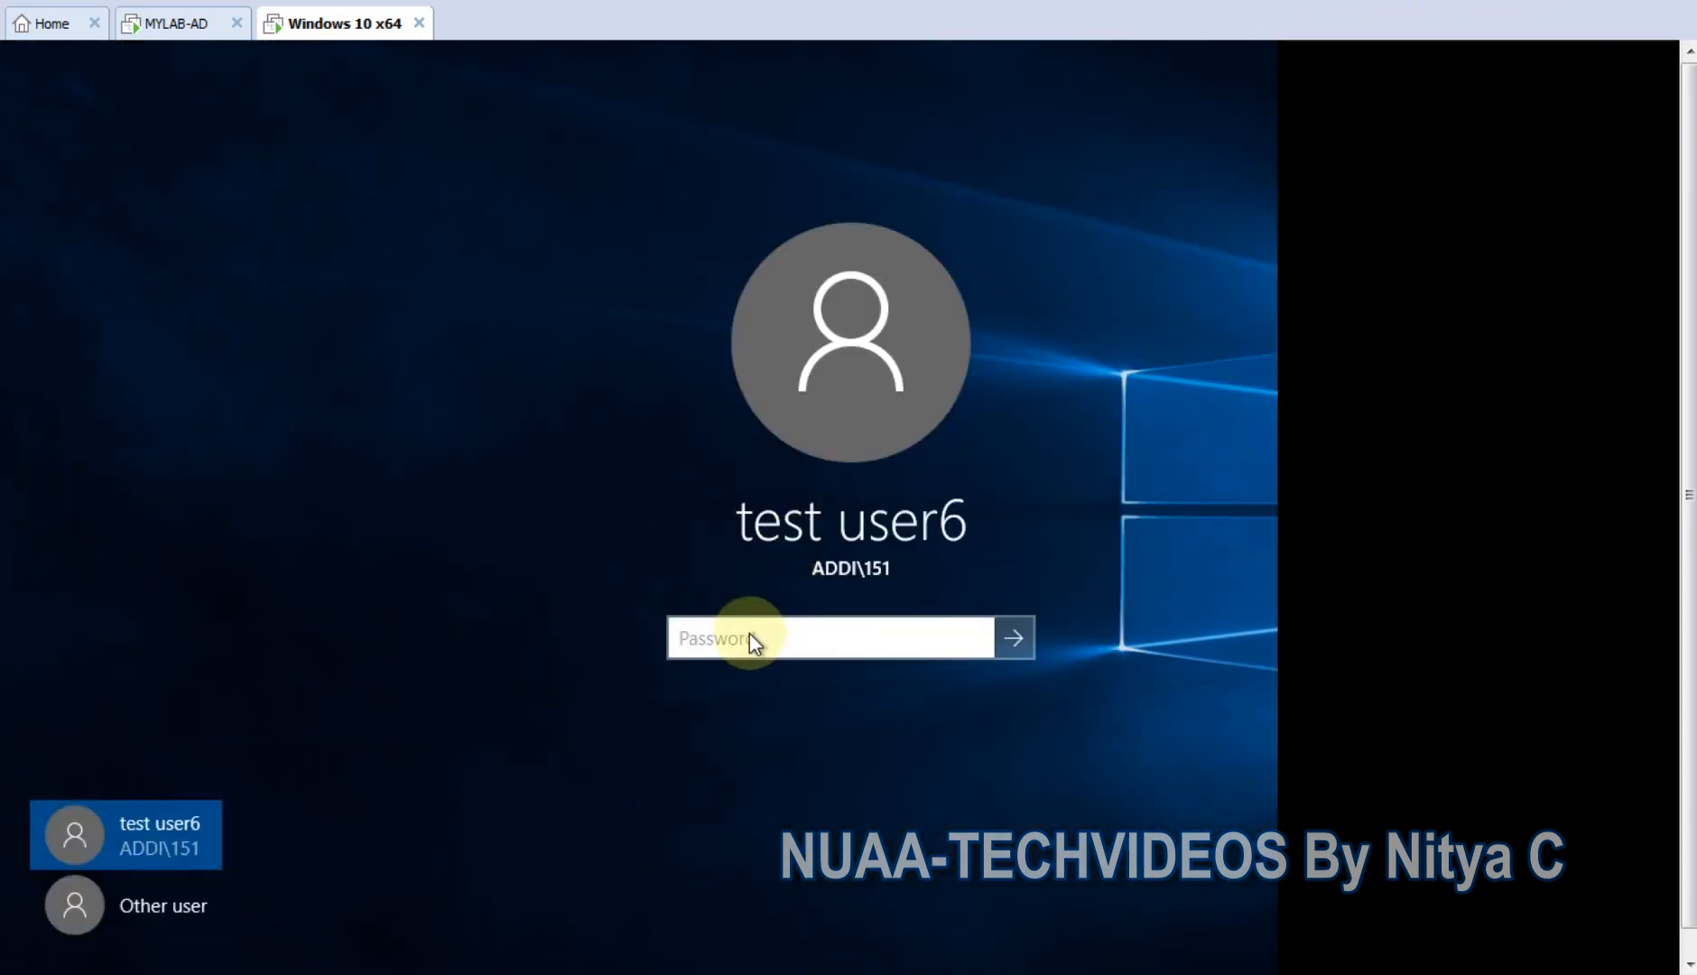
{"action": "type", "text": "****"}
{"action": "key", "text": "Return"}
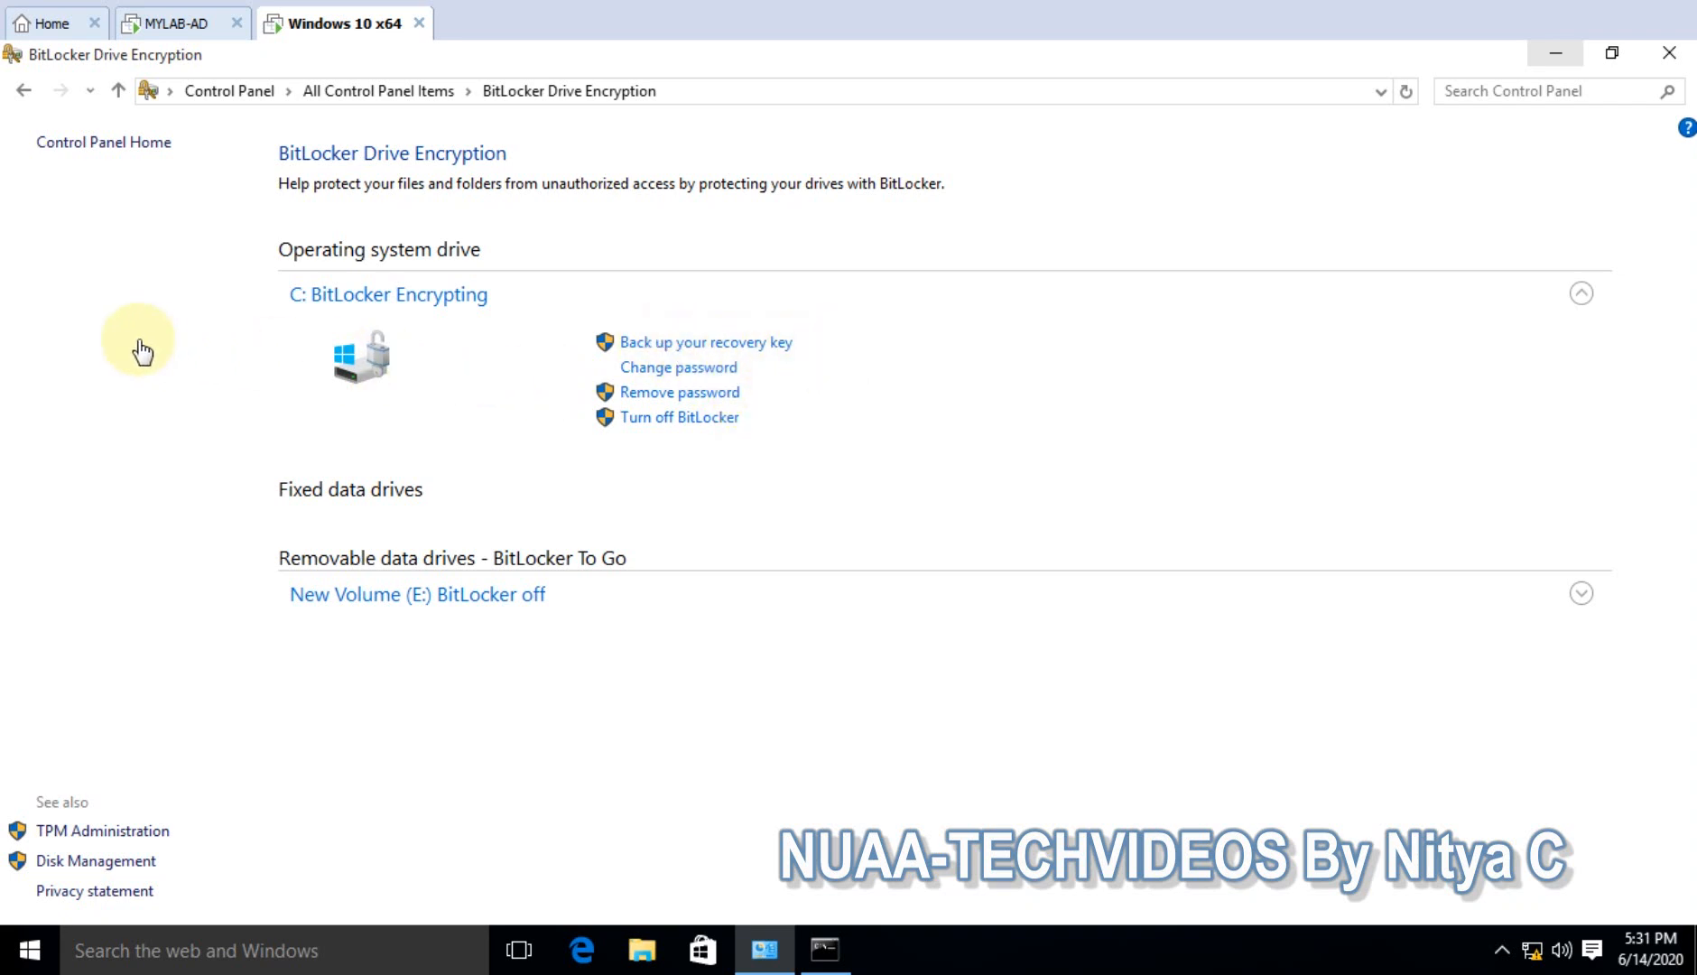
- Refresh the C: details and run manage-bde -status in the Administrator Command Prompt
{"action": "left_click", "coordinate": [371, 293]}
{"action": "left_click", "coordinate": [371, 293]}
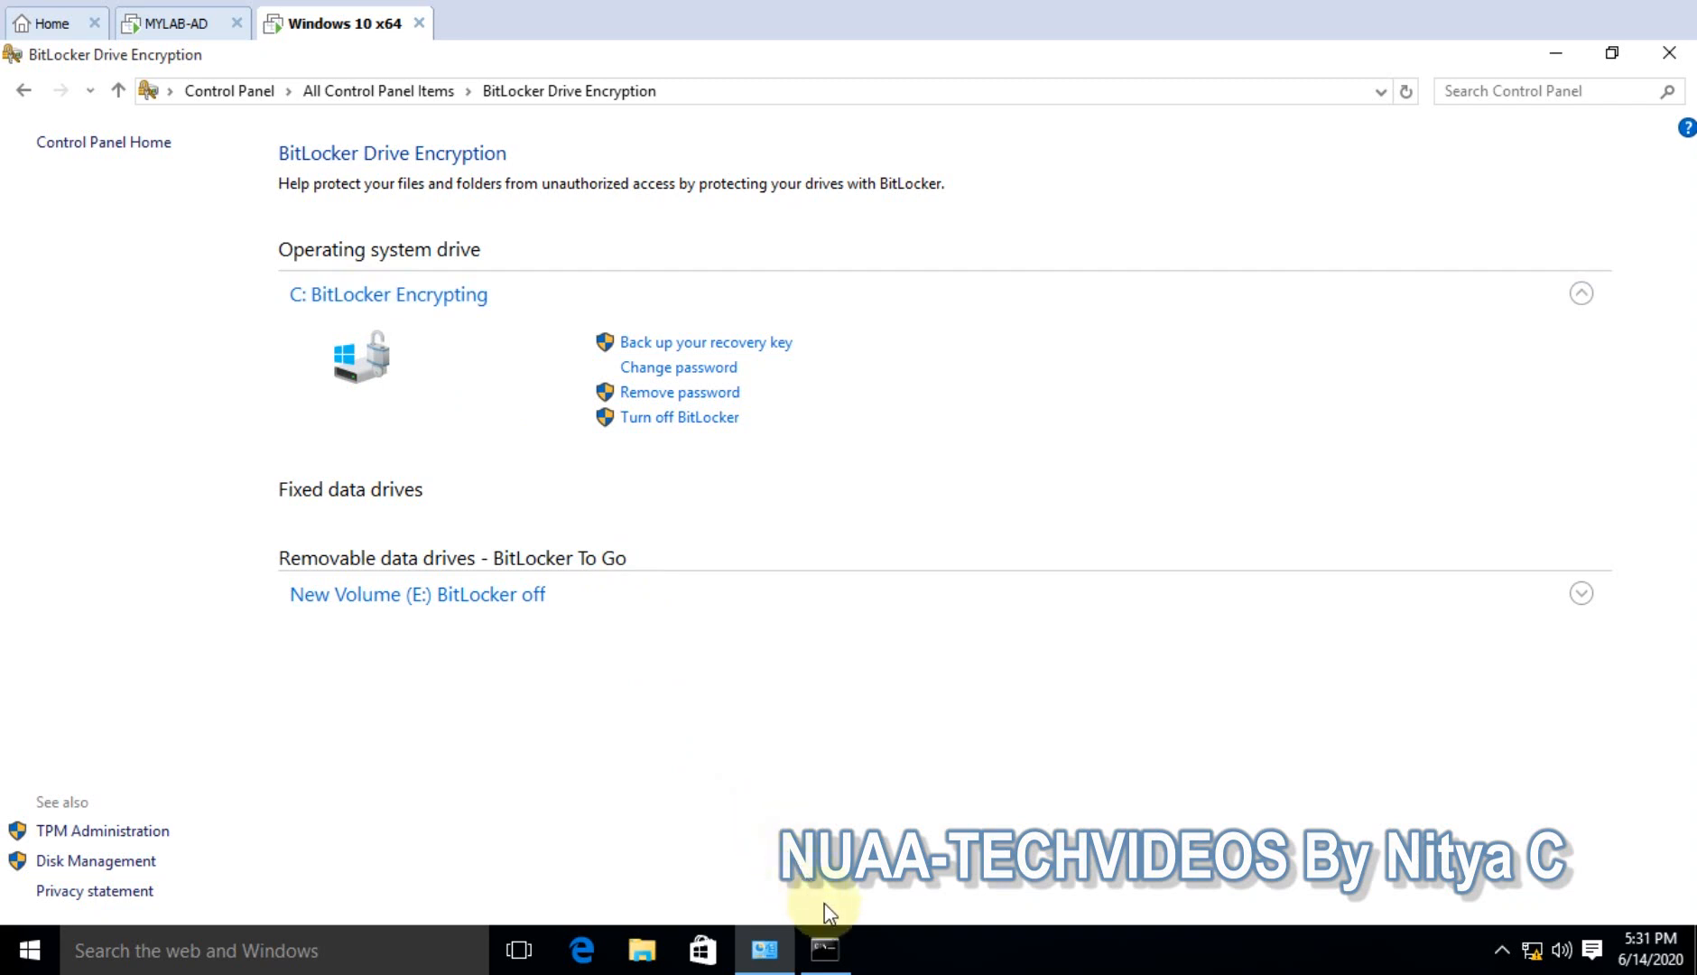
{"action": "left_click", "coordinate": [843, 952]}
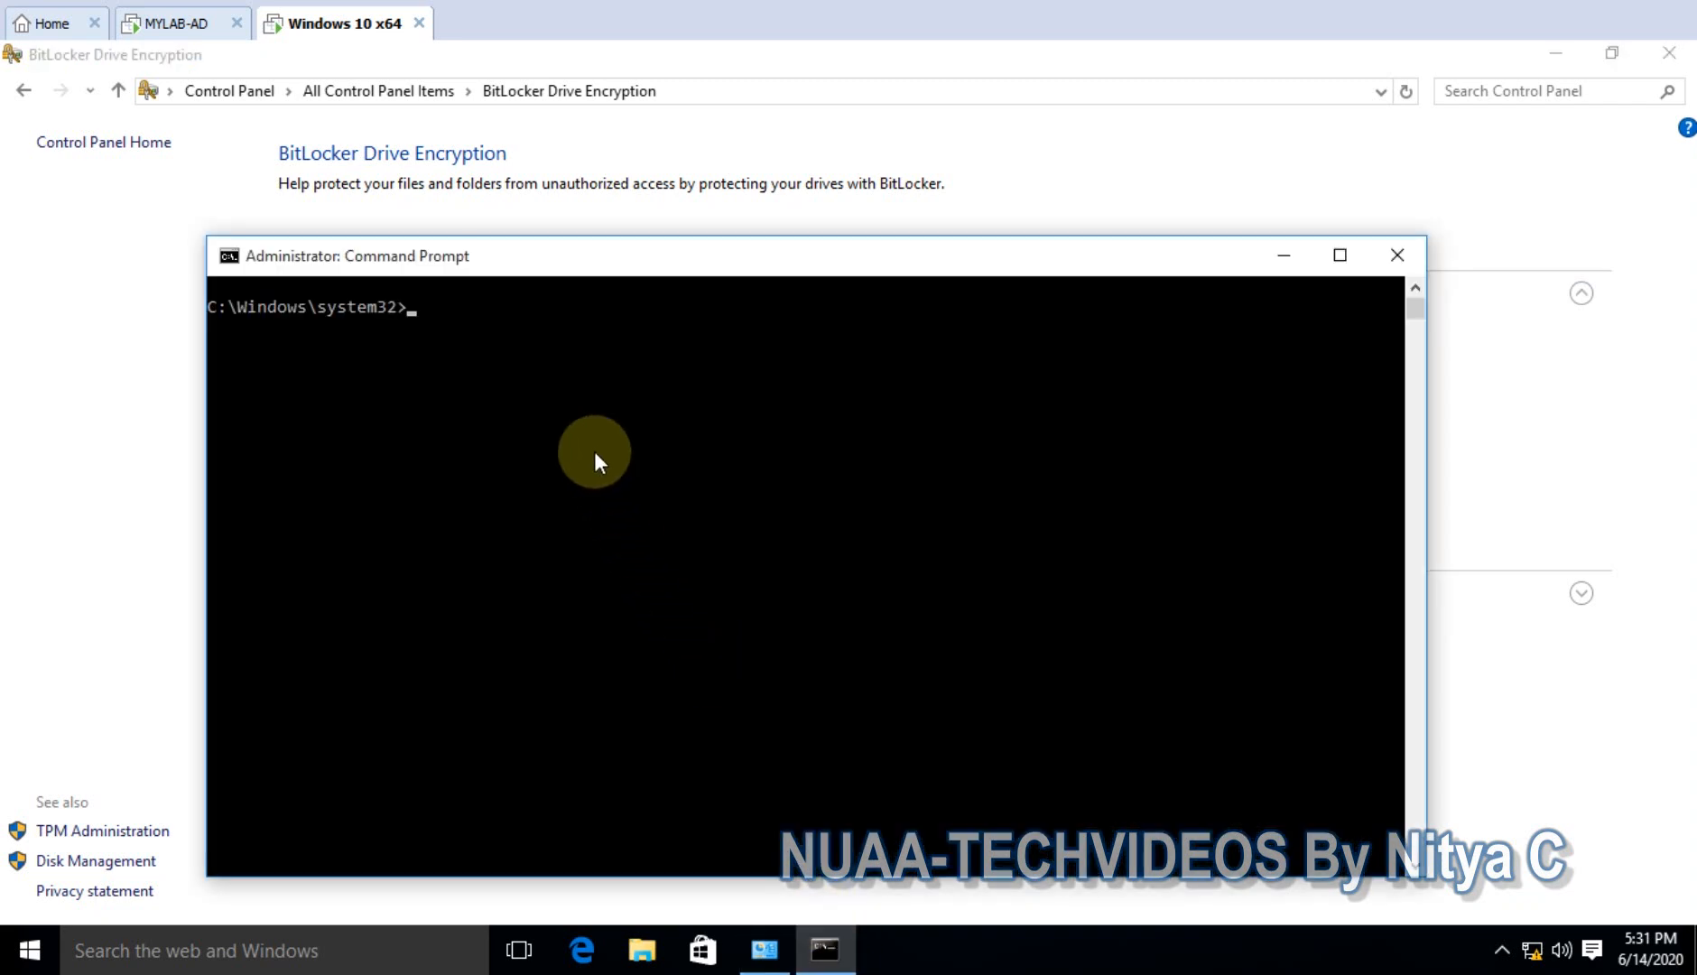
{"action": "left_click", "coordinate": [594, 450]}
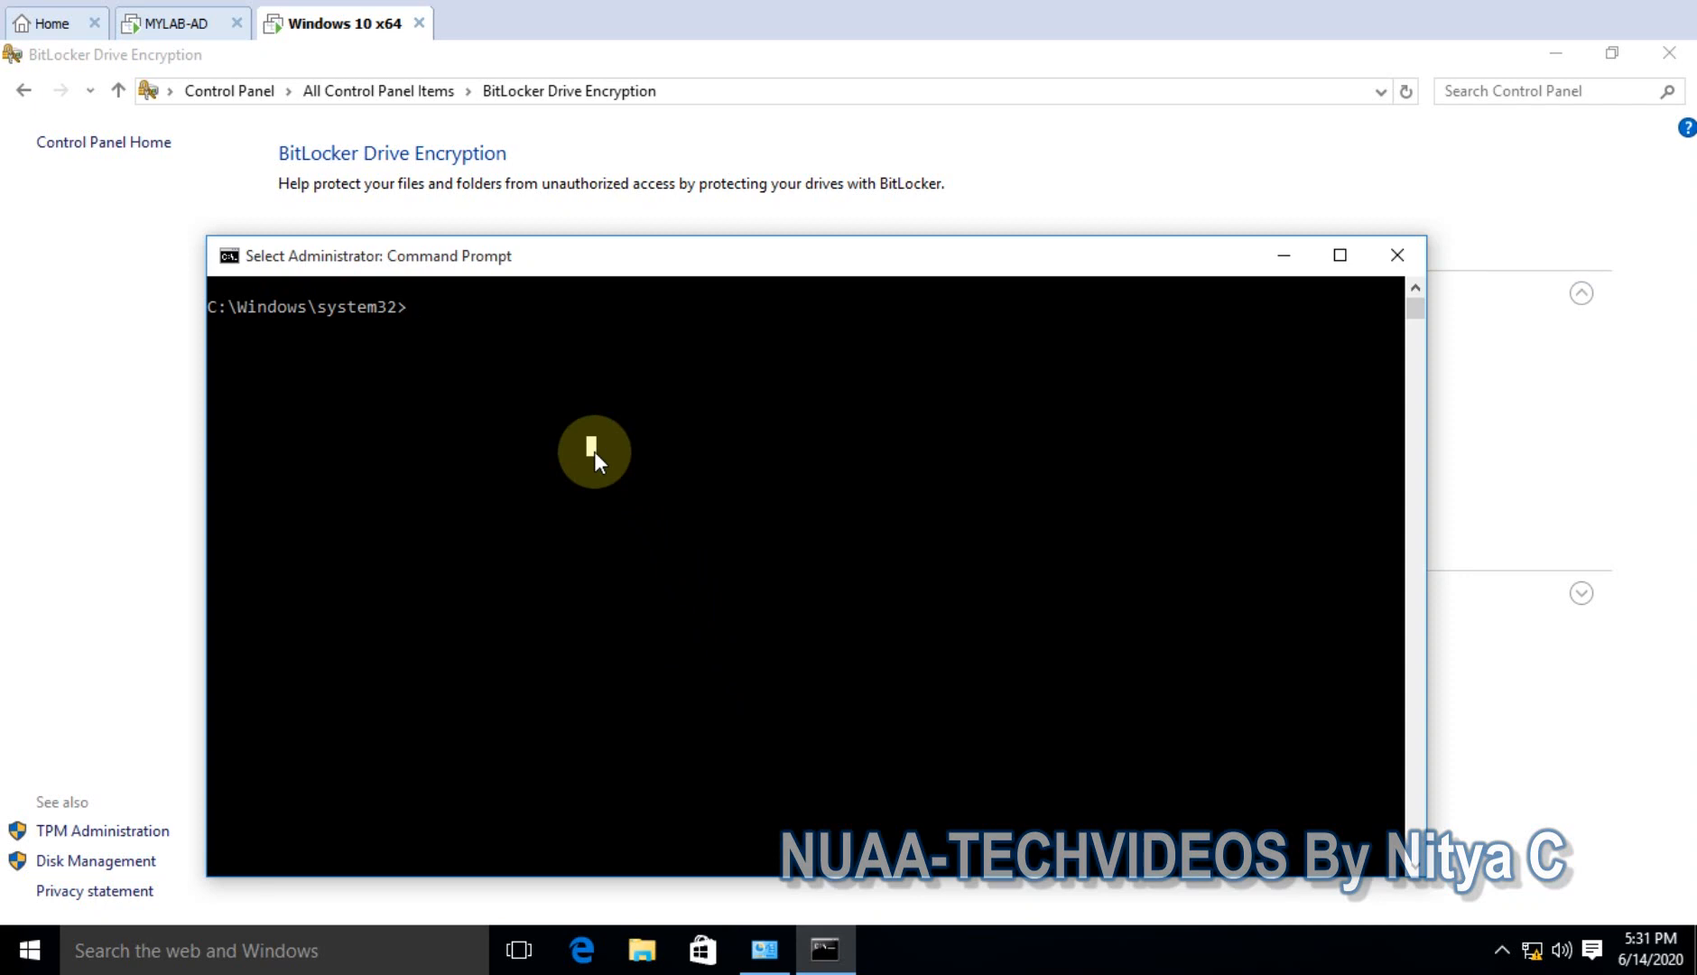
{"action": "type", "text": "manag"}
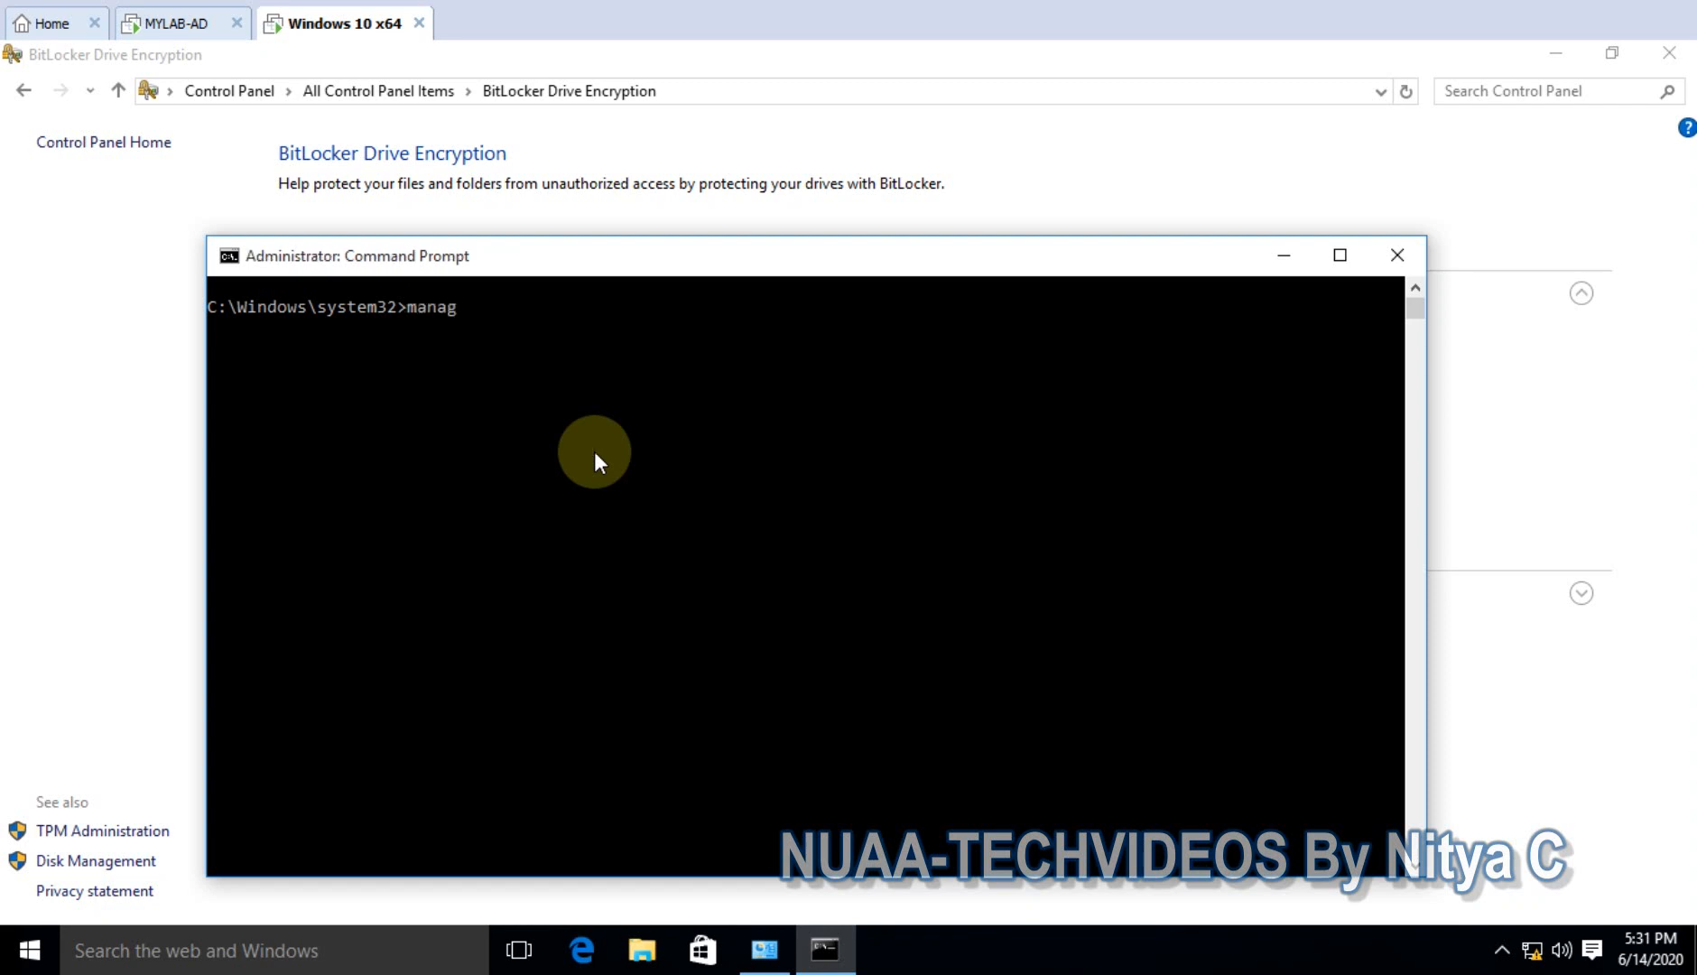
{"action": "type", "text": "e-bde -status"}
{"action": "key", "text": "Return"}
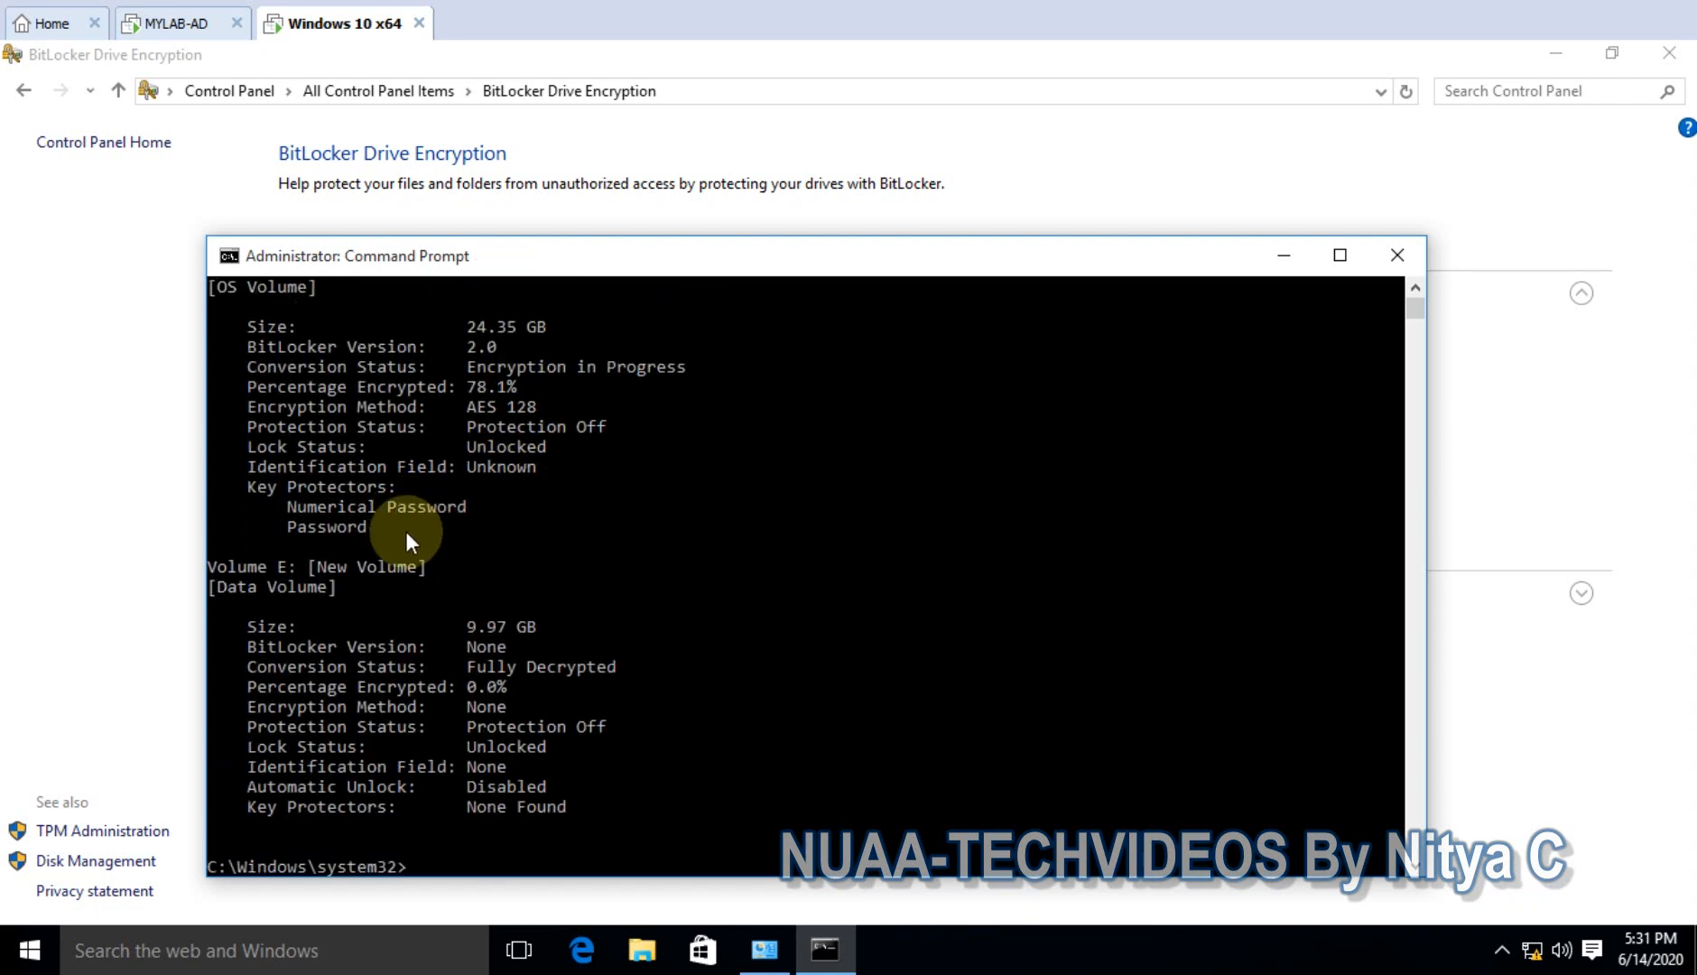
- Highlight C:'s 78.1% encrypted and 24.35 GB figures, minimize the console, and open File Explorer
{"action": "scroll", "coordinate": [391, 503], "scroll_direction": "up", "scroll_amount": 3}
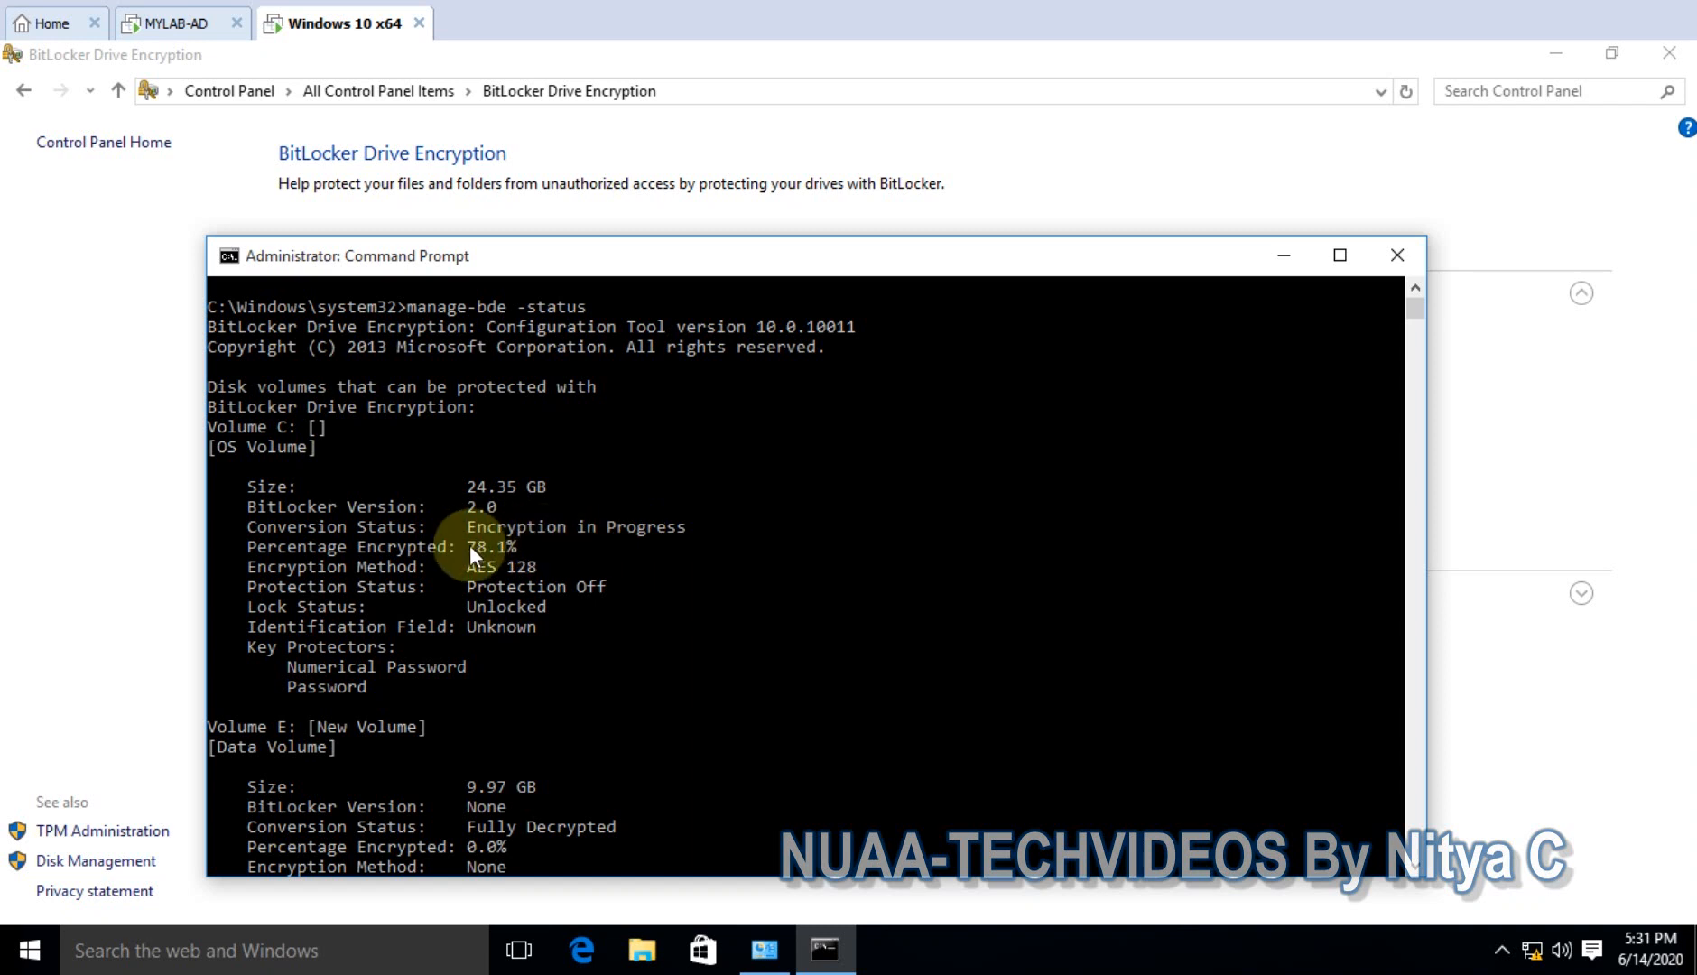
{"action": "left_click_drag", "start_coordinate": [387, 541], "coordinate": [523, 550]}
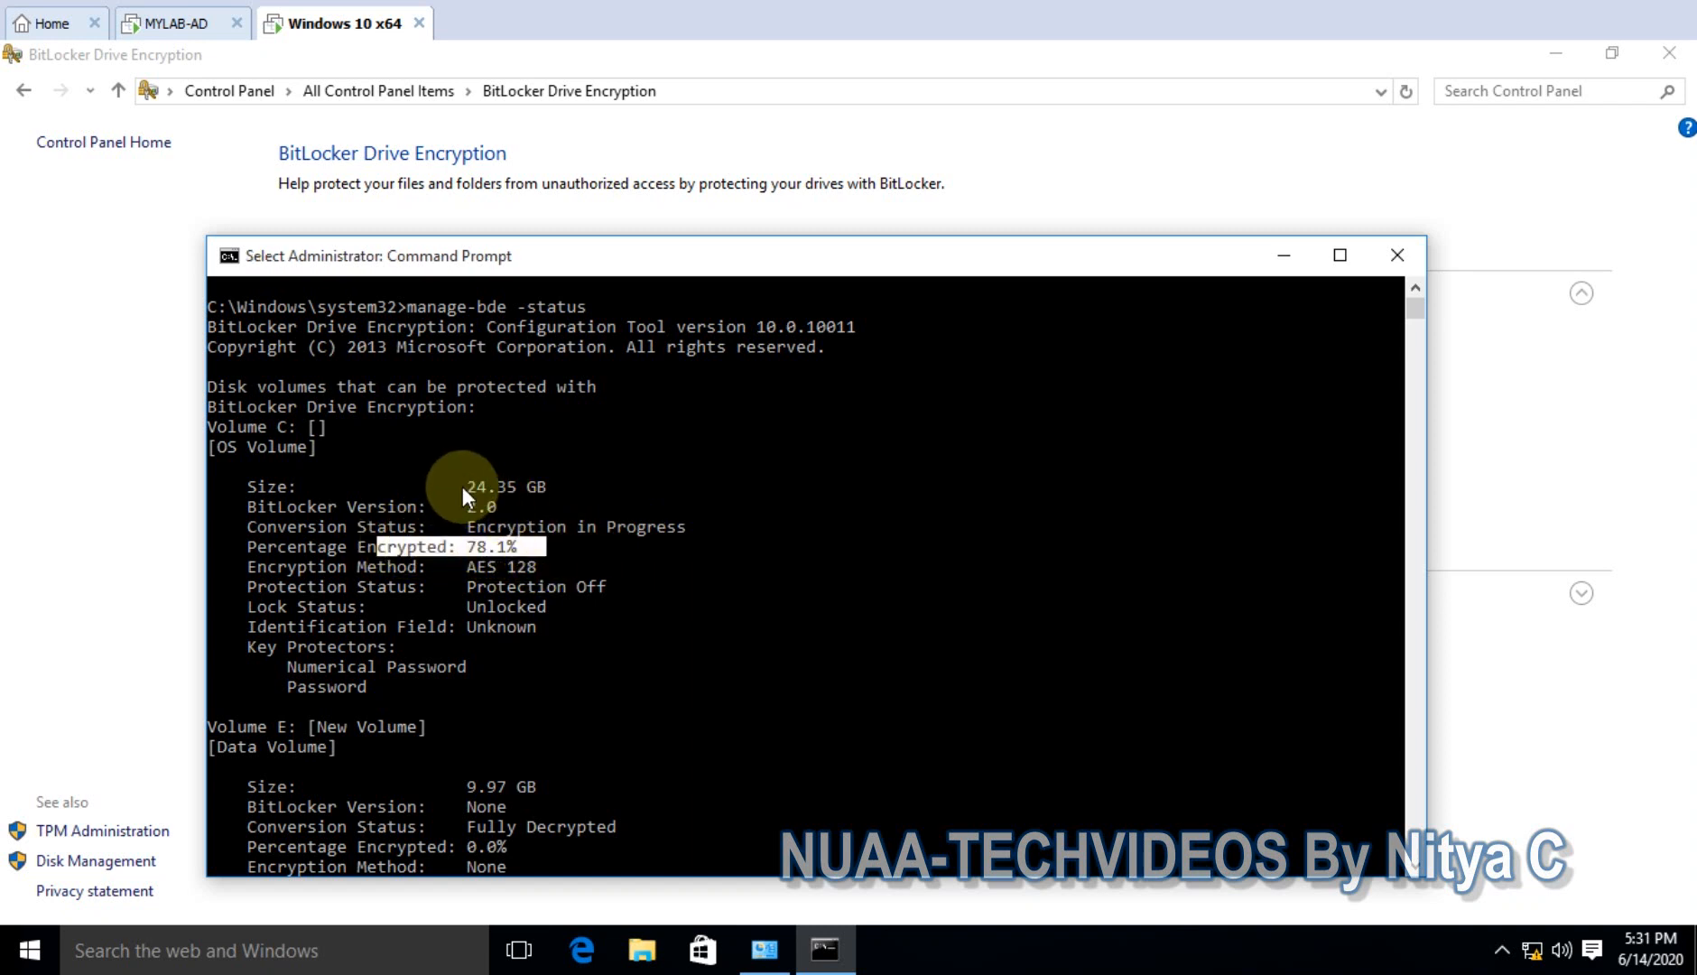
{"action": "left_click_drag", "start_coordinate": [458, 486], "coordinate": [574, 494]}
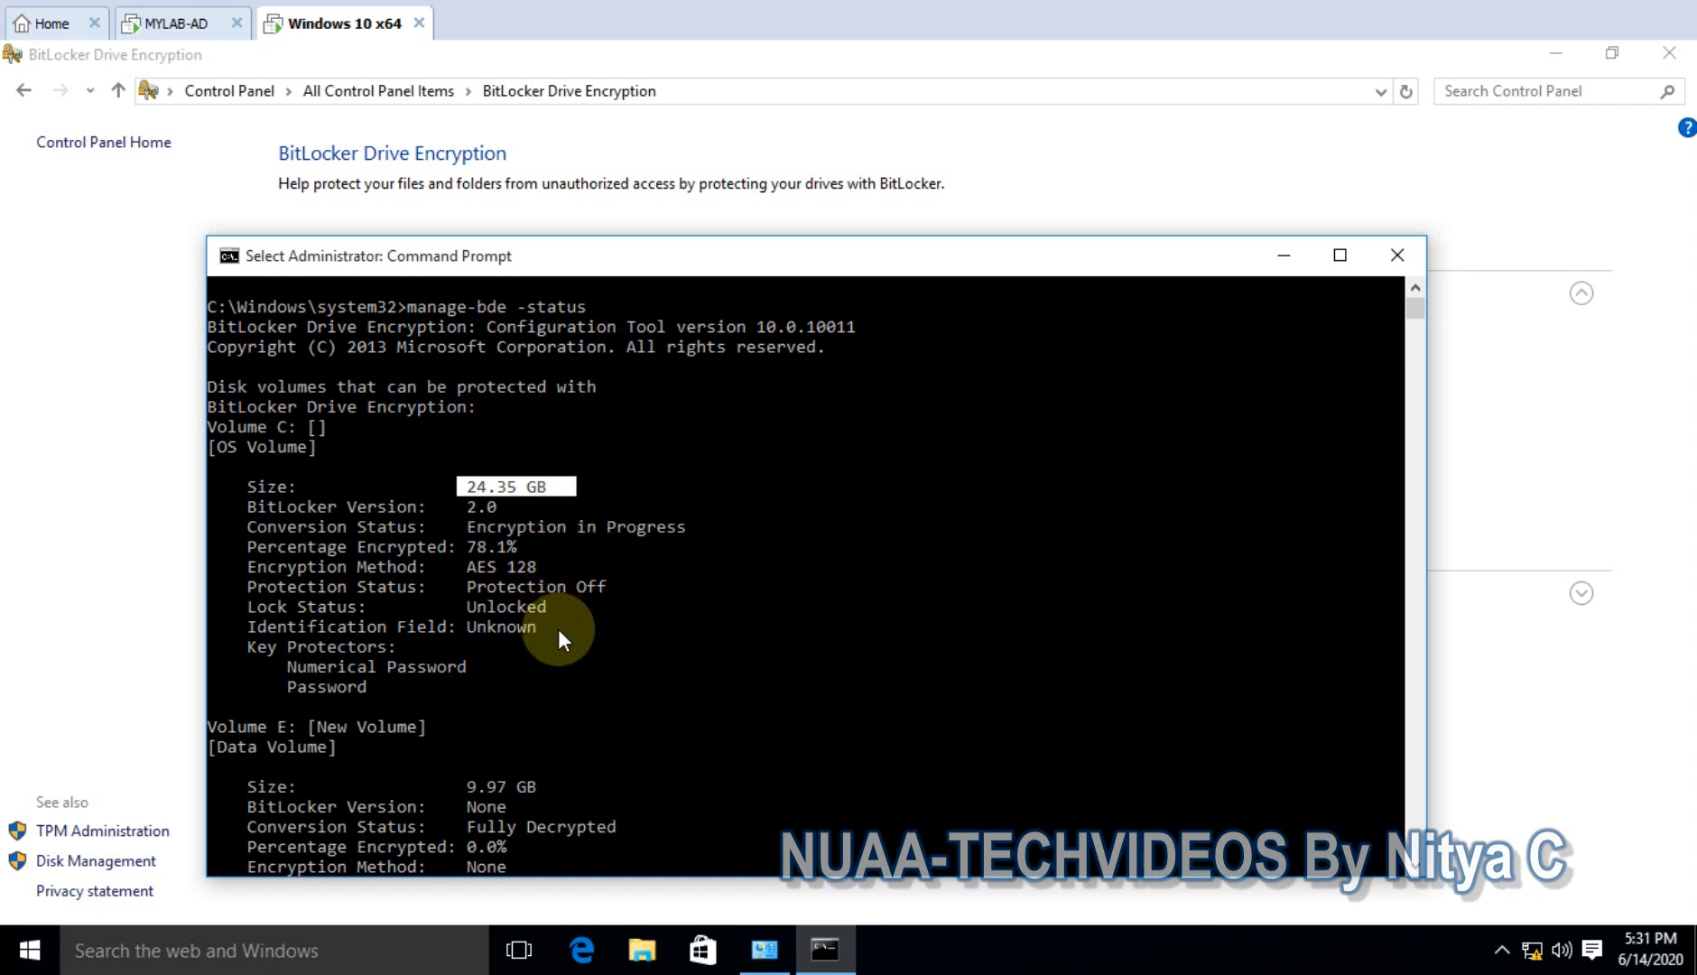
{"action": "key", "text": "Return"}
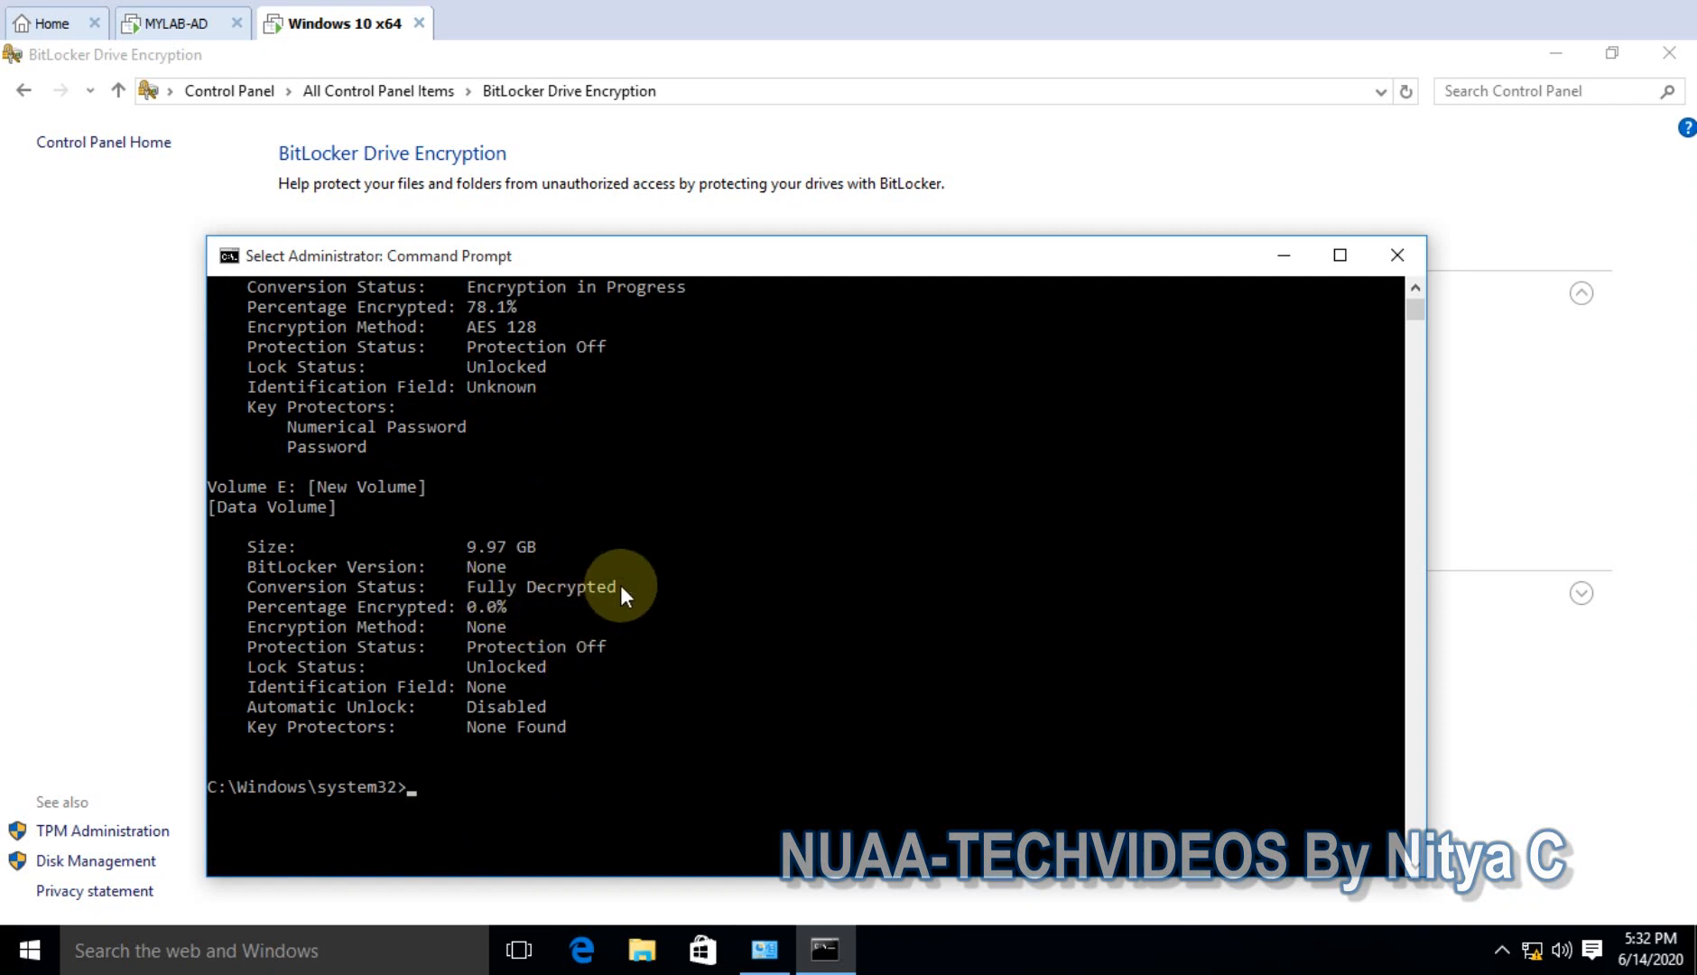
{"action": "scroll", "coordinate": [645, 599], "scroll_direction": "up", "scroll_amount": 4}
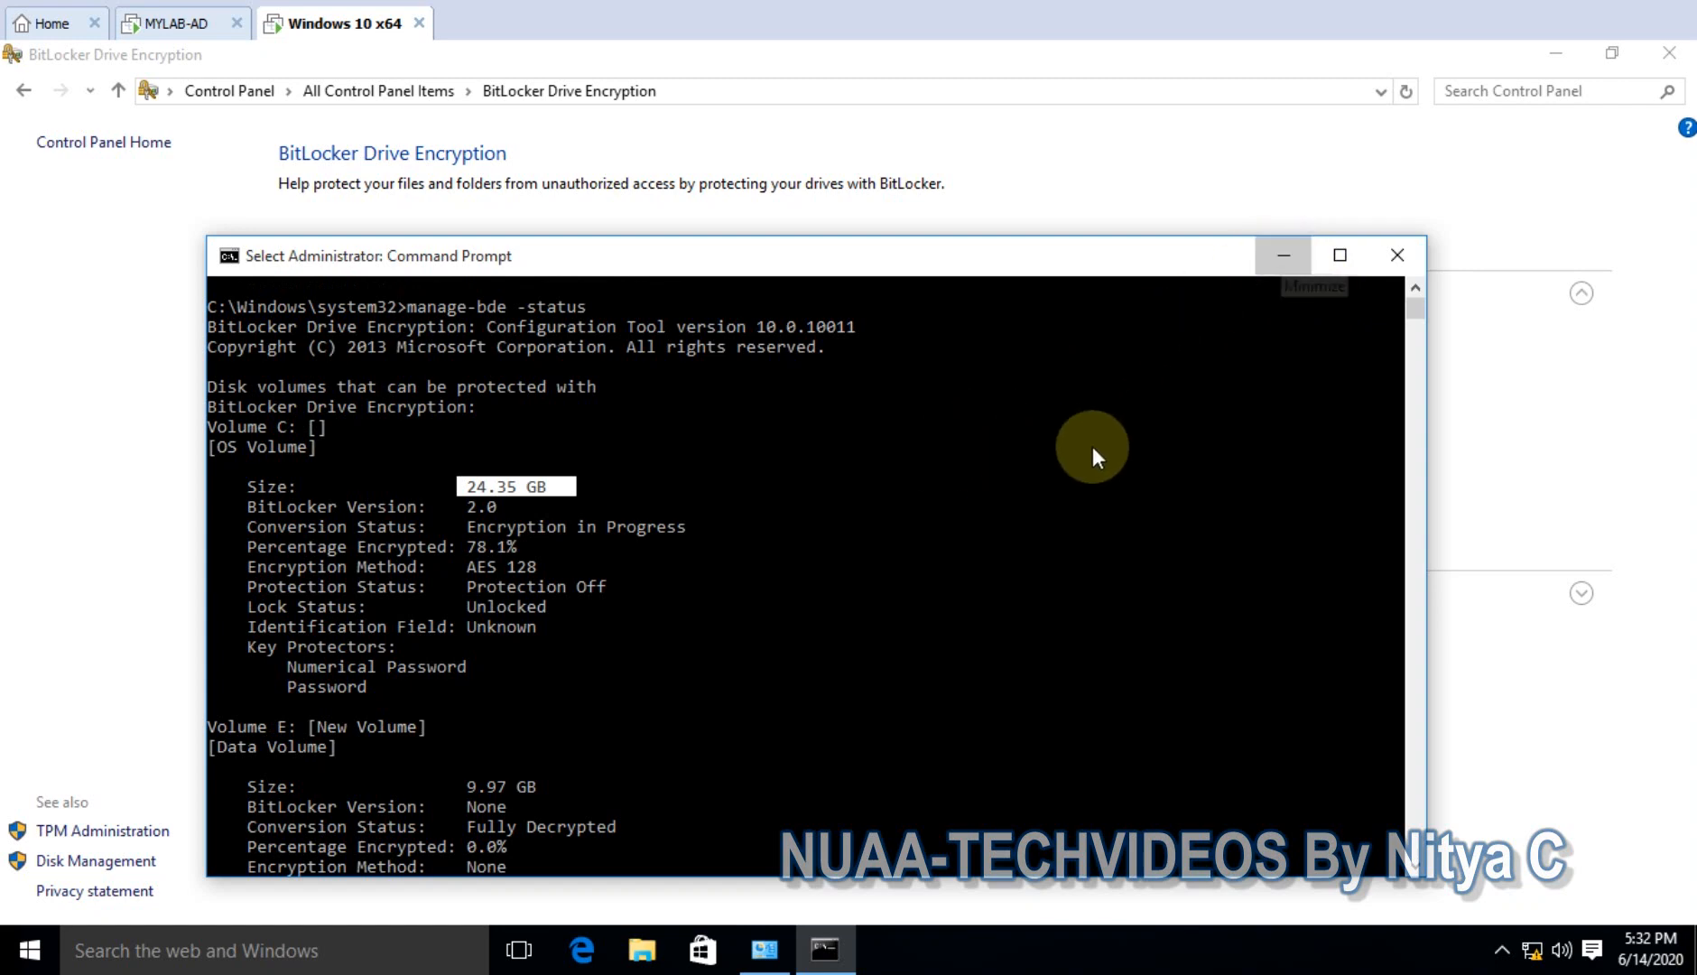
{"action": "left_click", "coordinate": [1283, 256]}
{"action": "left_click", "coordinate": [646, 949]}
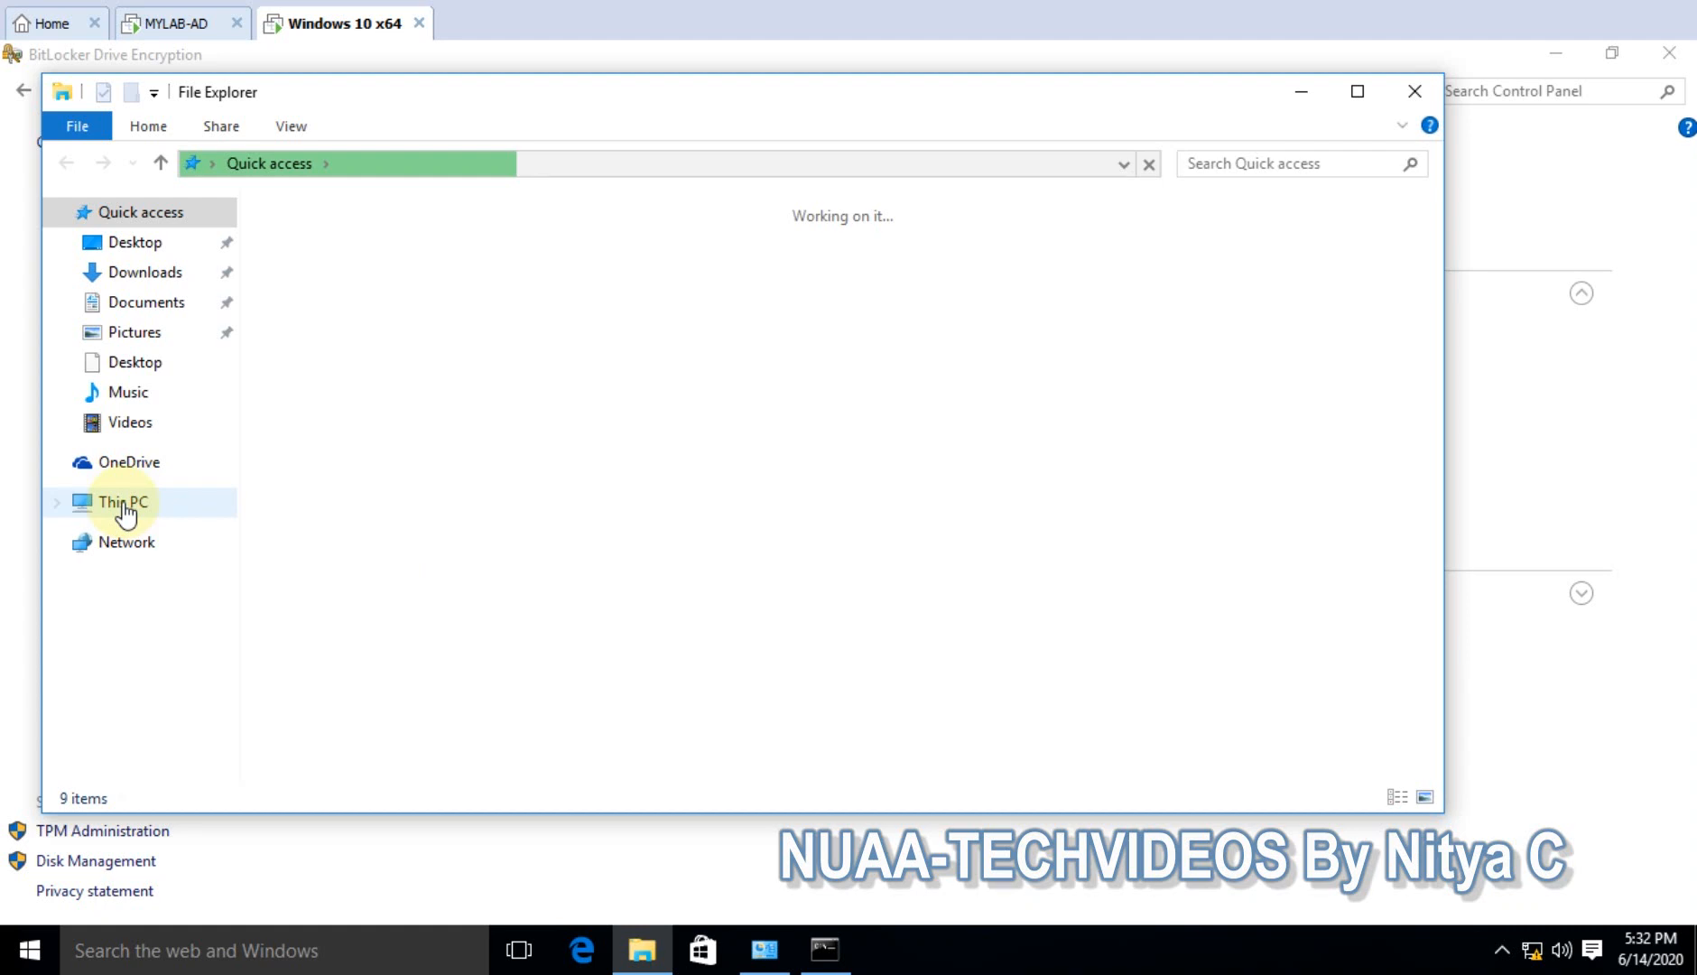
- Open New Volume (E:) from This PC, confirm it is empty, and close it
{"action": "left_click", "coordinate": [123, 504]}
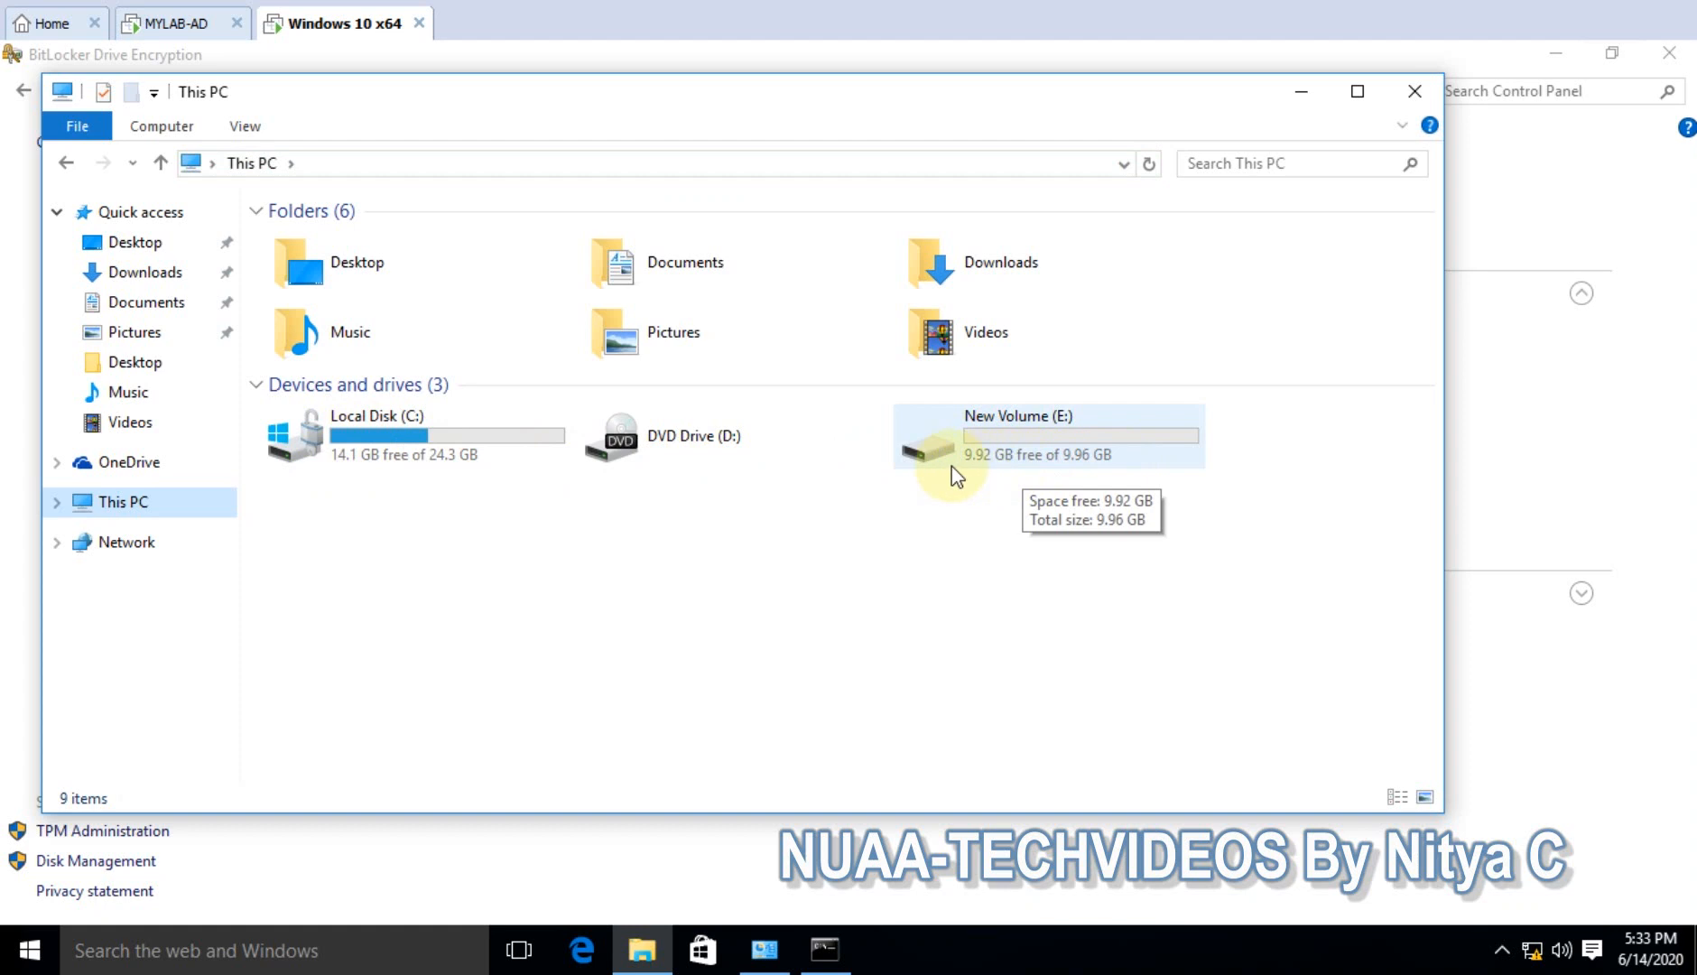
{"action": "left_click", "coordinate": [1011, 460]}
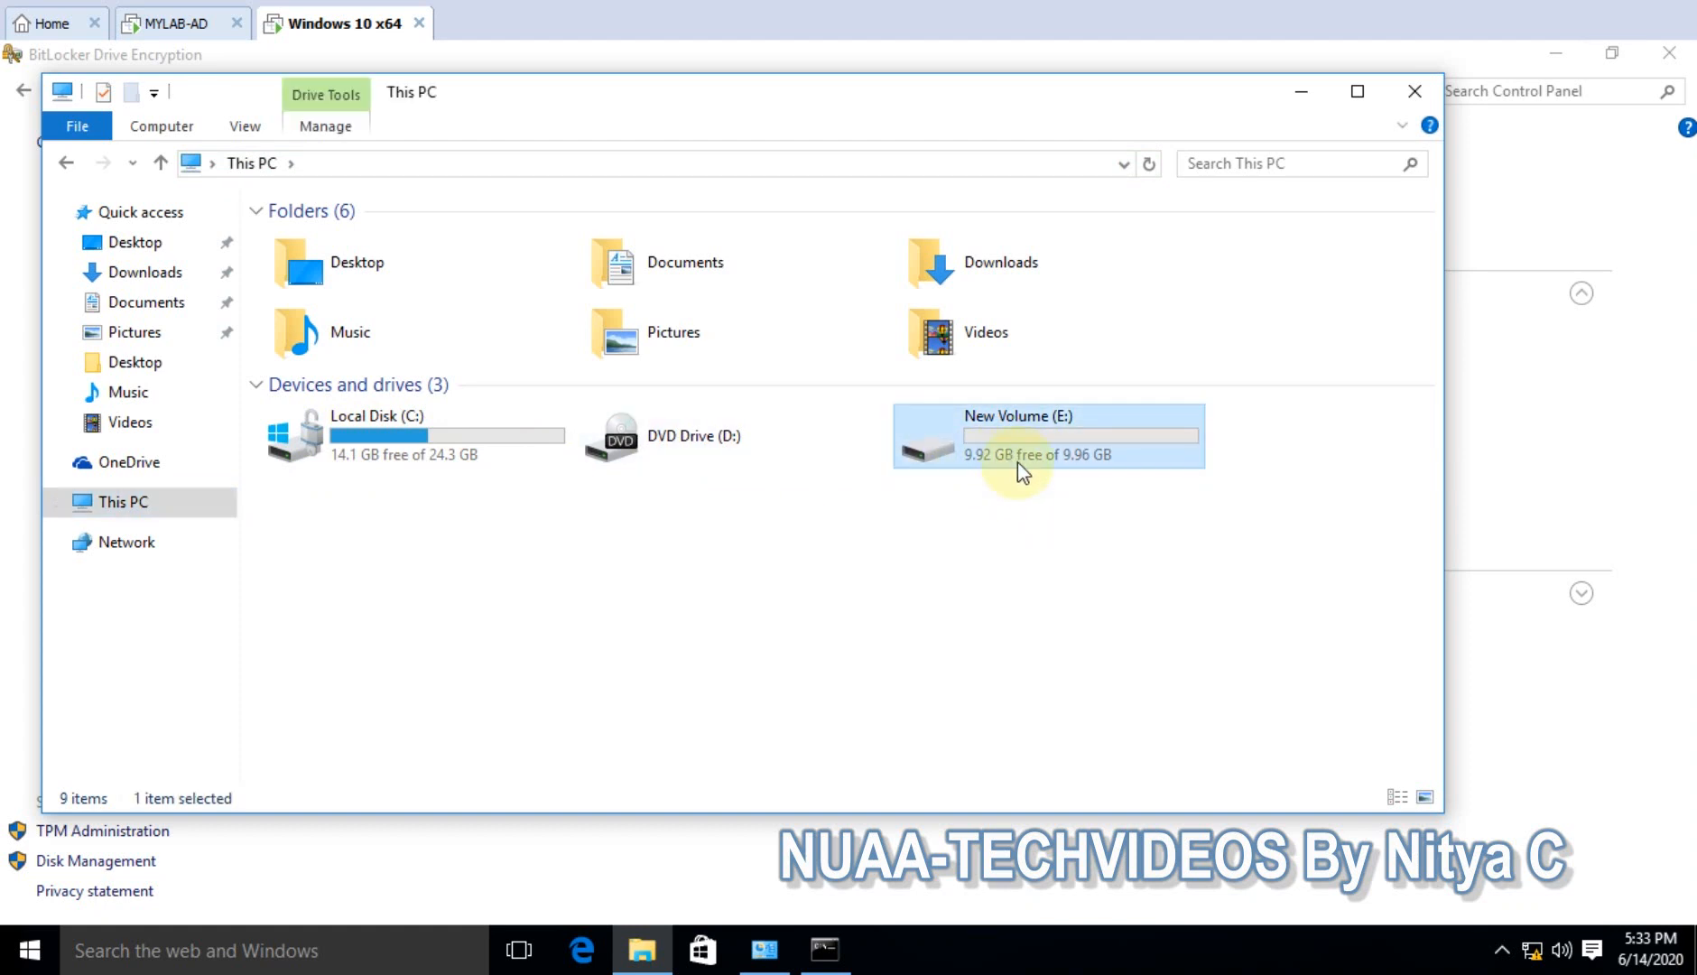
{"action": "double_click", "coordinate": [1020, 445]}
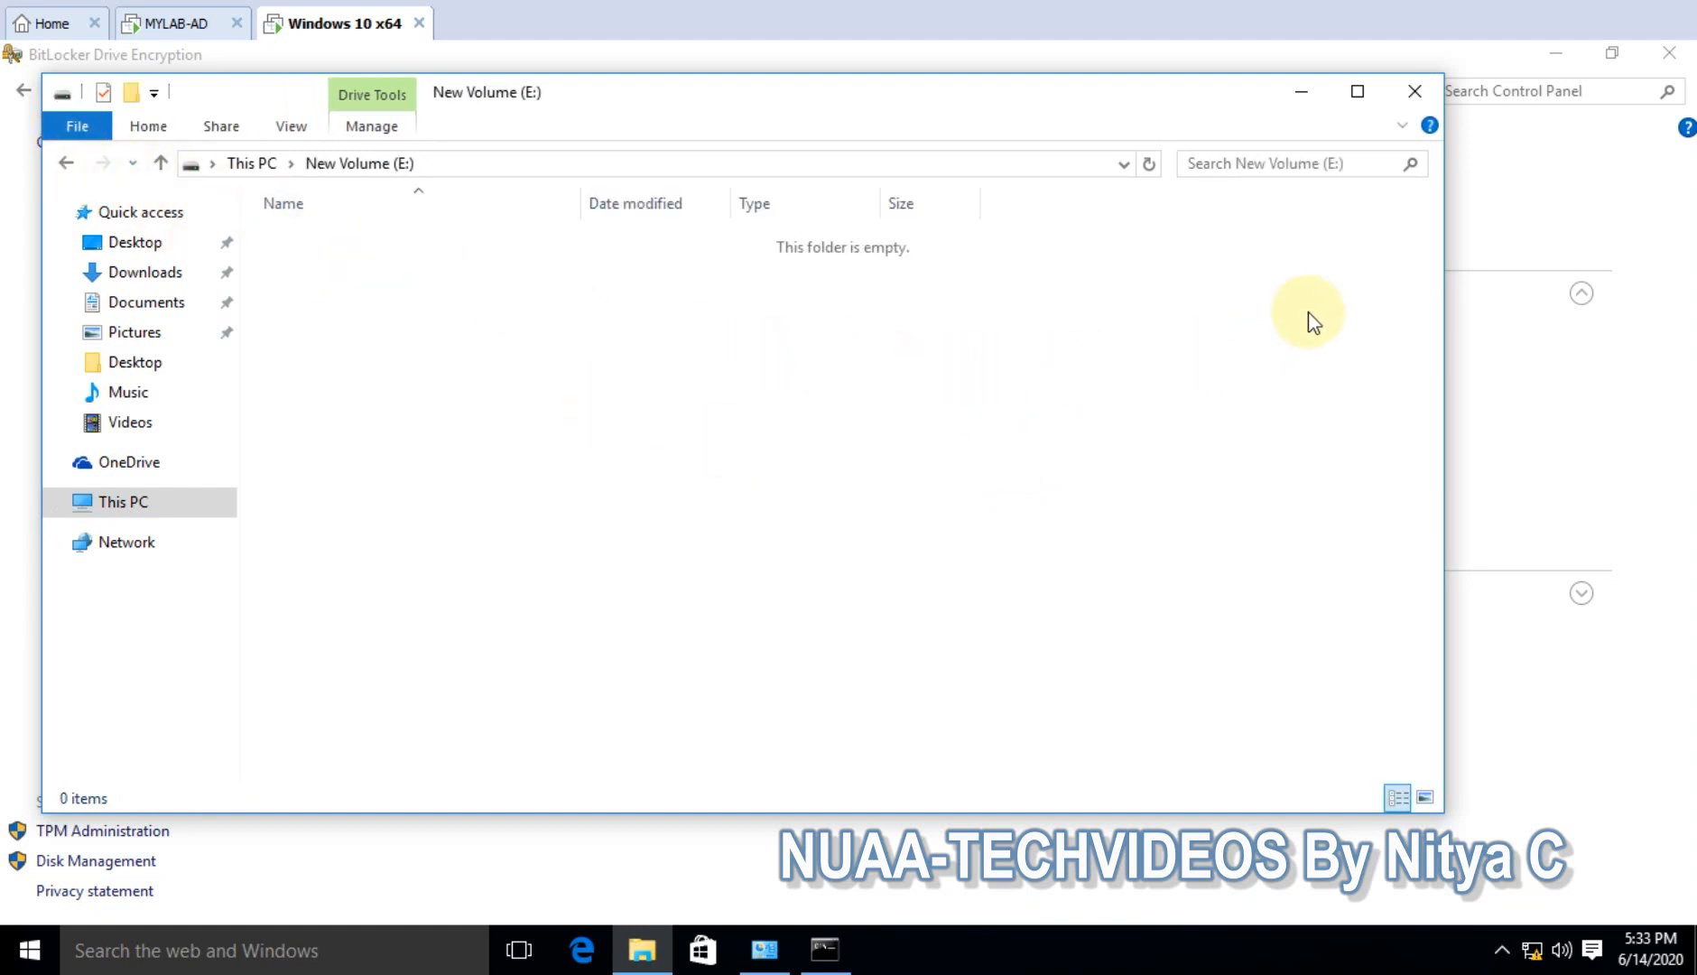
{"action": "left_click", "coordinate": [1411, 92]}
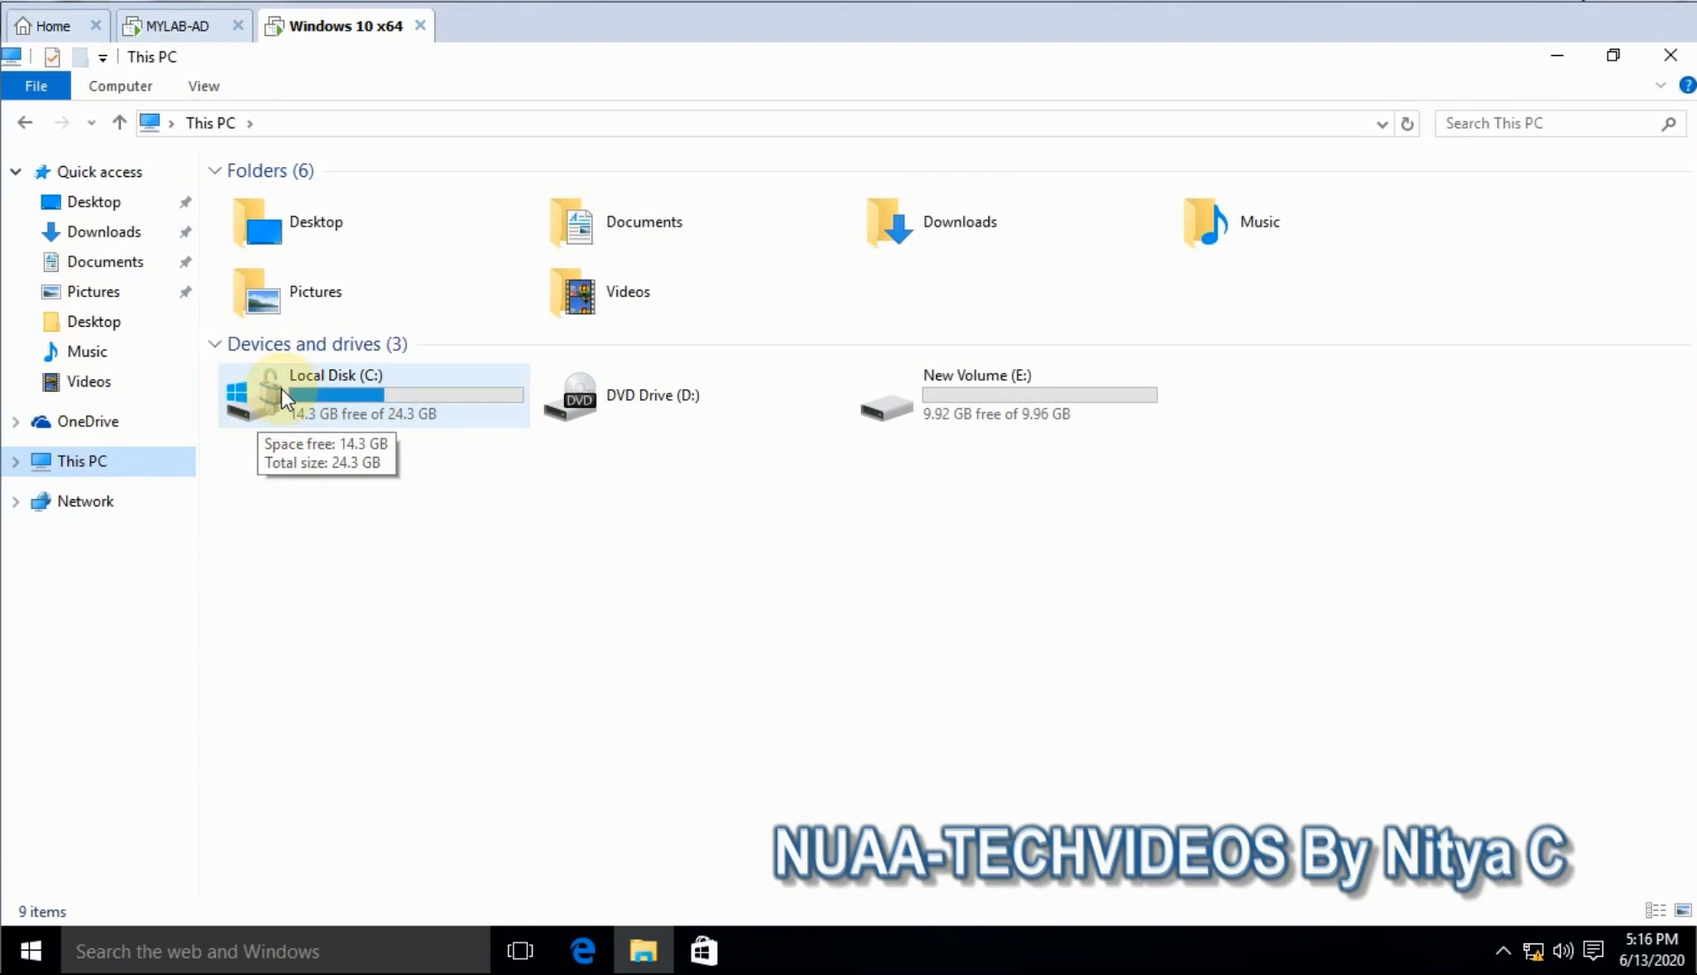
- Check the C: and E: drives in This PC, then return to the MYLAB-AD server
{"action": "left_click", "coordinate": [283, 397]}
{"action": "left_click", "coordinate": [958, 415]}
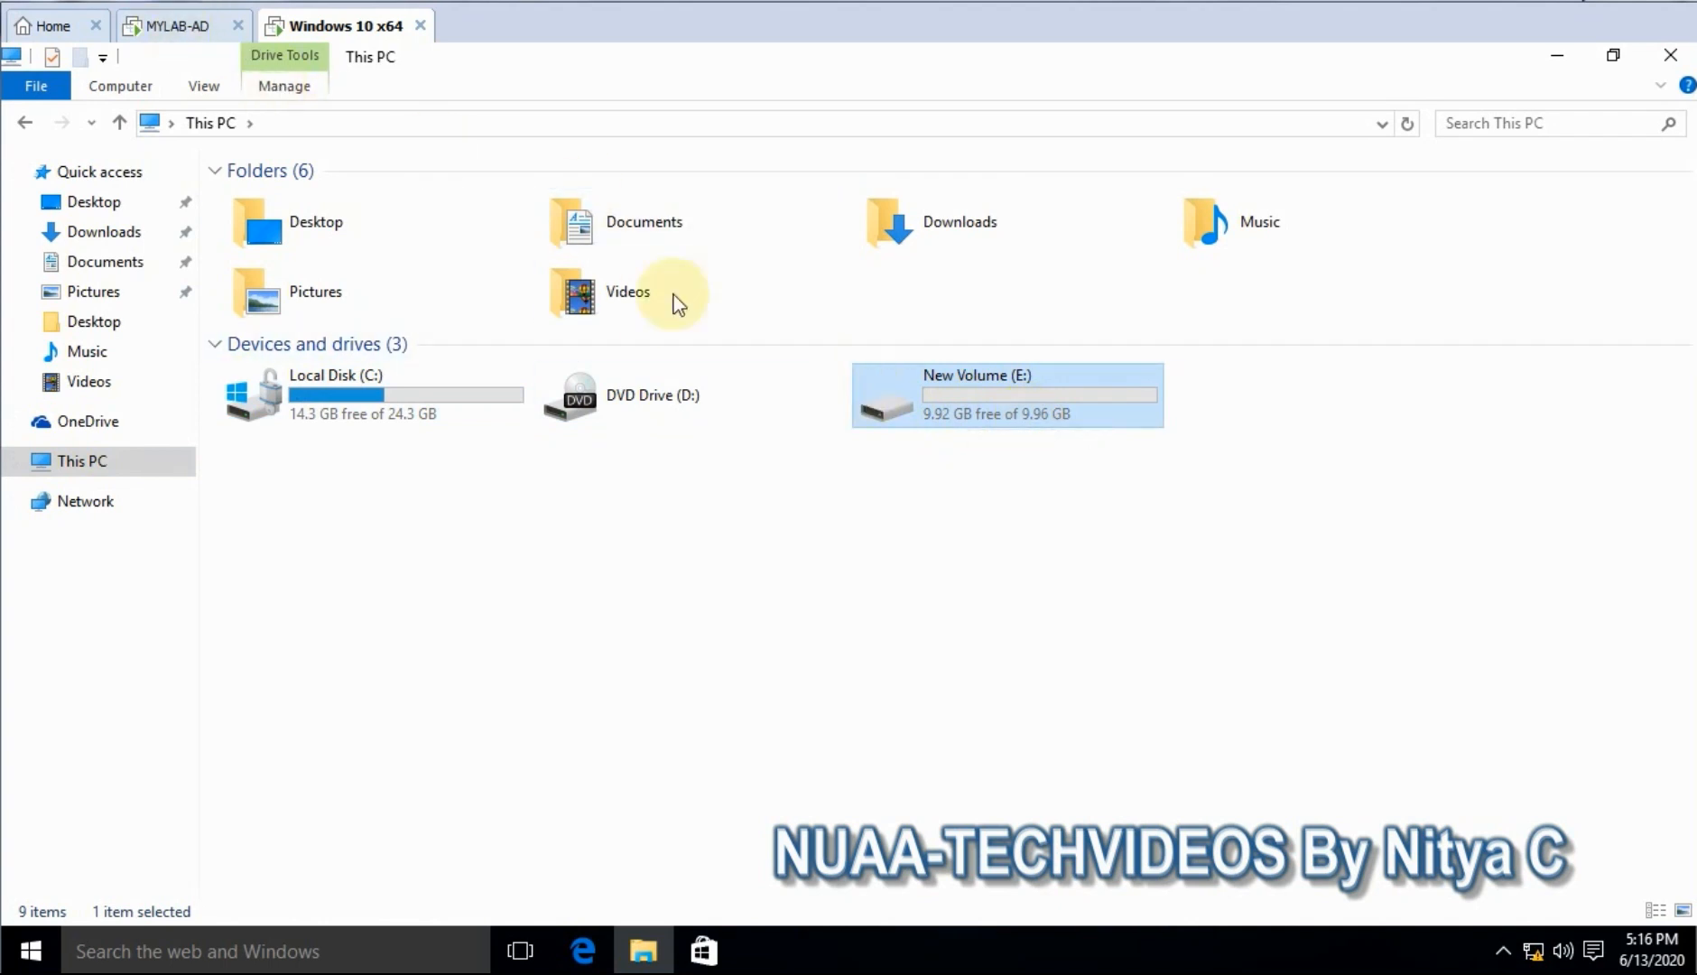
{"action": "left_click", "coordinate": [170, 29]}
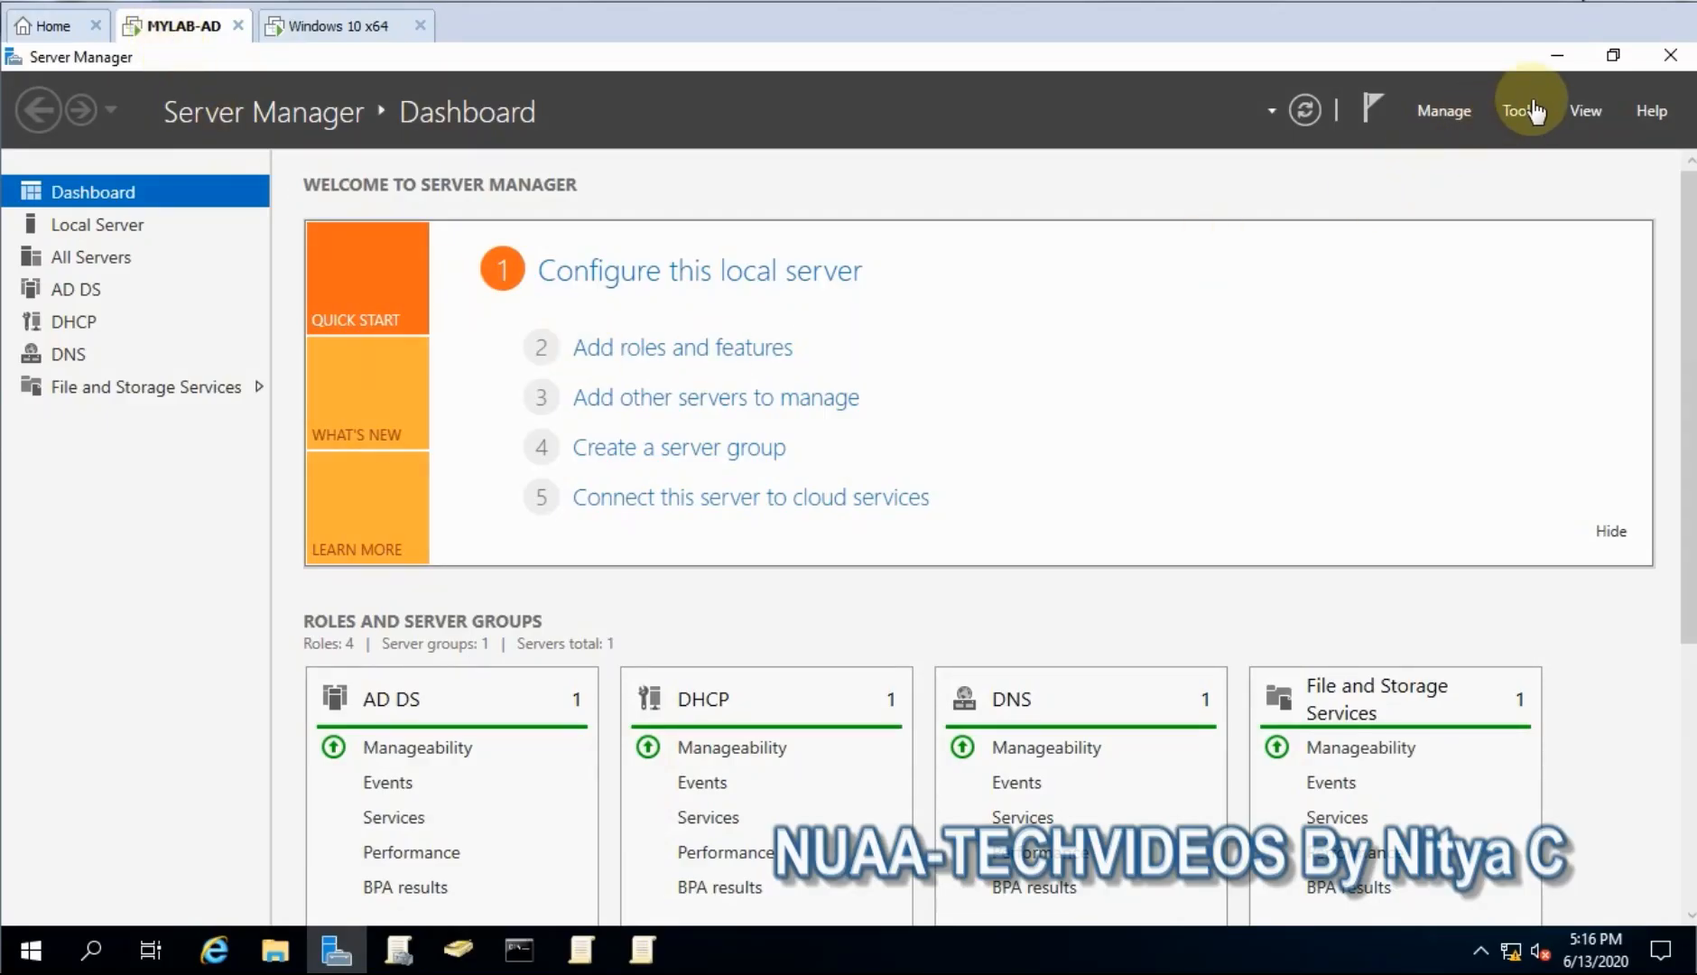
- Open Active Directory Users and Computers and refresh the BITLOCKER DEMO container
{"action": "left_click", "coordinate": [1555, 56]}
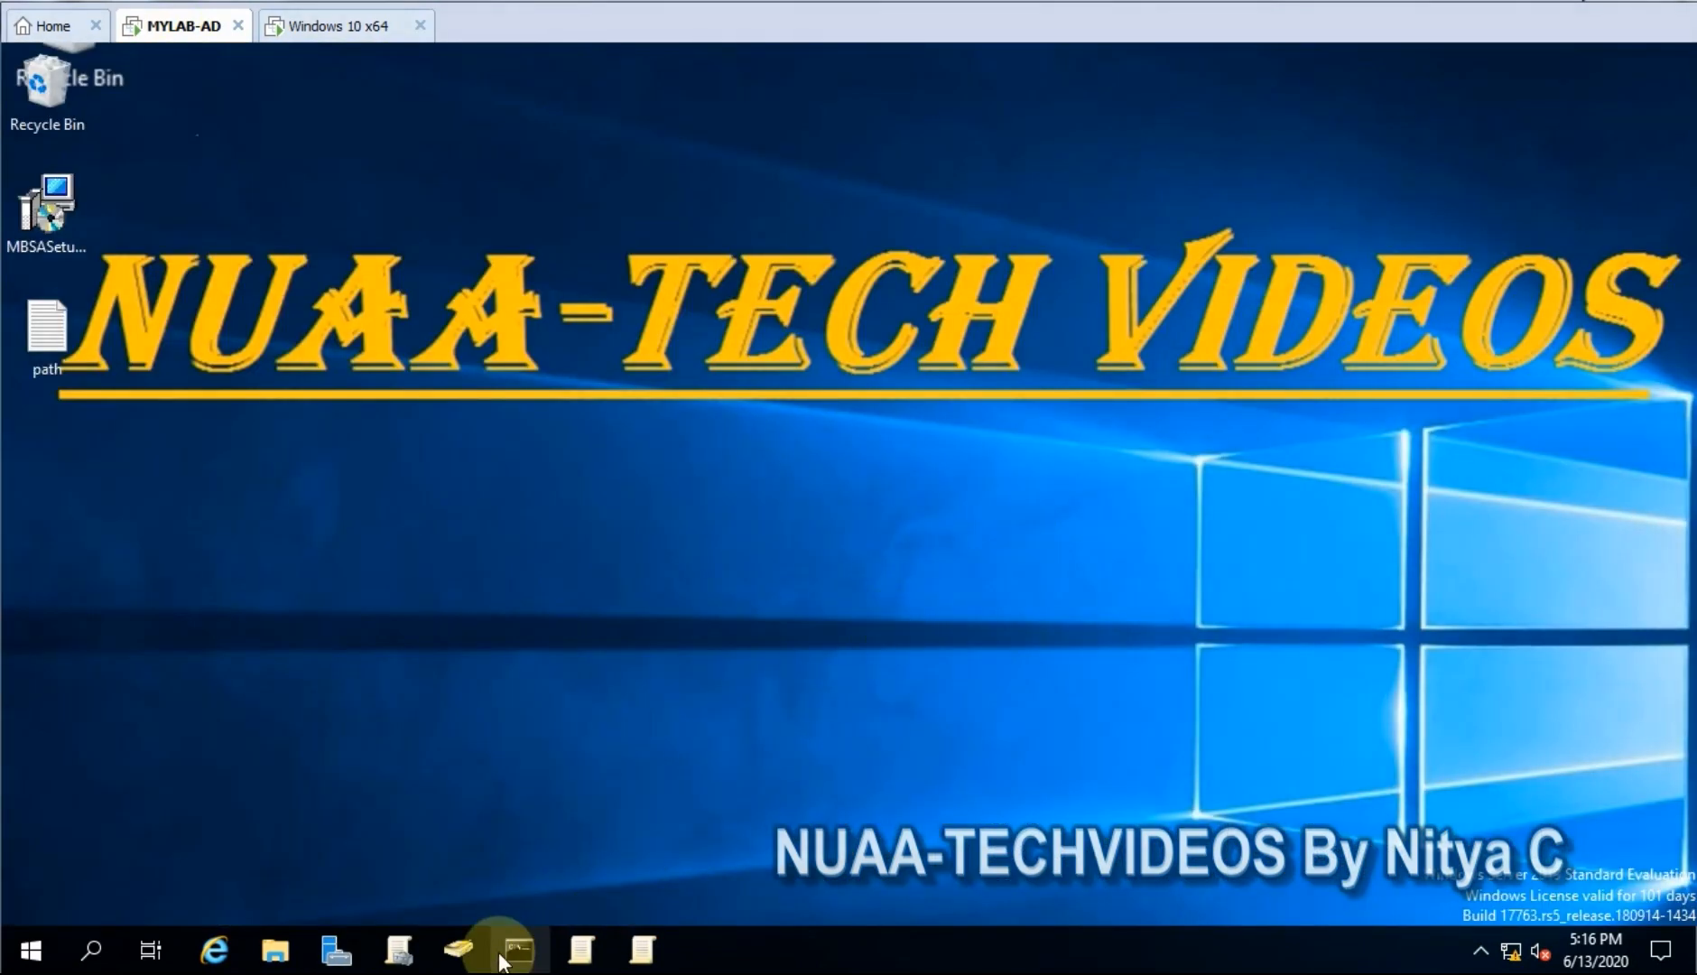
{"action": "left_click", "coordinate": [459, 948]}
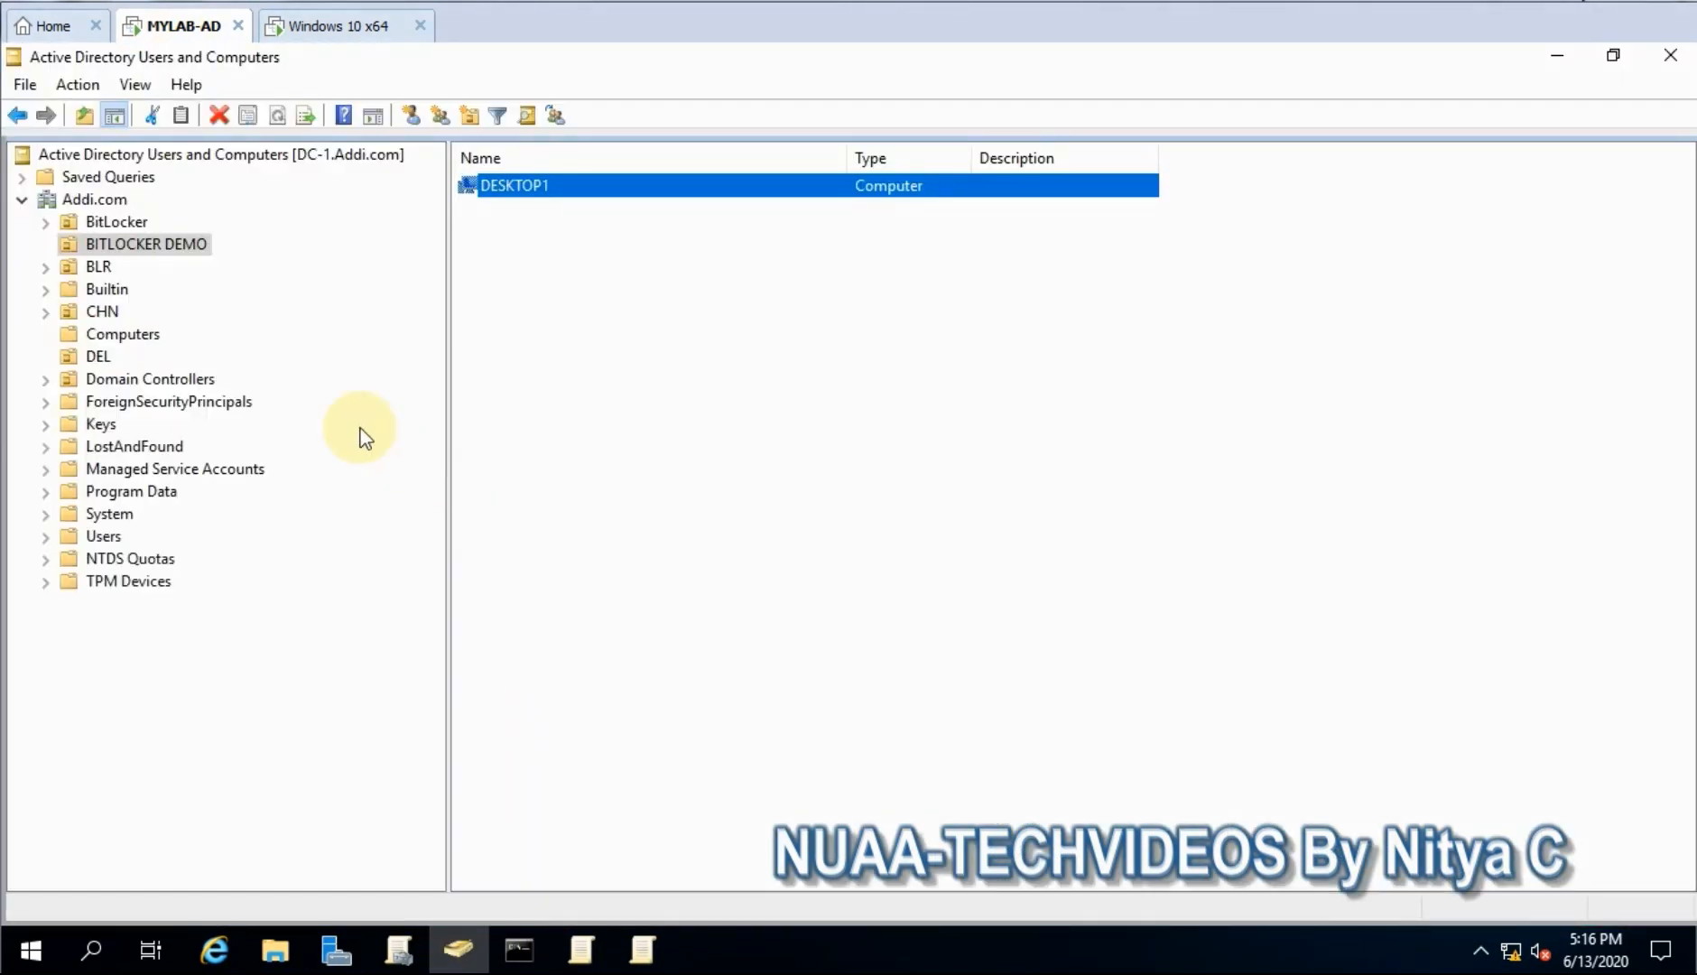
{"action": "left_click", "coordinate": [188, 225]}
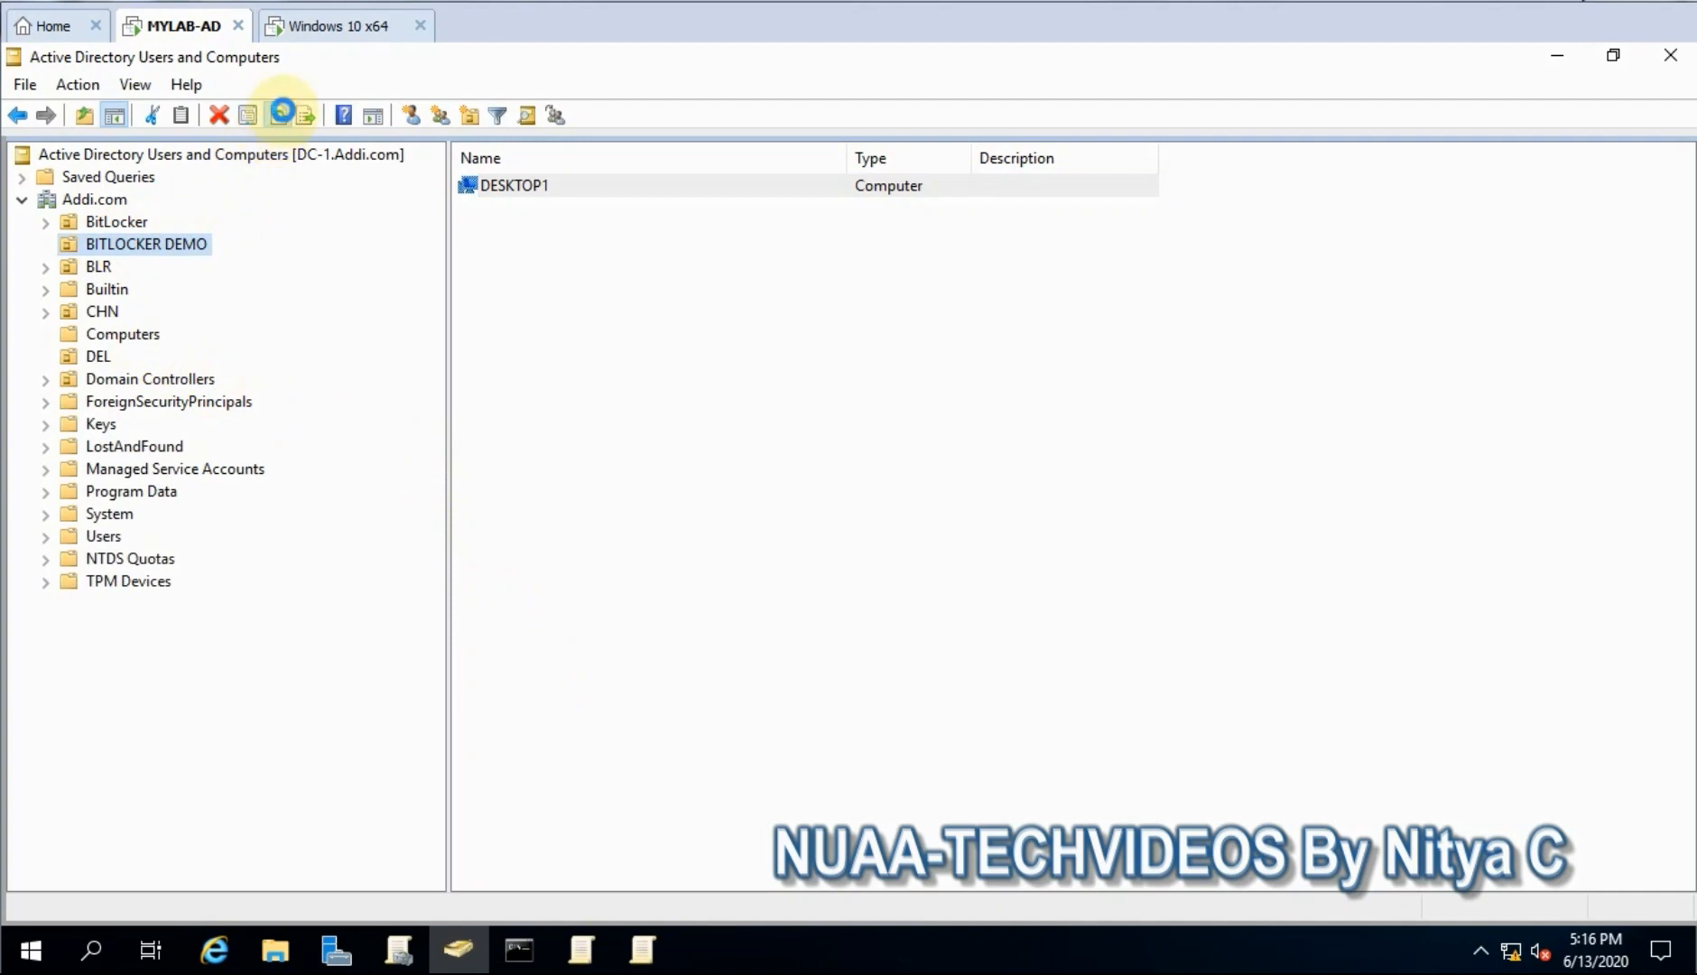
{"action": "left_click", "coordinate": [277, 114]}
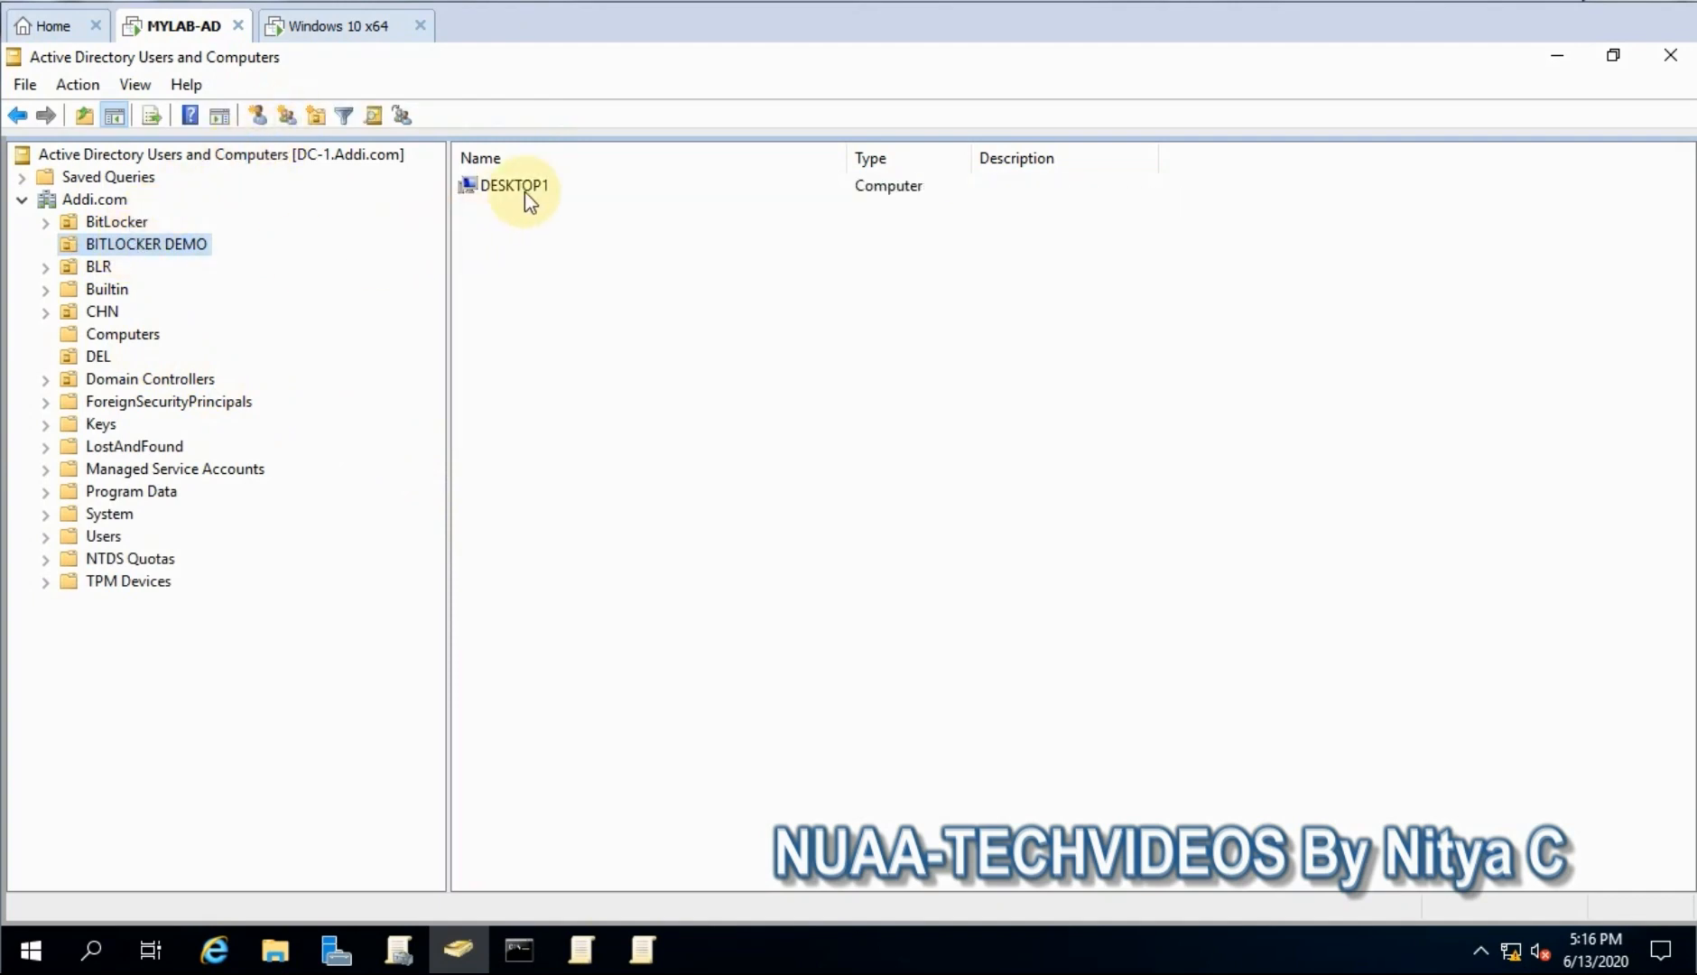
- Review DESKTOP1's stored BitLocker recovery password and password ID on its BitLocker Recovery tab
{"action": "left_click", "coordinate": [528, 188]}
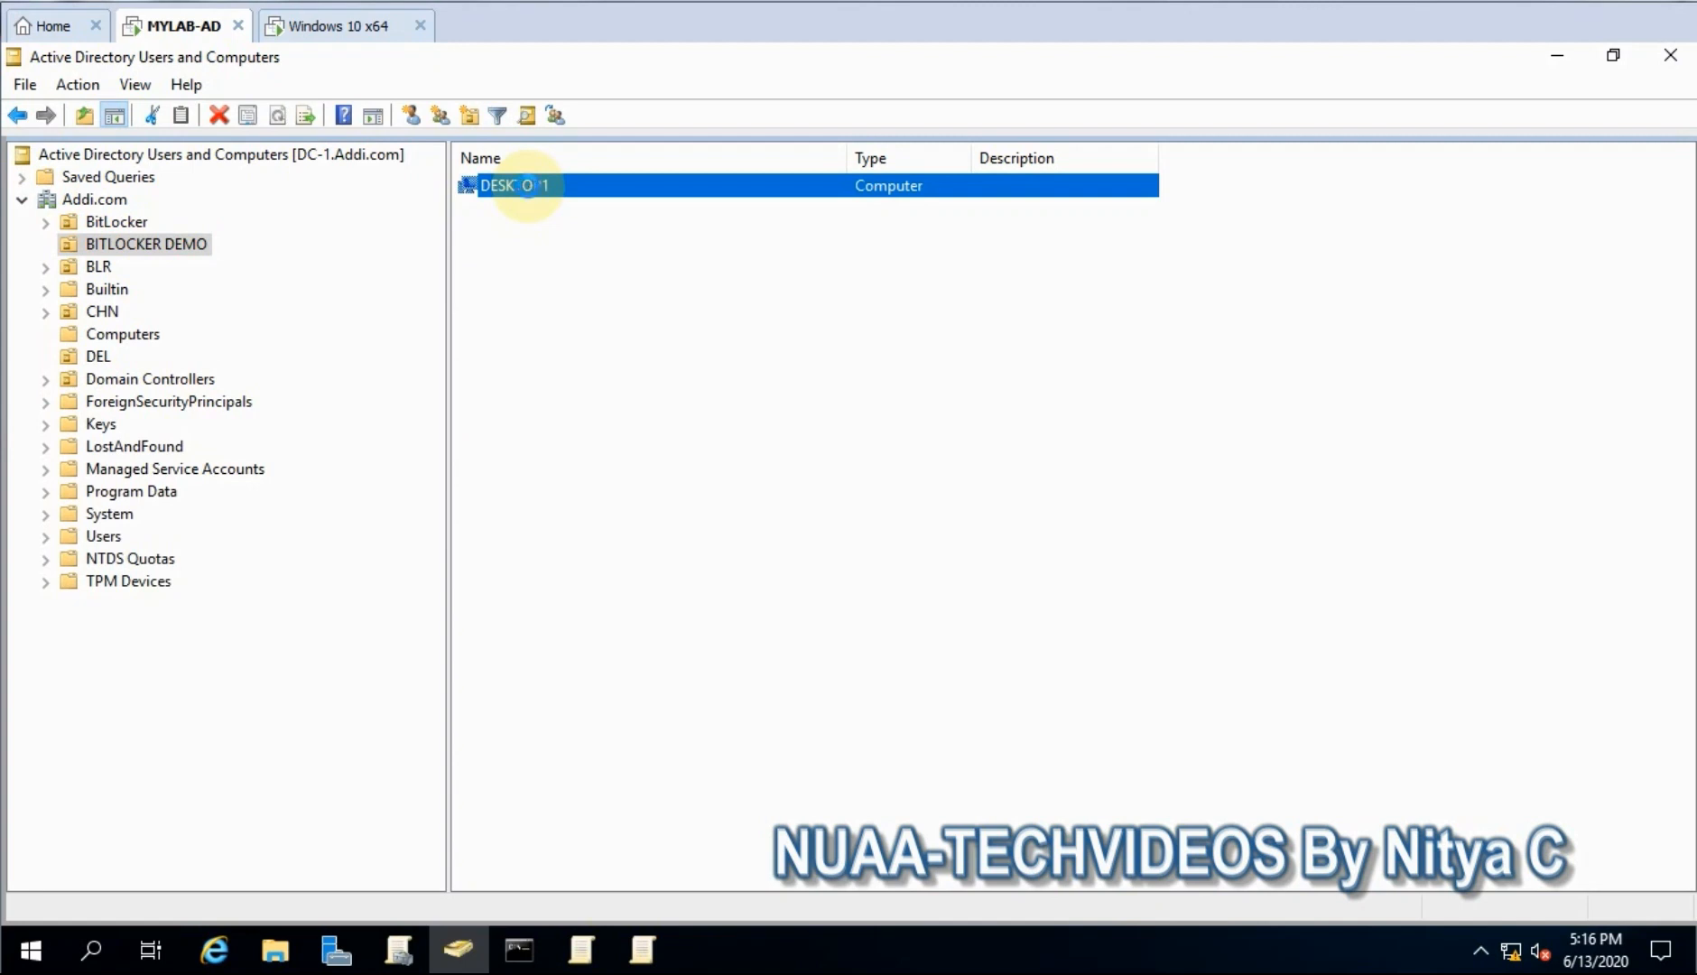
{"action": "right_click", "coordinate": [529, 185]}
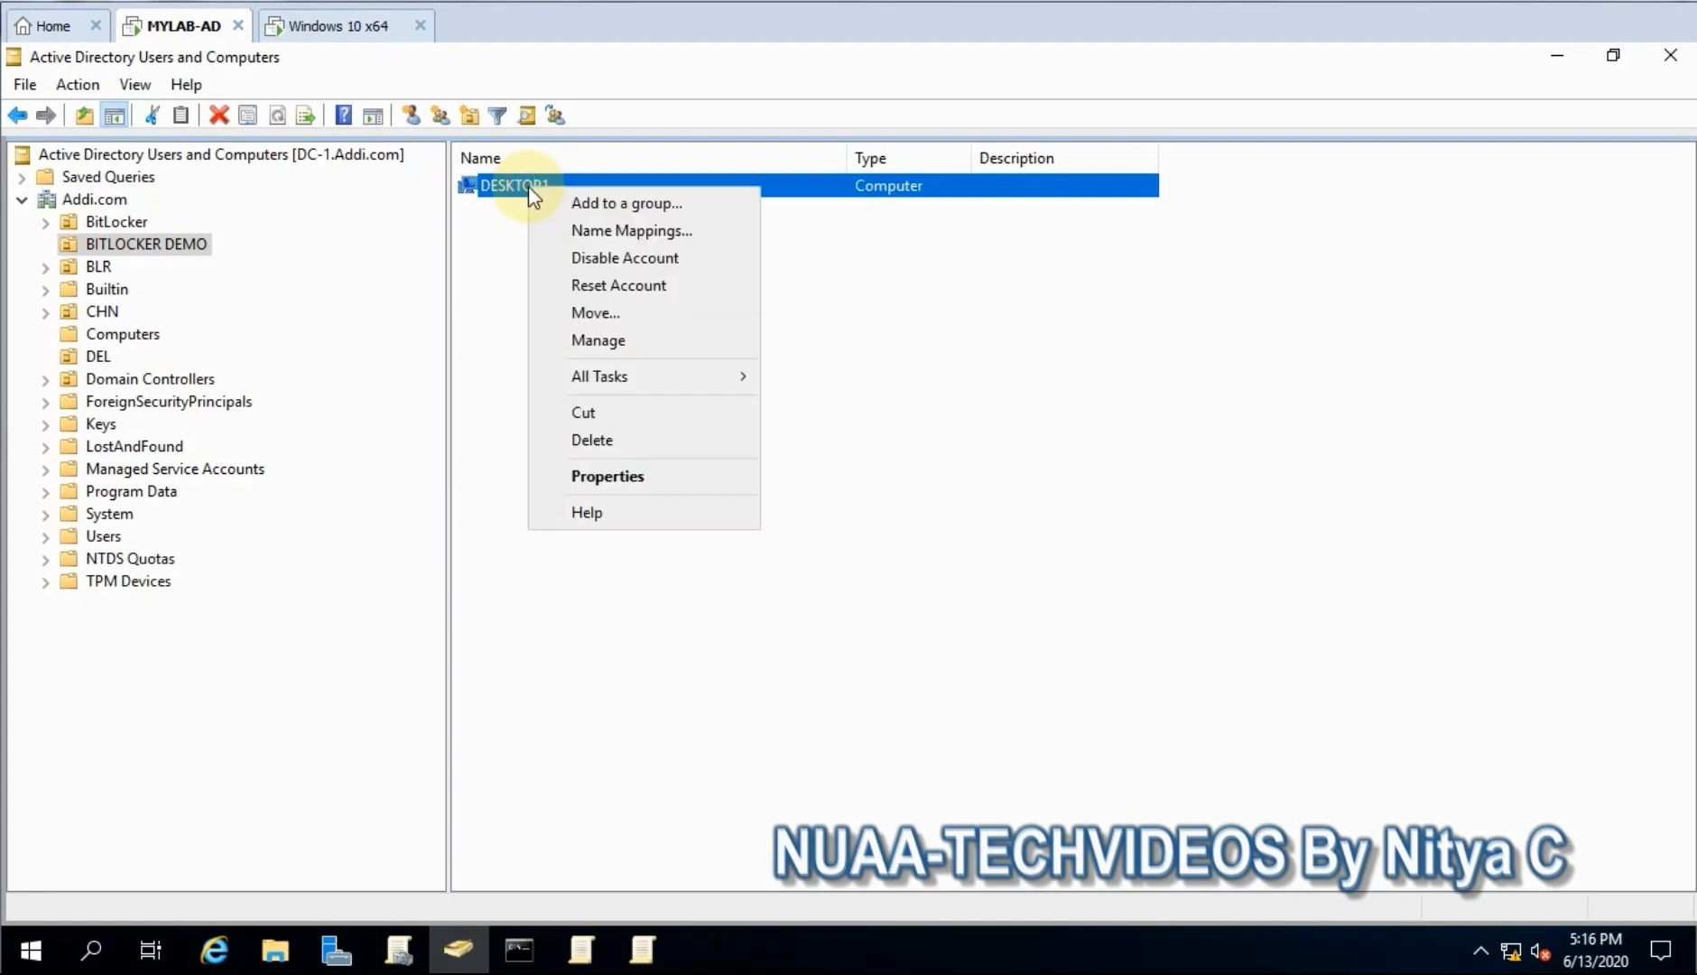
{"action": "left_click", "coordinate": [606, 477]}
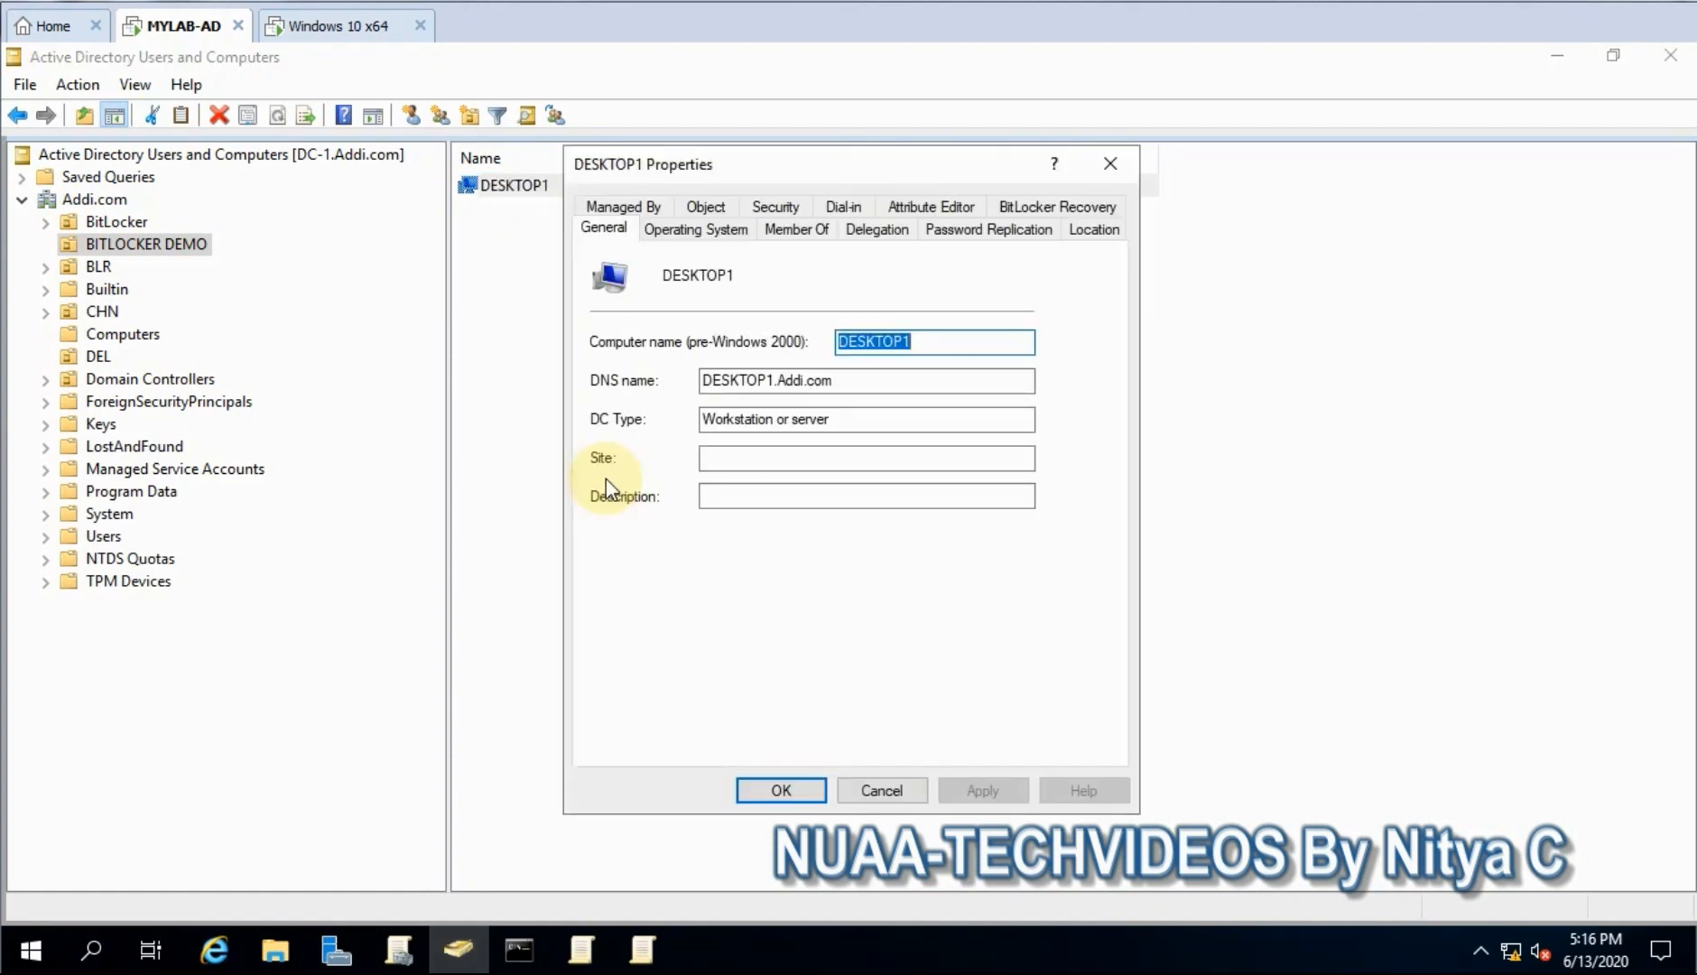
{"action": "left_click", "coordinate": [998, 207]}
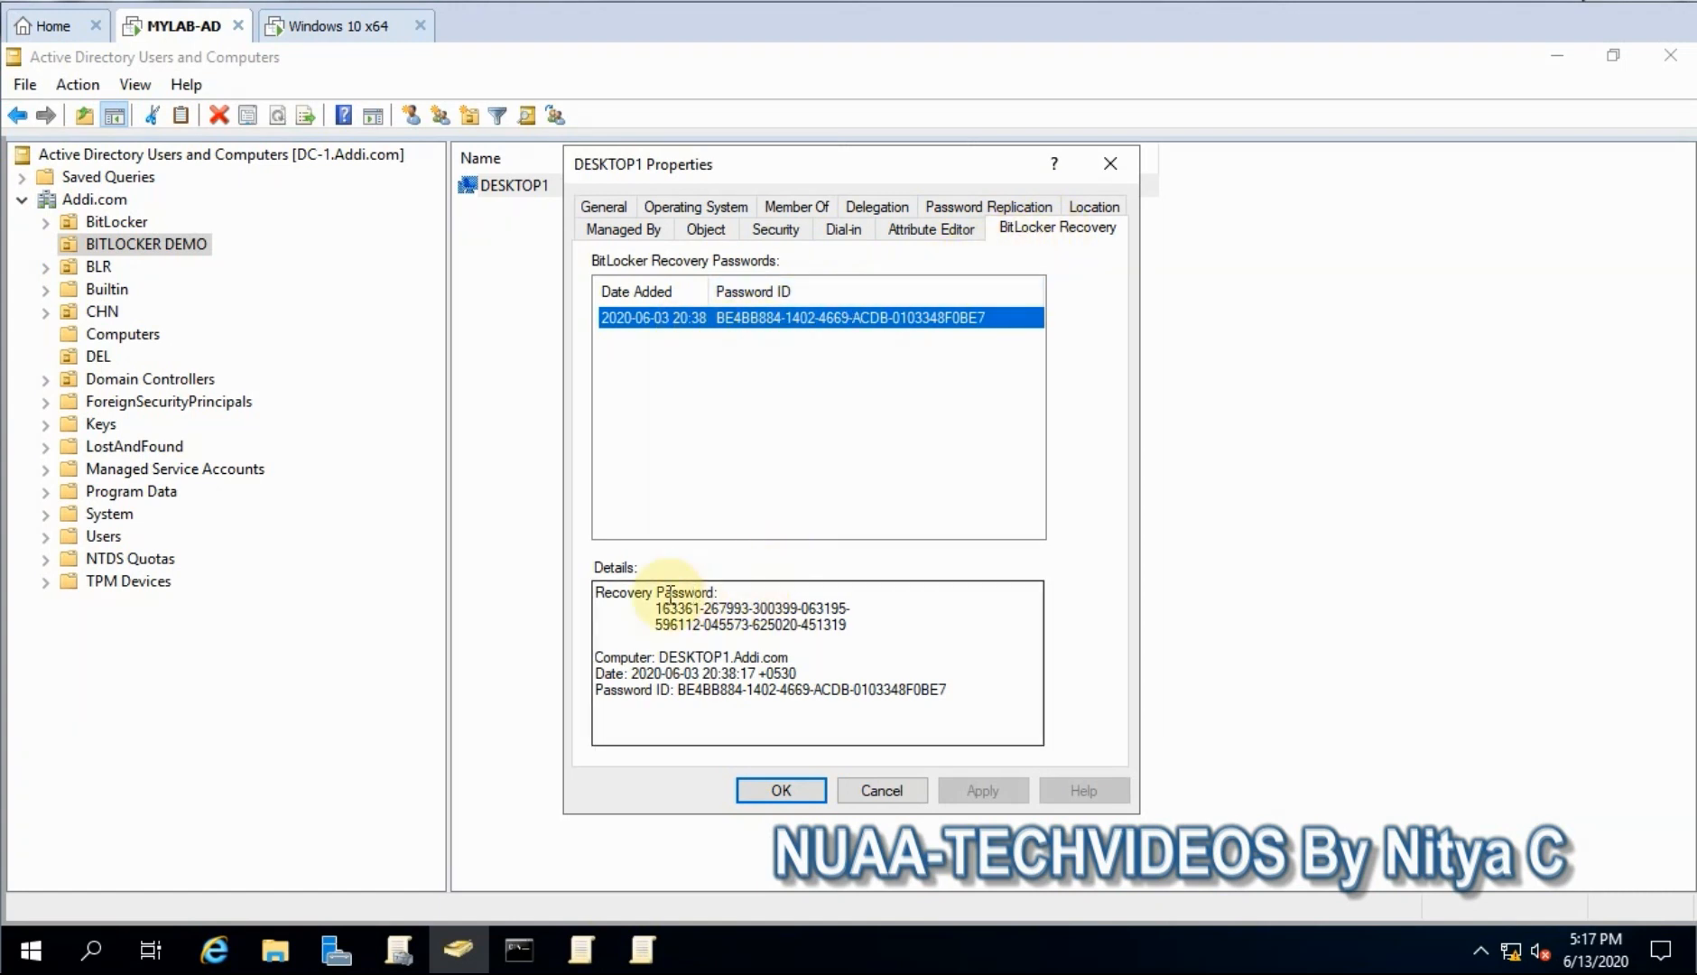
{"action": "left_click_drag", "start_coordinate": [655, 607], "coordinate": [860, 645]}
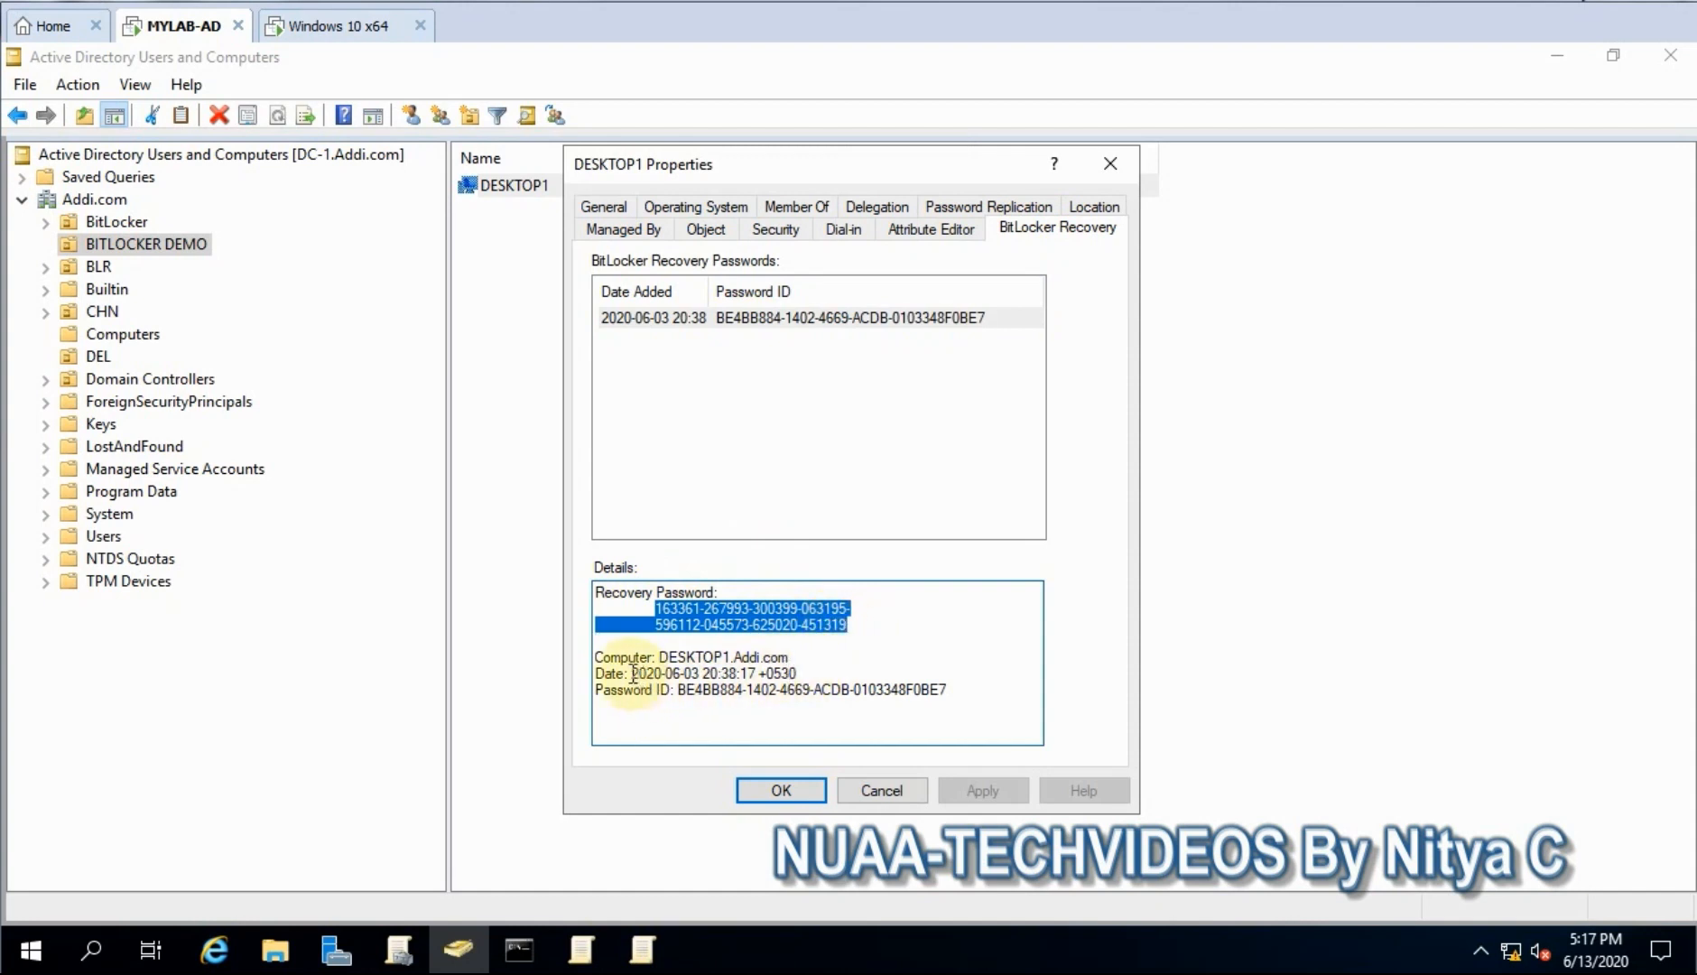
{"action": "left_click_drag", "start_coordinate": [630, 674], "coordinate": [718, 592]}
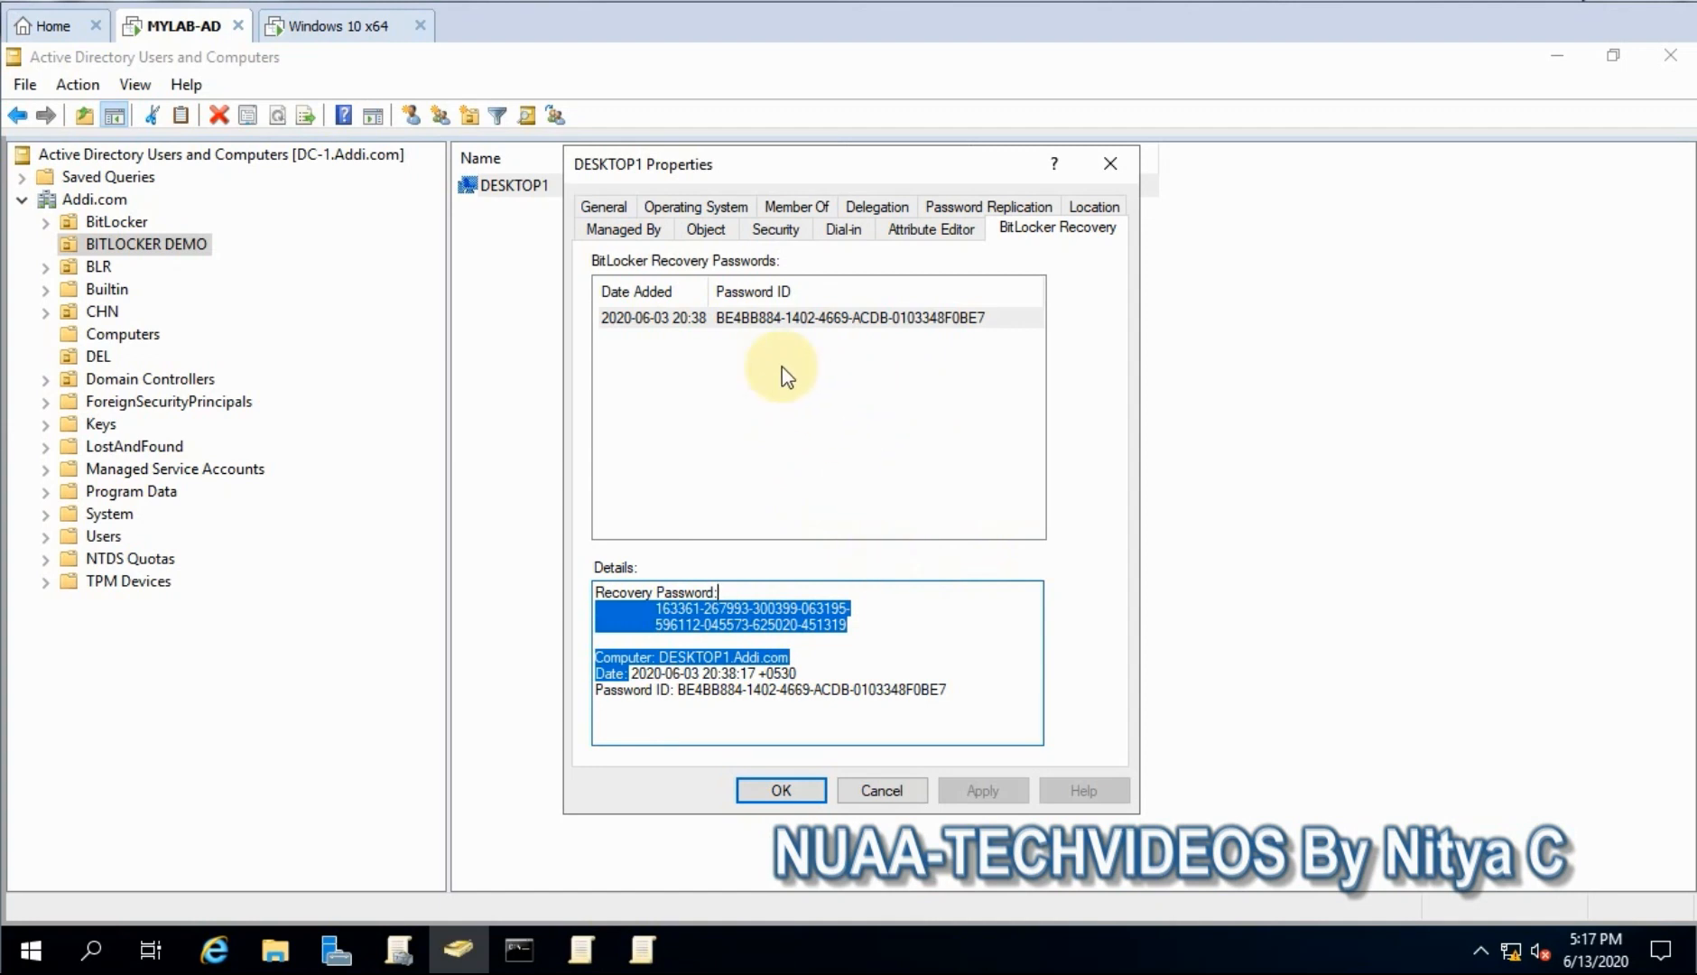
{"action": "left_click", "coordinate": [691, 318]}
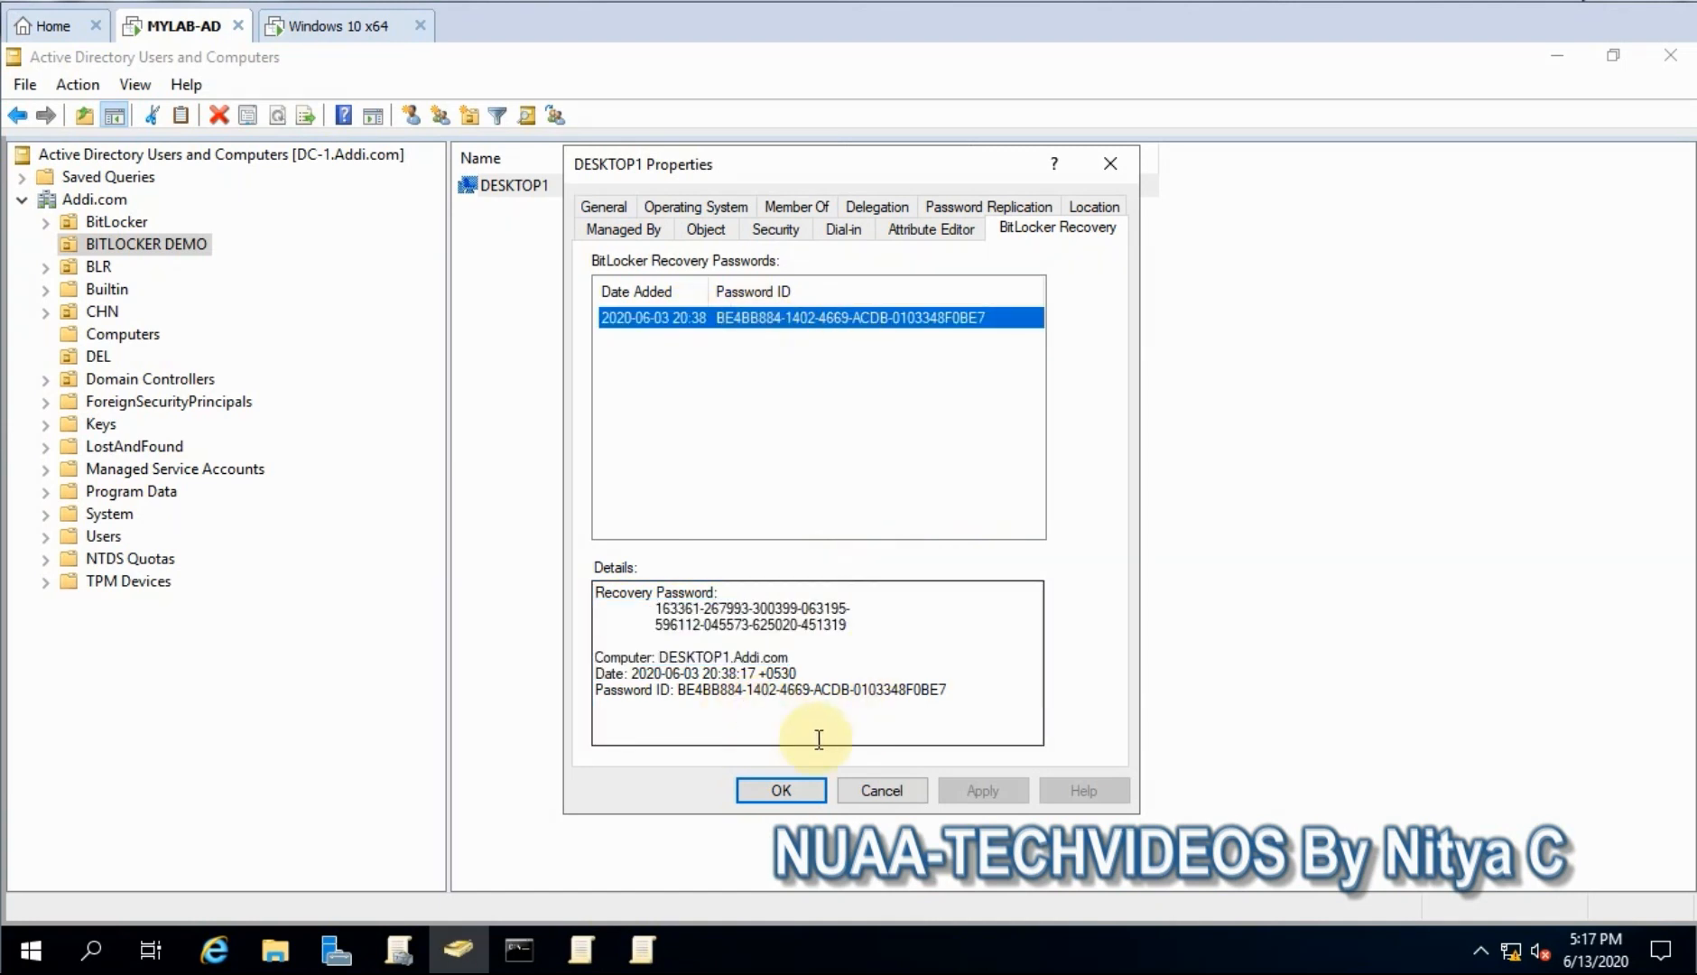
{"action": "left_click_drag", "start_coordinate": [720, 689], "coordinate": [944, 739]}
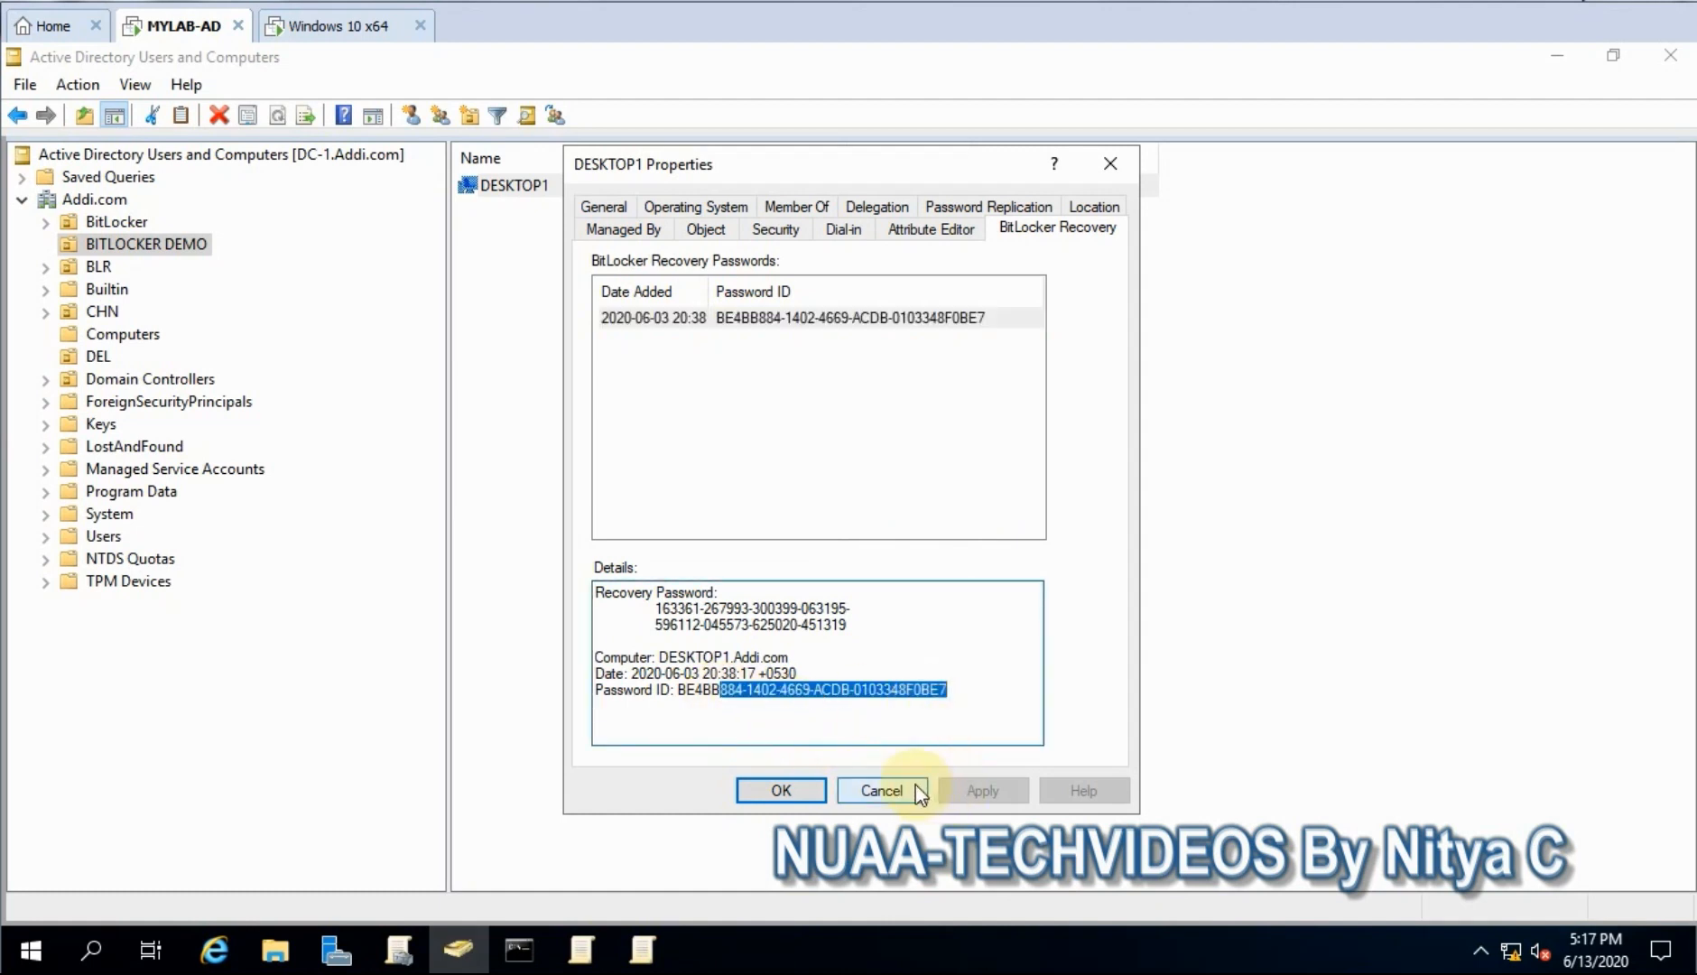
- Cancel DESKTOP1's properties and return to the Windows 10 desktop
{"action": "left_click", "coordinate": [892, 787]}
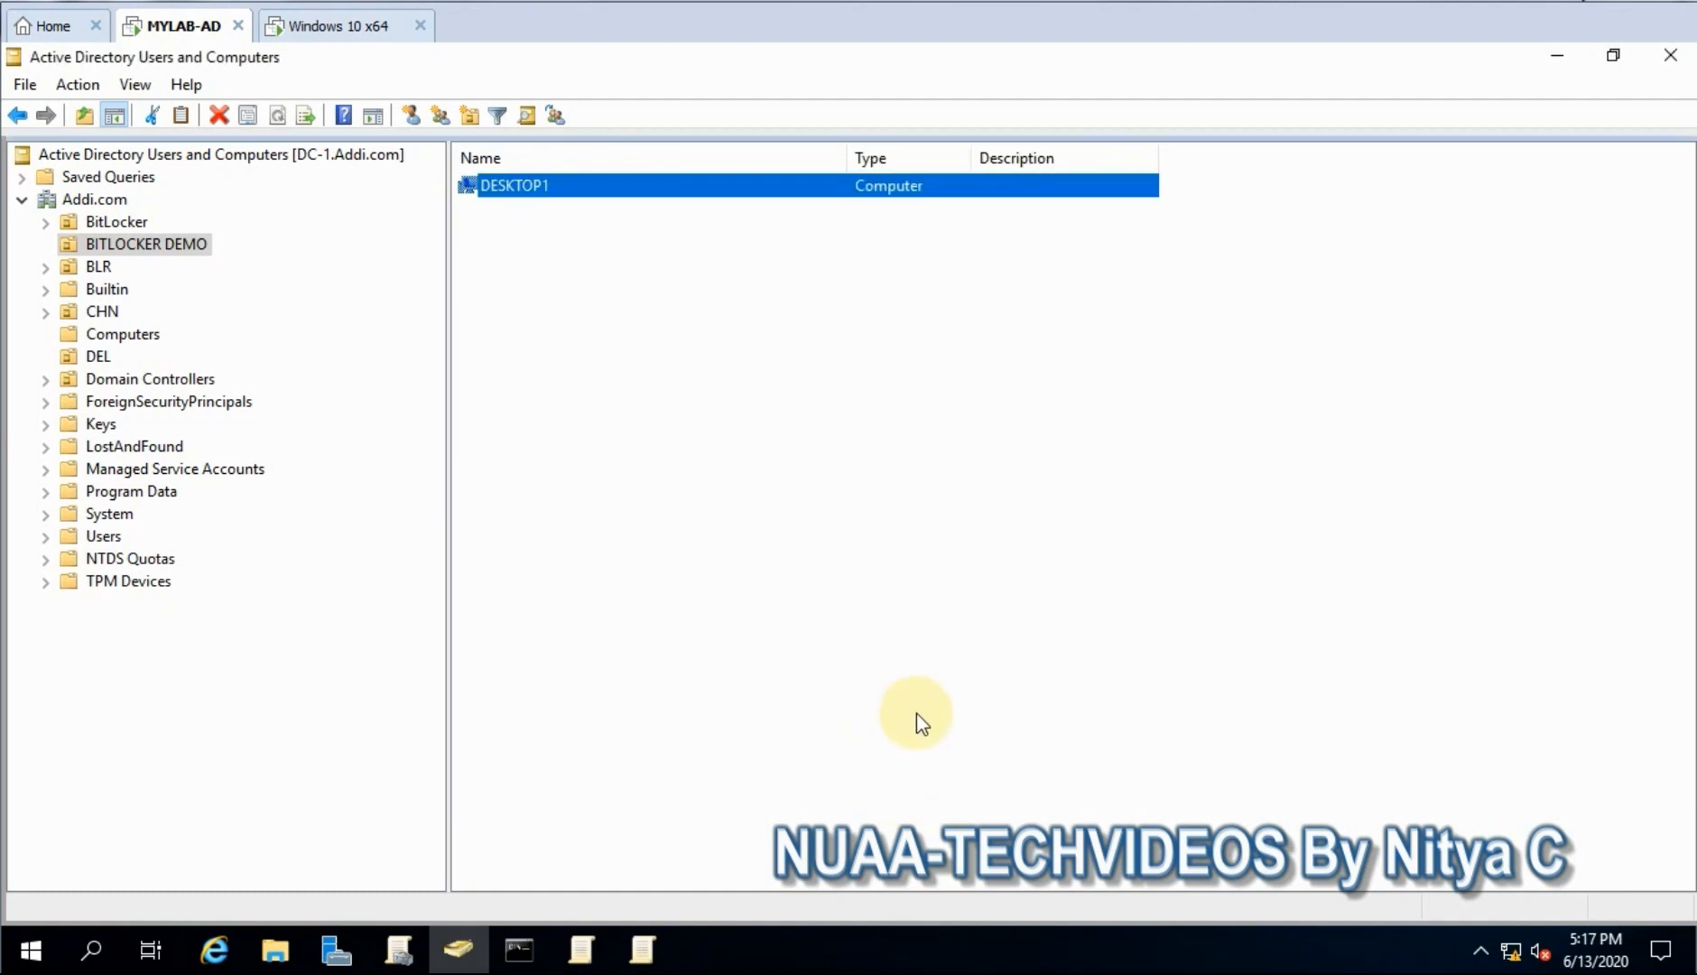
{"action": "left_click", "coordinate": [347, 29]}
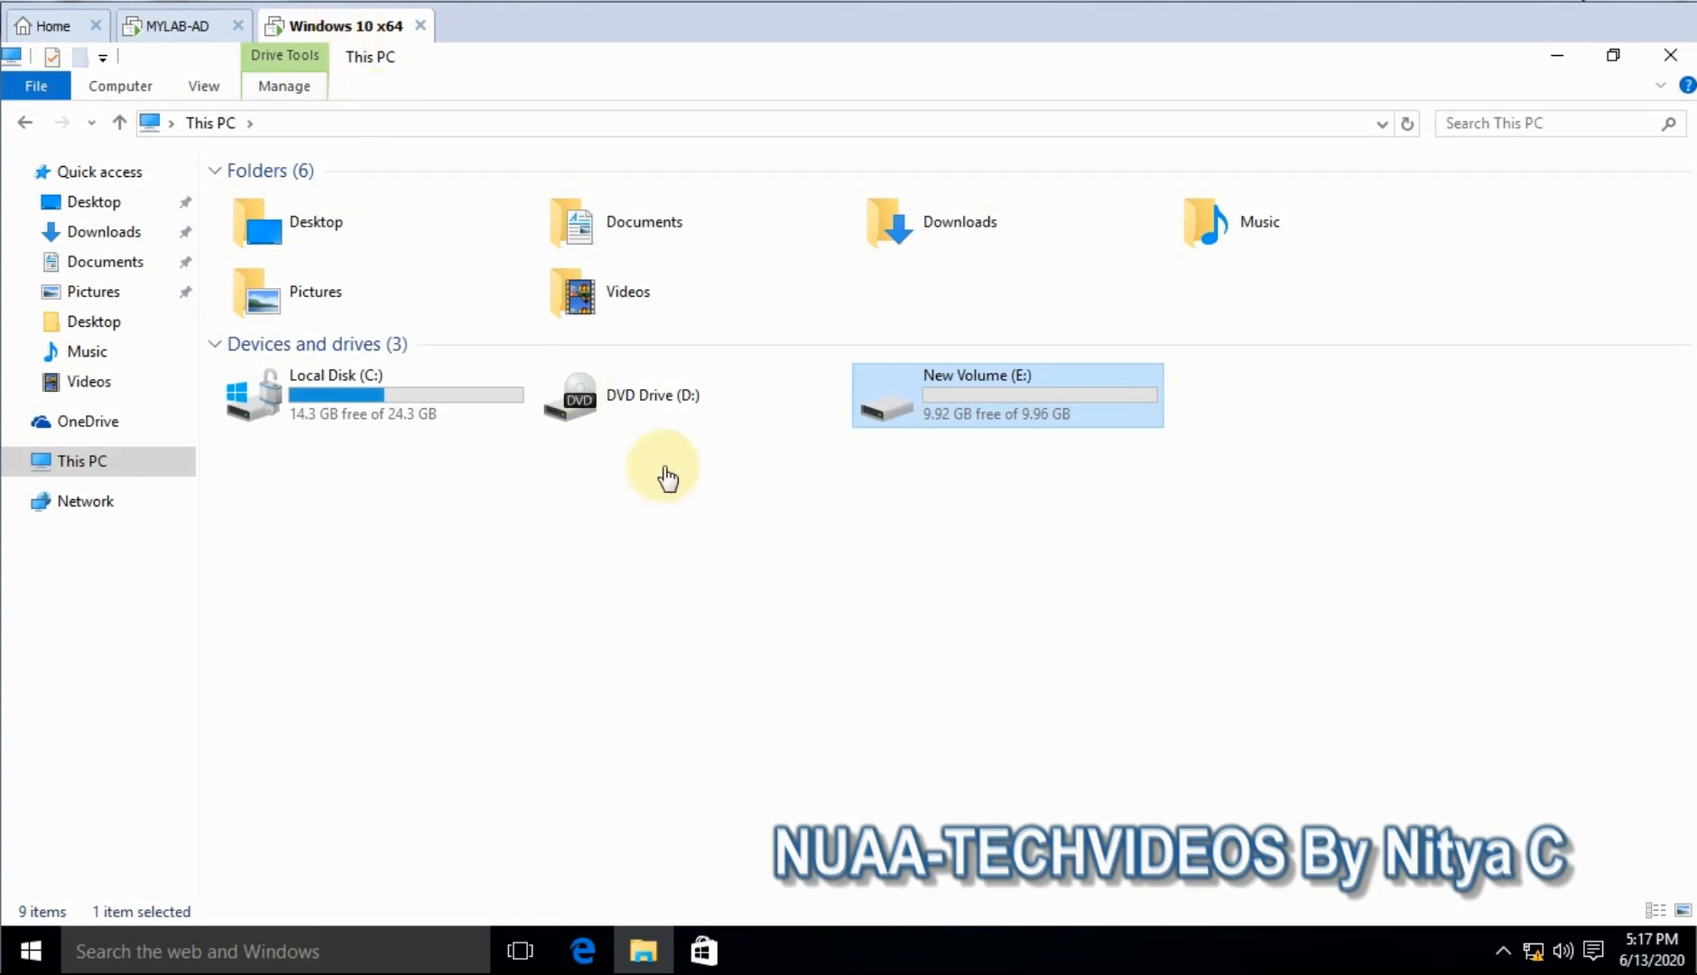
{"action": "left_click", "coordinate": [1557, 55]}
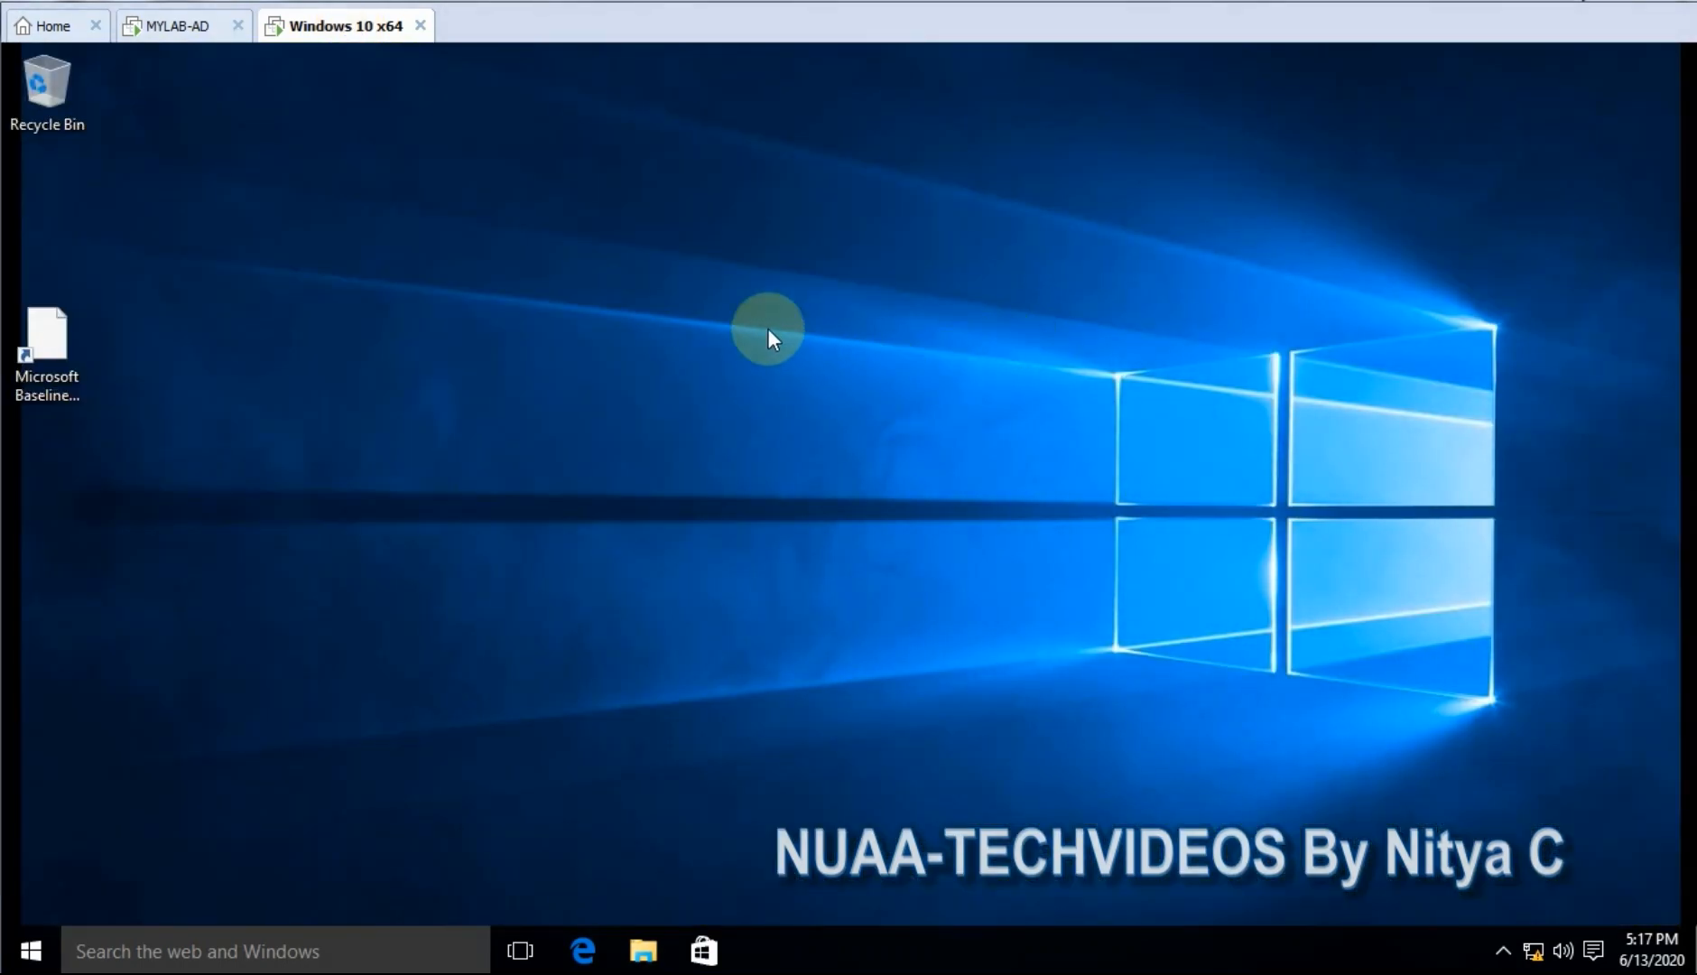